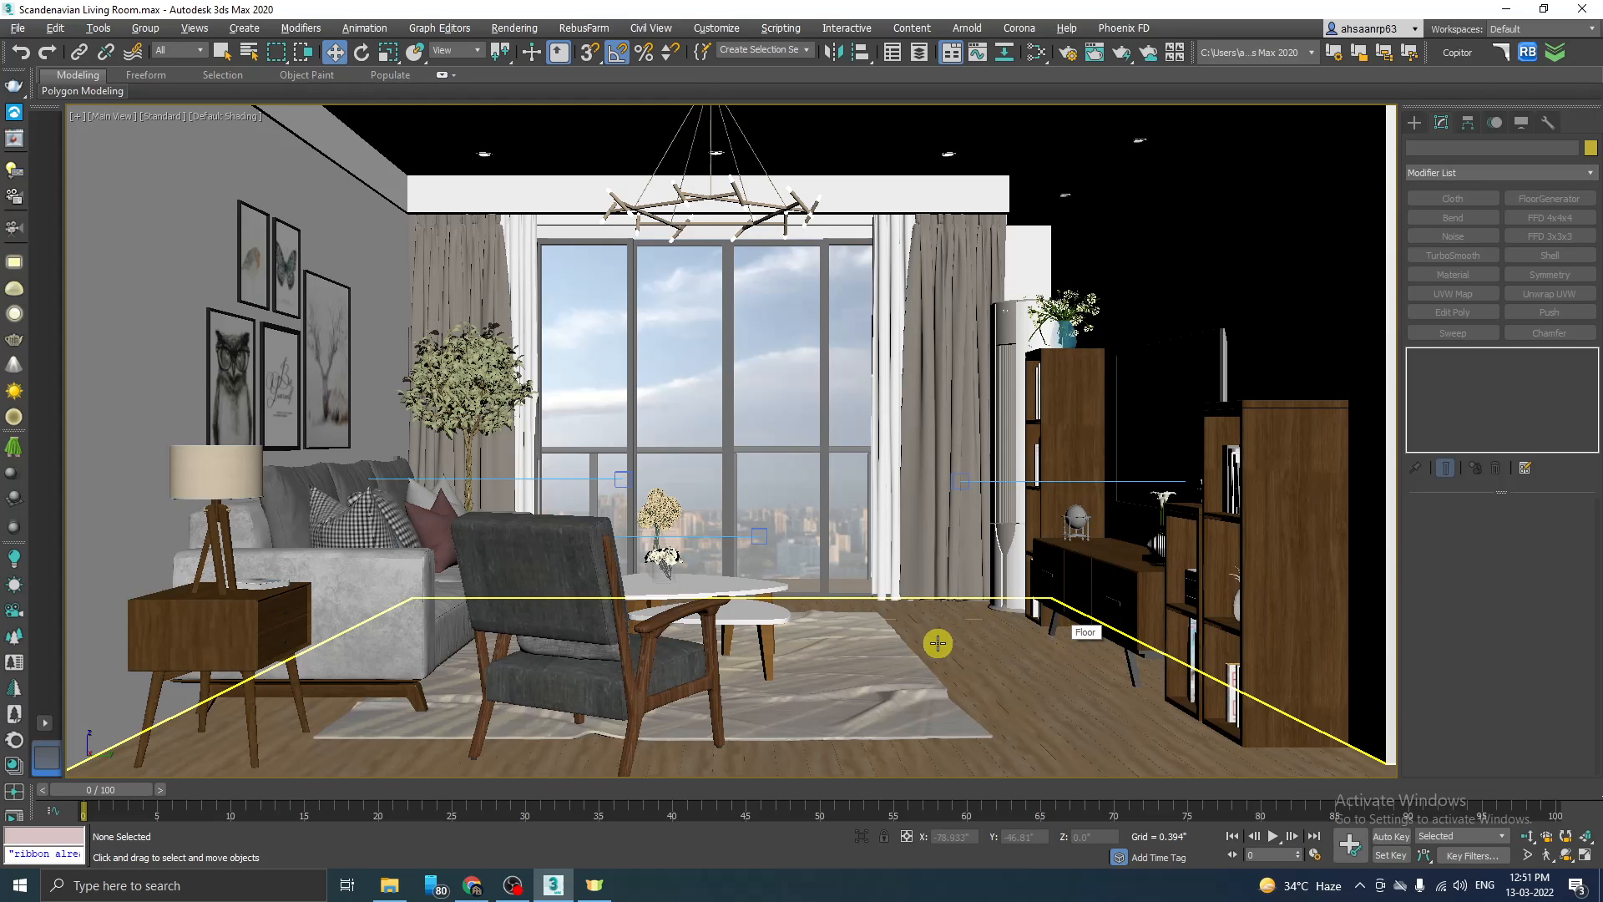
# Step: Check the scene's existing lights in the V-Ray Light Lister and minimize the lister
pyautogui.click(14, 170)
pyautogui.moveTo(496, 106); pyautogui.dragTo(557, 167)
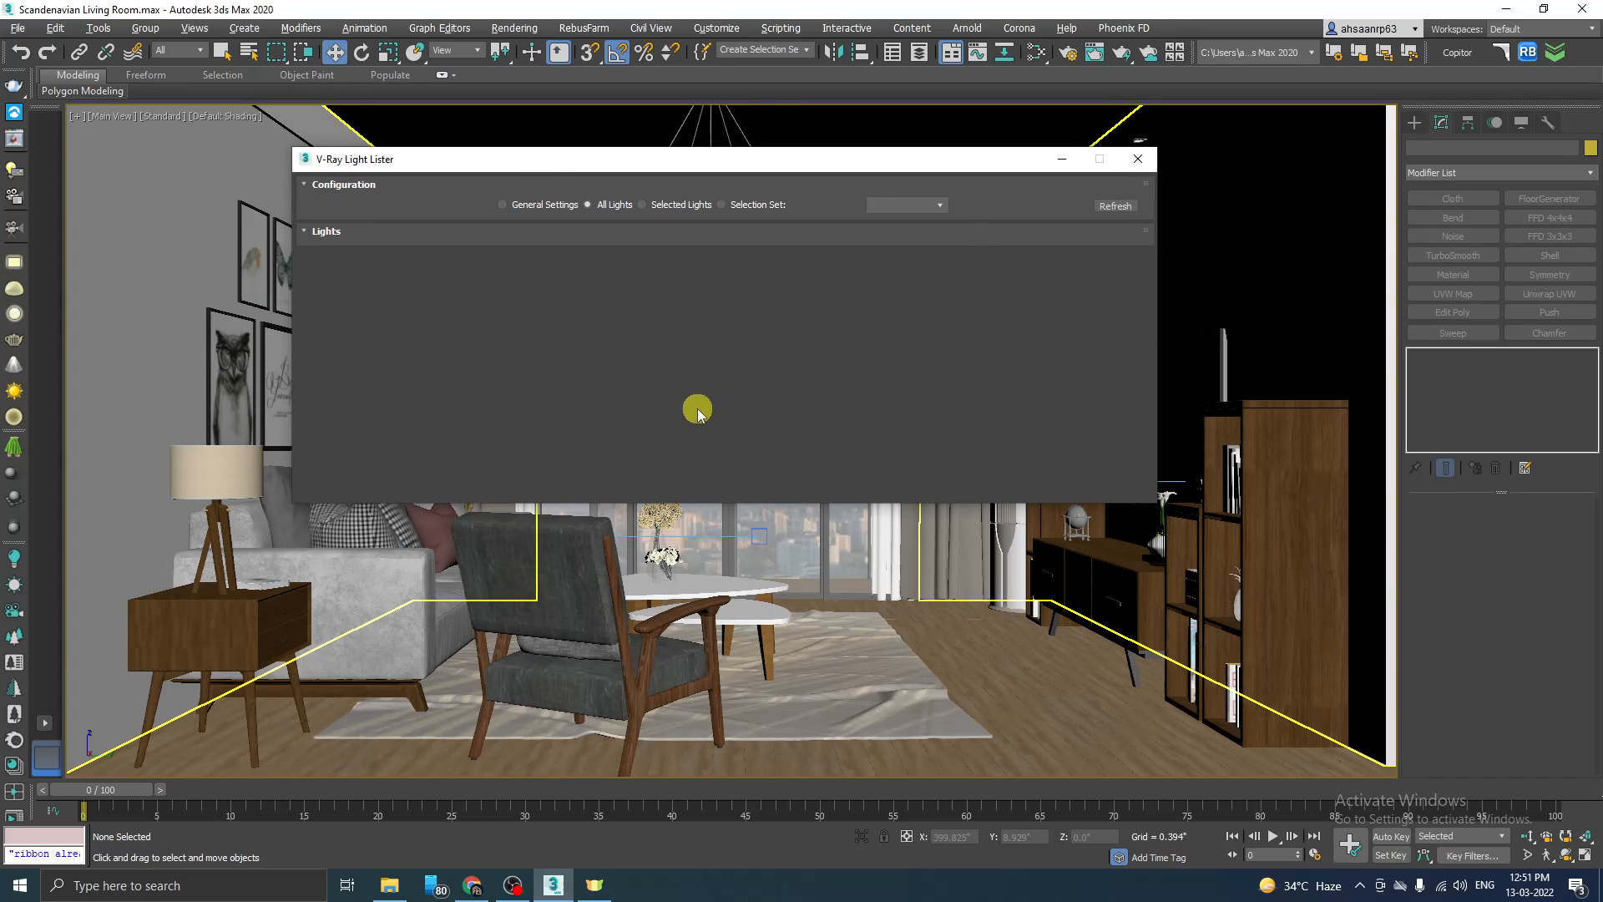
pyautogui.click(1060, 159)
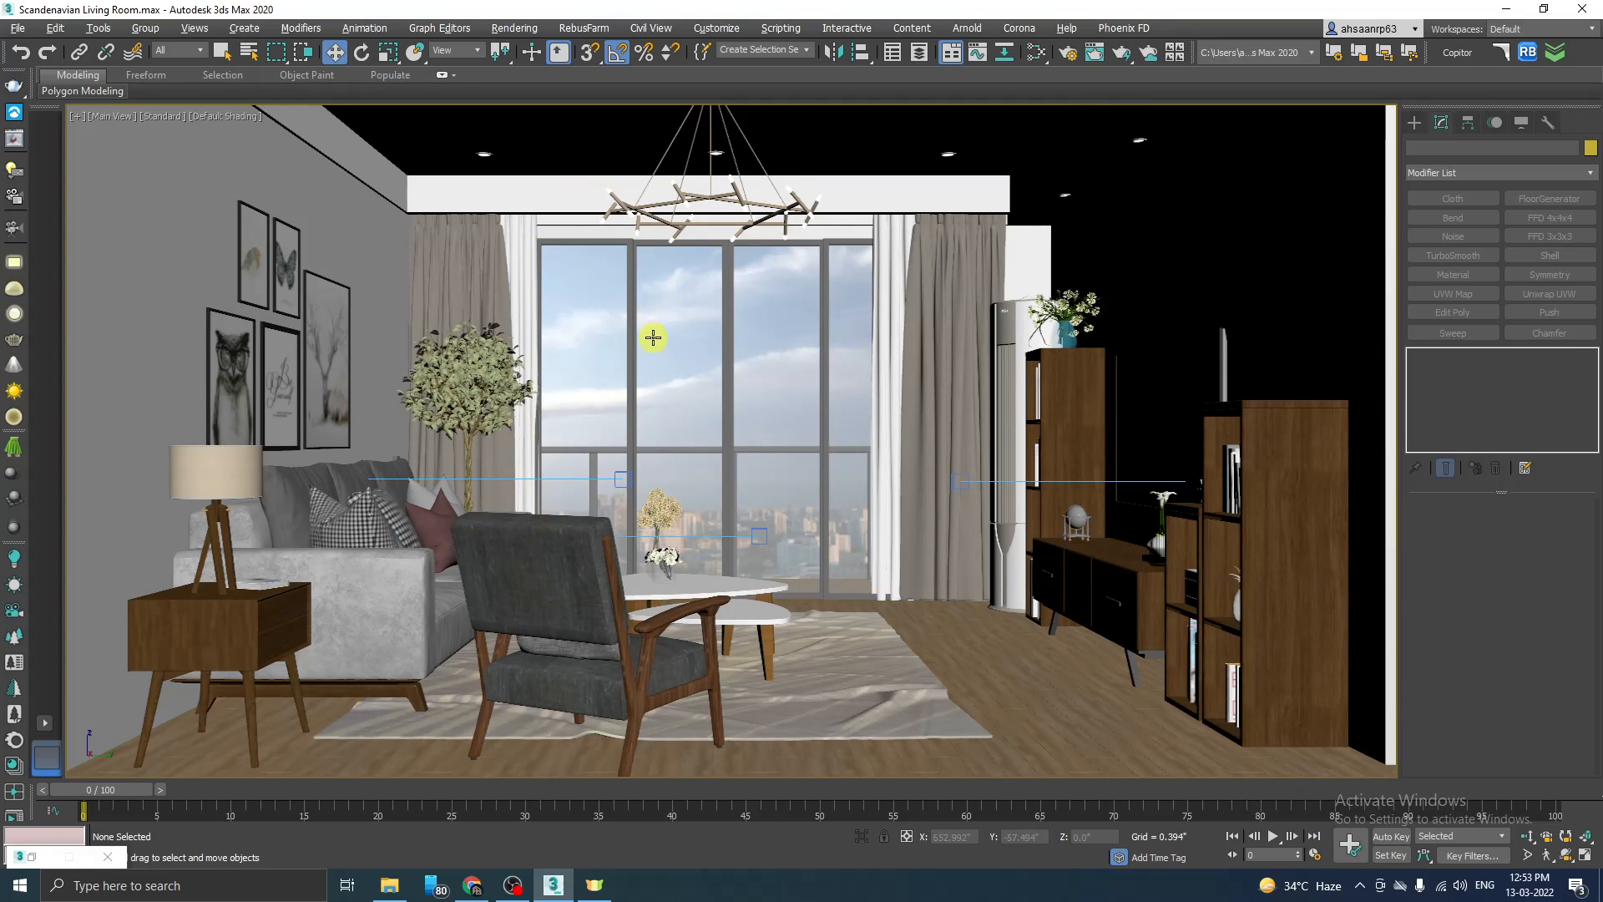
# Step: Draw a V-Ray plane light about 104 by 96 inches over the full window opening in the Left view
pyautogui.hotkey('alt', 'w')
pyautogui.hotkey('alt', 'w')
pyautogui.hotkey('alt', 'w')
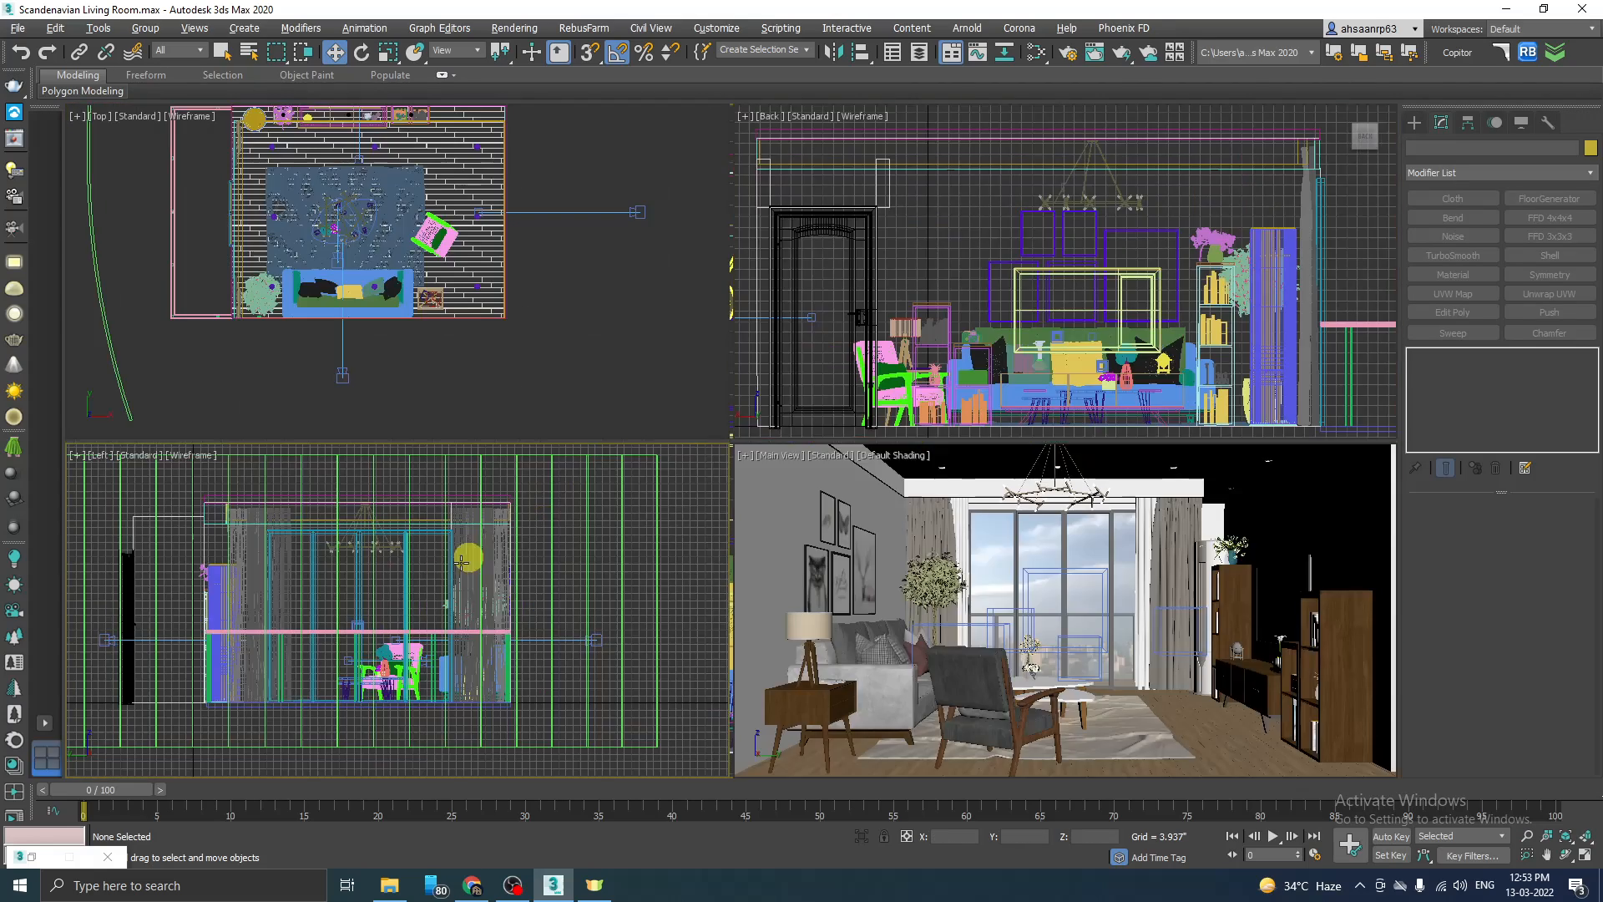
pyautogui.hotkey('alt', 'w')
pyautogui.scroll(-5, 505, 514)
pyautogui.scroll(5, 506, 513)
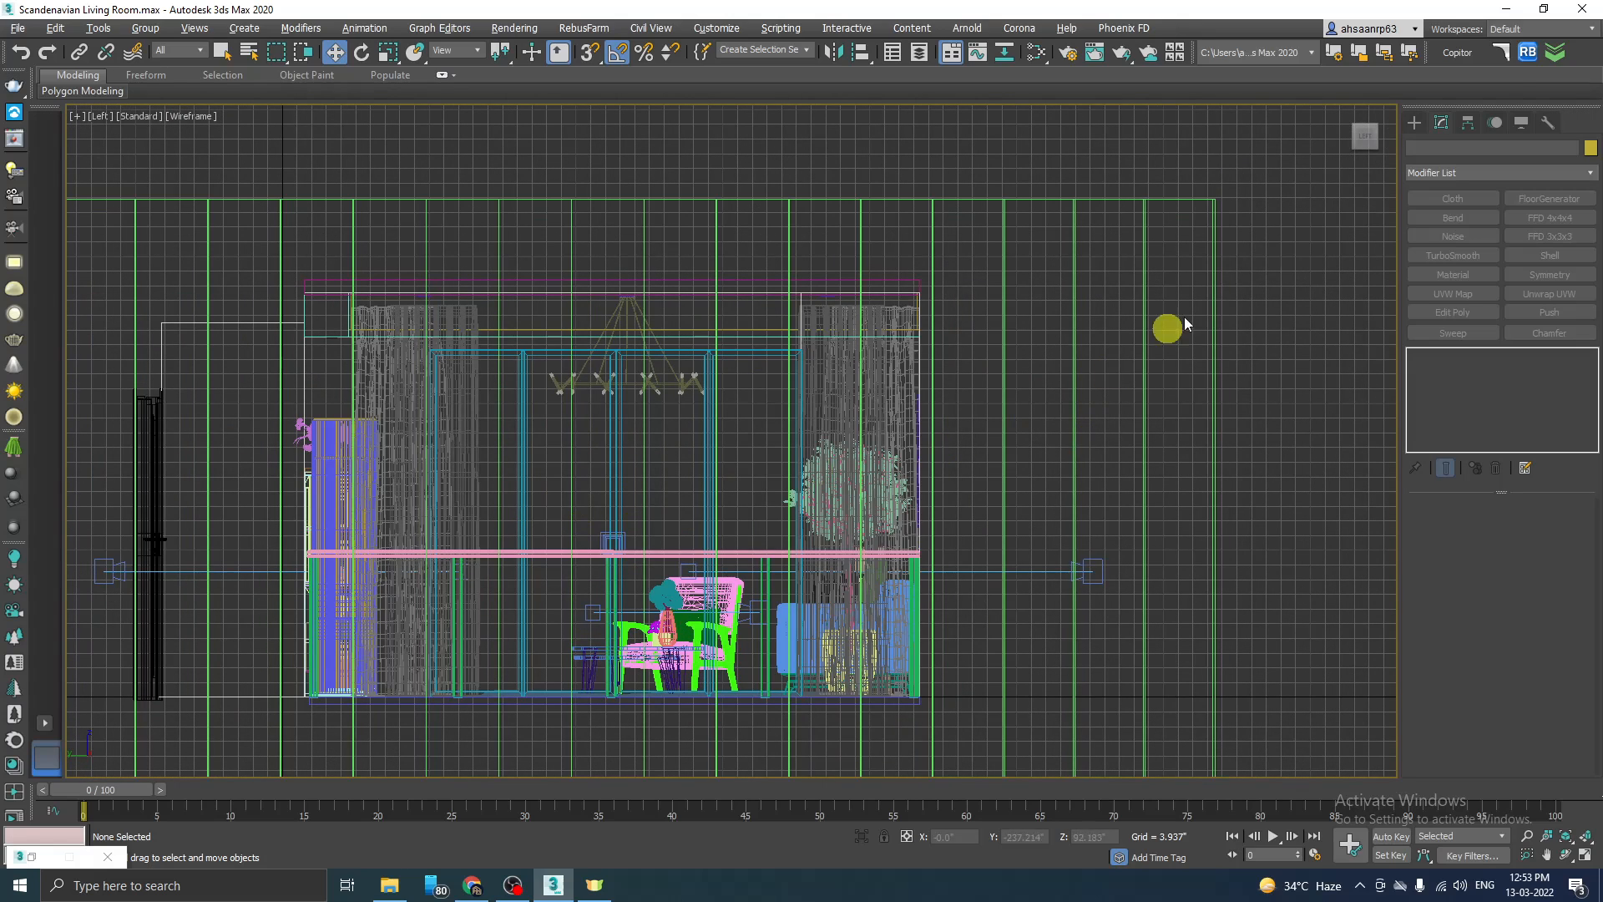
pyautogui.click(1414, 123)
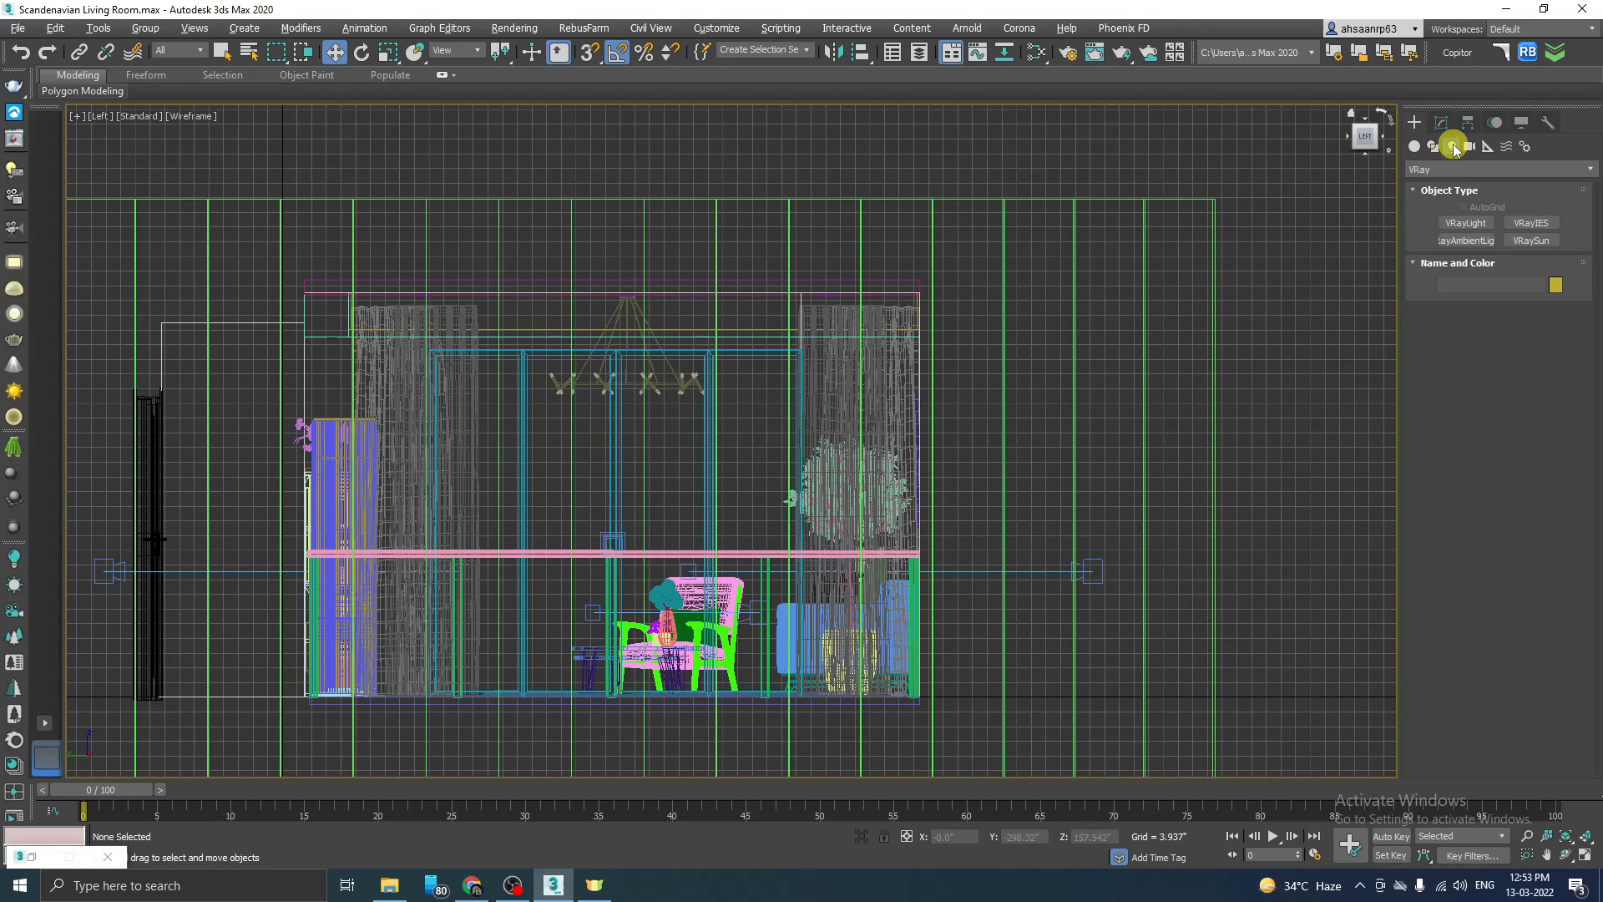
pyautogui.click(1445, 168)
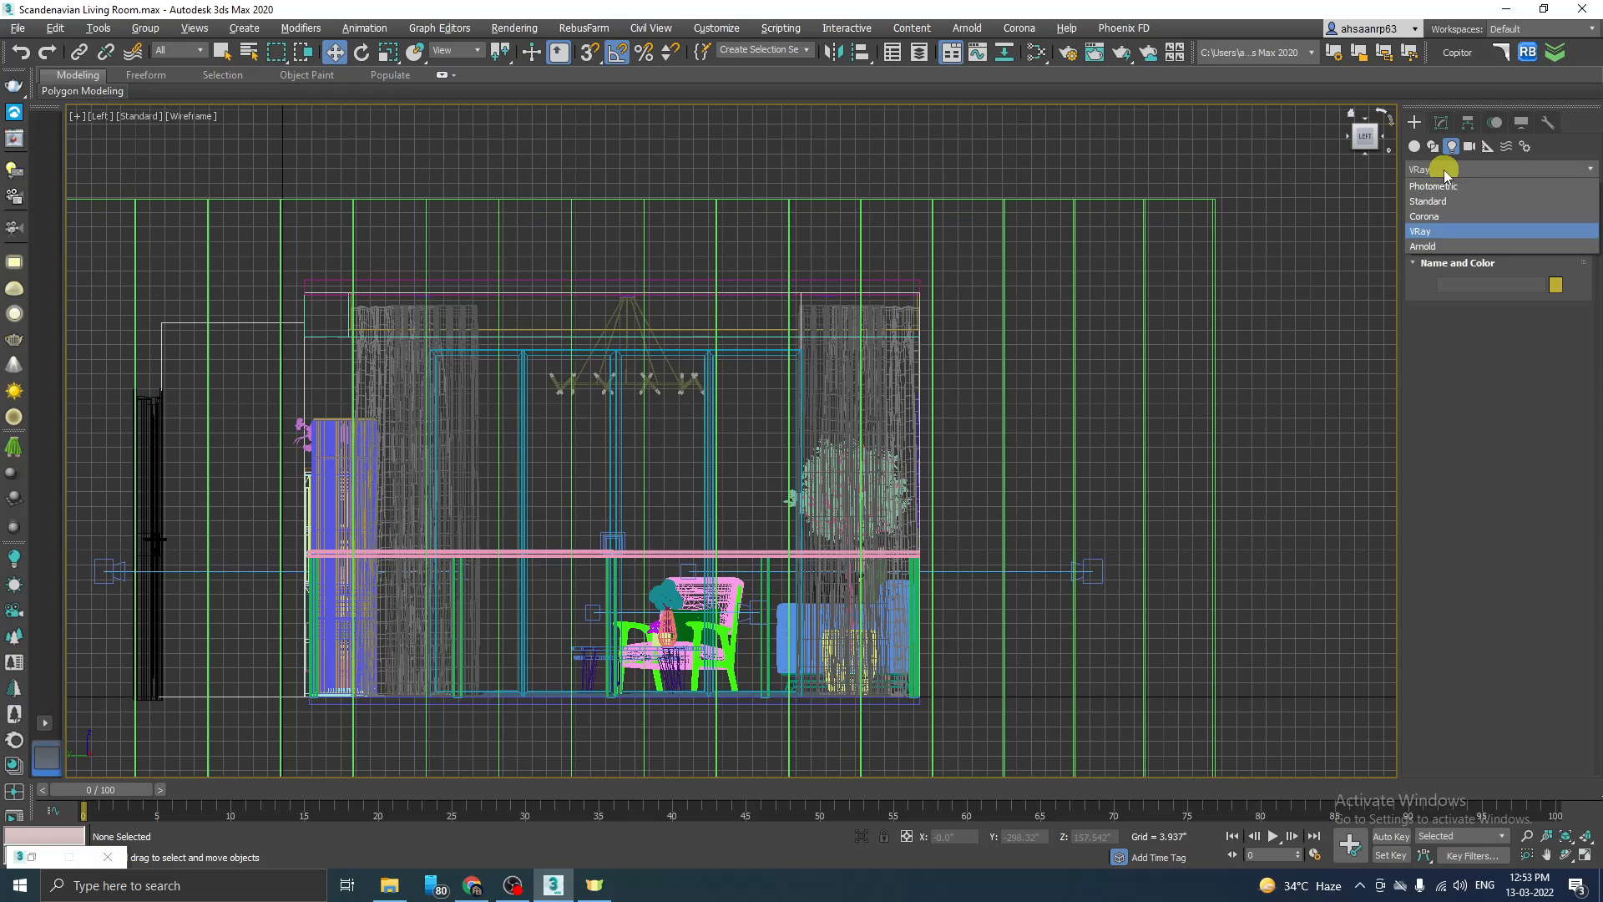
pyautogui.click(1433, 233)
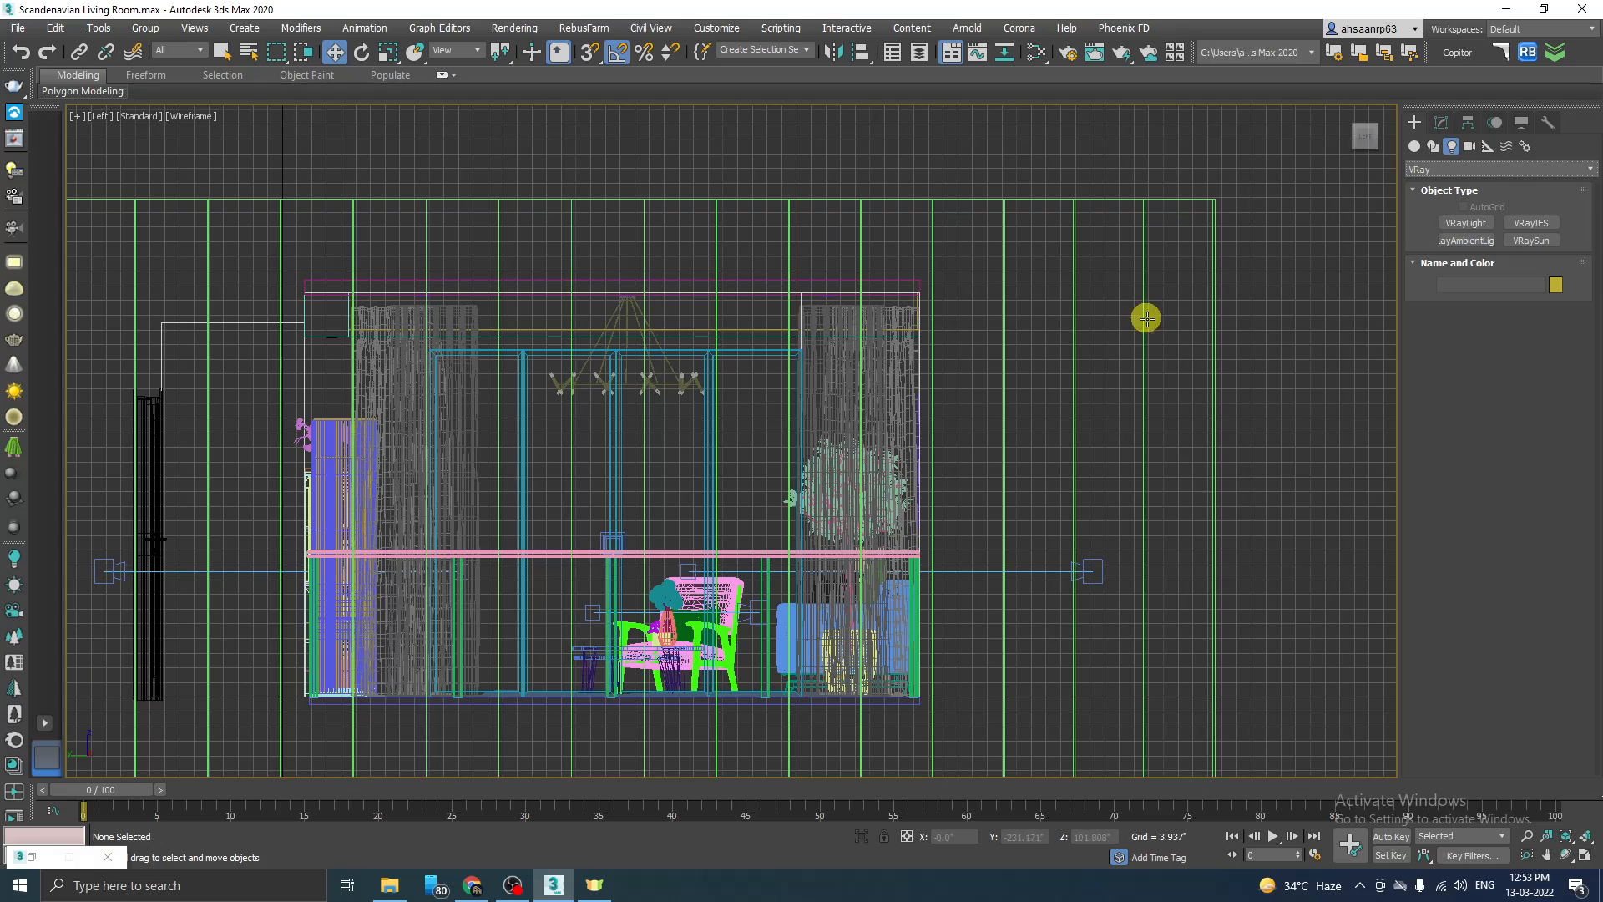
pyautogui.click(1462, 171)
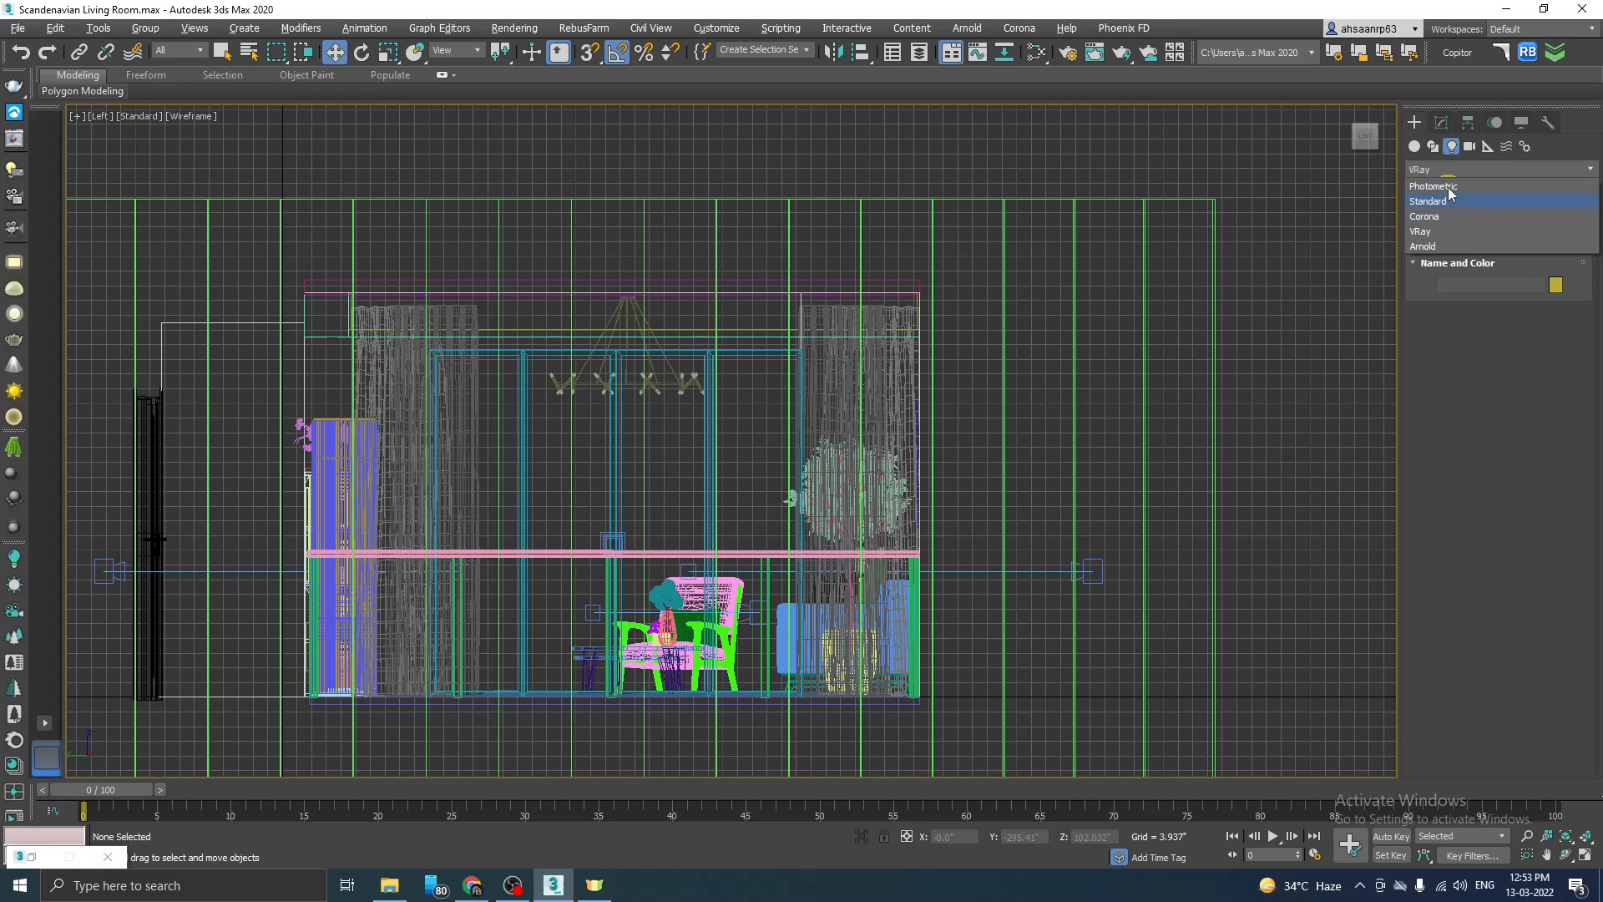
pyautogui.click(1443, 228)
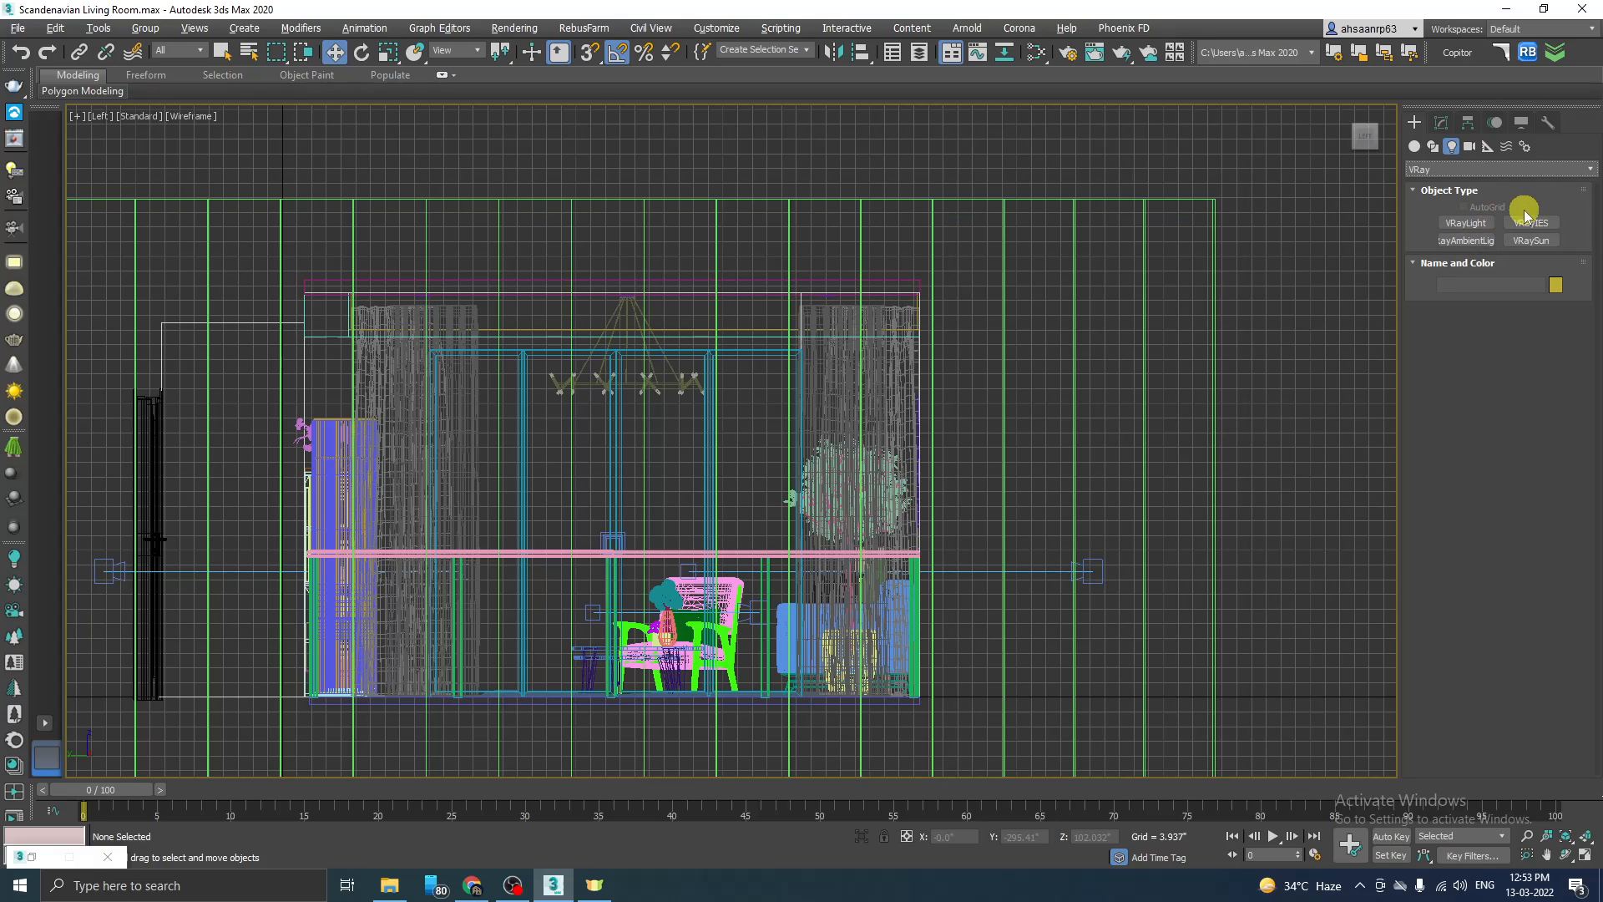
pyautogui.click(1460, 227)
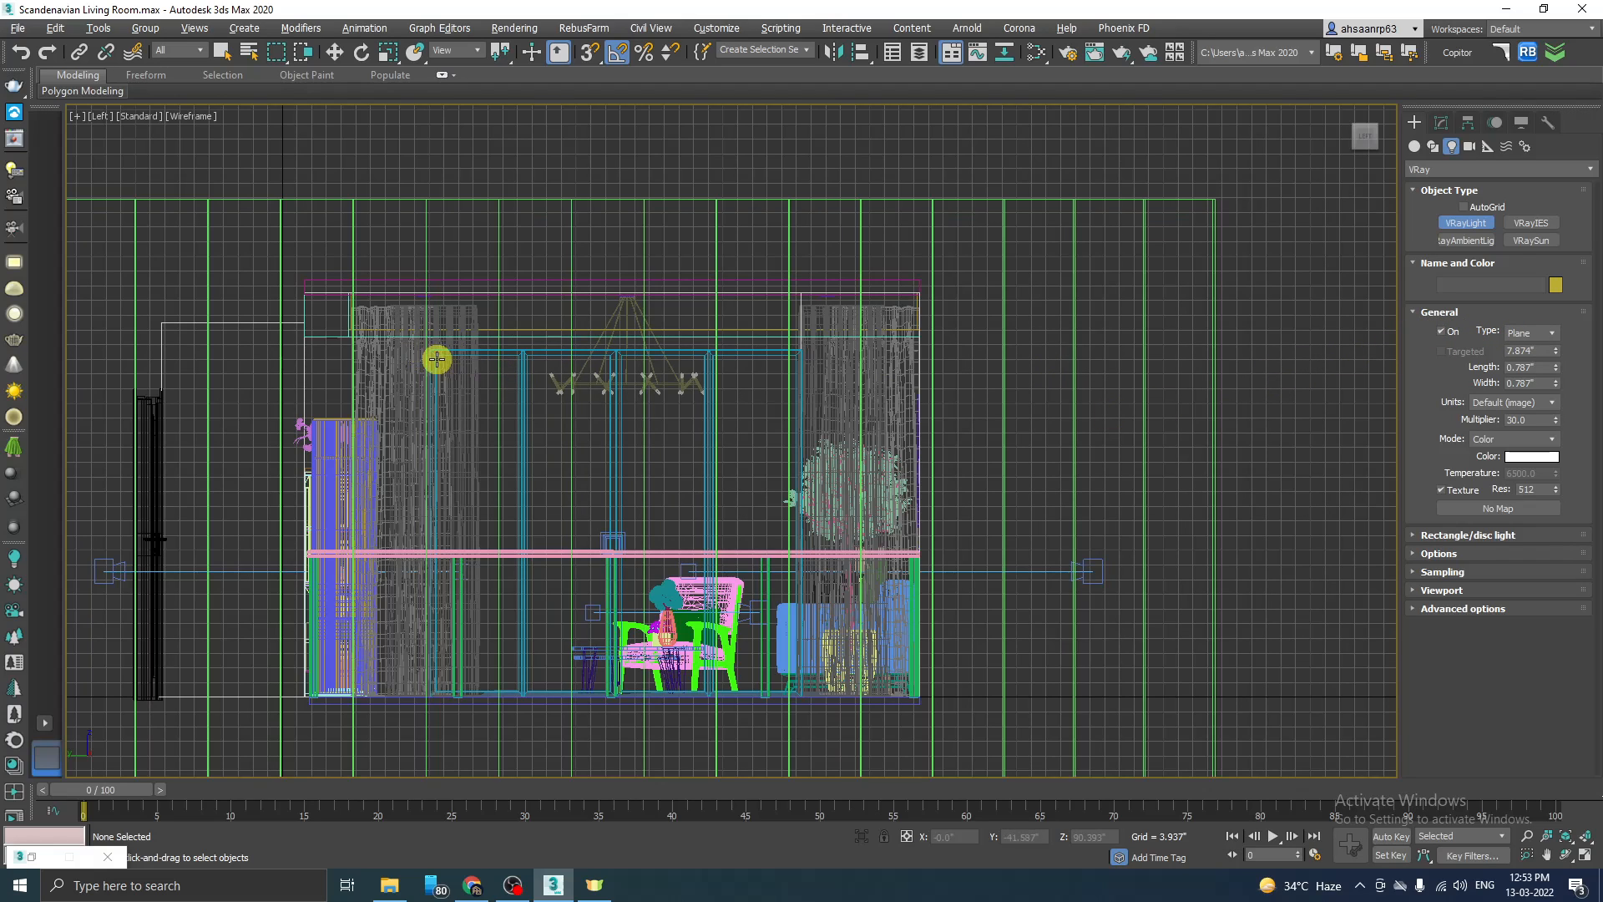
pyautogui.scroll(-1, 465, 565)
pyautogui.scroll(4, 479, 565)
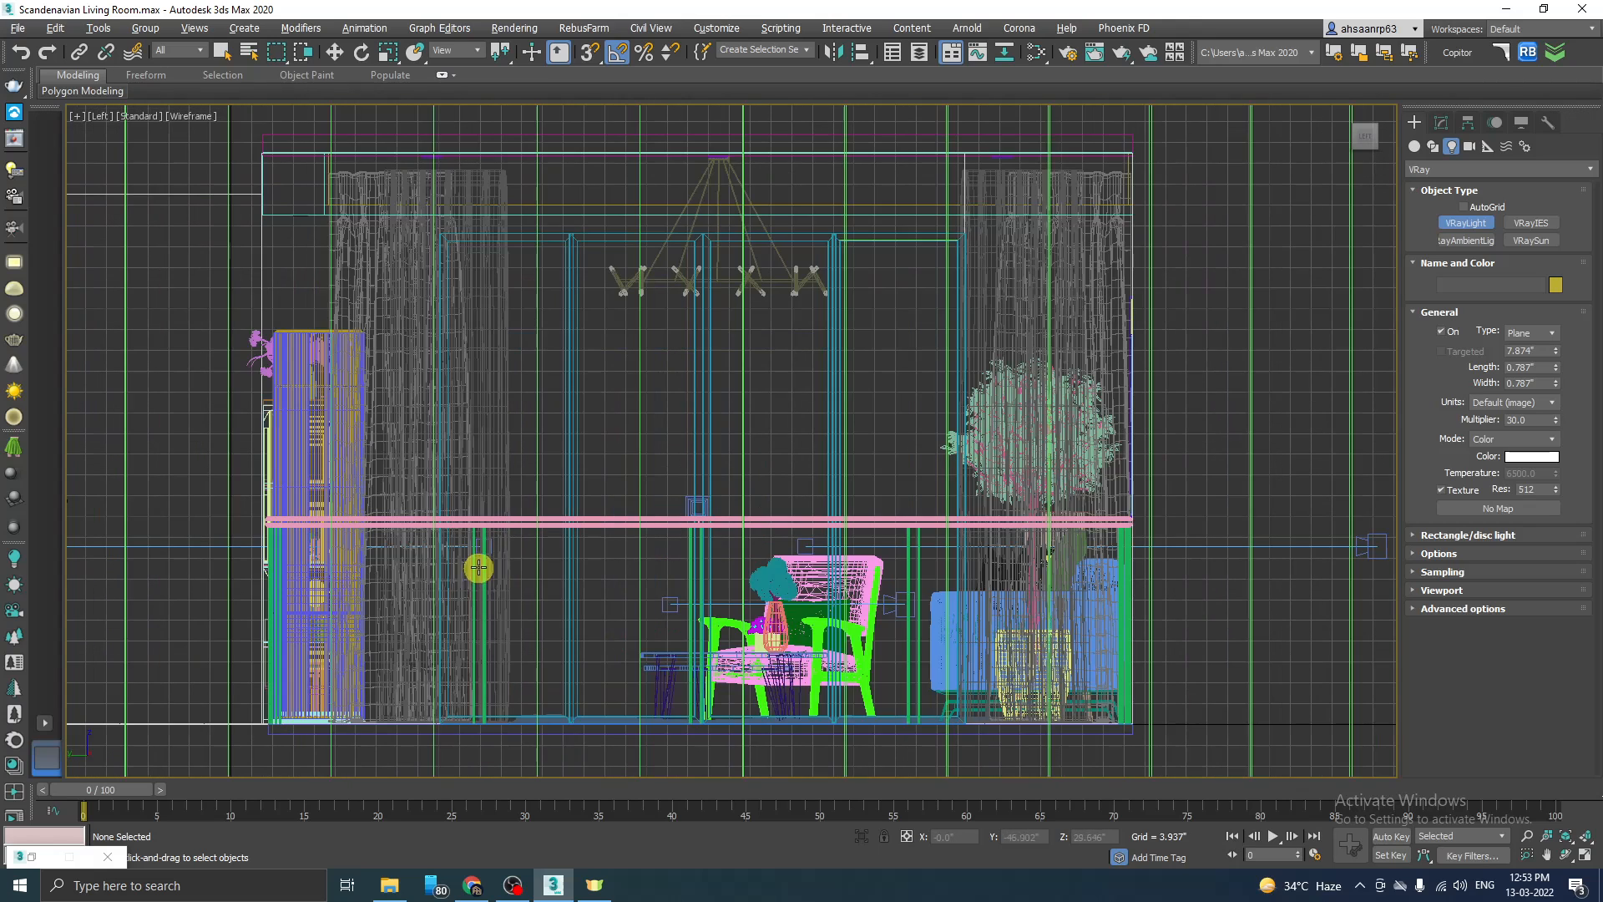
pyautogui.moveTo(427, 227); pyautogui.dragTo(974, 731)
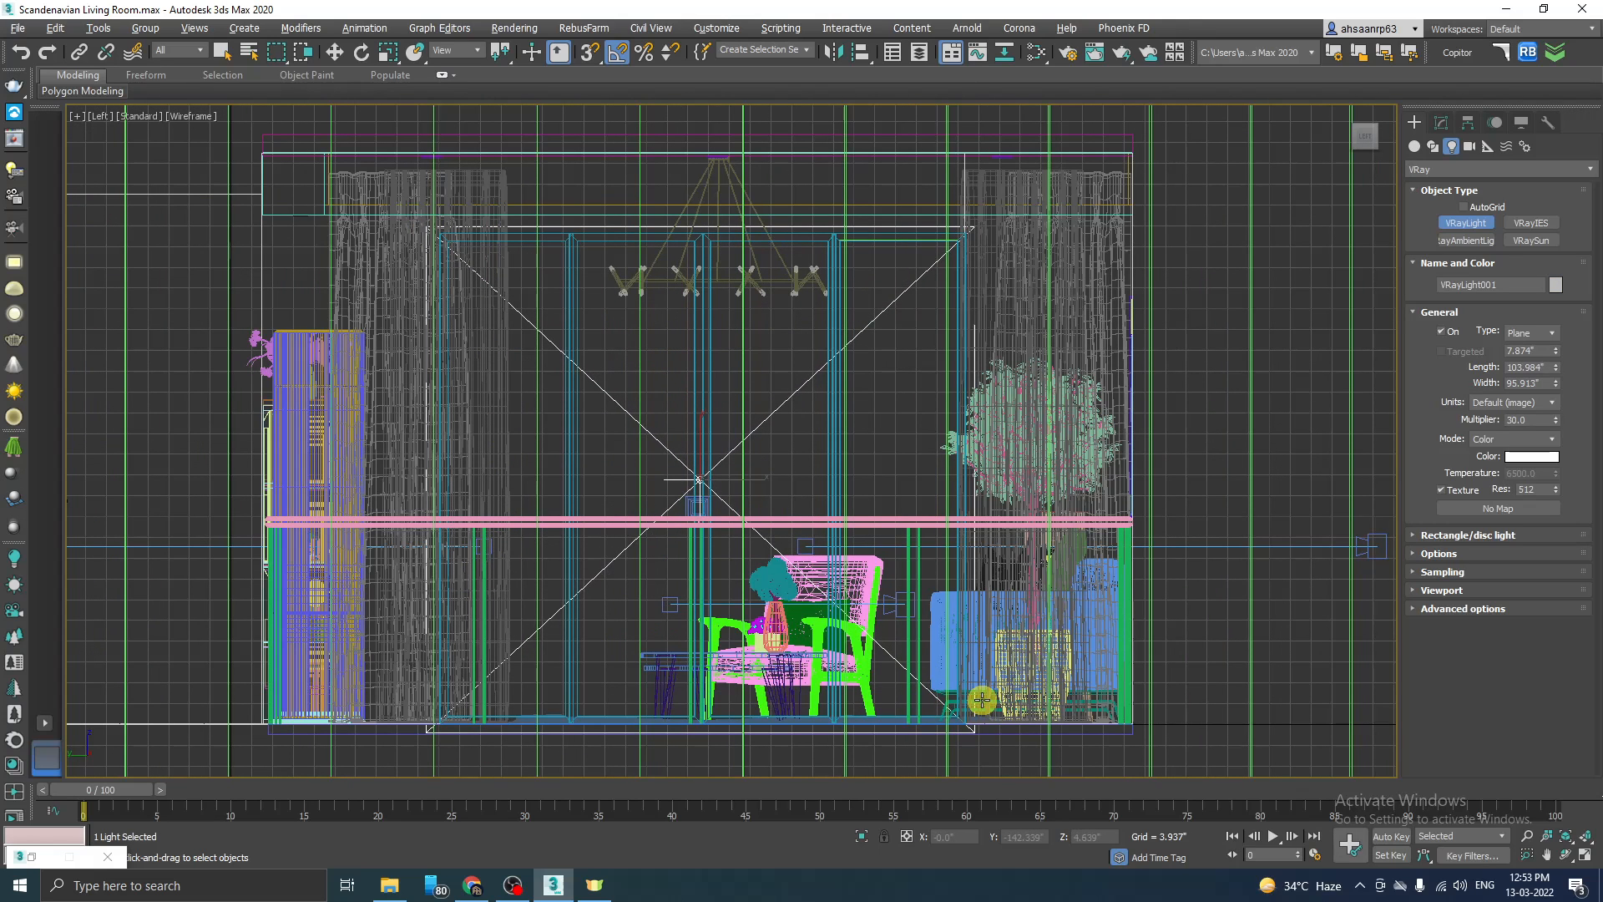
pyautogui.press('w')
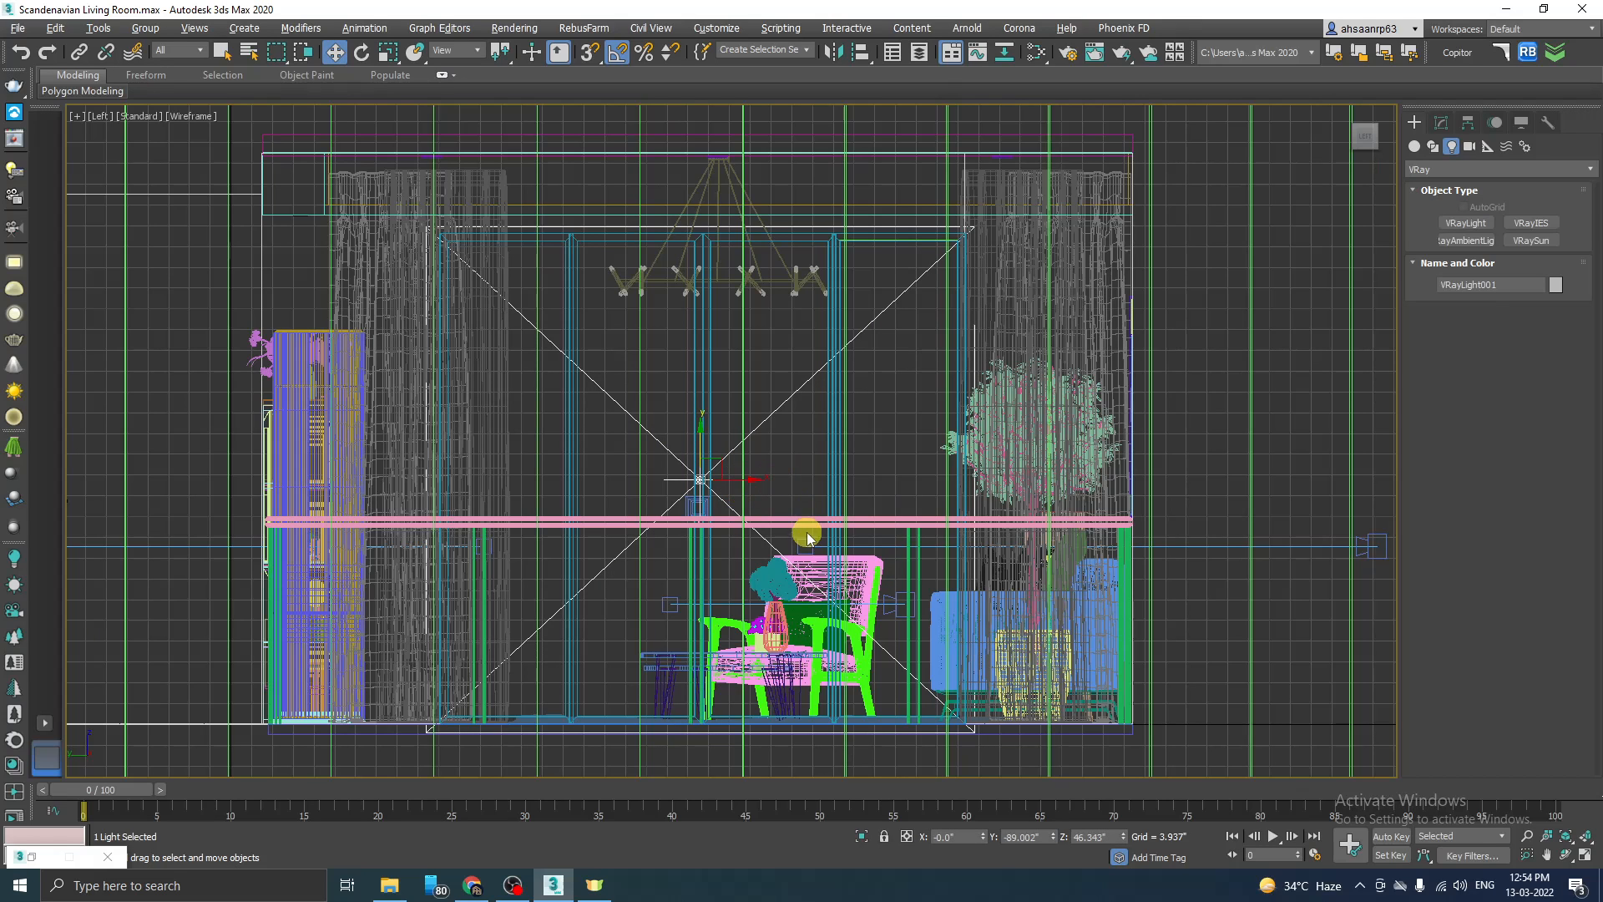
# Step: Move the plane light along X in the Top view to just outside the window, at about X -151 inches
pyautogui.press('t')
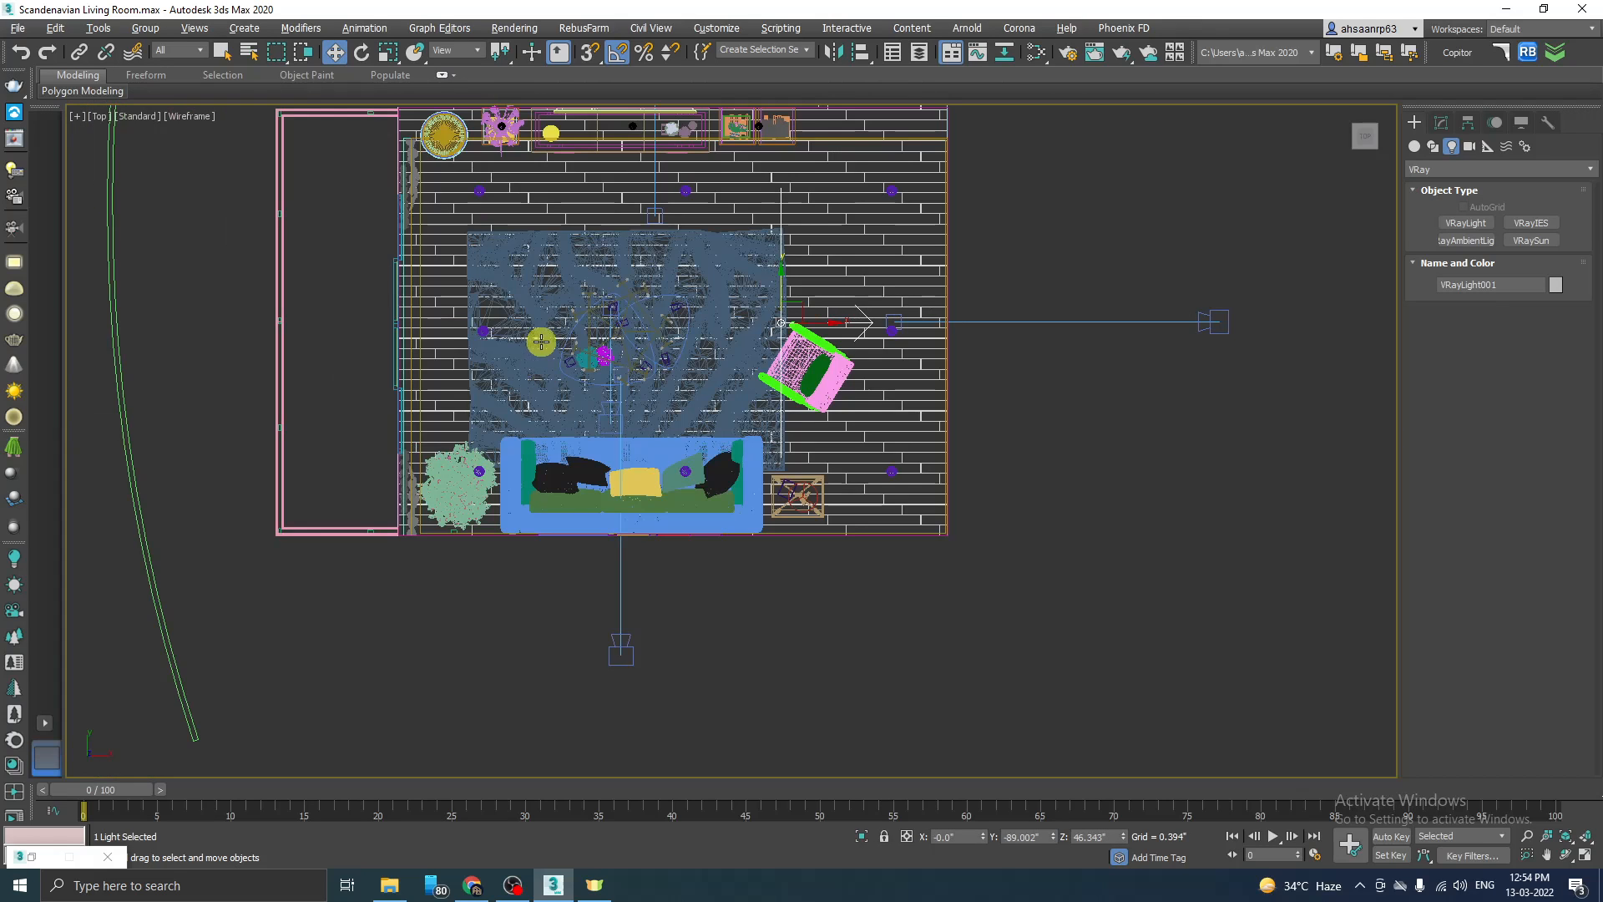
pyautogui.scroll(-2, 825, 609)
pyautogui.scroll(2, 670, 419)
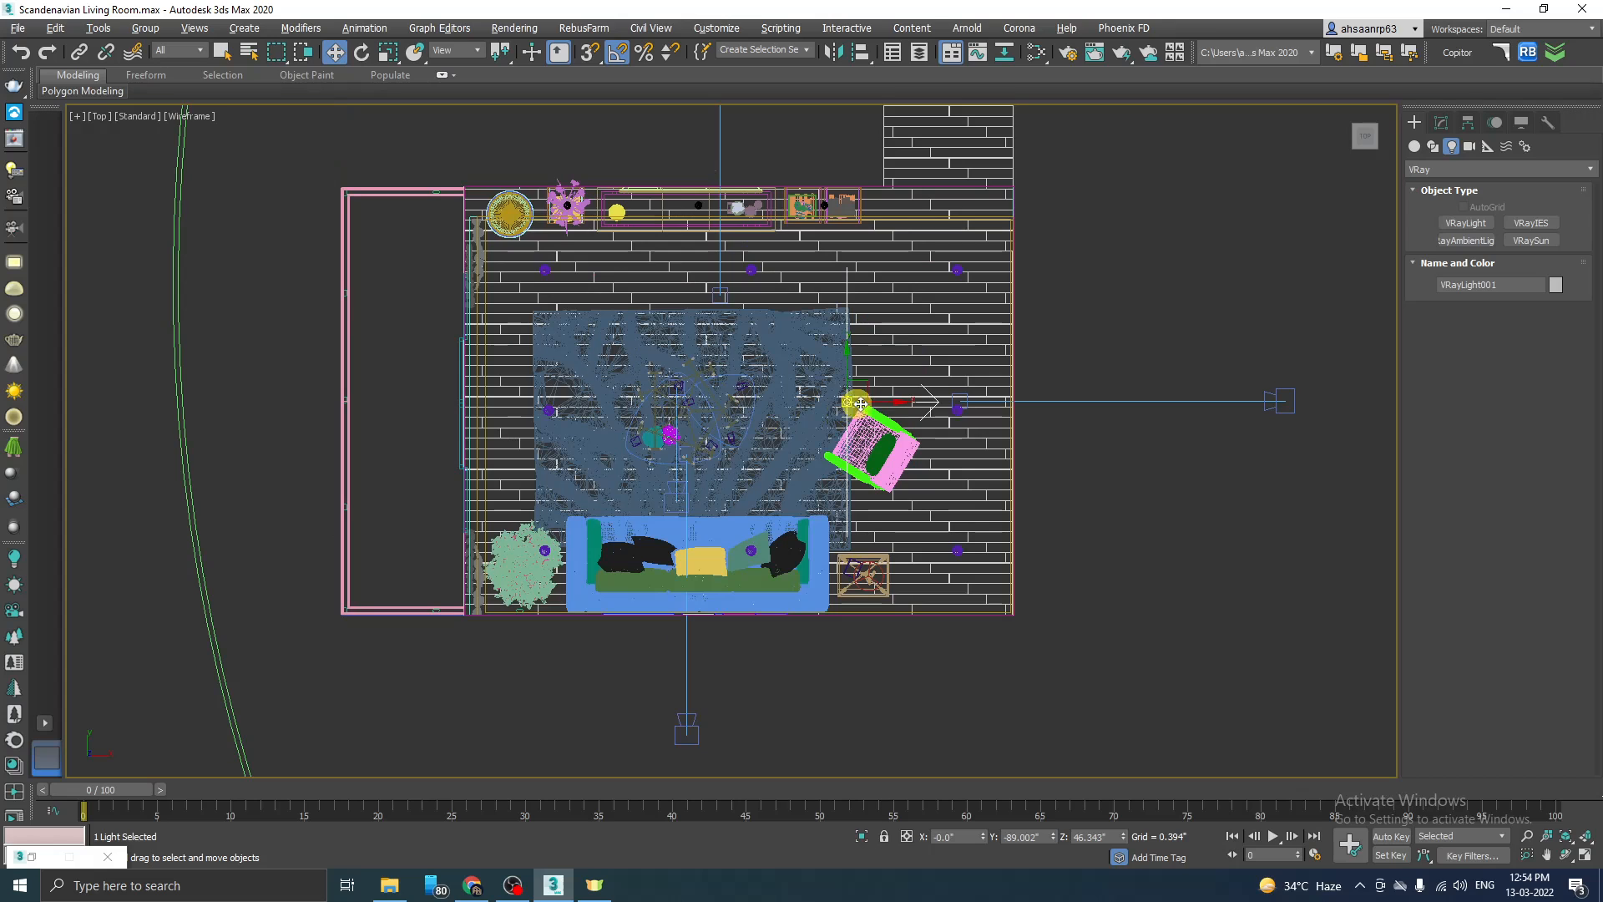
pyautogui.moveTo(887, 401); pyautogui.dragTo(495, 401)
pyautogui.scroll(3, 434, 397)
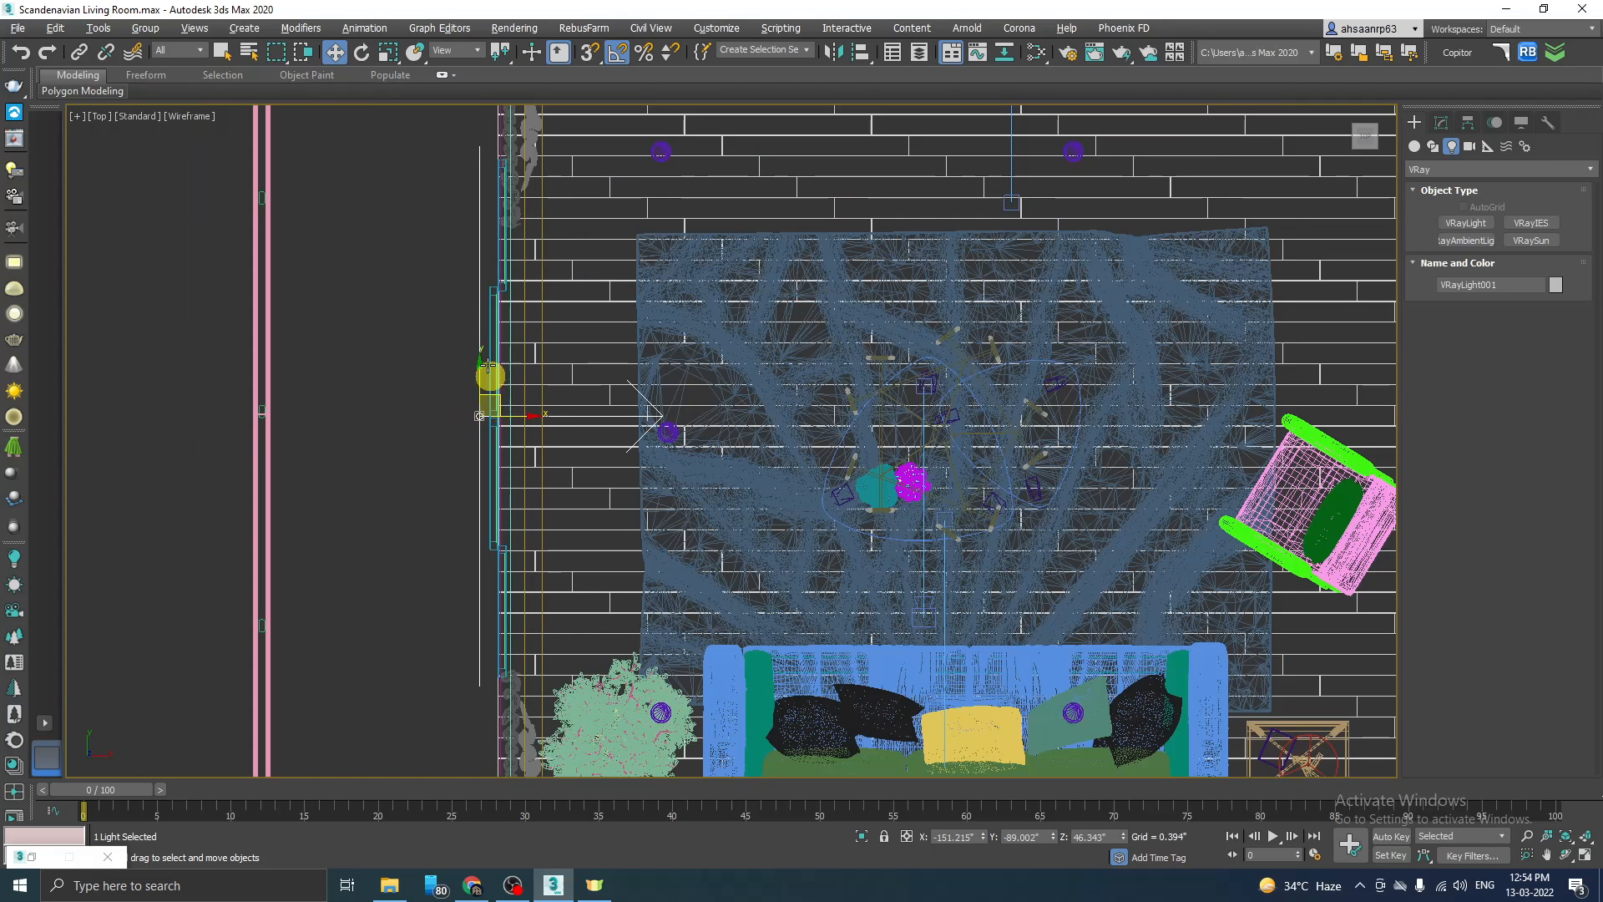
pyautogui.click(490, 293)
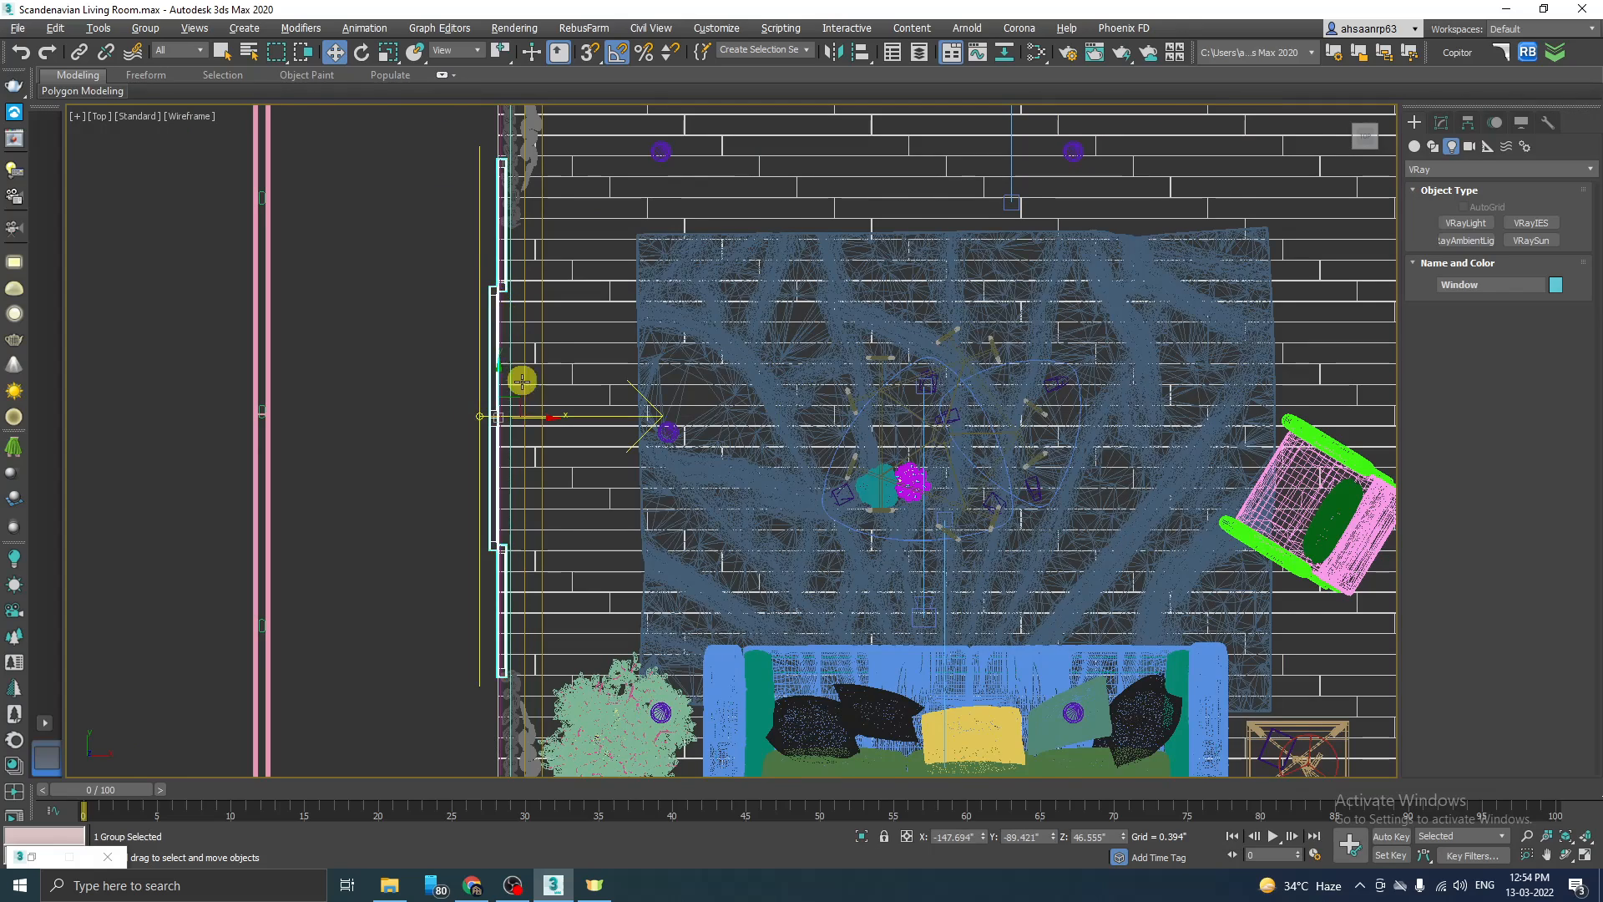
pyautogui.scroll(2, 519, 376)
pyautogui.click(466, 429)
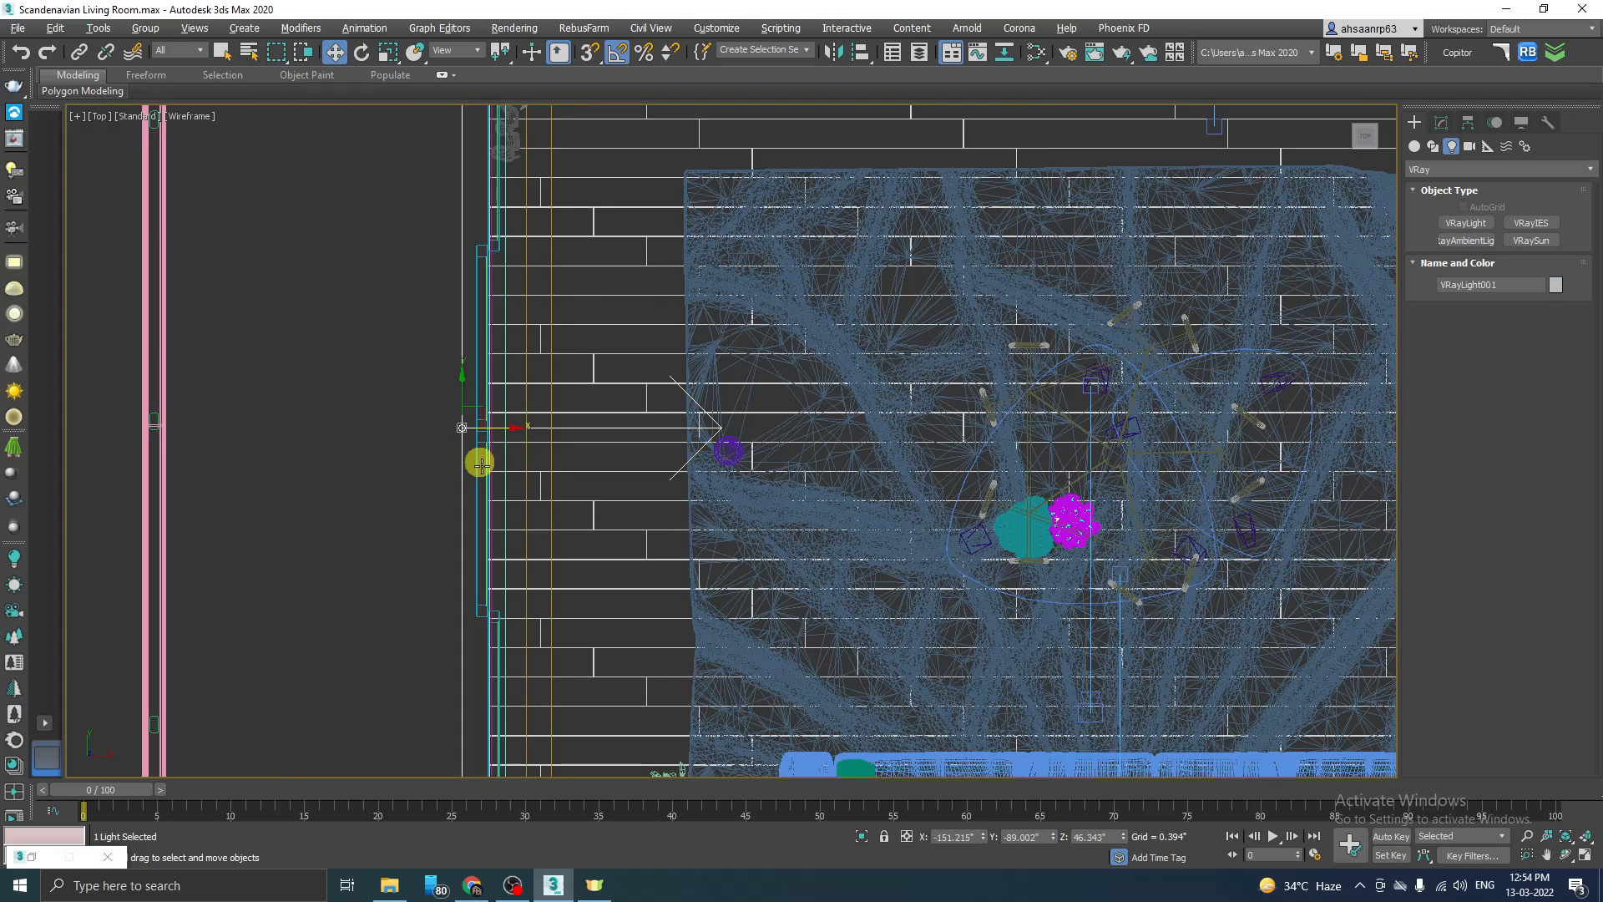
# Step: Run a test render of the Main View camera in the V-Ray Frame Buffer, stop it and close the buffer
pyautogui.hotkey('alt', 'w')
pyautogui.middleClick(942, 571)
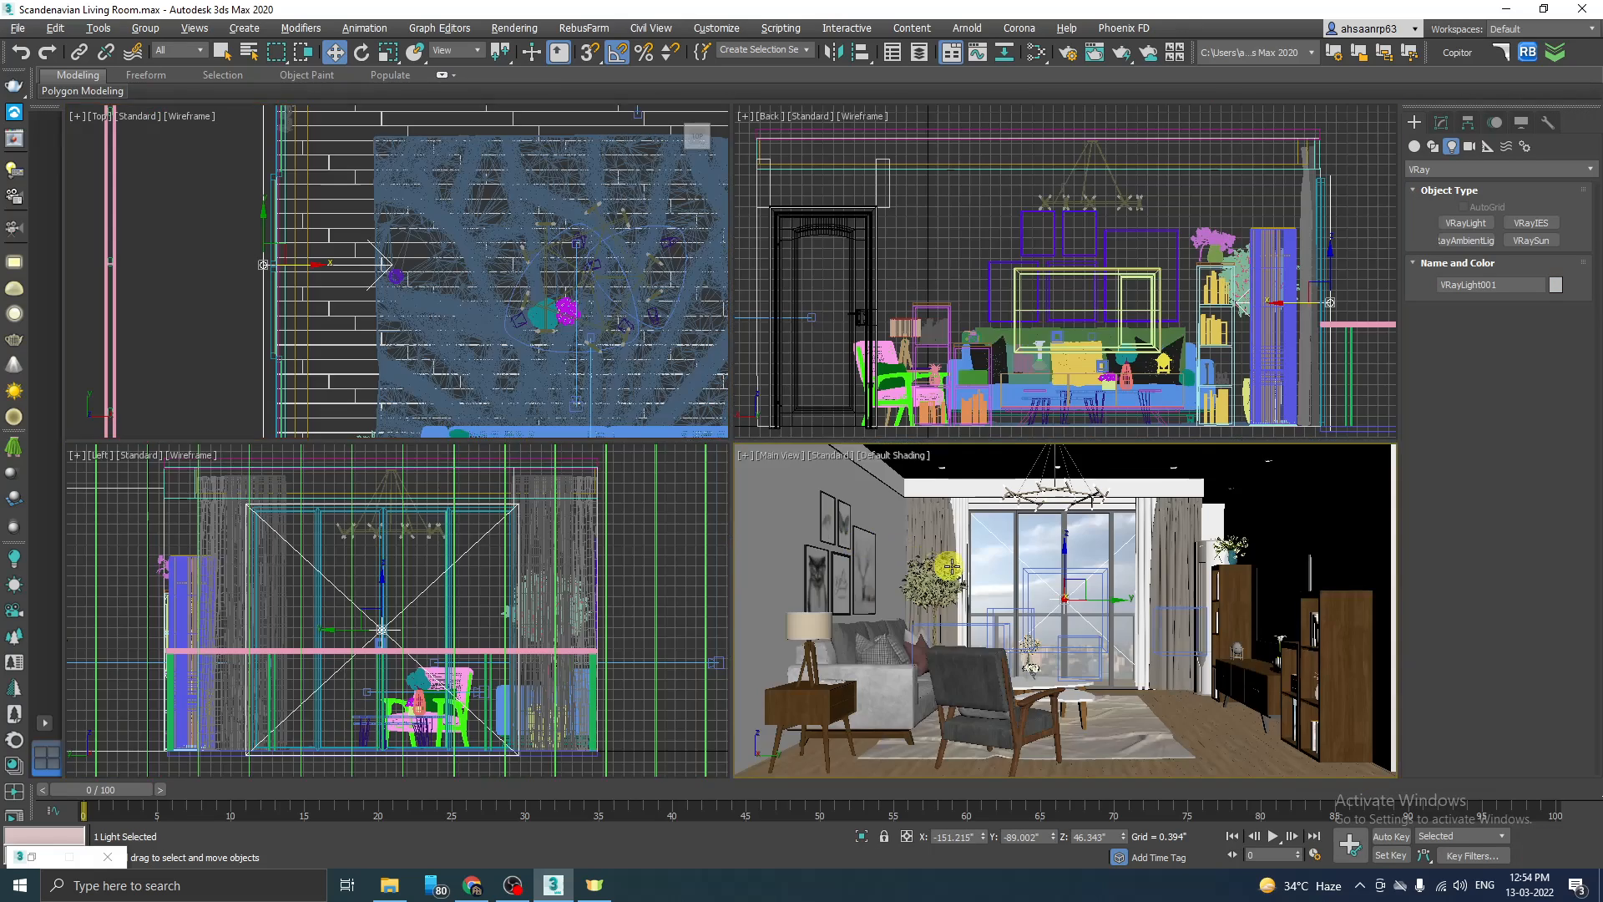
pyautogui.hotkey('alt', 'w')
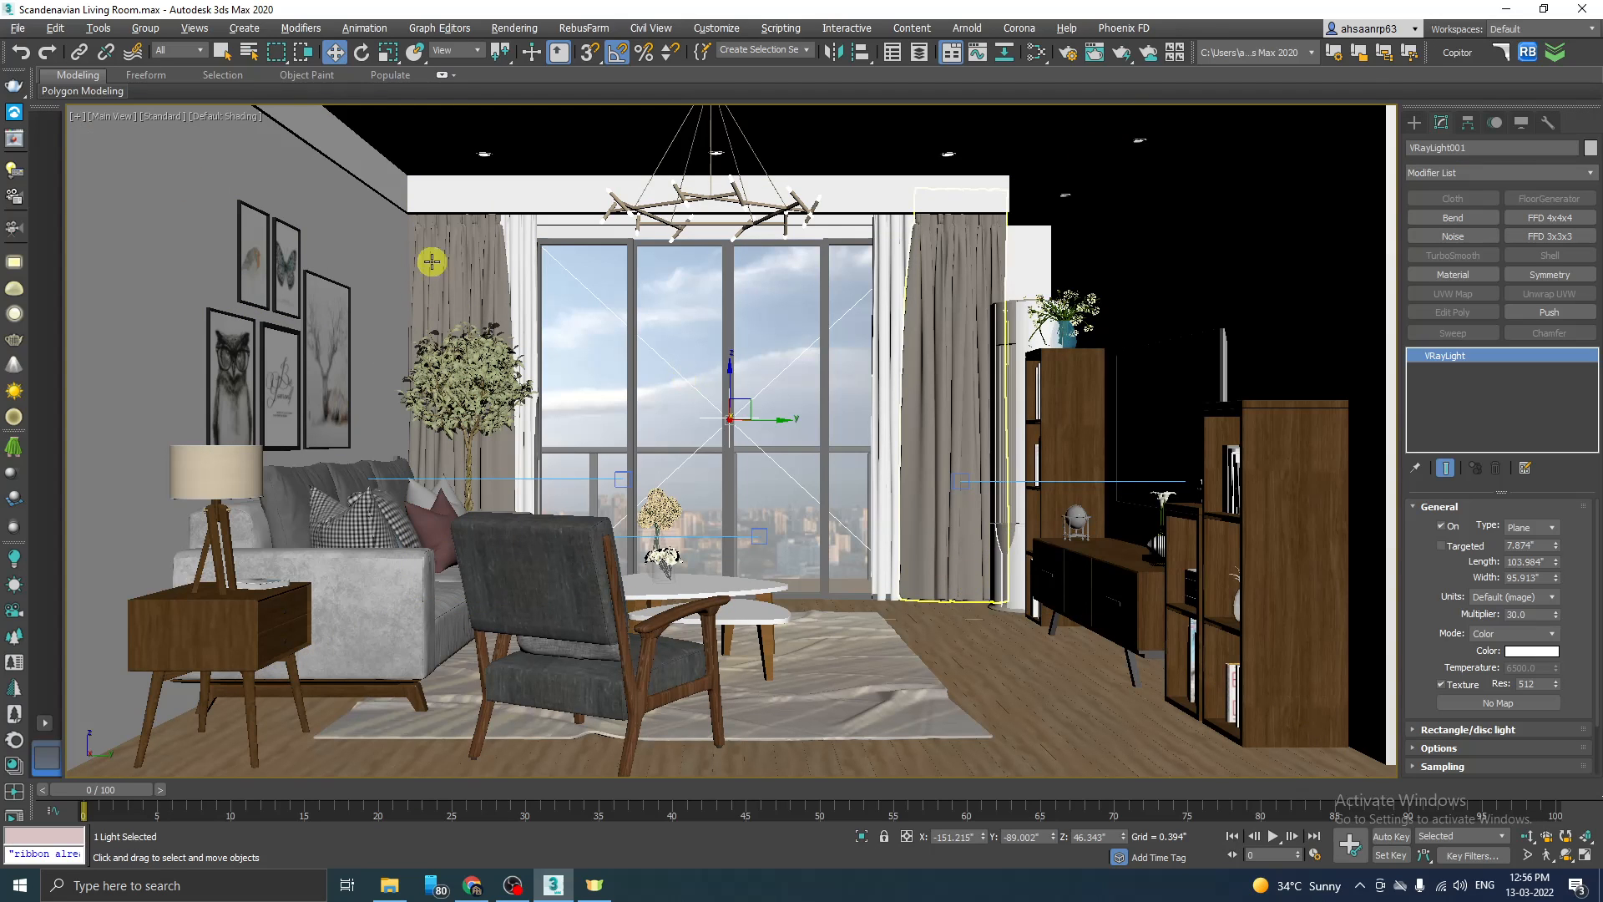
pyautogui.click(15, 141)
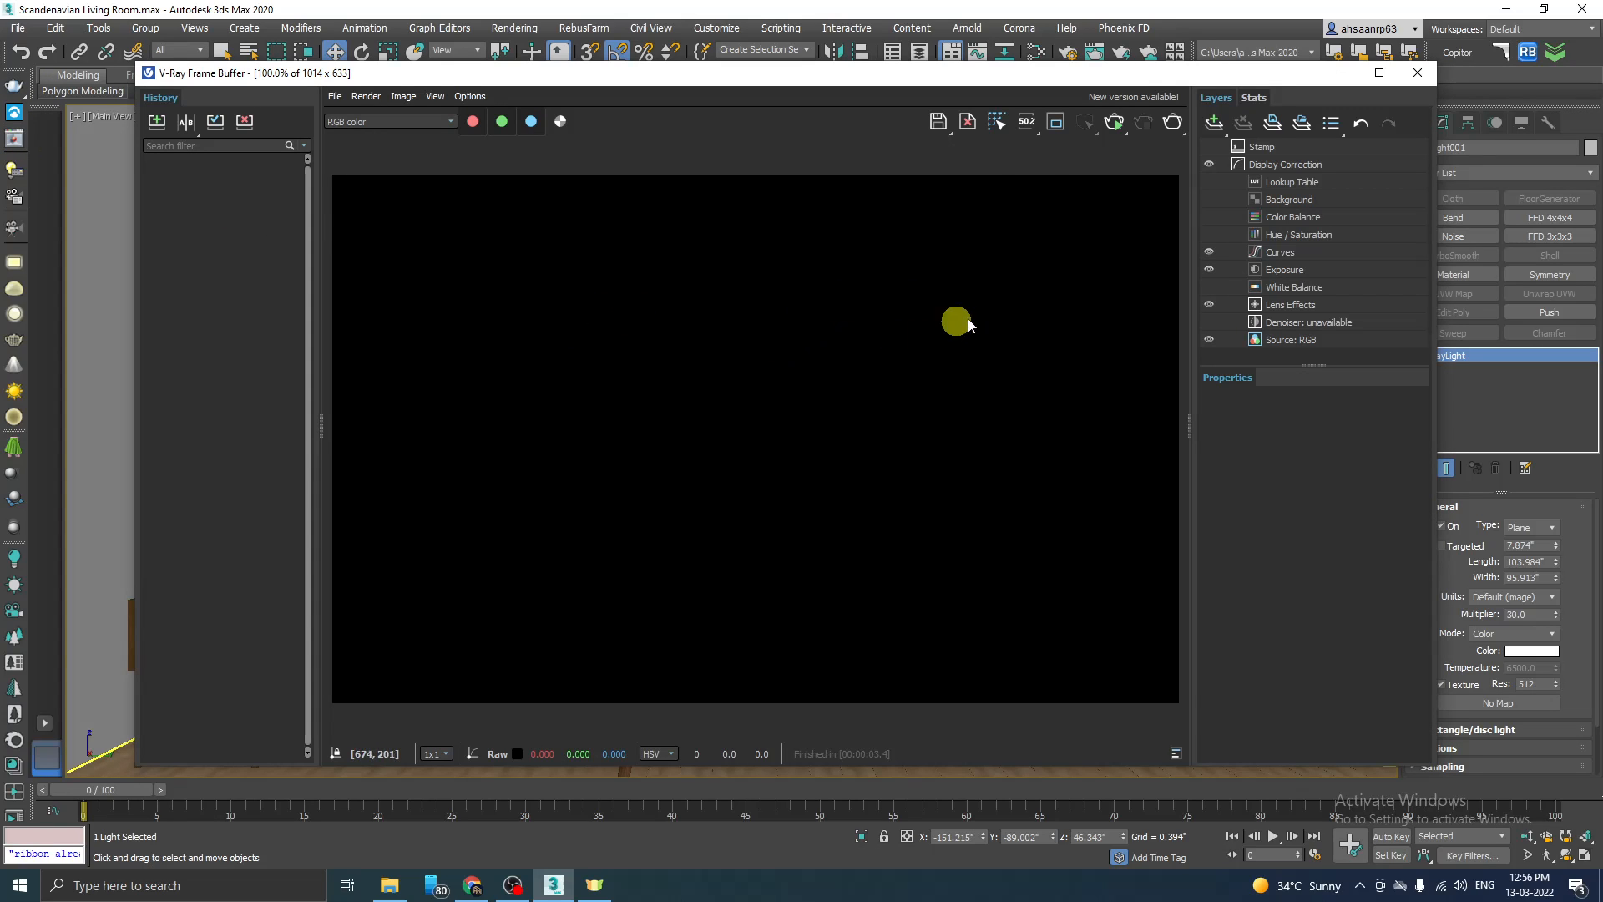
pyautogui.click(1116, 122)
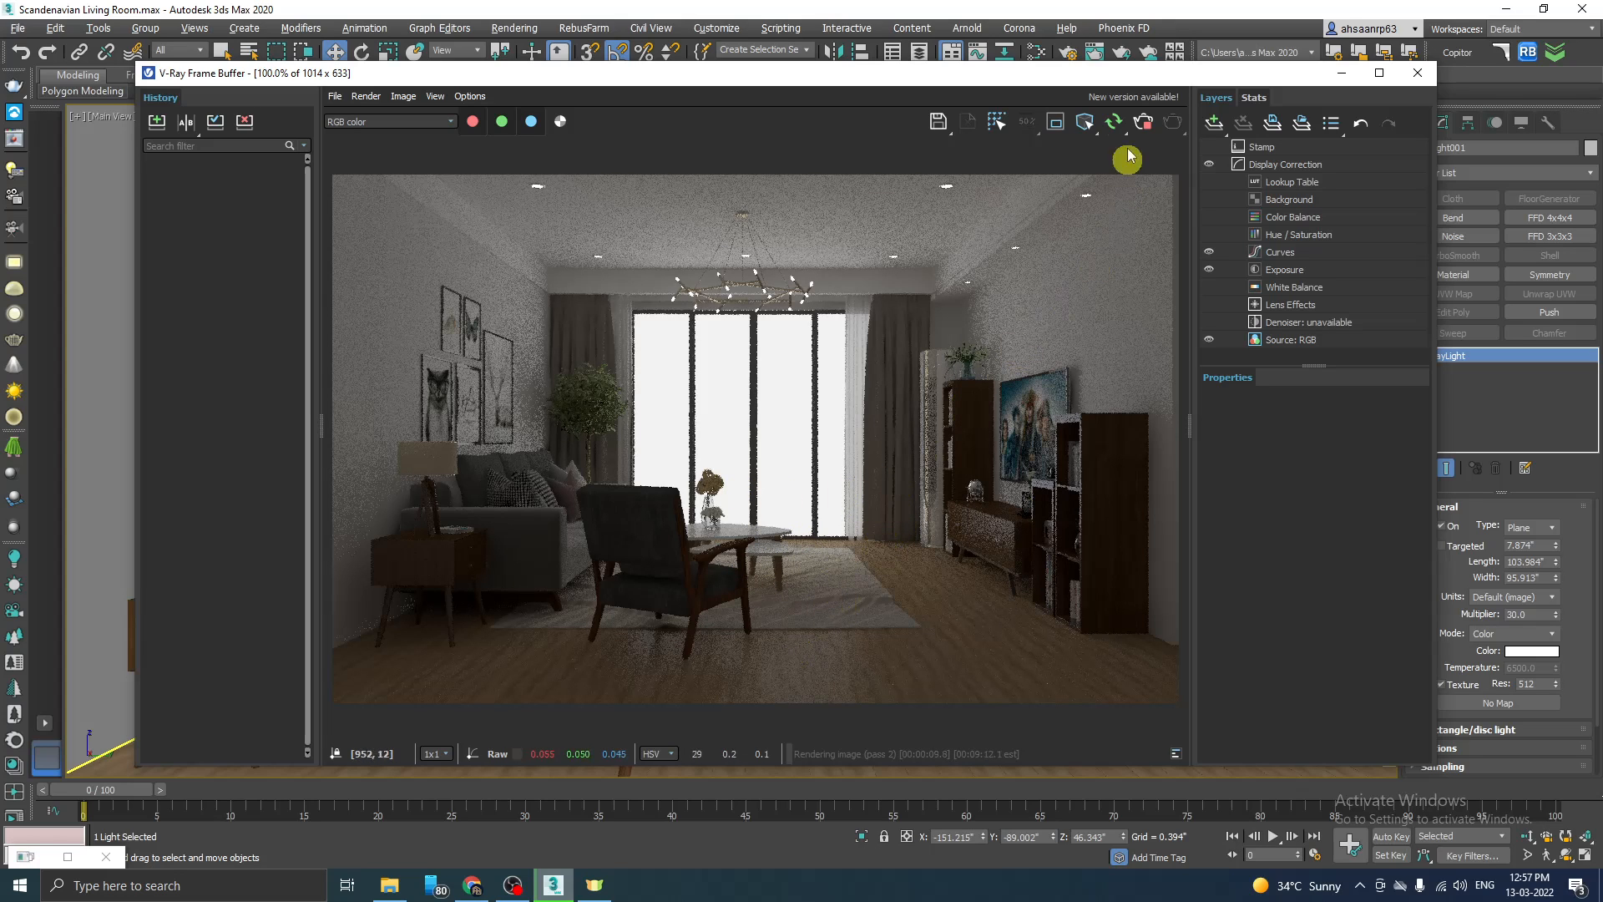
pyautogui.click(1144, 122)
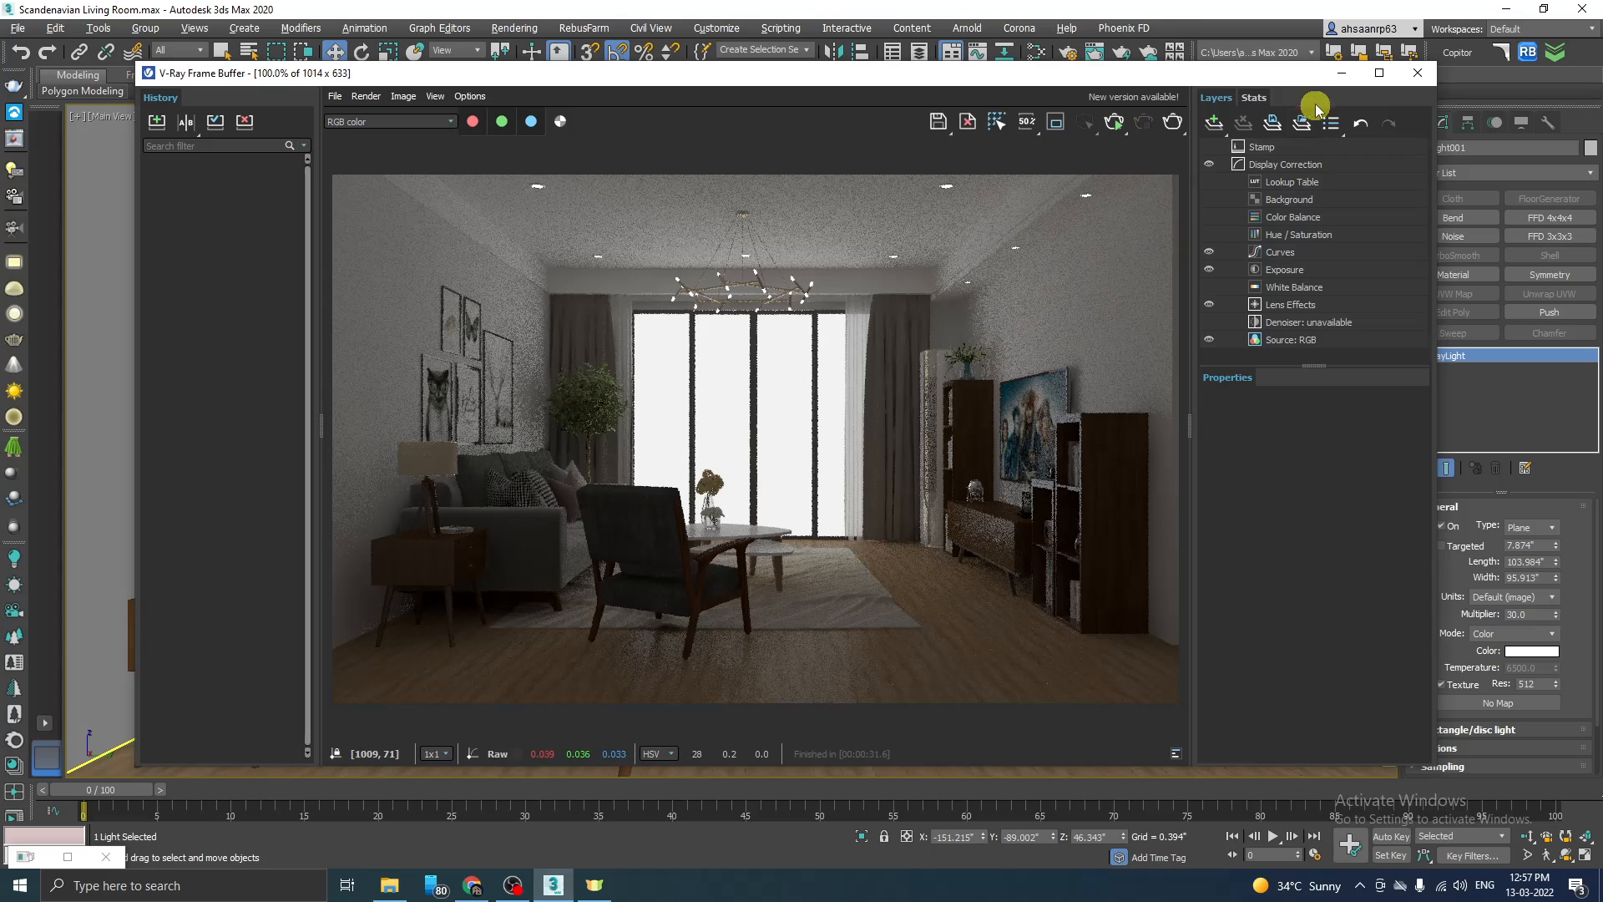
pyautogui.click(1416, 72)
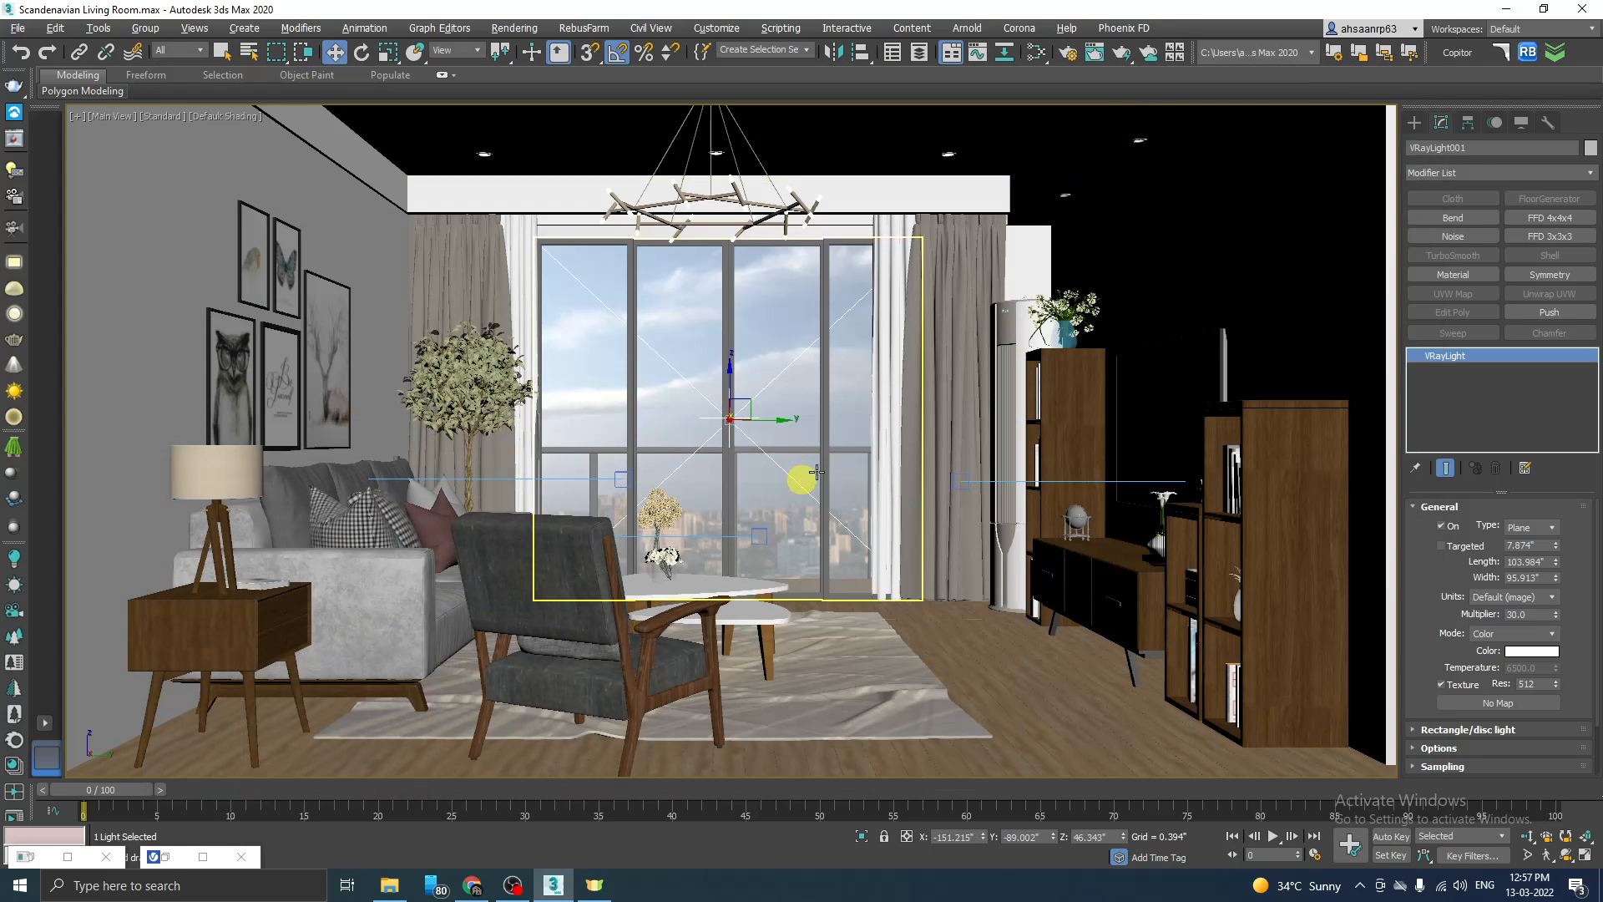
# Step: Turn off the window plane light and deselect it in the Back view
pyautogui.click(1447, 527)
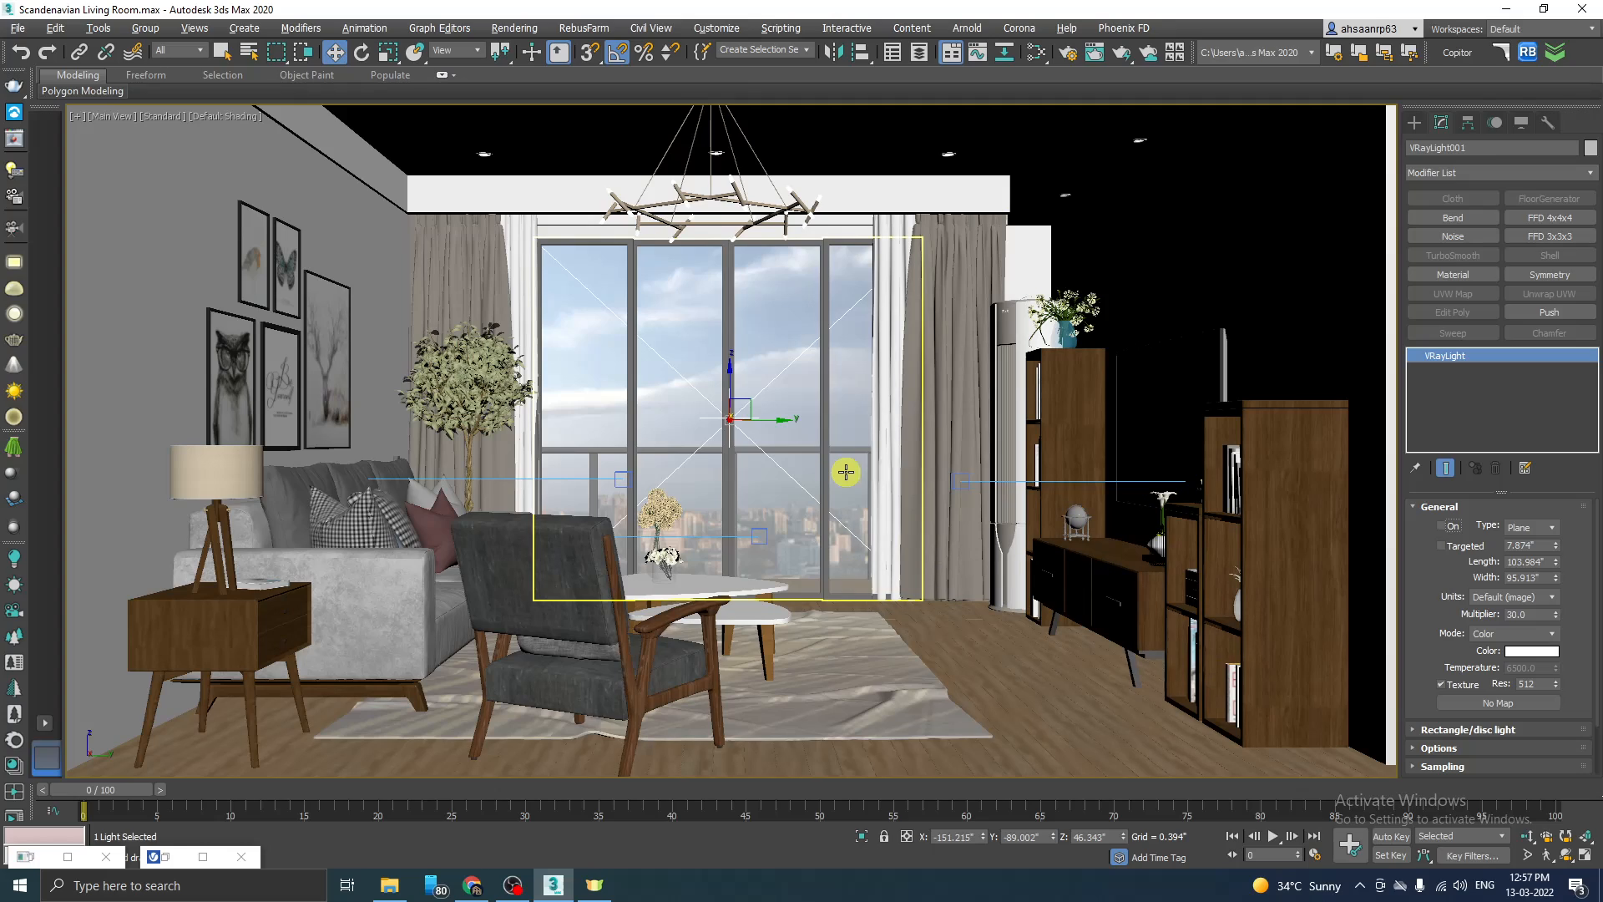
pyautogui.hotkey('alt', 'w')
pyautogui.hotkey('alt', 'w')
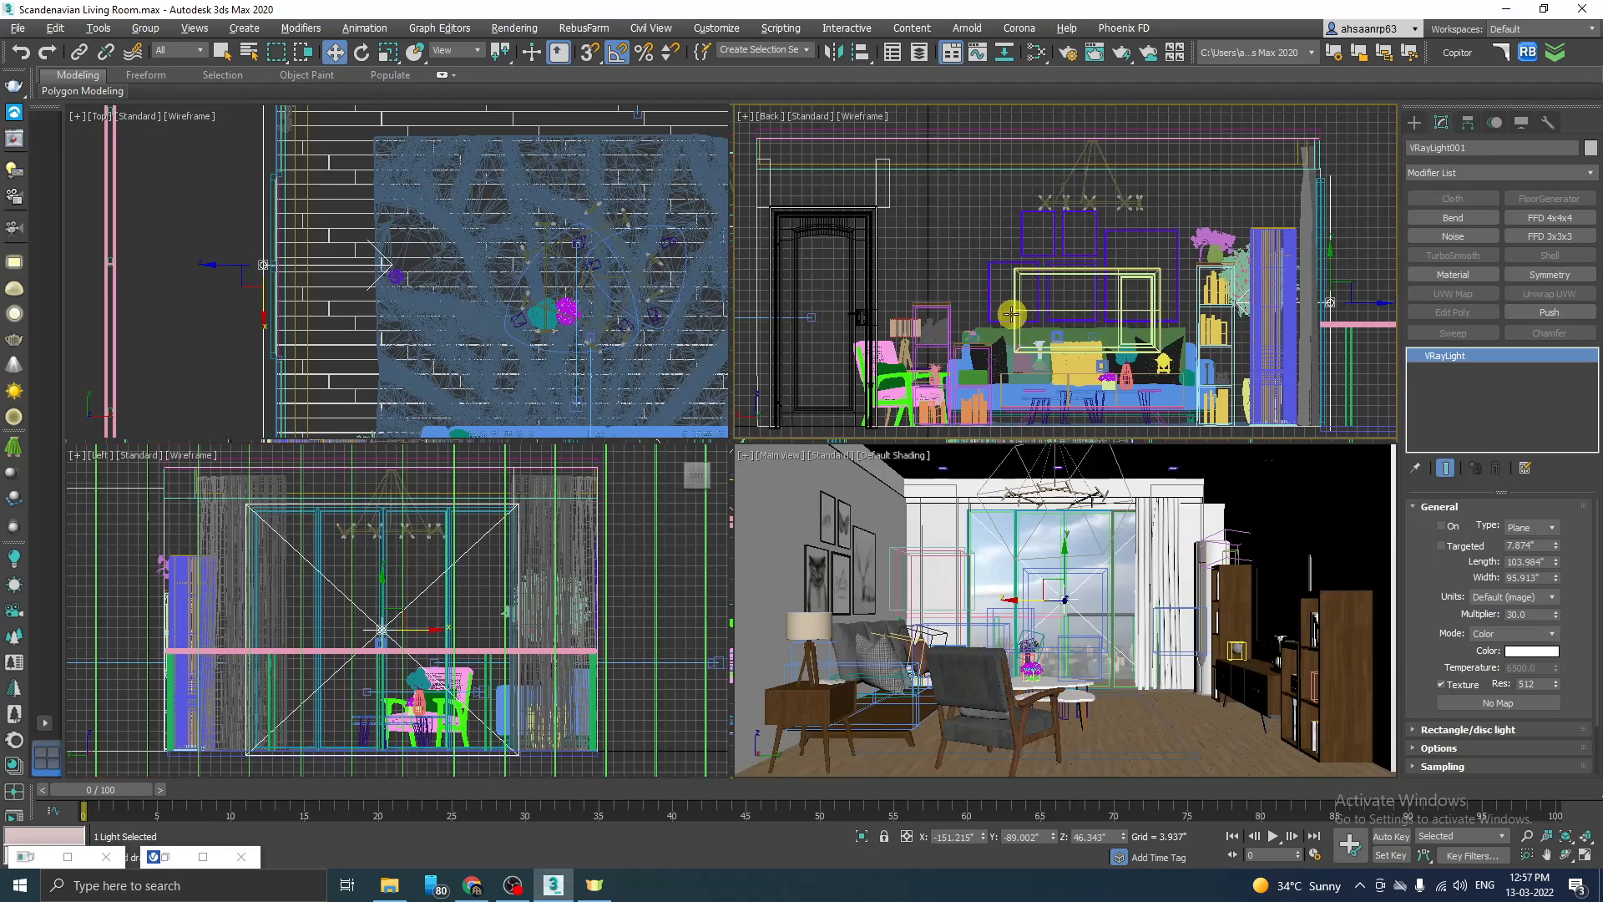
pyautogui.middleClick(1012, 315)
pyautogui.hotkey('alt', 'w')
pyautogui.scroll(-2, 804, 414)
pyautogui.scroll(2, 795, 413)
pyautogui.click(1010, 293)
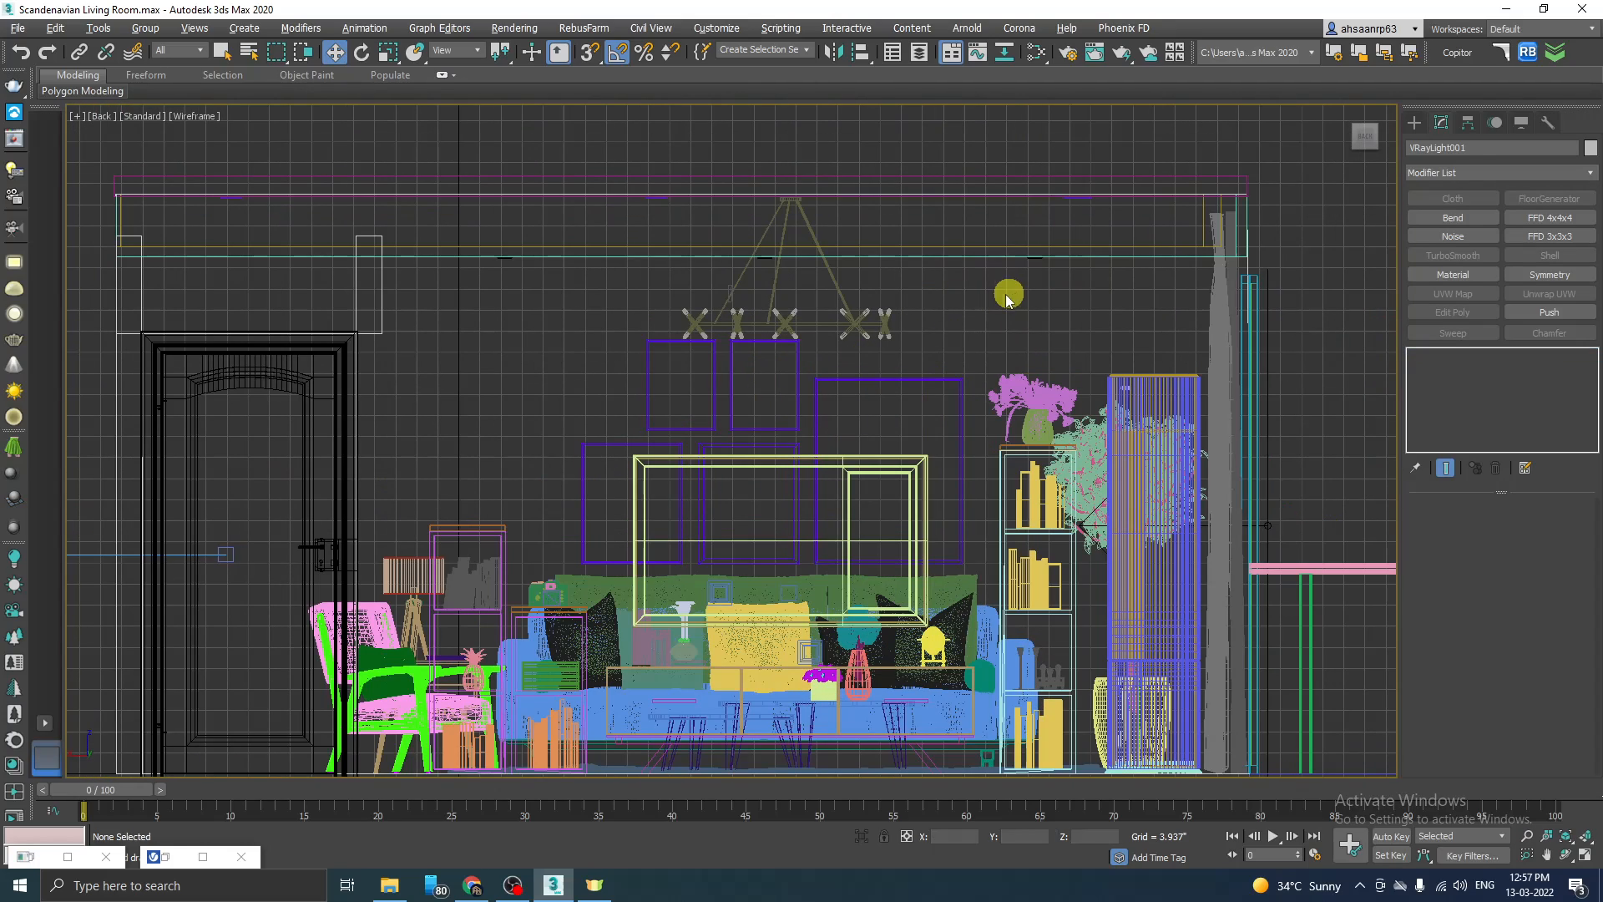
# Step: Place a targeted VRayIES light below the ceiling between the door and the chandelier, aimed straight down in the Back view
pyautogui.scroll(-2, 944, 314)
pyautogui.scroll(2, 901, 333)
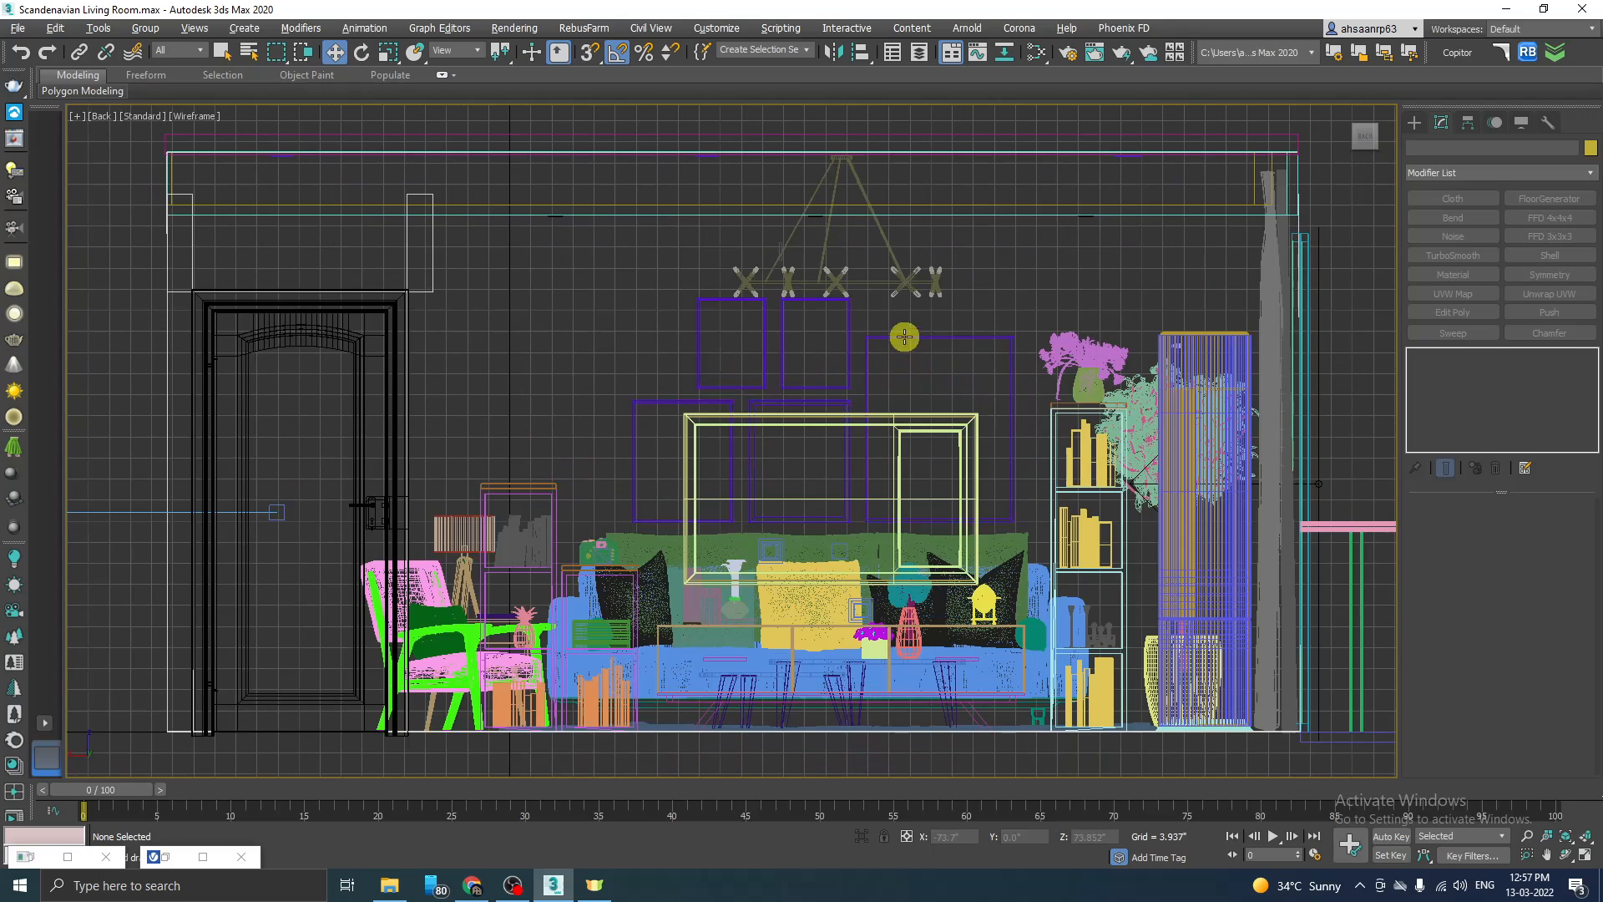
pyautogui.click(1415, 122)
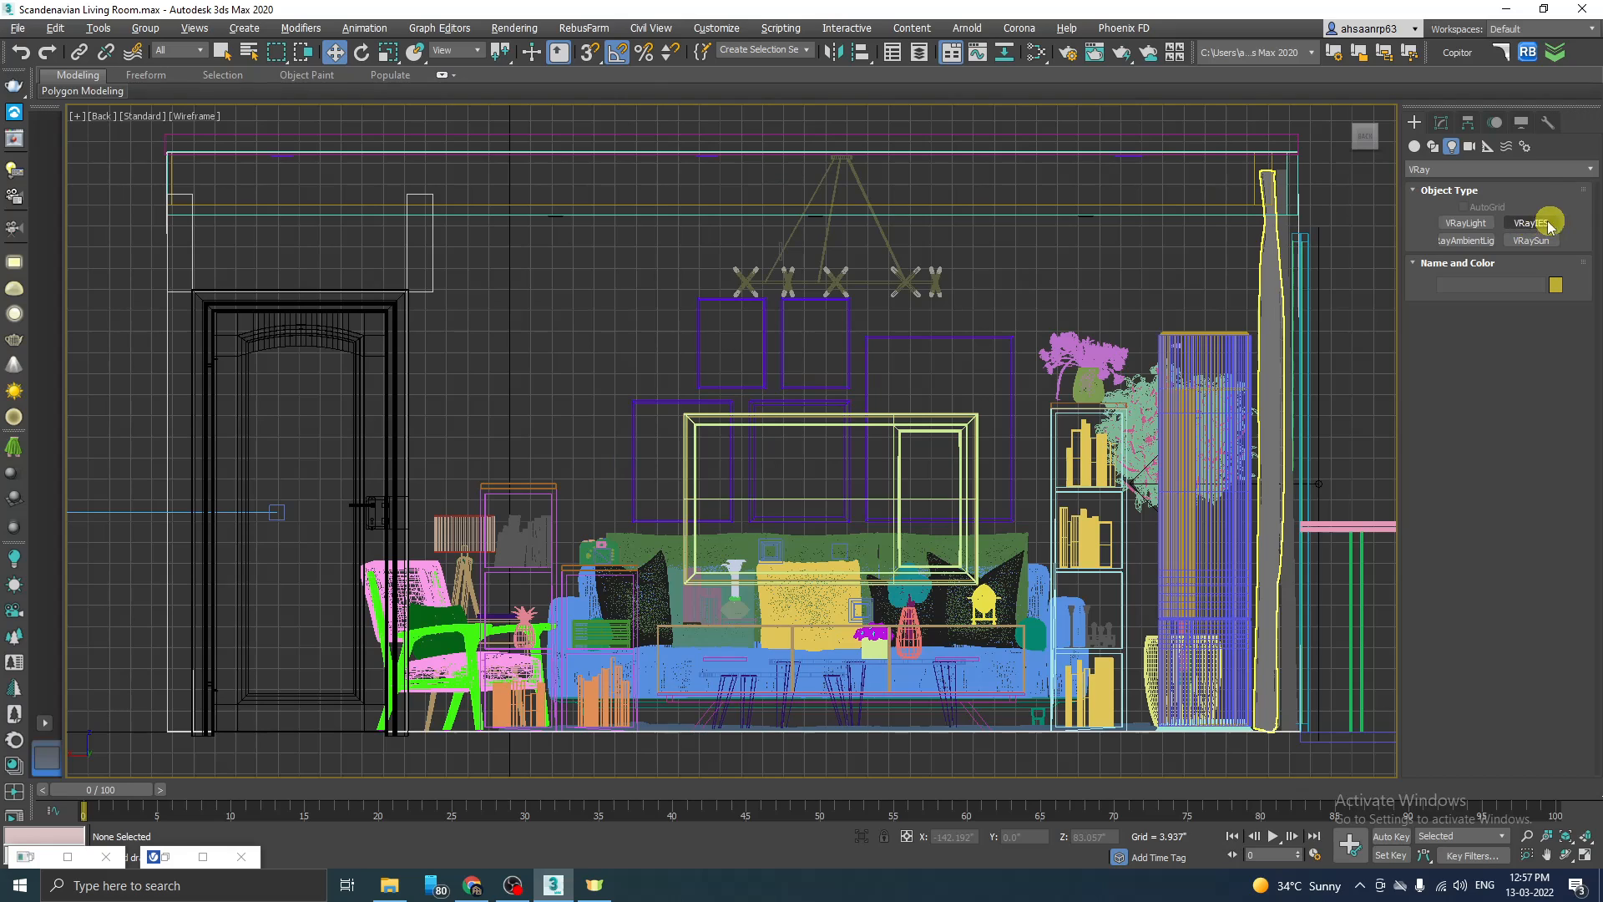
pyautogui.click(1538, 224)
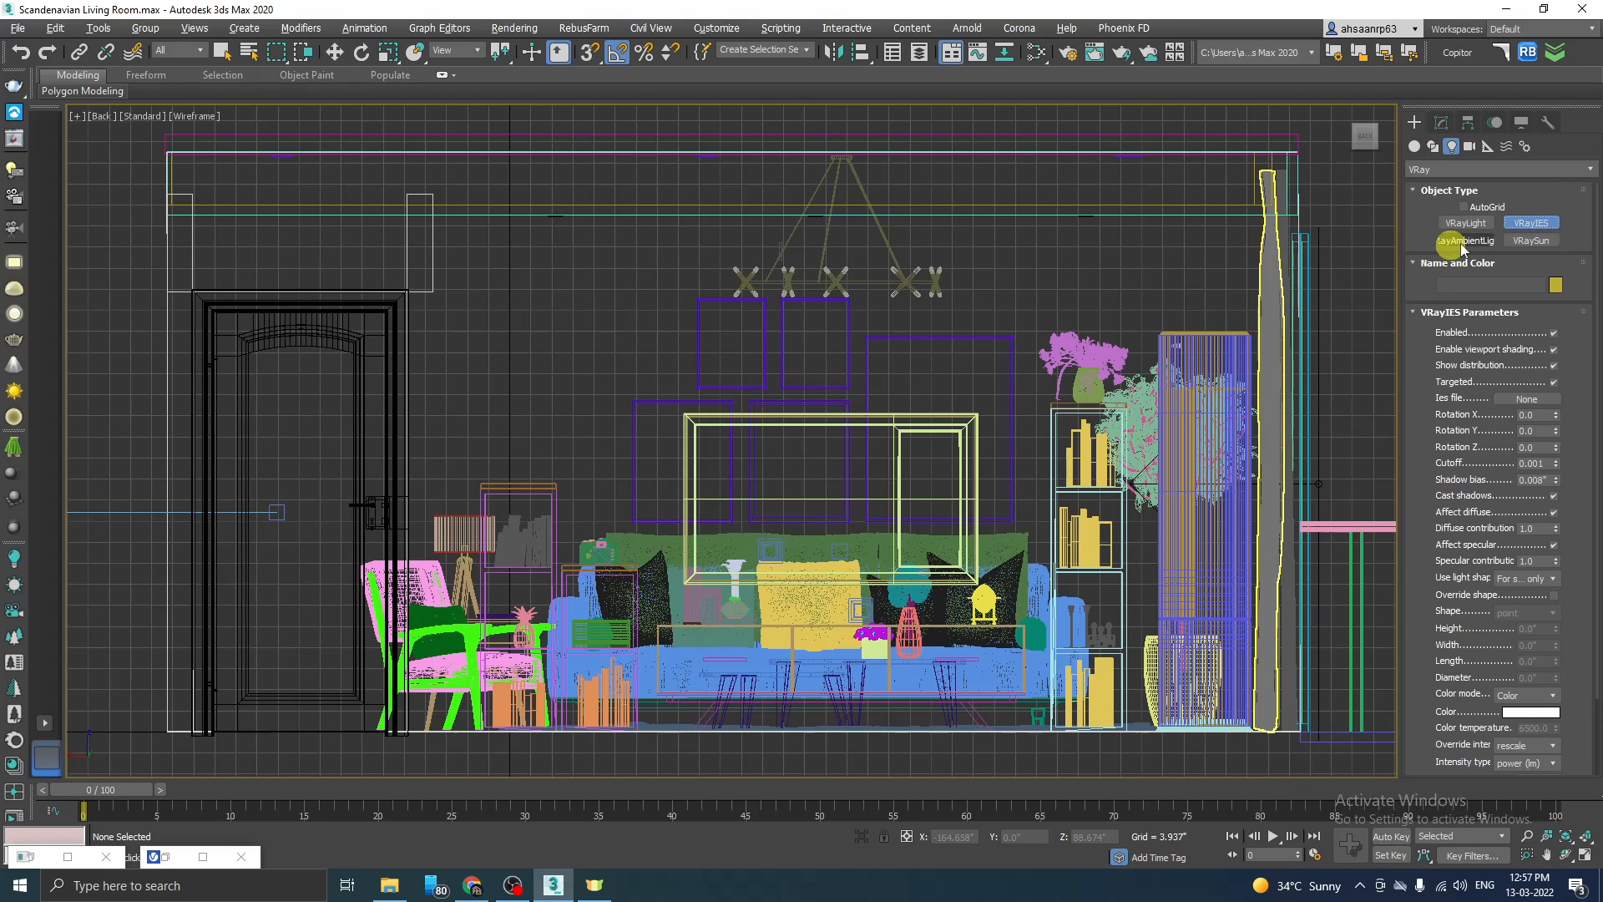
pyautogui.moveTo(636, 233); pyautogui.dragTo(636, 396)
pyautogui.rightClick(636, 396)
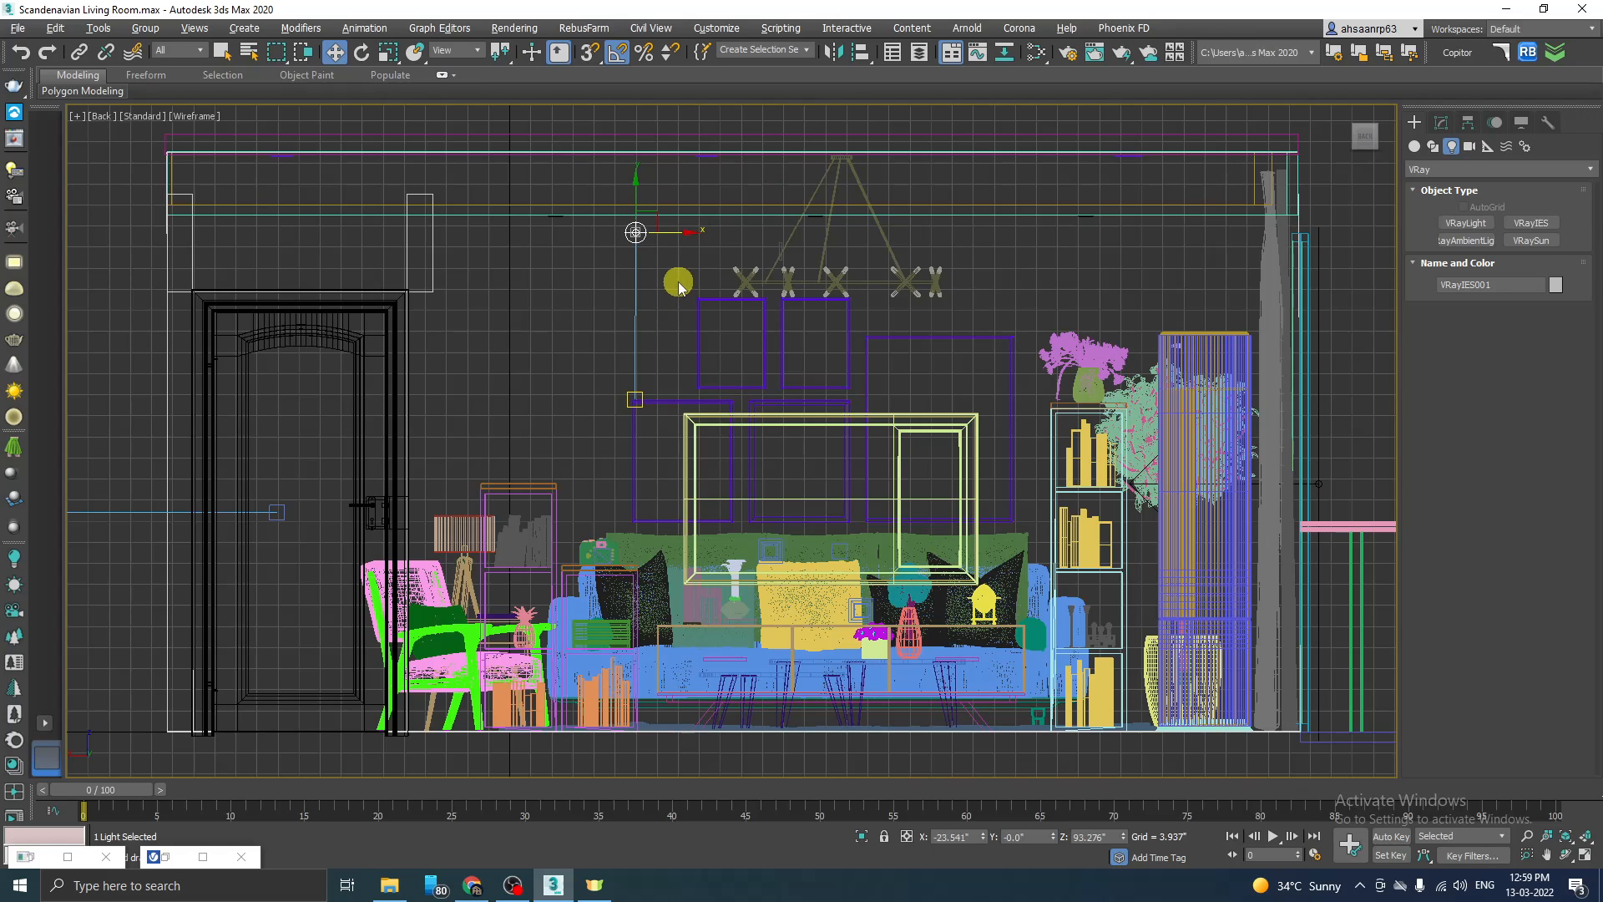
# Step: Move the IES light and its target in the Top view onto the downlight between the two bookcases, at about X -8.6, Y -13.3 inches
pyautogui.hotkey('alt', 'w')
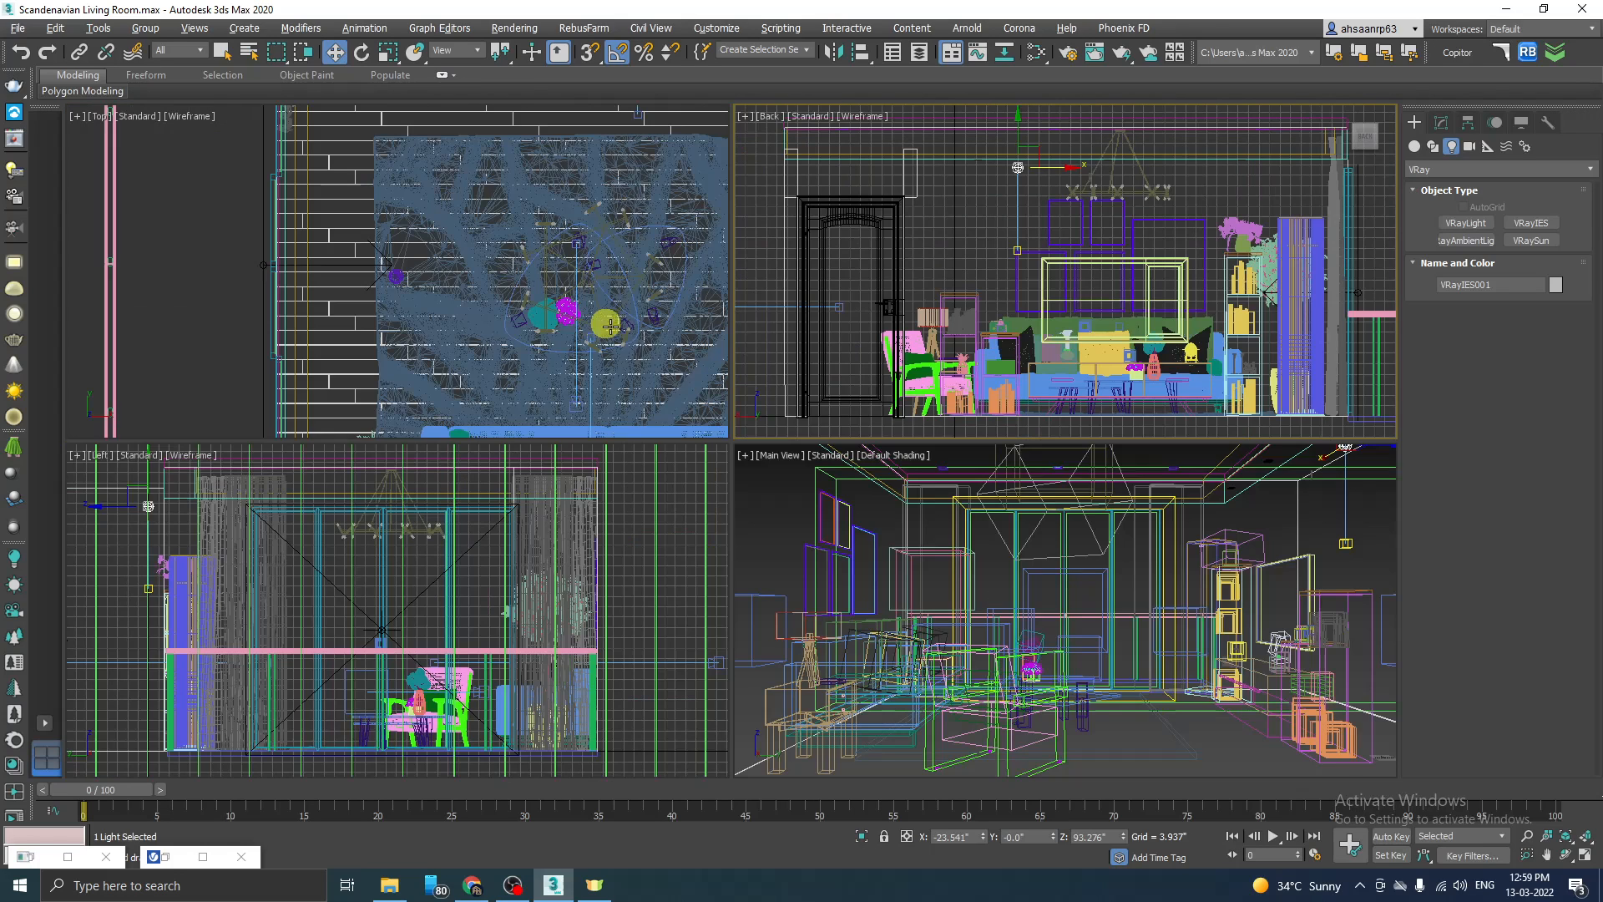
pyautogui.hotkey('alt', 'w')
pyautogui.scroll(-6, 559, 326)
pyautogui.scroll(10, 448, 408)
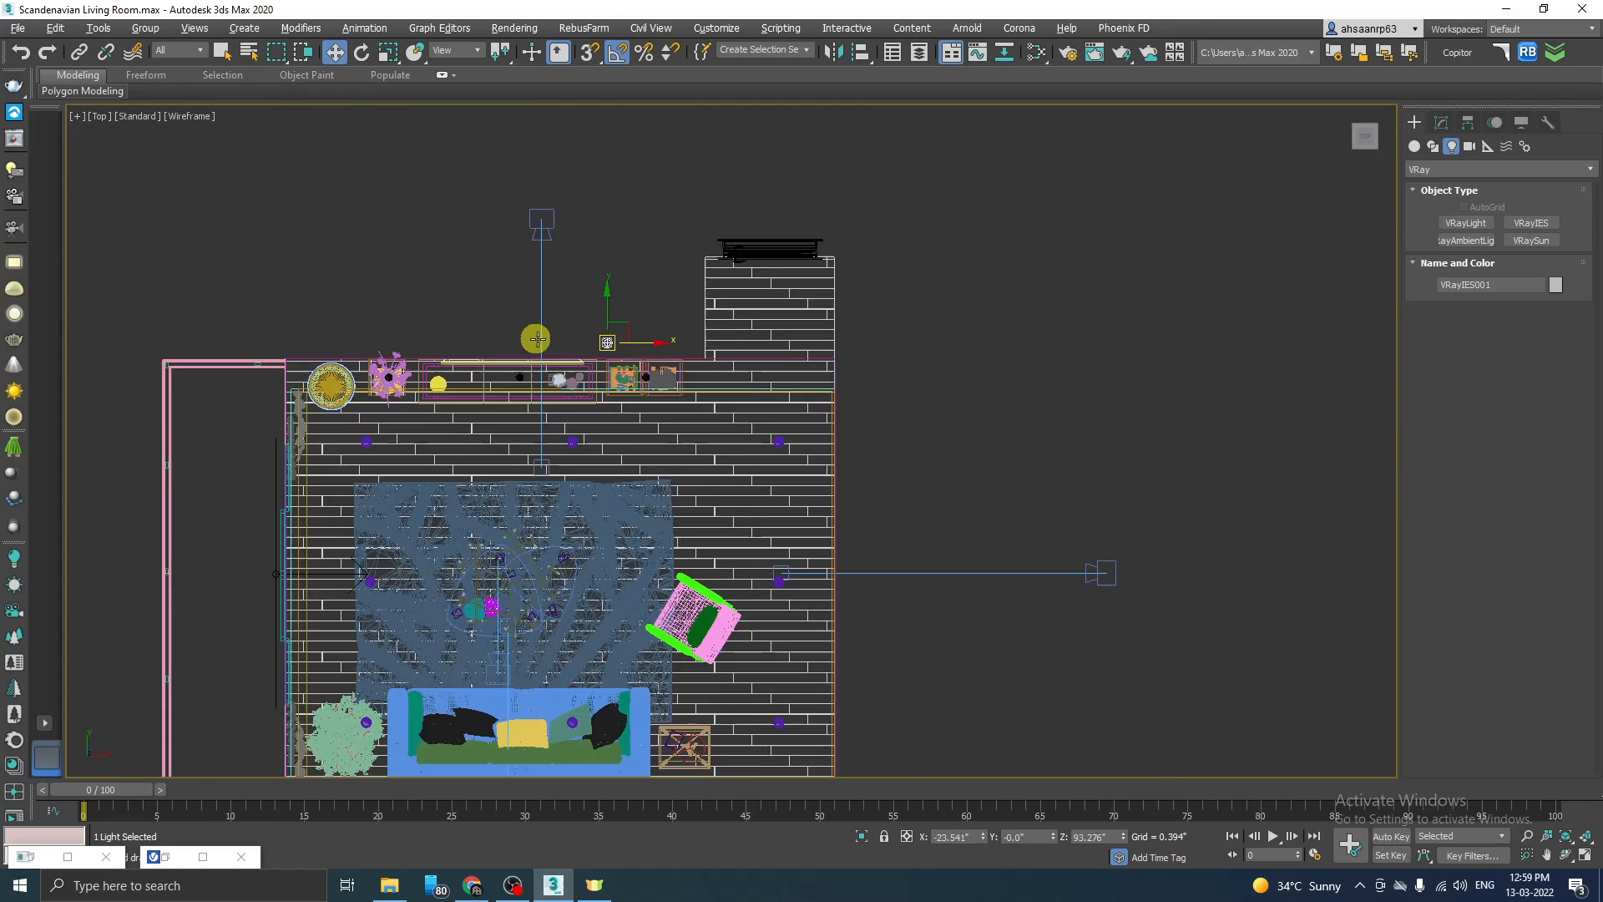
pyautogui.moveTo(598, 291); pyautogui.dragTo(486, 370)
pyautogui.scroll(-4, 793, 281)
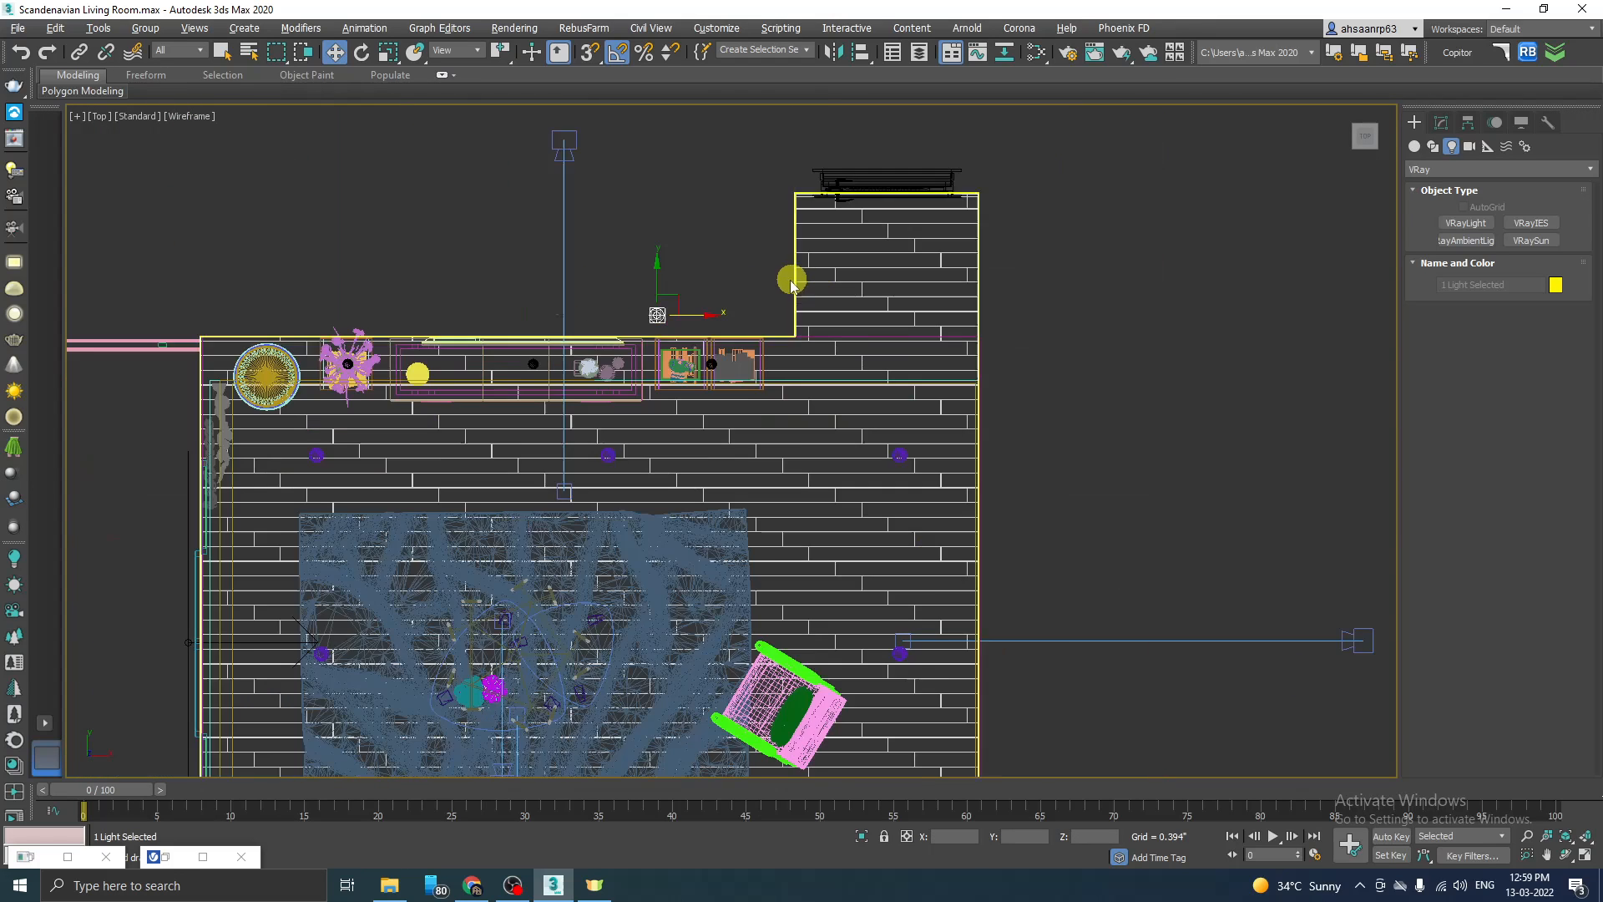
pyautogui.scroll(2, 638, 366)
pyautogui.scroll(2, 649, 348)
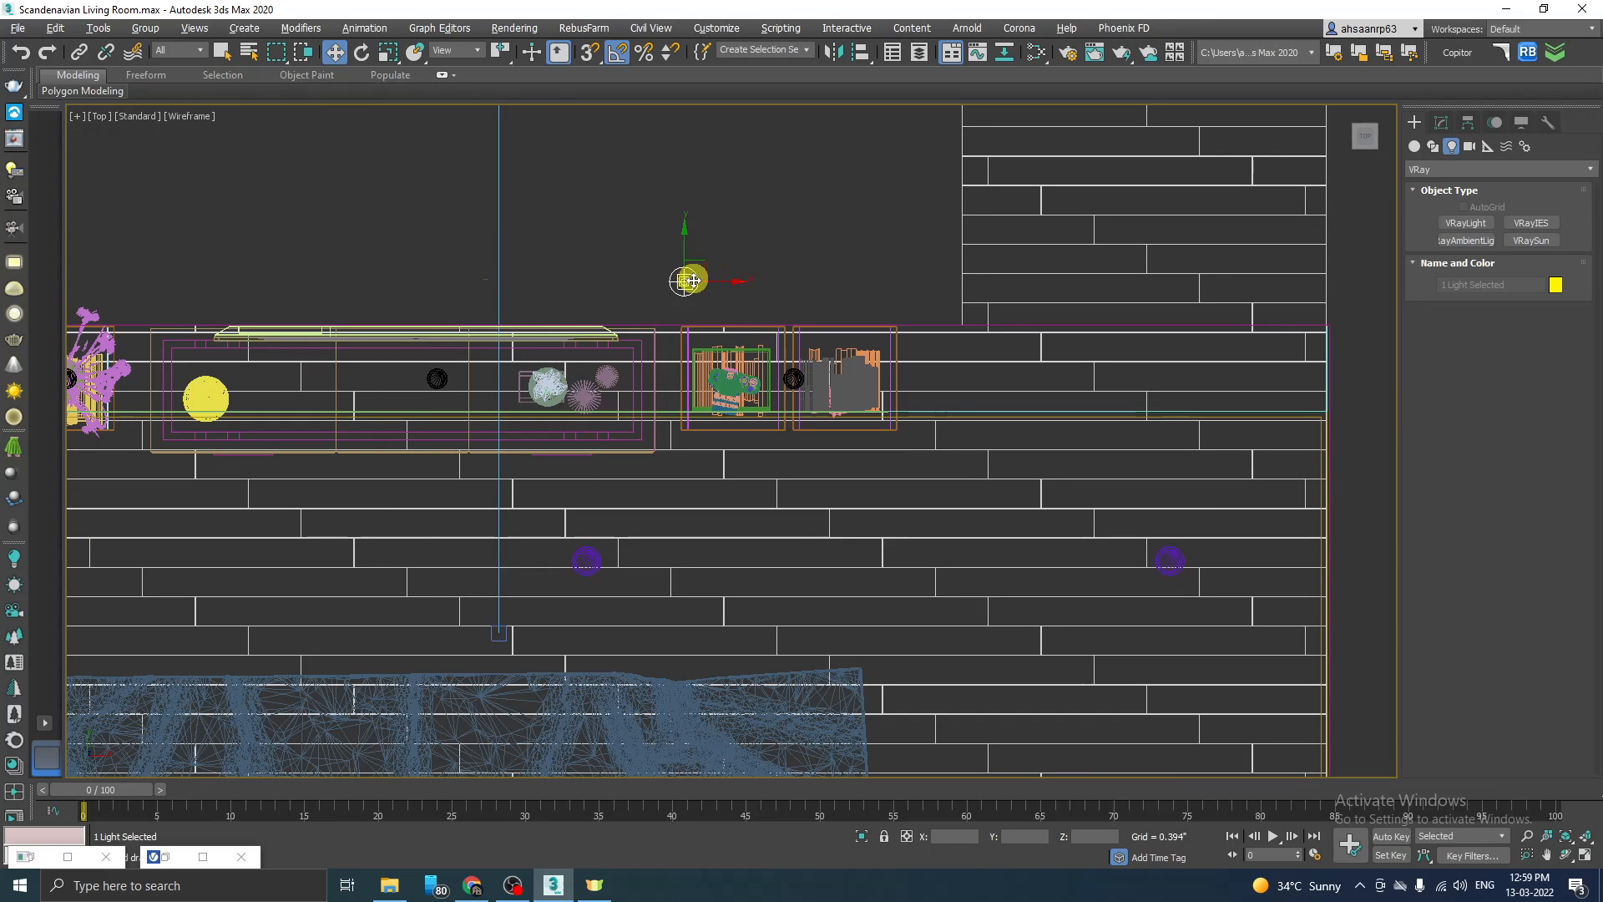
pyautogui.scroll(-5, 706, 271)
pyautogui.scroll(7, 718, 280)
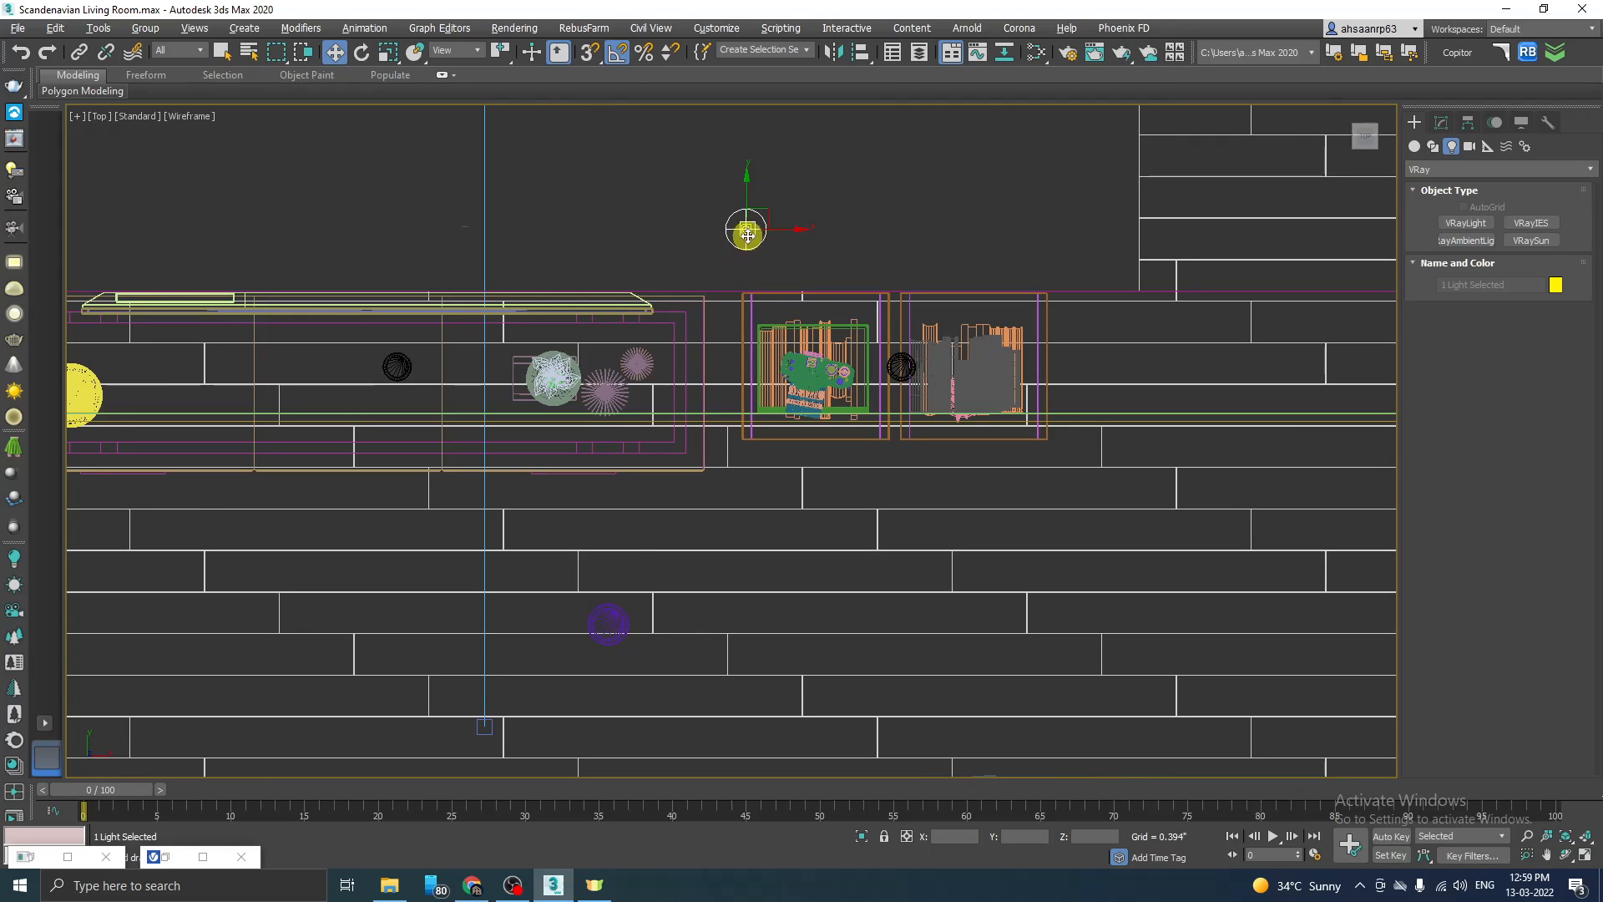
pyautogui.moveTo(751, 258); pyautogui.dragTo(904, 367)
# Step: Examine the IES light's position beneath the ceiling downlight in a shaded Perspective view
pyautogui.hotkey('alt', 'w')
pyautogui.rightClick(1076, 544)
pyautogui.hotkey('alt', 'w')
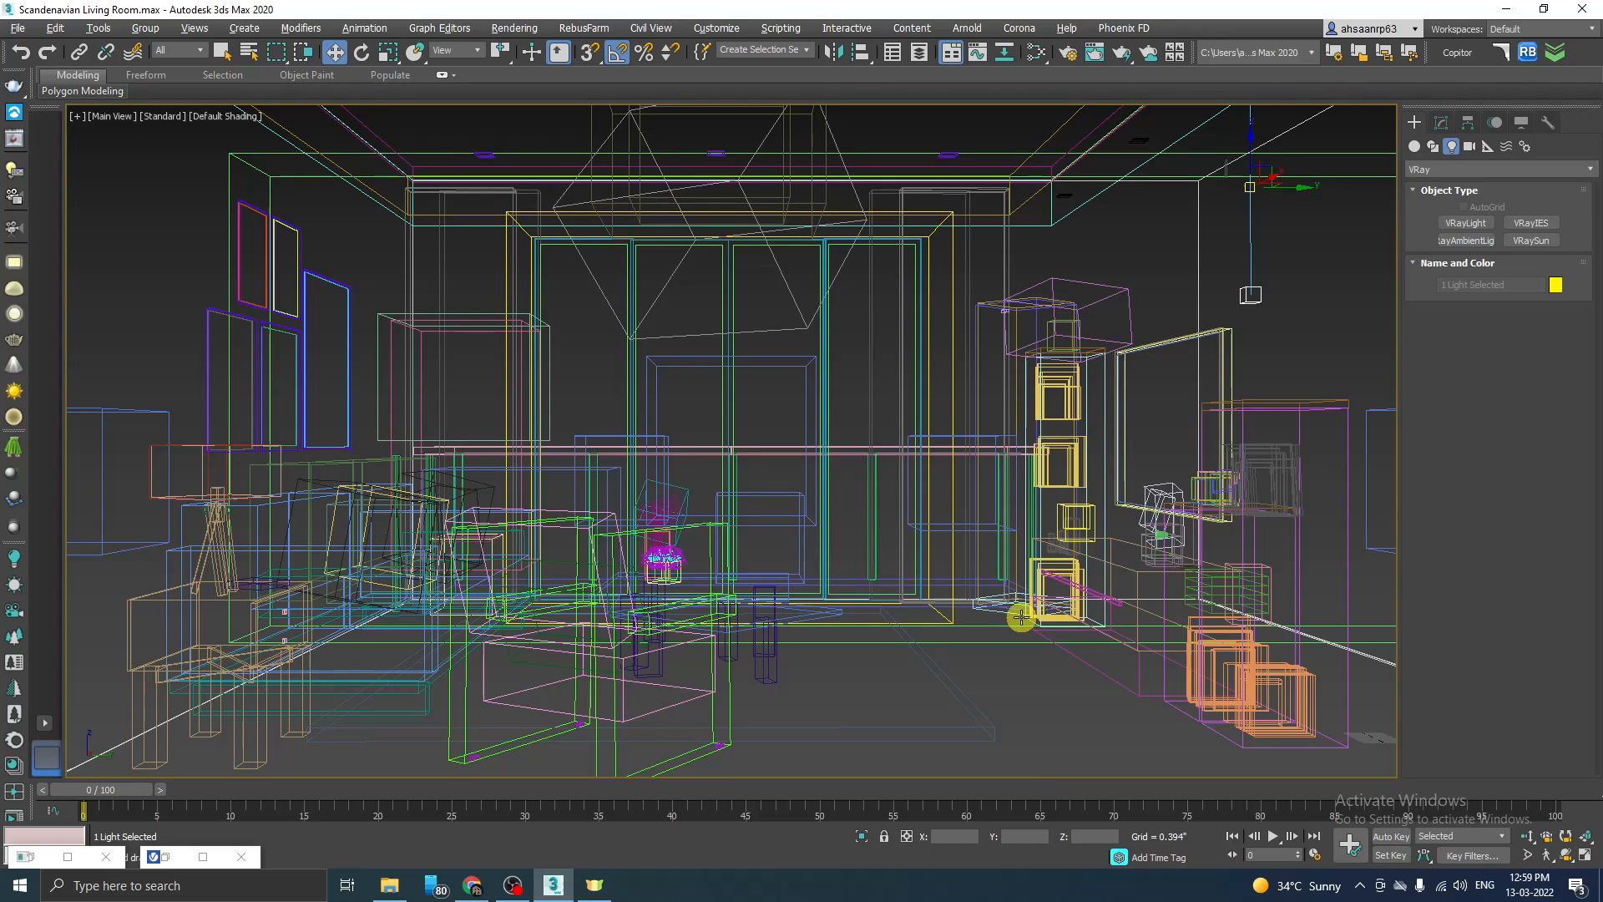
pyautogui.press('F3')
pyautogui.press('p')
pyautogui.scroll(-5, 808, 458)
pyautogui.scroll(5, 885, 469)
pyautogui.keyDown('alt'); pyautogui.moveTo(852, 502); pyautogui.dragTo(922, 471, button='middle'); pyautogui.keyUp('alt')
pyautogui.scroll(-2, 923, 465)
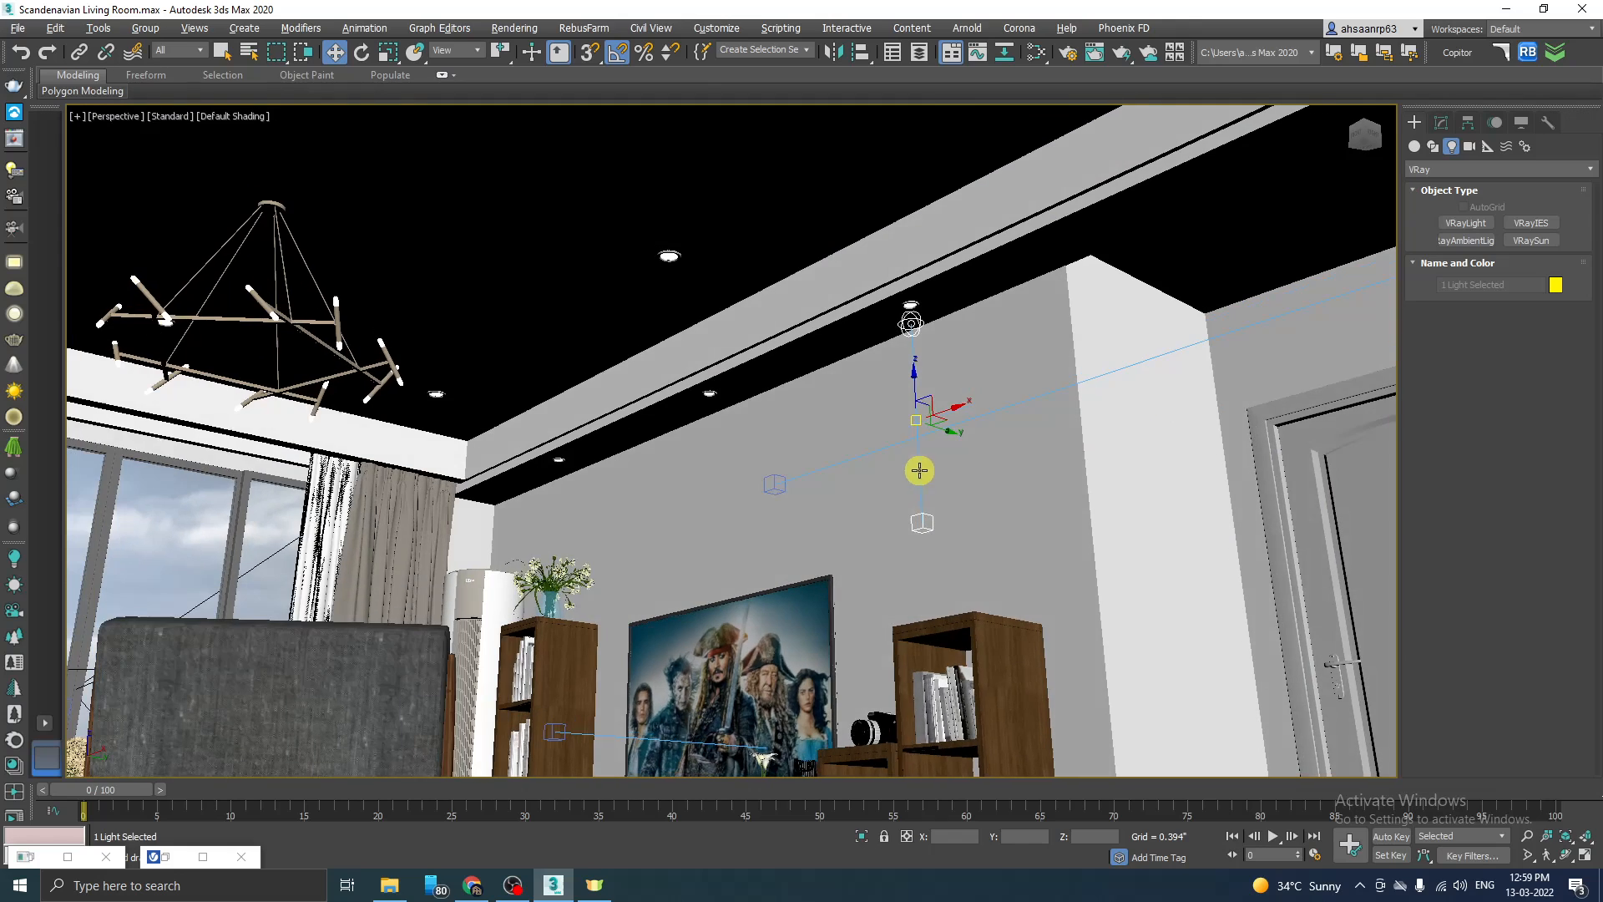
pyautogui.scroll(5, 927, 317)
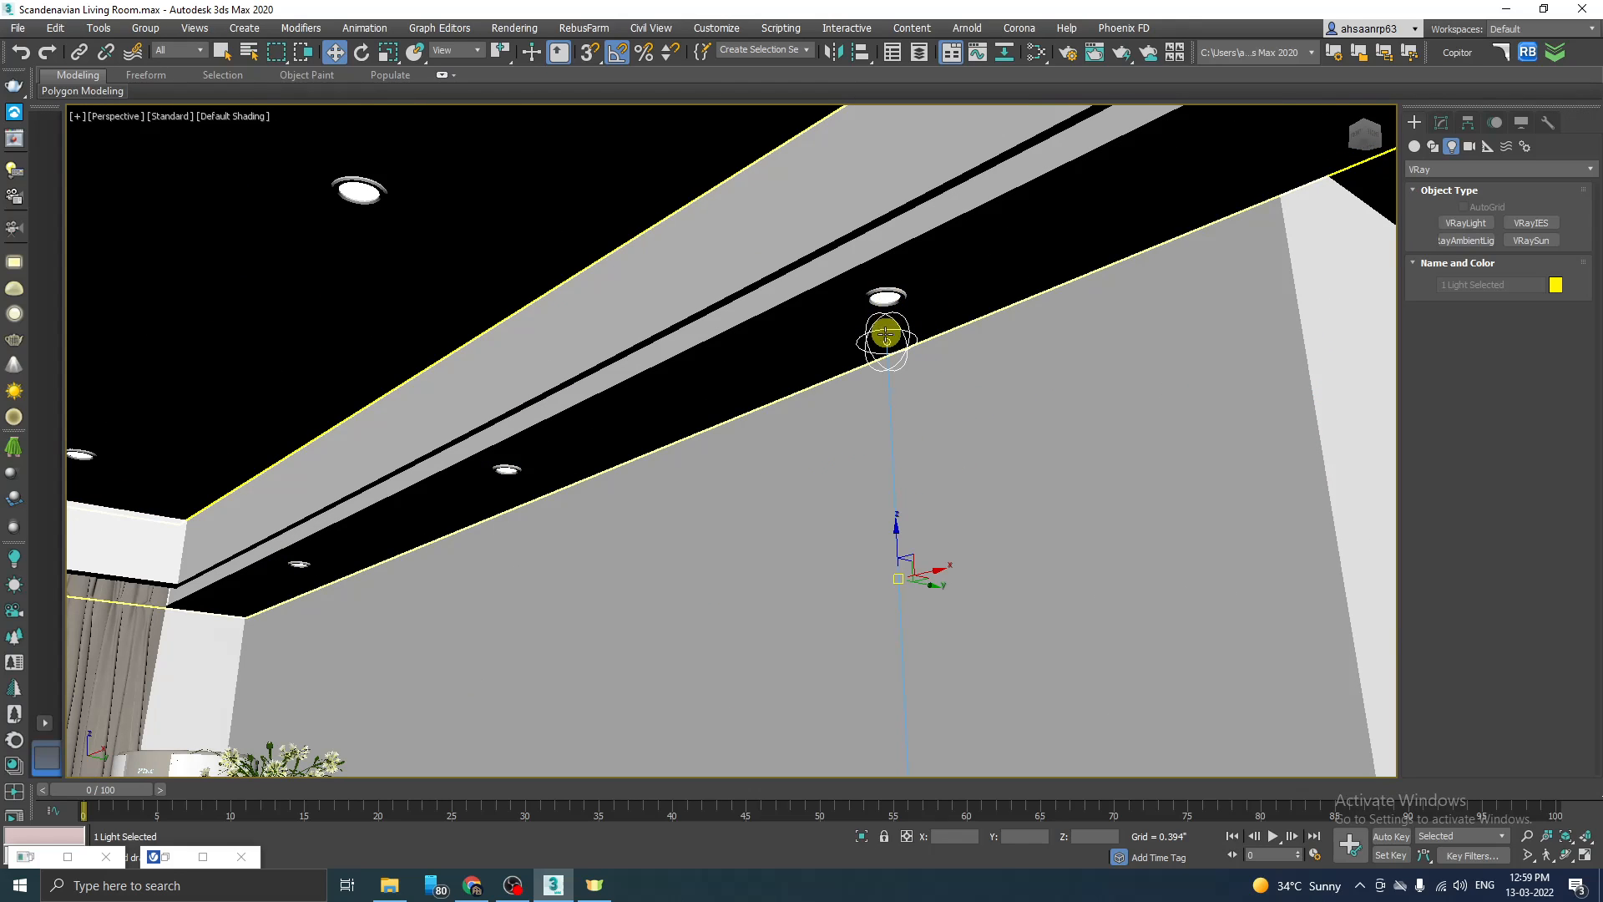
pyautogui.scroll(-8, 888, 365)
pyautogui.scroll(-6, 780, 451)
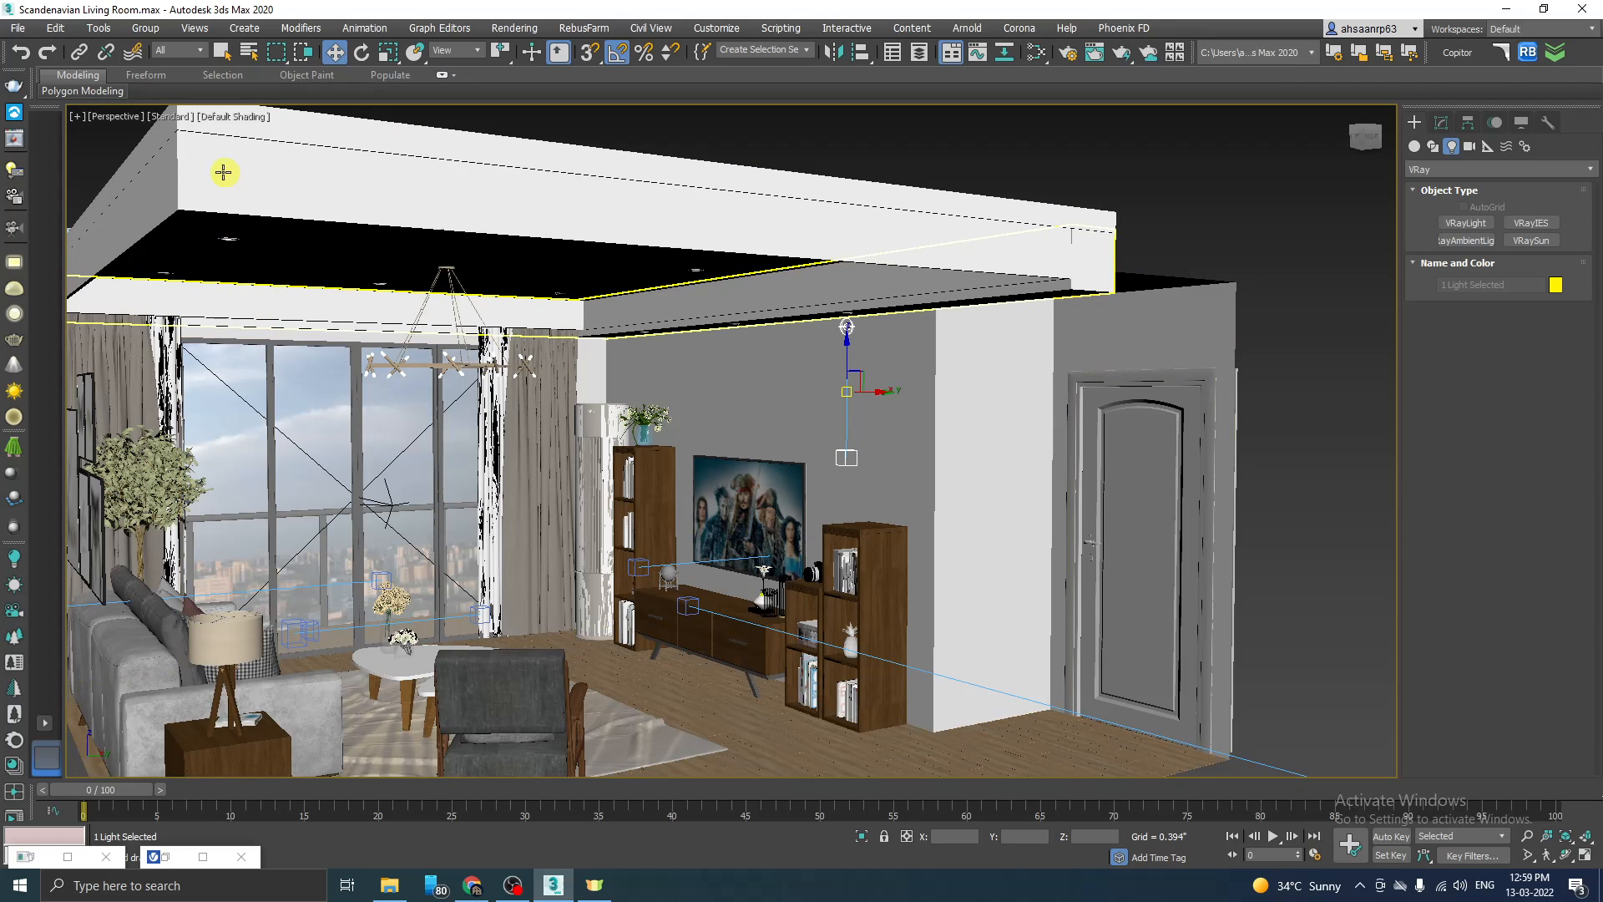
# Step: Switch the Perspective viewport to the TV Unit camera
pyautogui.click(114, 117)
pyautogui.moveTo(158, 135)
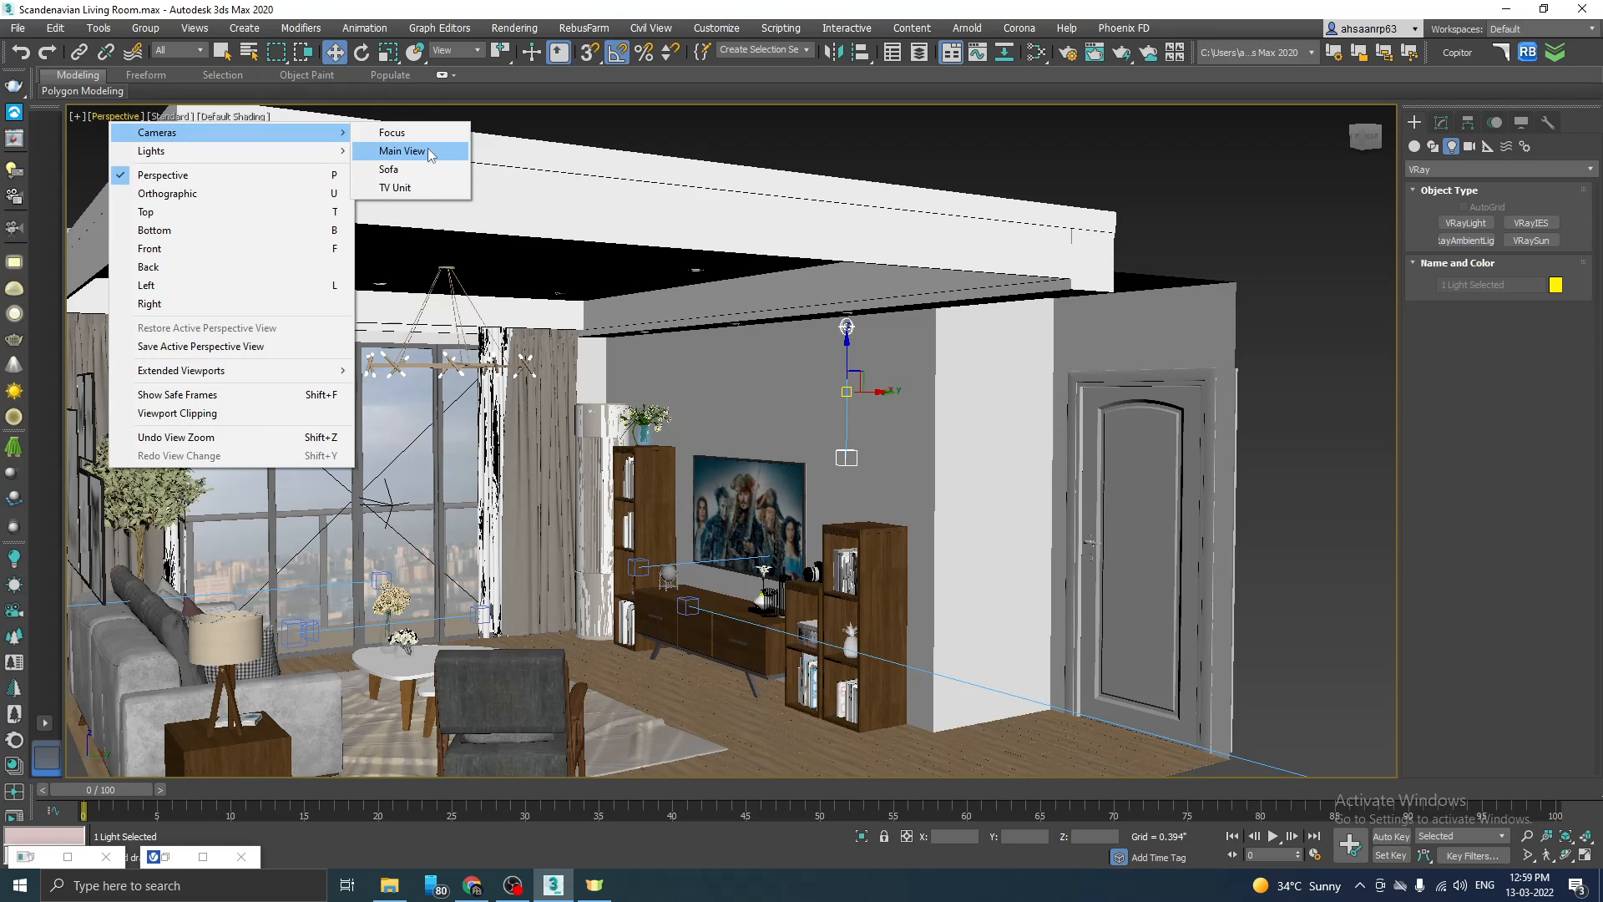
pyautogui.click(409, 187)
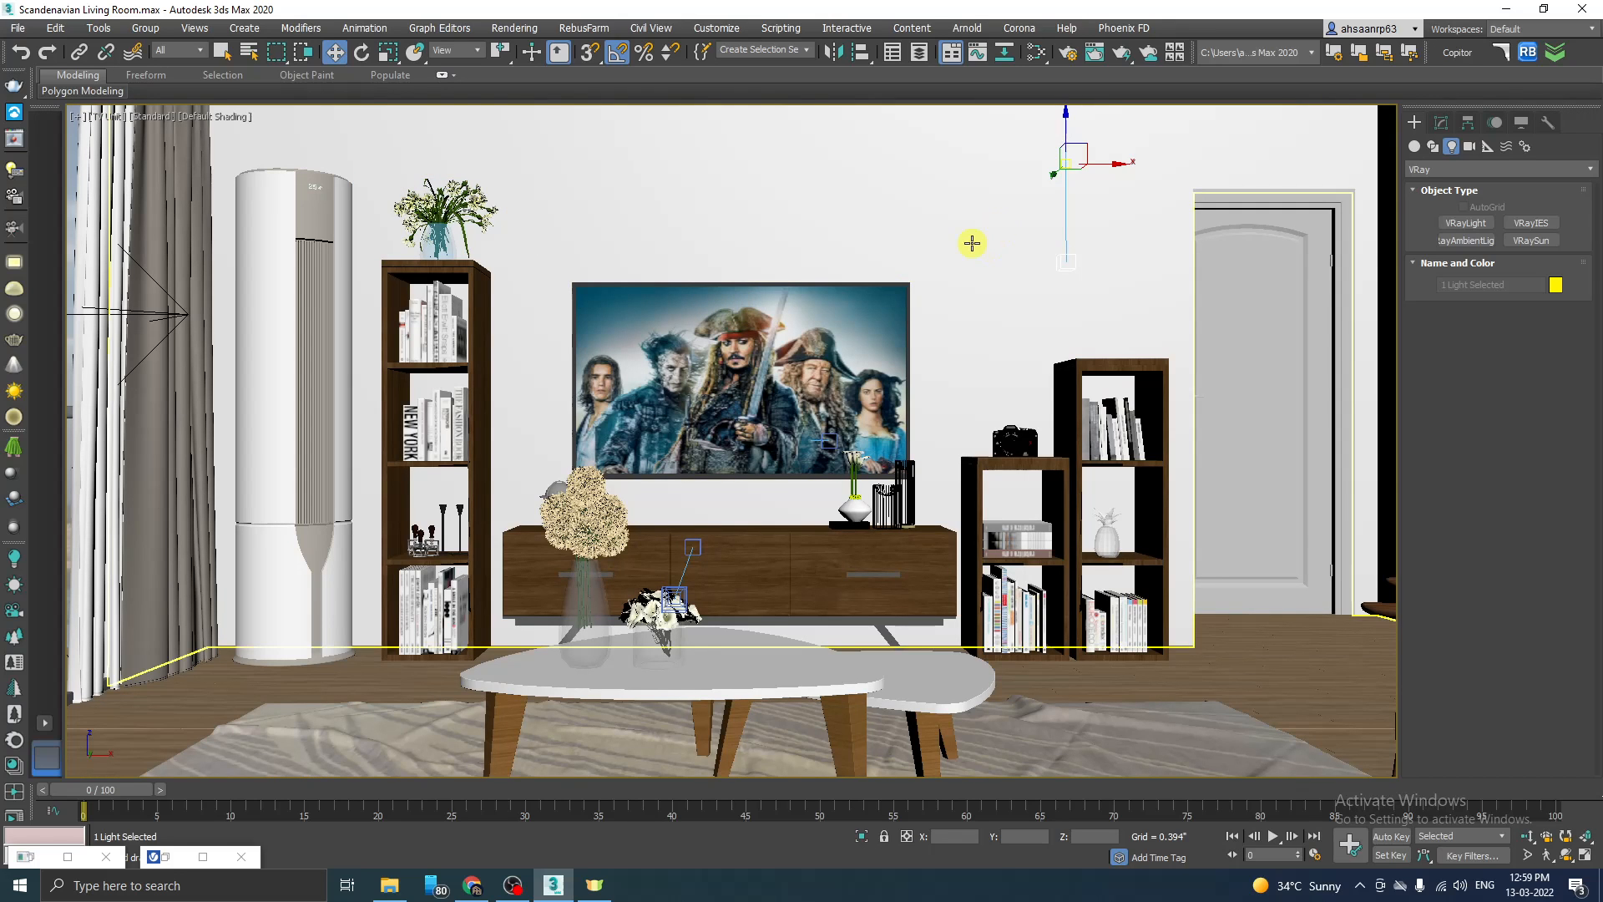
pyautogui.hotkey('alt', 'w')
# Step: Select only the VRayIES light in the Top view and show its parameters for editing
pyautogui.hotkey('alt', 'w')
pyautogui.click(1444, 125)
pyautogui.hotkey('alt', 'w')
pyautogui.click(634, 276)
pyautogui.hotkey('alt', 'w')
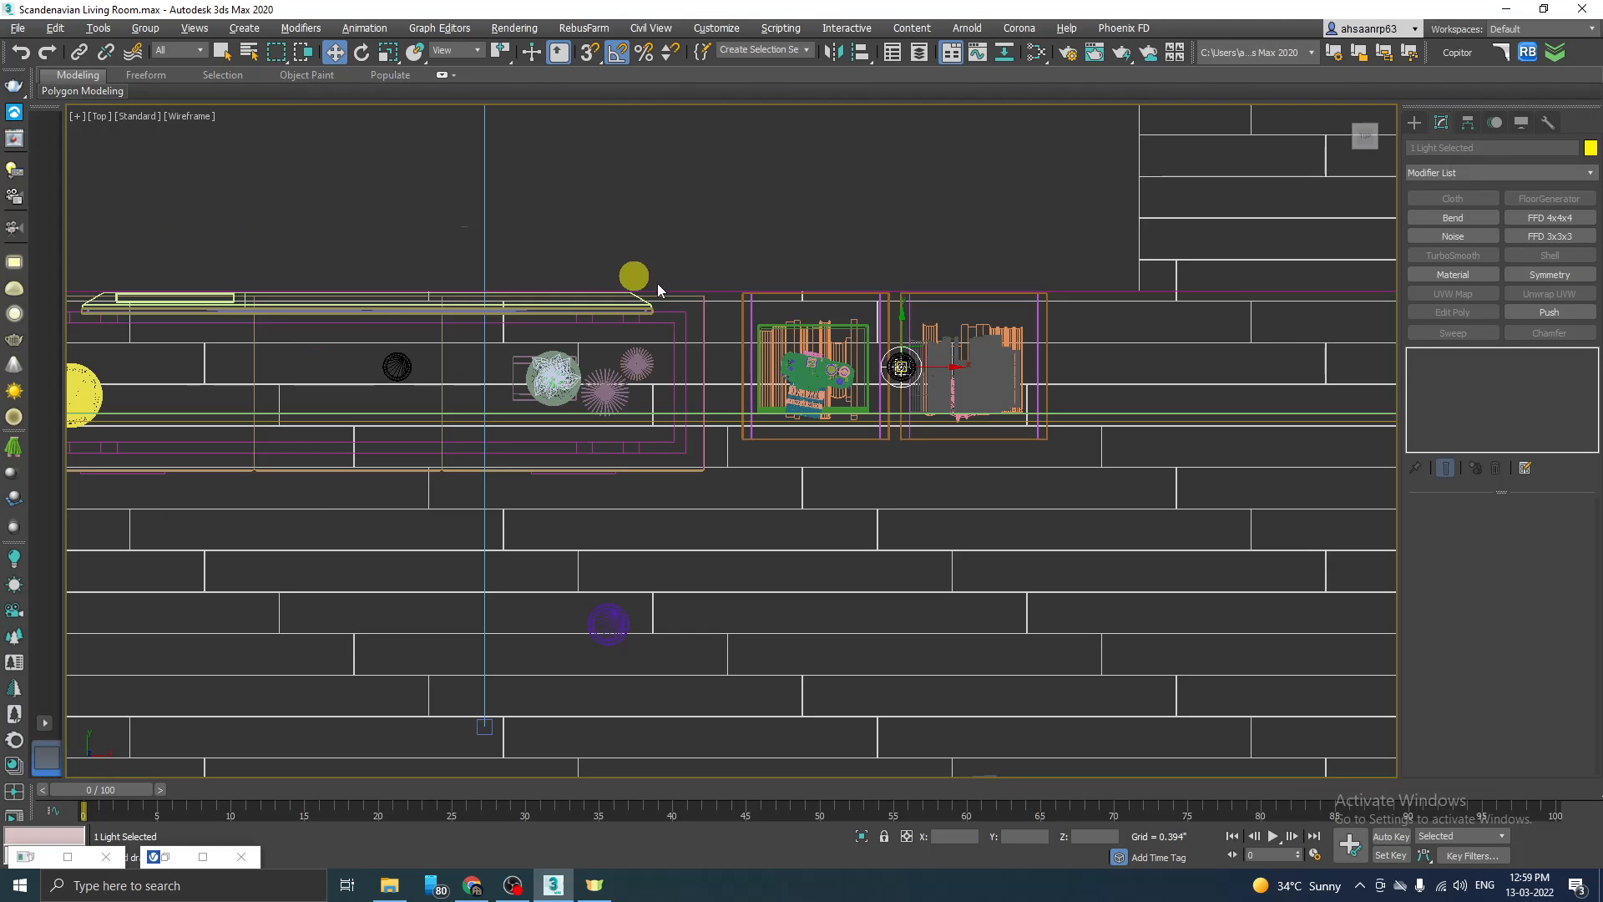
pyautogui.click(910, 369)
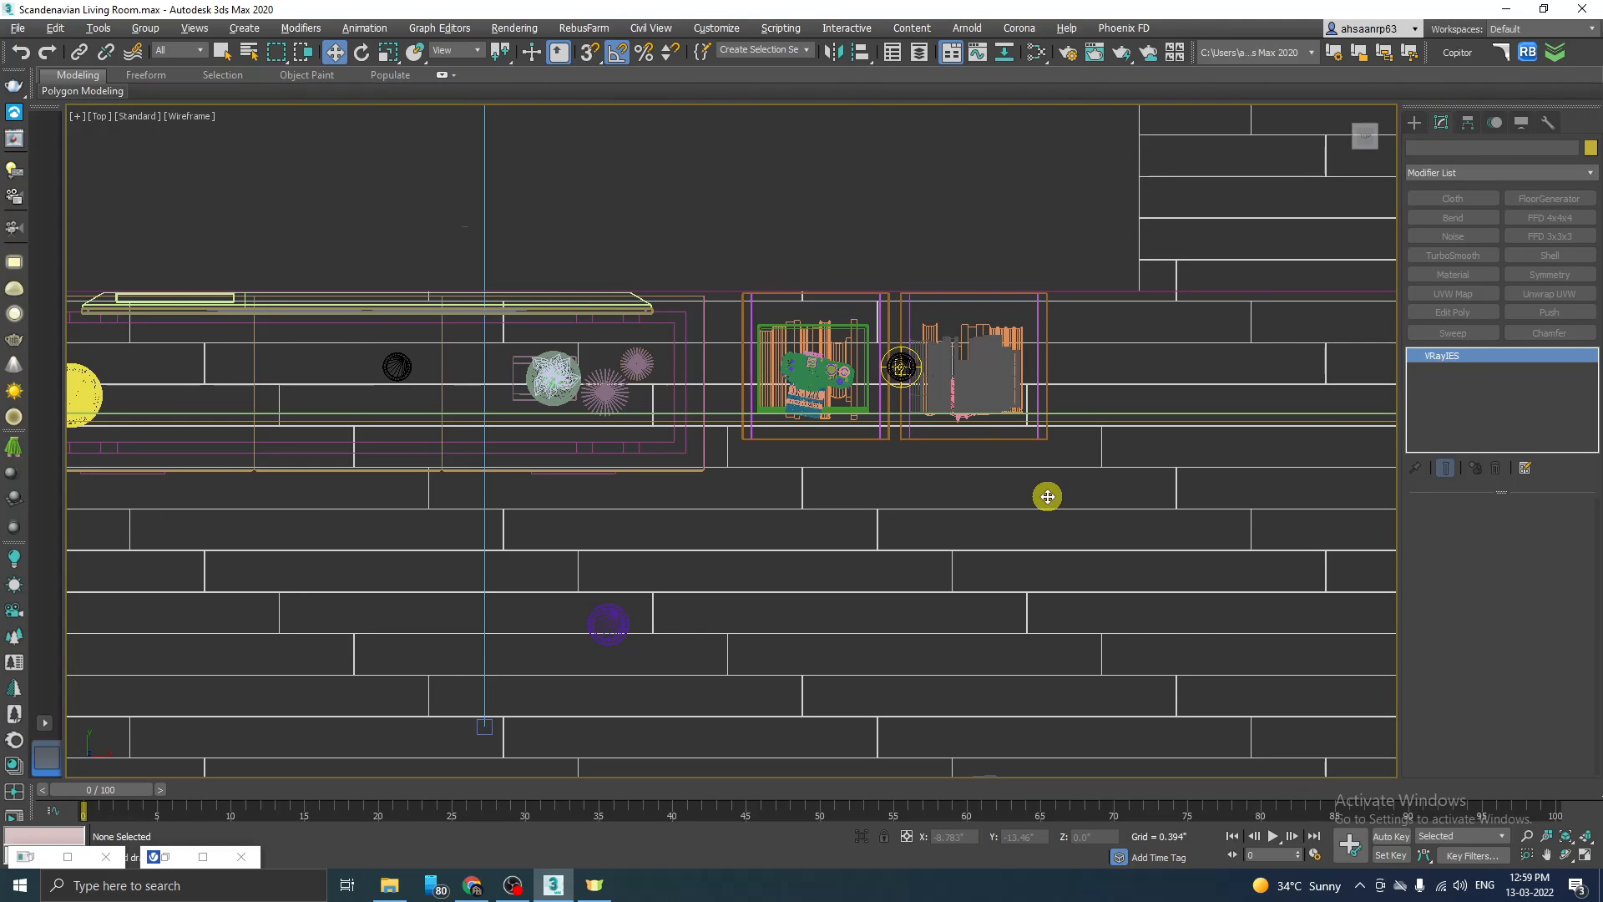
pyautogui.hotkey('alt', 'w')
pyautogui.hotkey('alt', 'w')
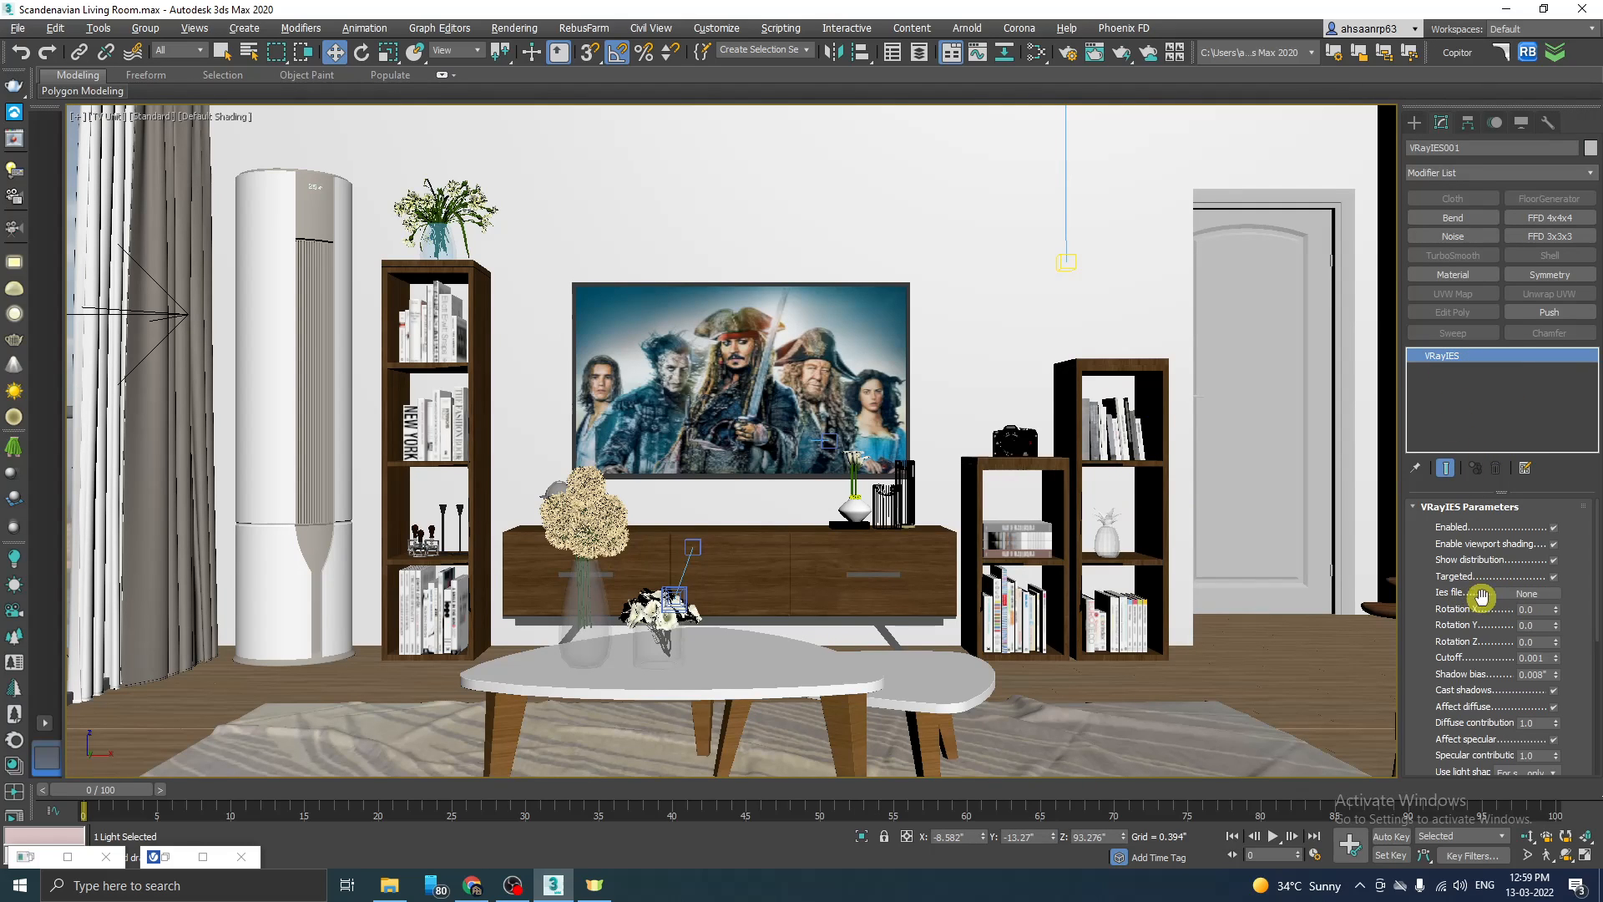
# Step: Assign the 10.IES profile from the Vray IES Presets folder to the VRayIES light
pyautogui.click(1526, 594)
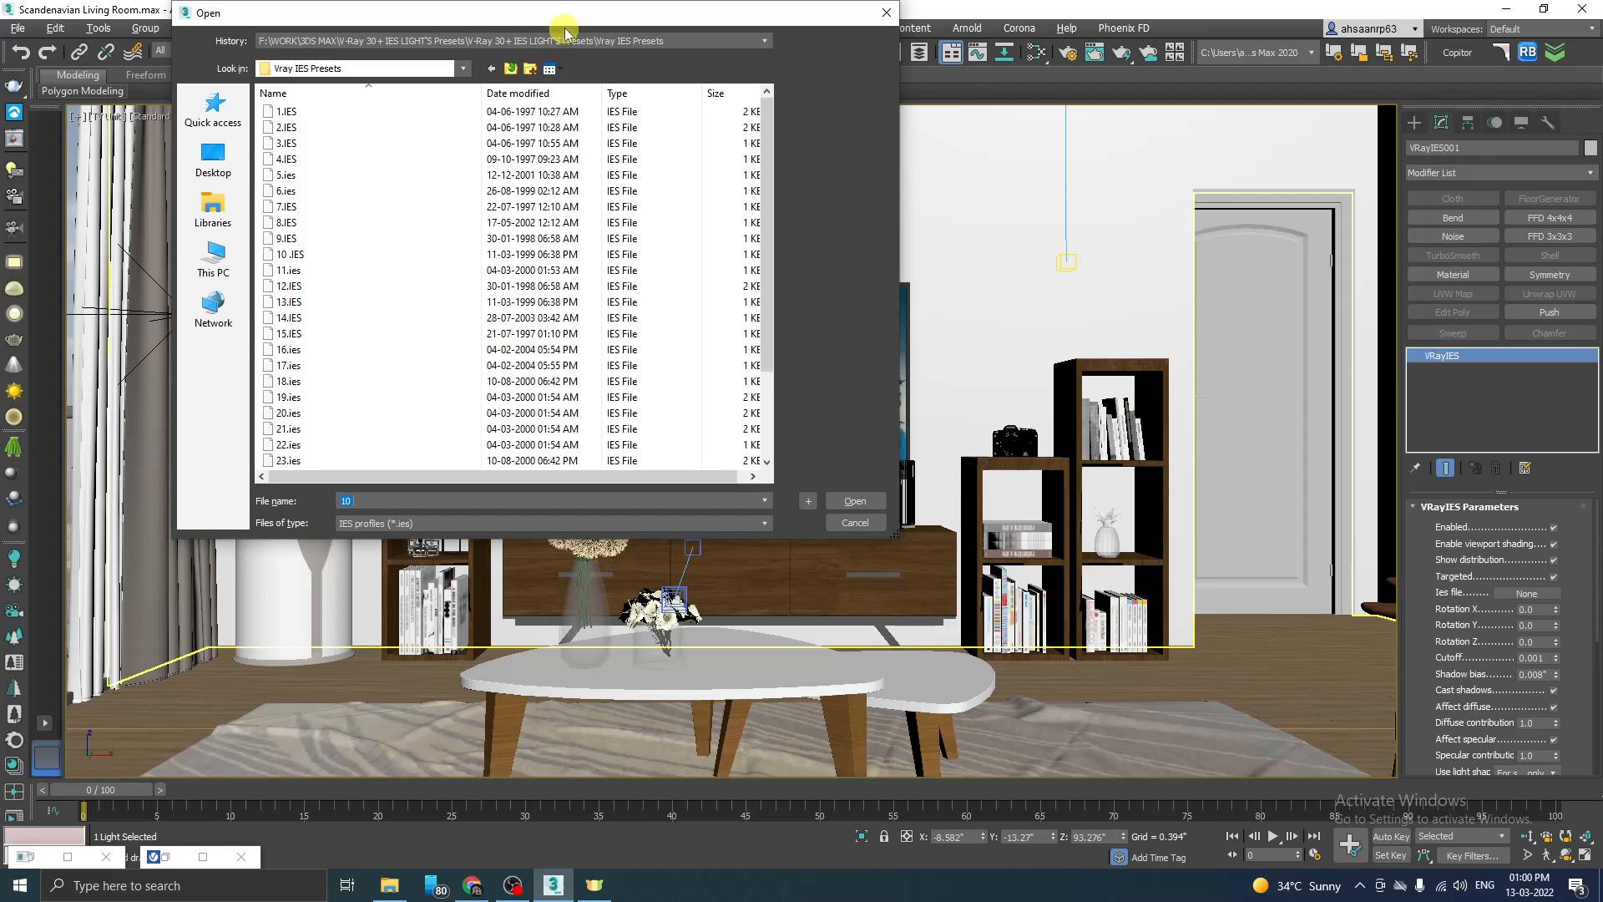
pyautogui.moveTo(568, 14); pyautogui.dragTo(614, 60)
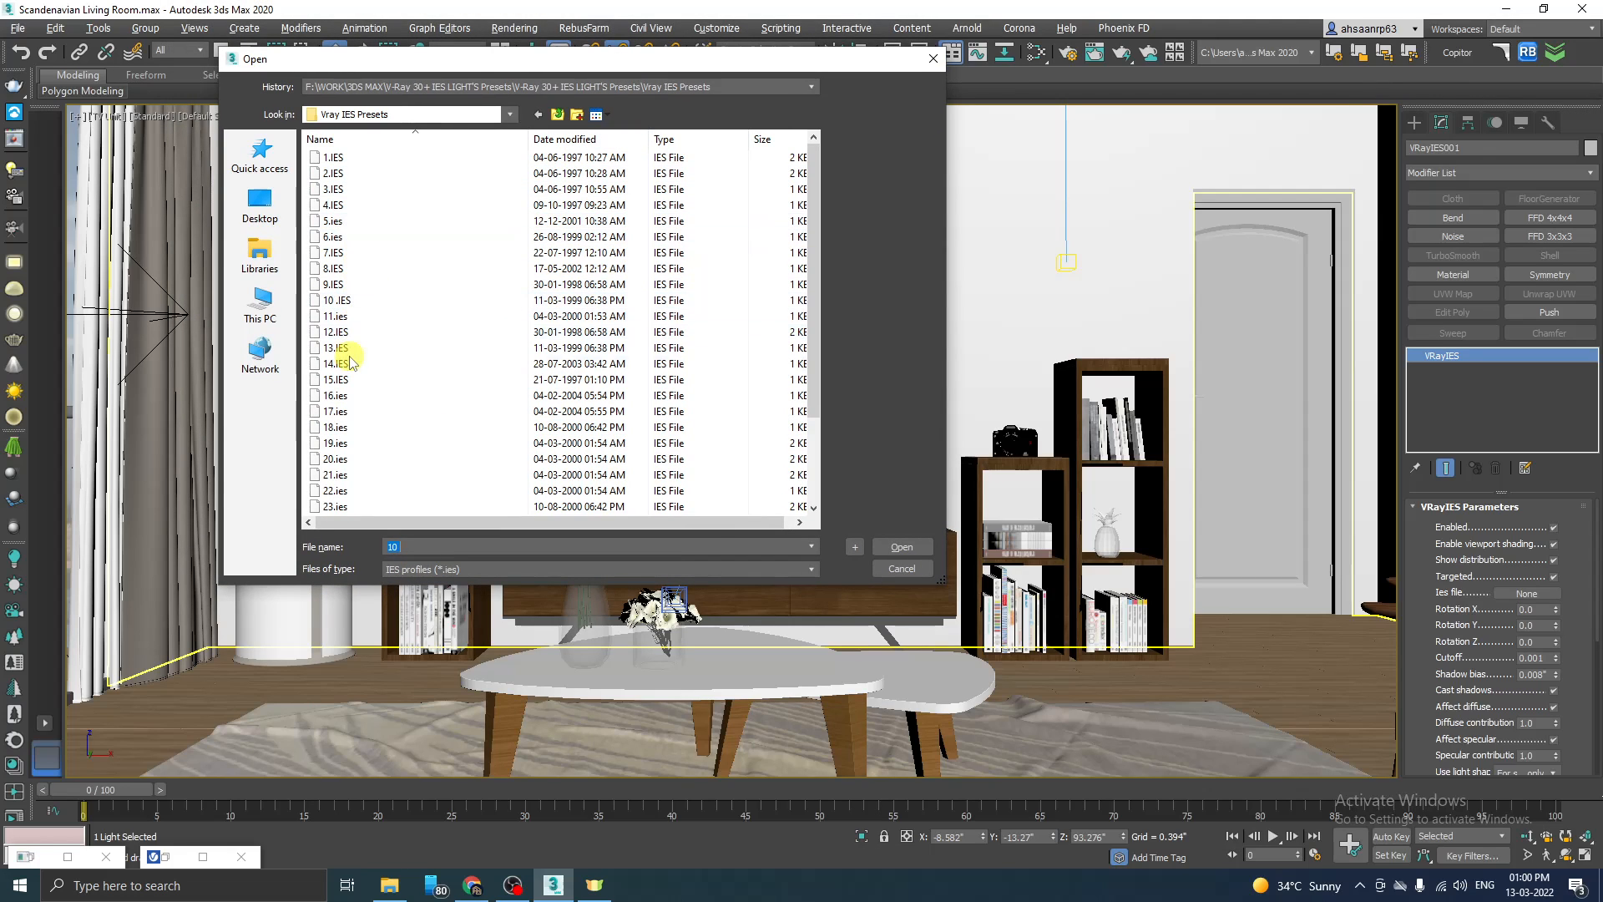
pyautogui.click(343, 301)
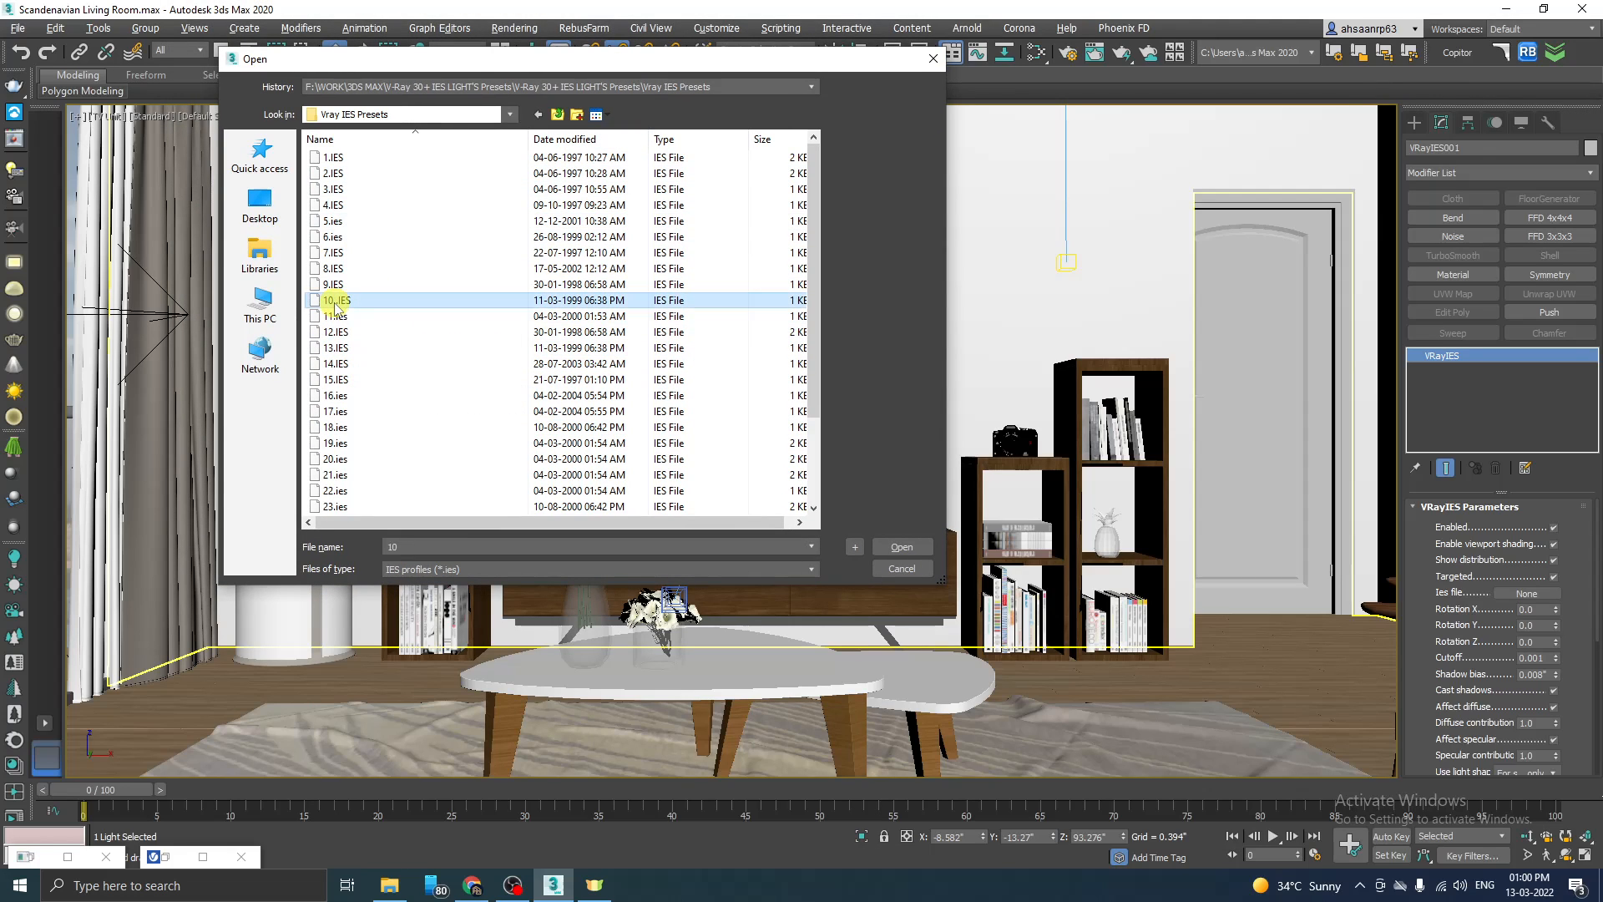
pyautogui.click(904, 551)
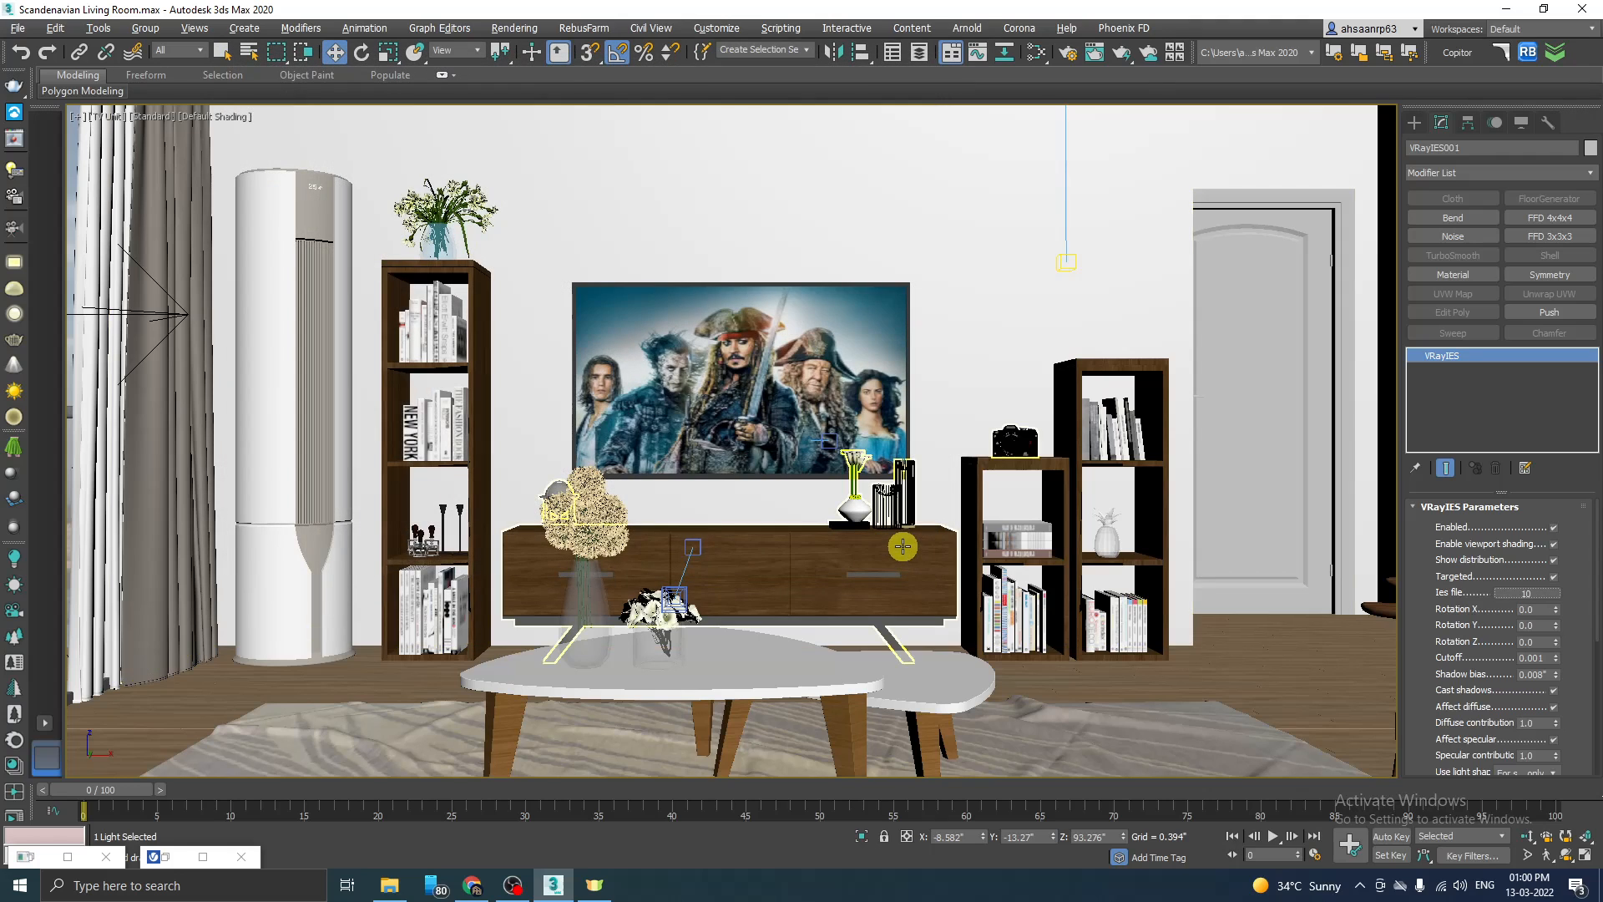
# Step: Replace the VRayIES light's profile with 15.IES while working in the Back view
pyautogui.hotkey('alt', 'w')
pyautogui.hotkey('alt', 'w')
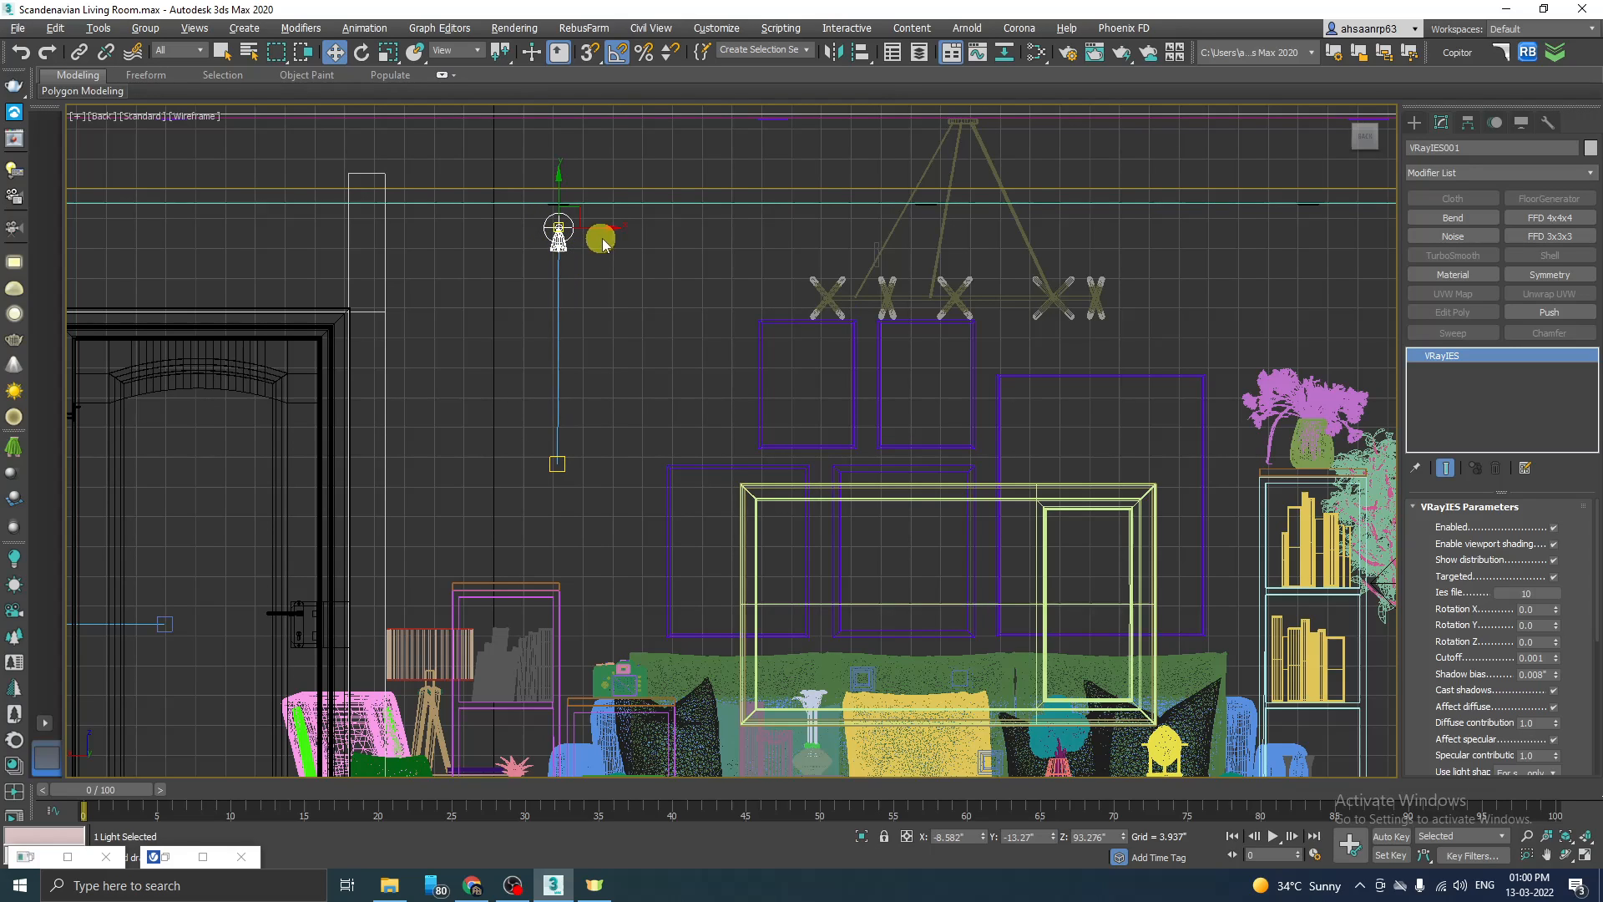
pyautogui.click(1525, 594)
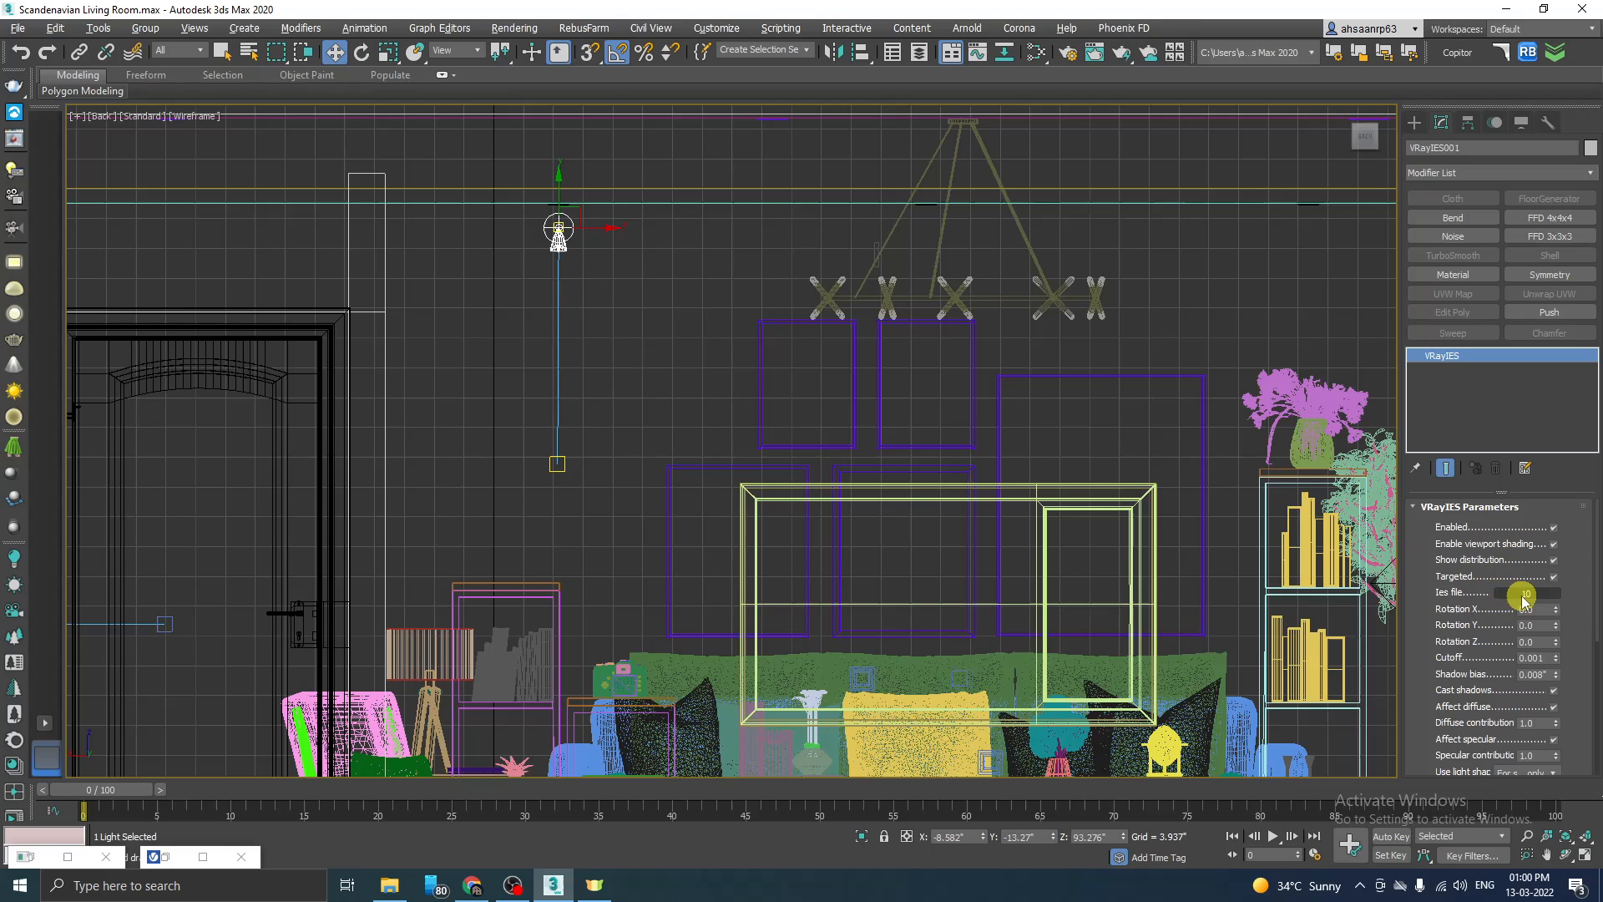
pyautogui.click(367, 380)
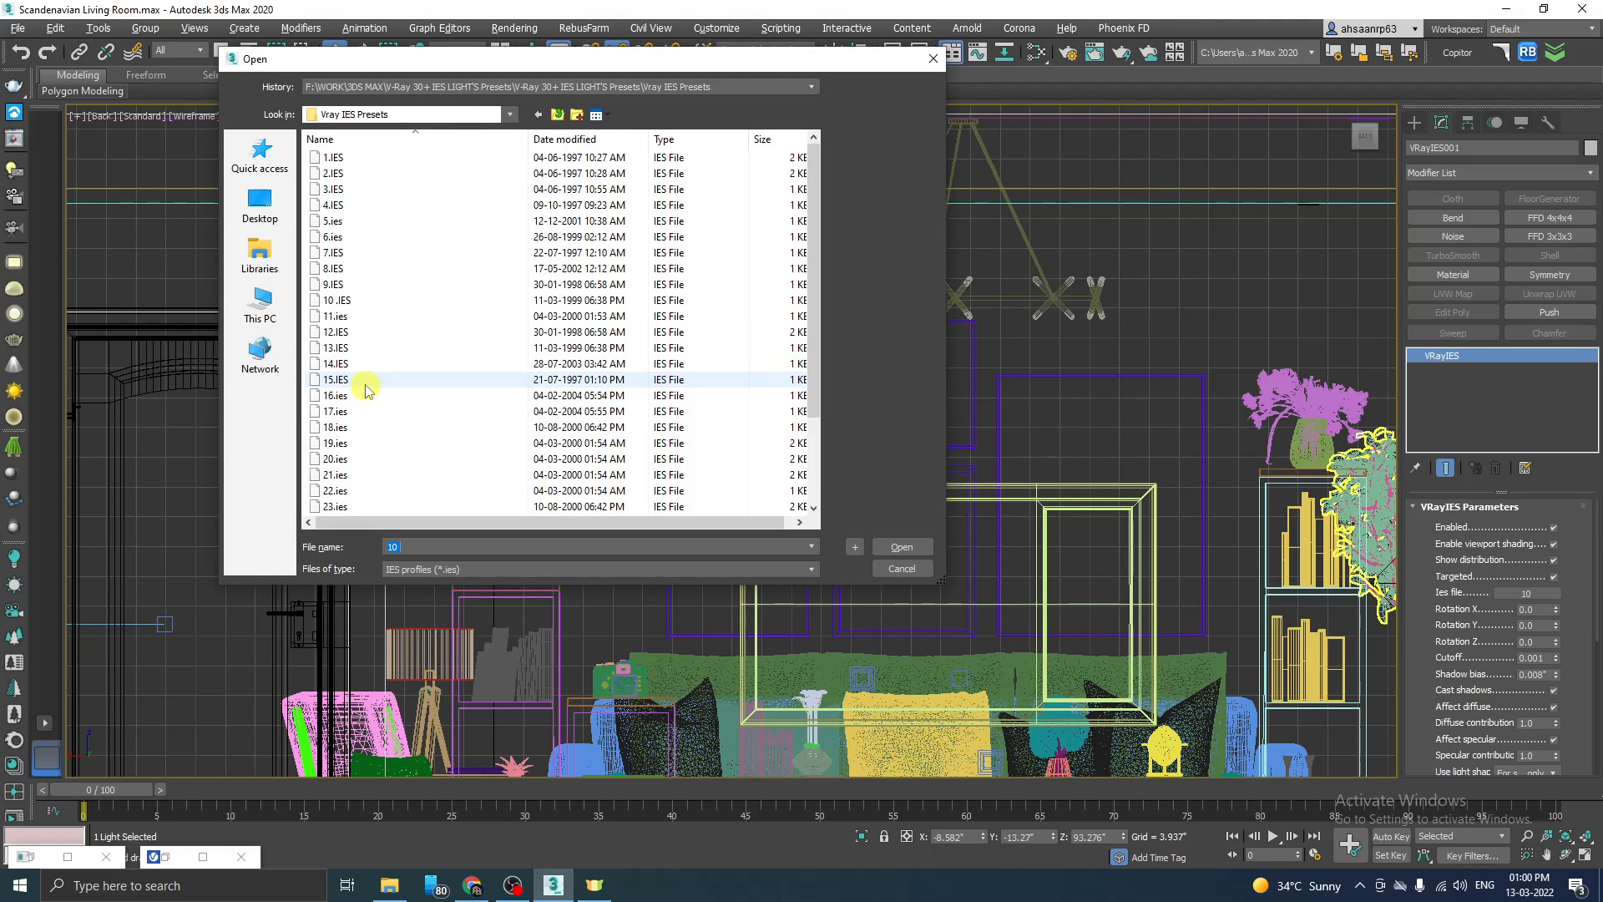
pyautogui.click(903, 550)
# Step: Load 23.ies as the VRayIES light's profile and check its distribution shape in the Back view
pyautogui.click(1525, 596)
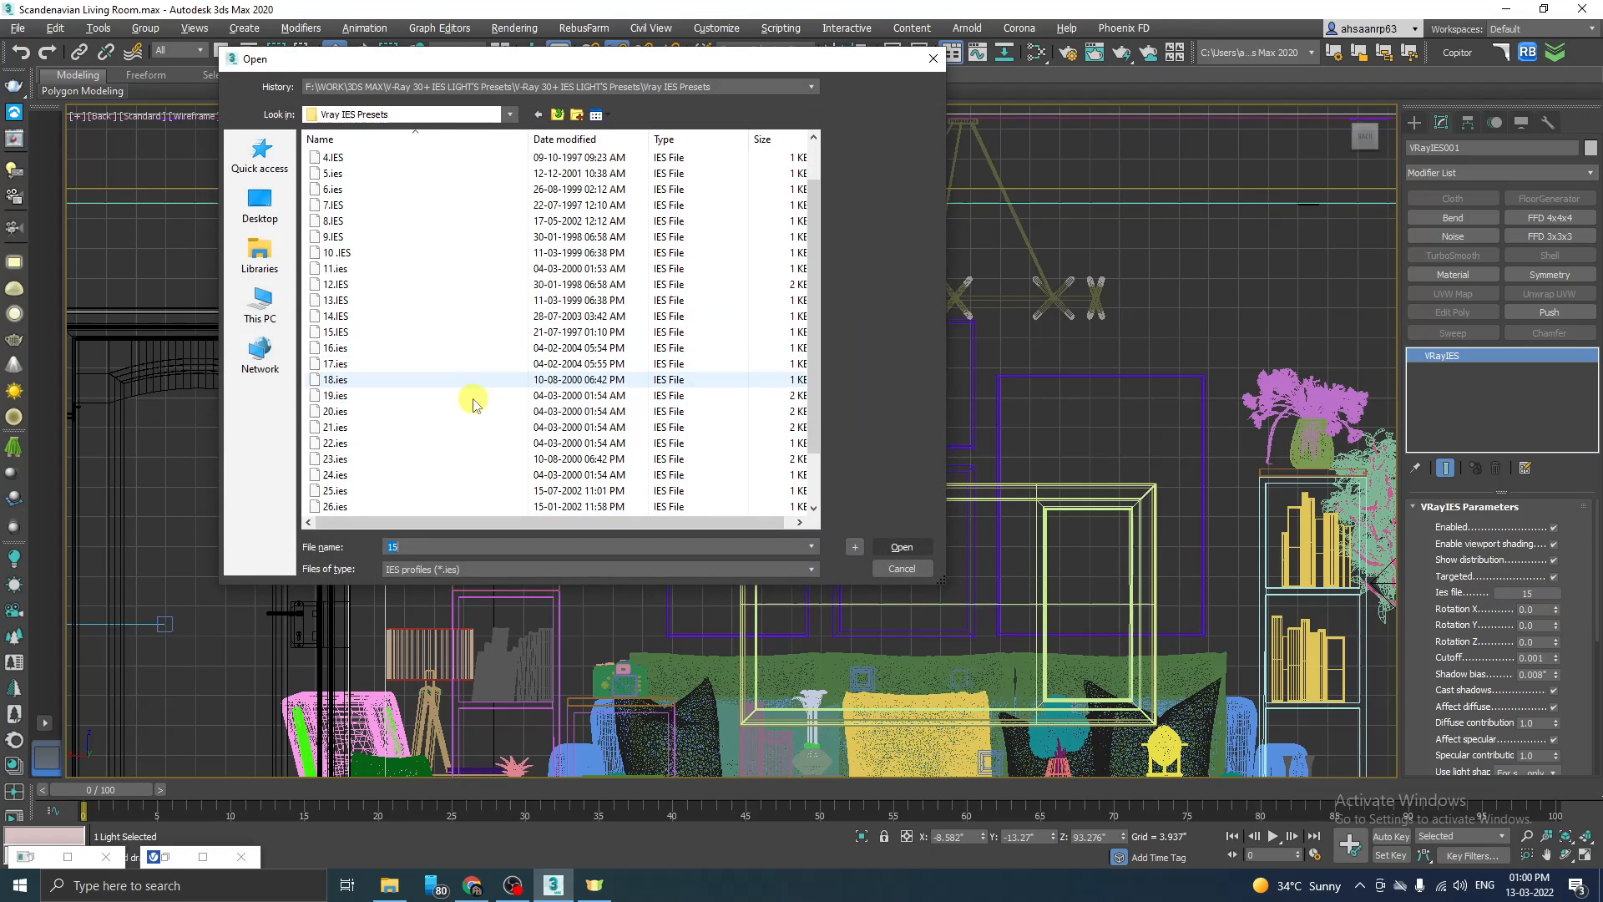
pyautogui.click(384, 458)
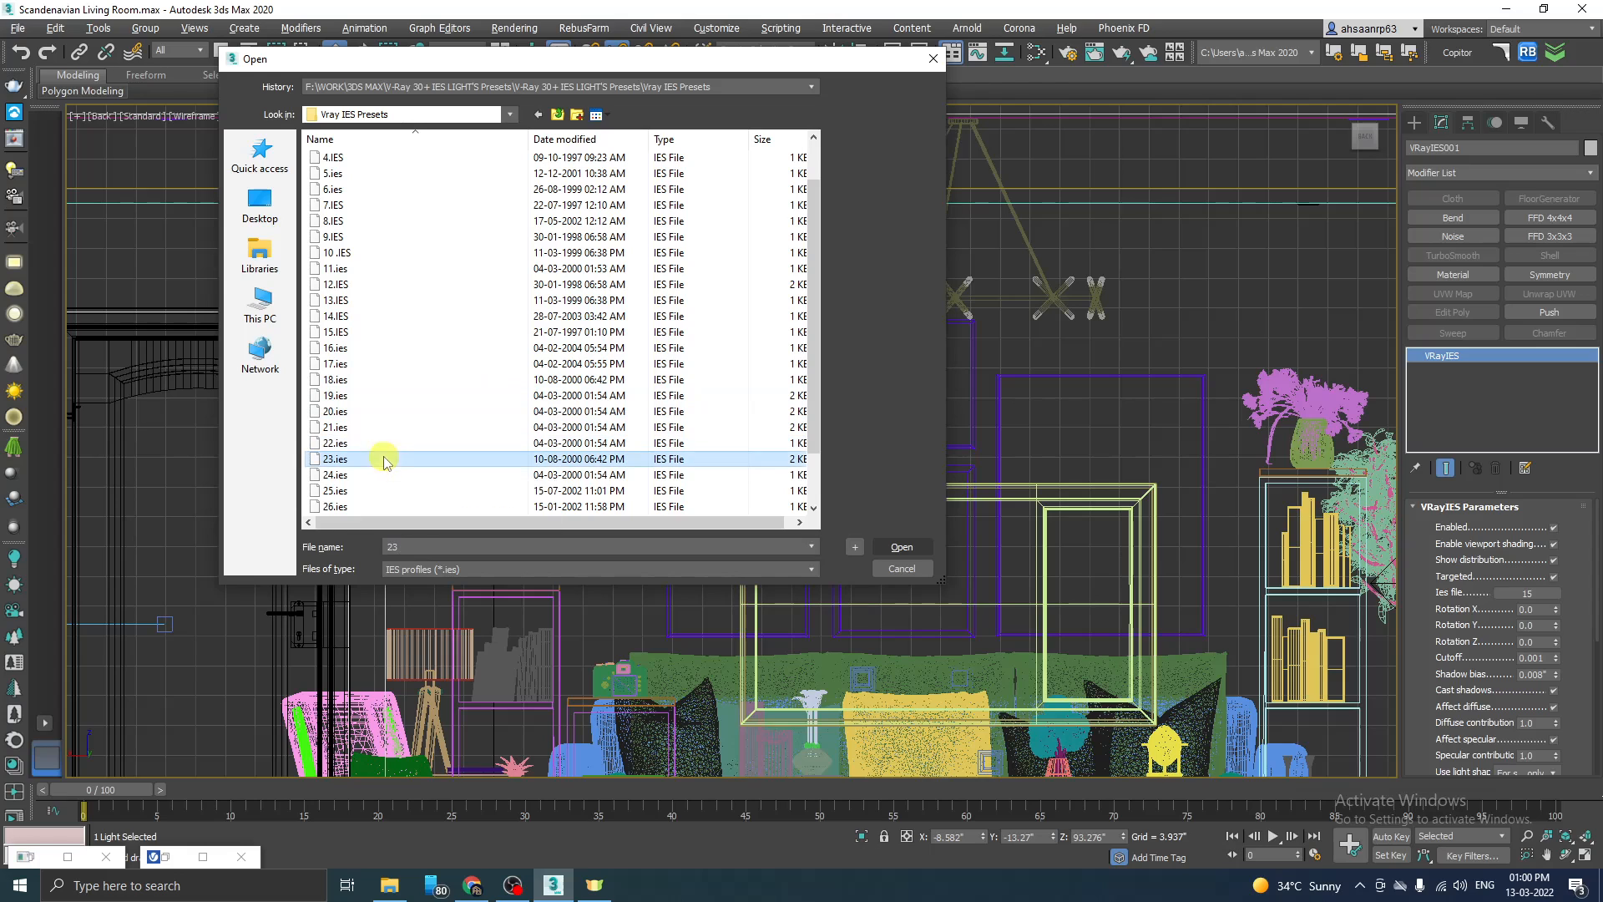
pyautogui.click(903, 548)
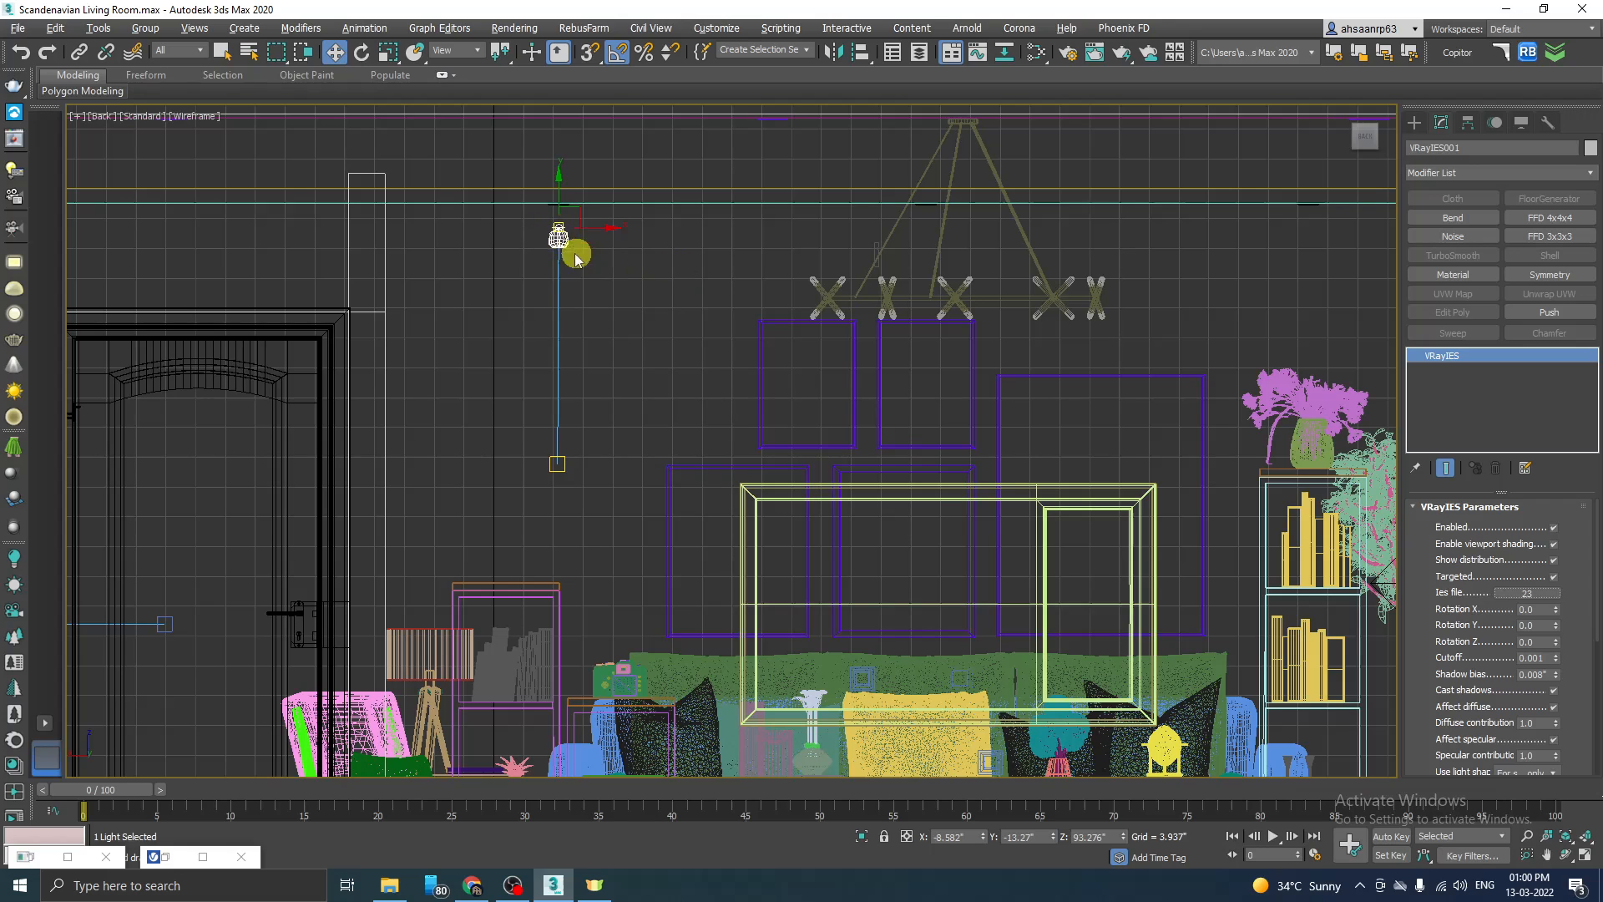
pyautogui.scroll(2, 554, 245)
pyautogui.scroll(-2, 555, 236)
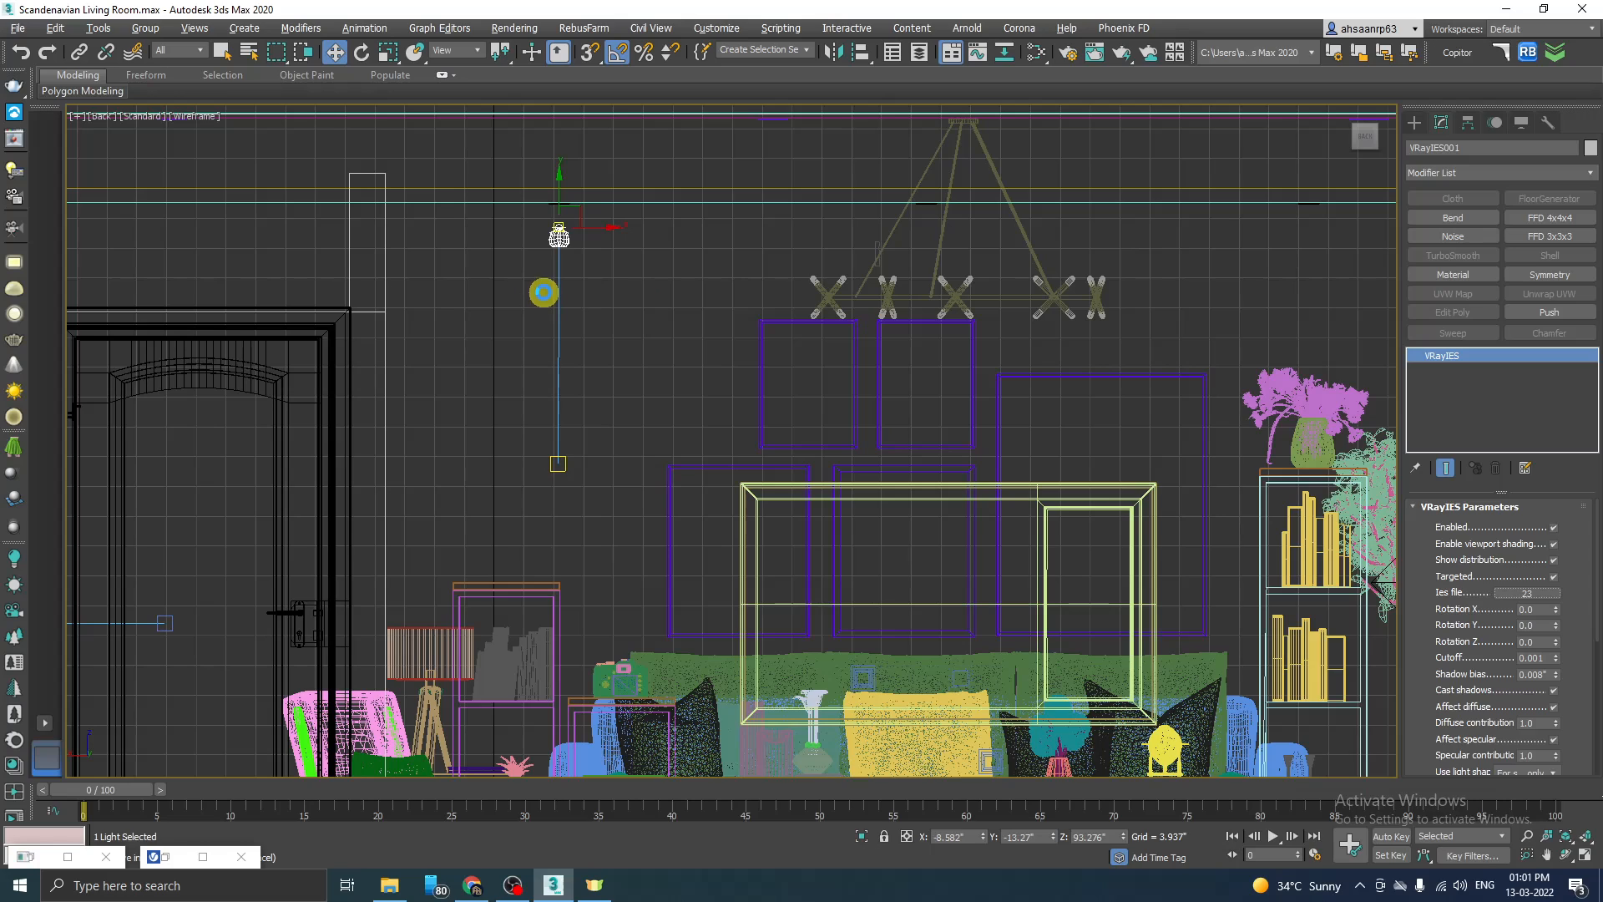
# Step: Place a photometric Target Light between the VRayIES light and the chandelier, aimed straight down over about 31.4 inches in the Back view
pyautogui.click(595, 293)
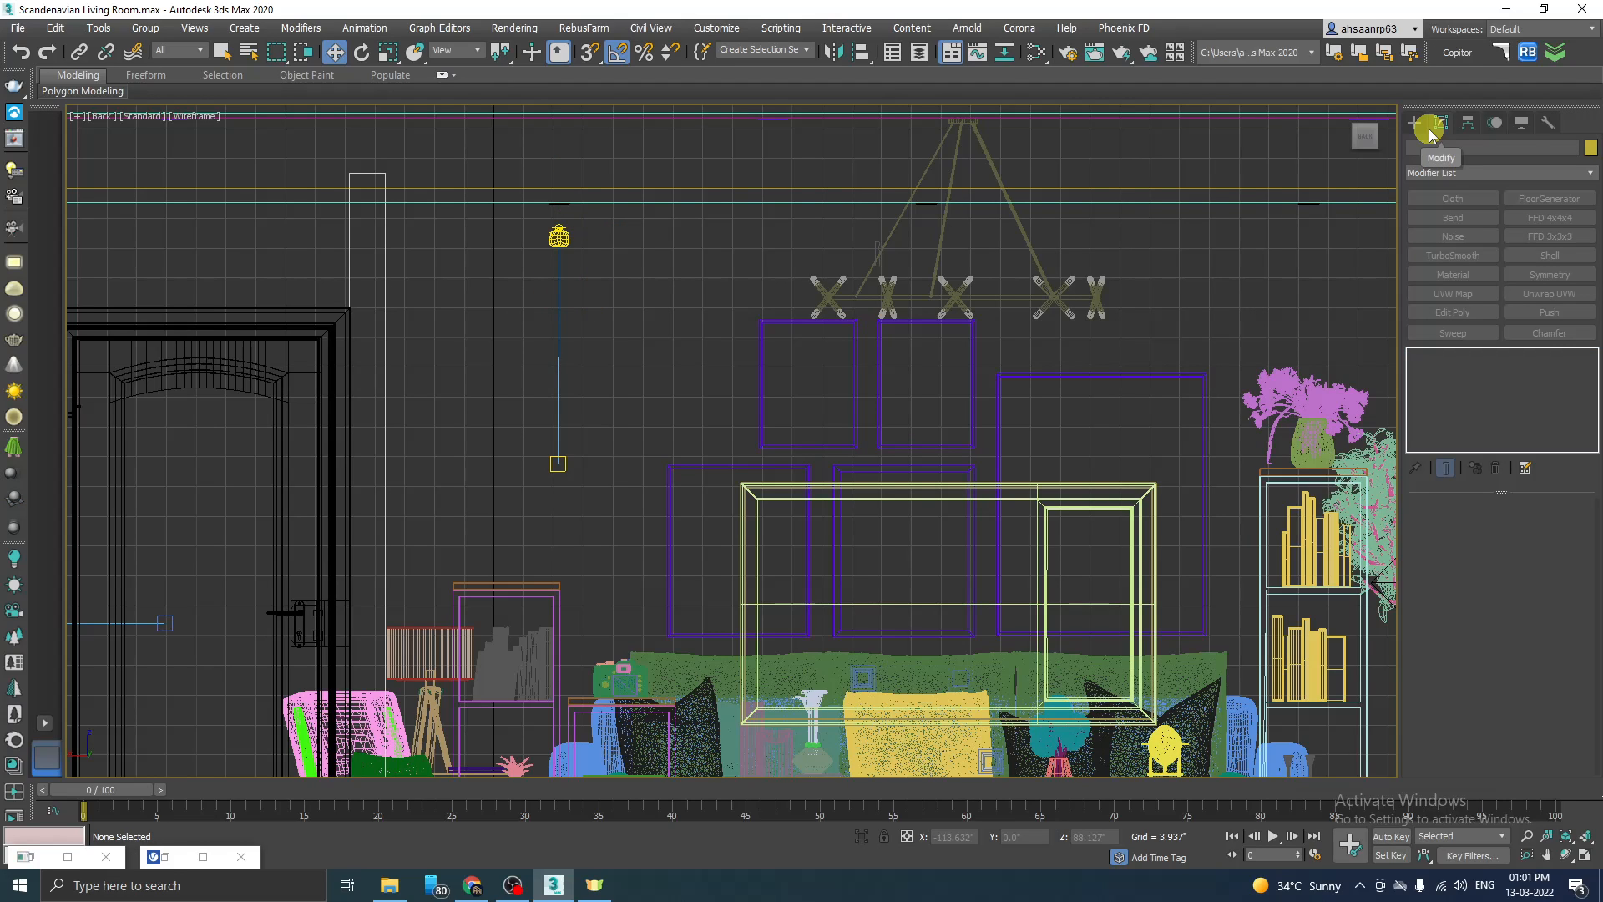
pyautogui.click(1417, 126)
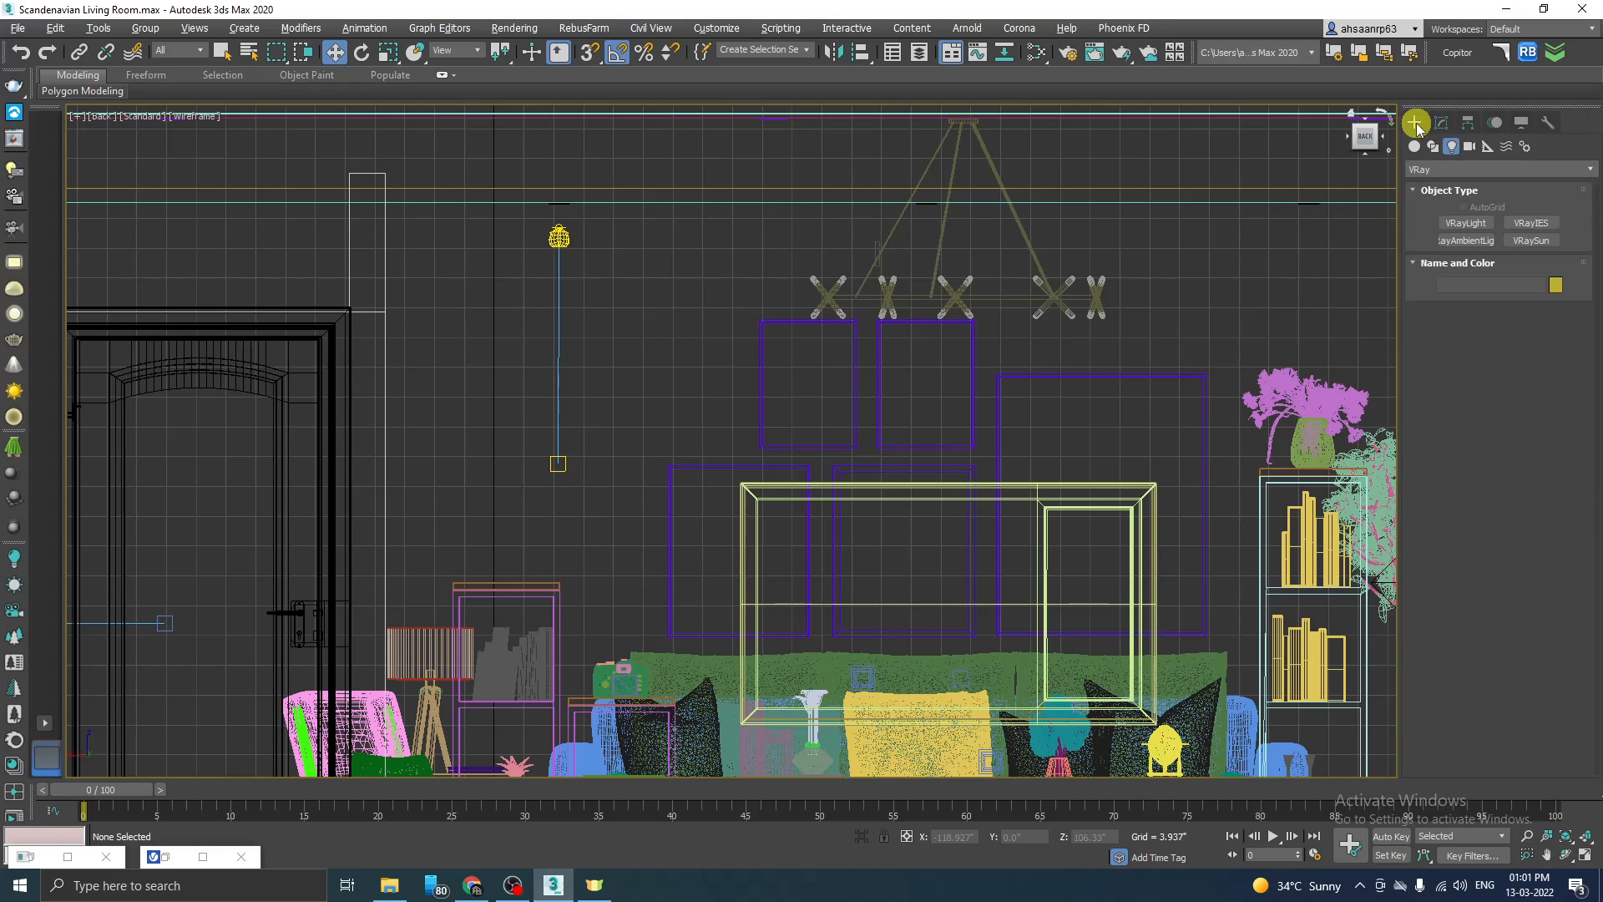
pyautogui.click(1445, 172)
pyautogui.click(1454, 186)
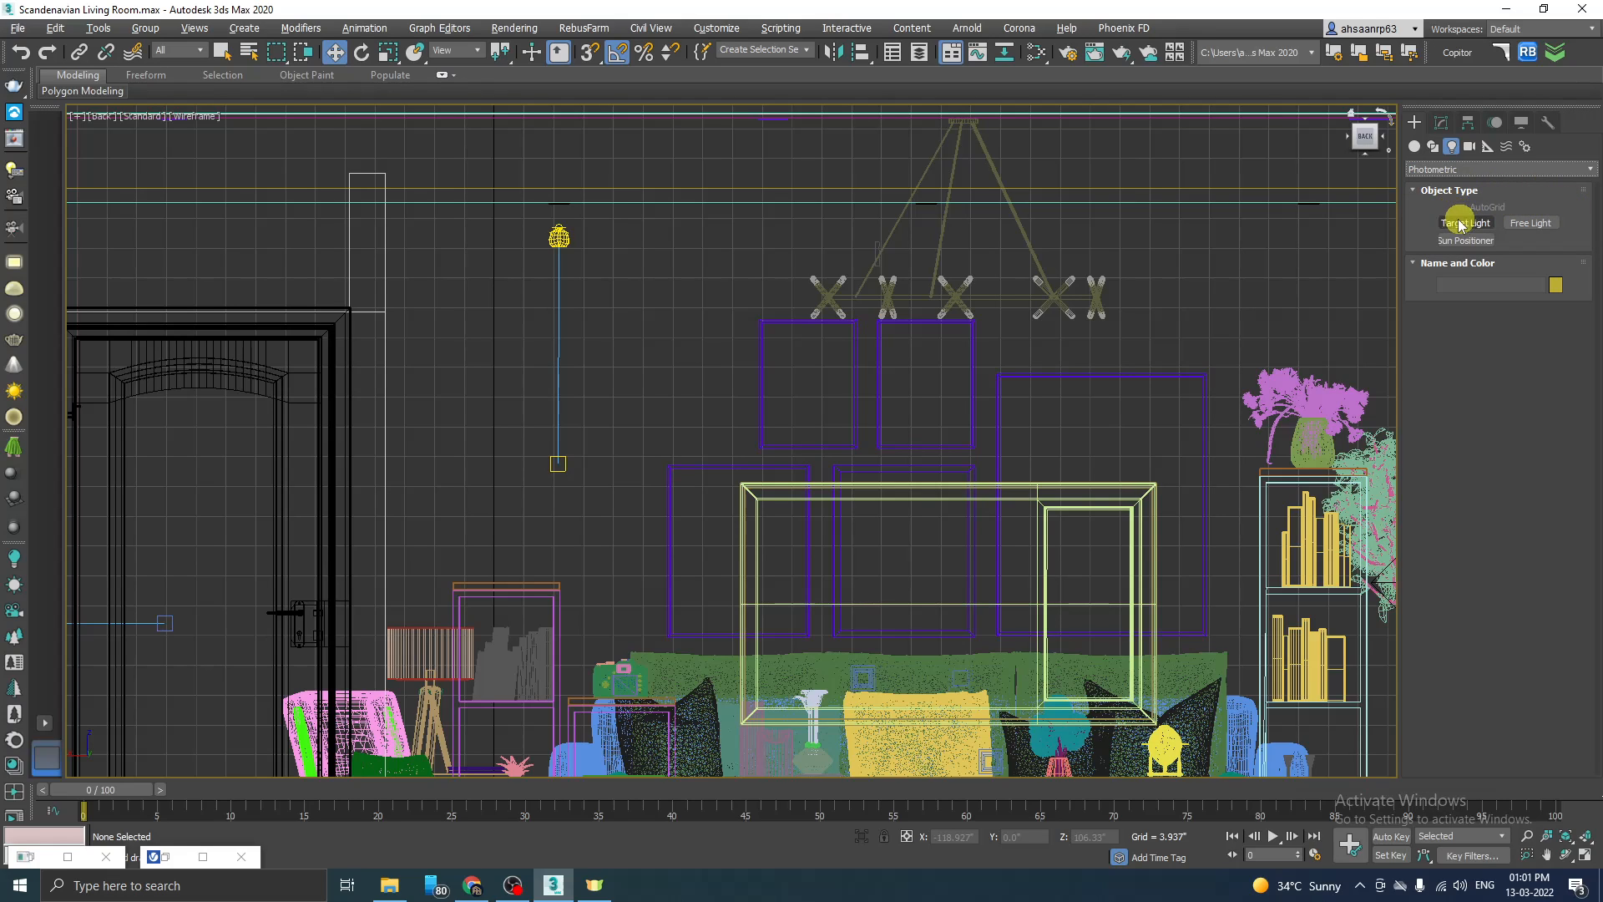
pyautogui.click(1461, 223)
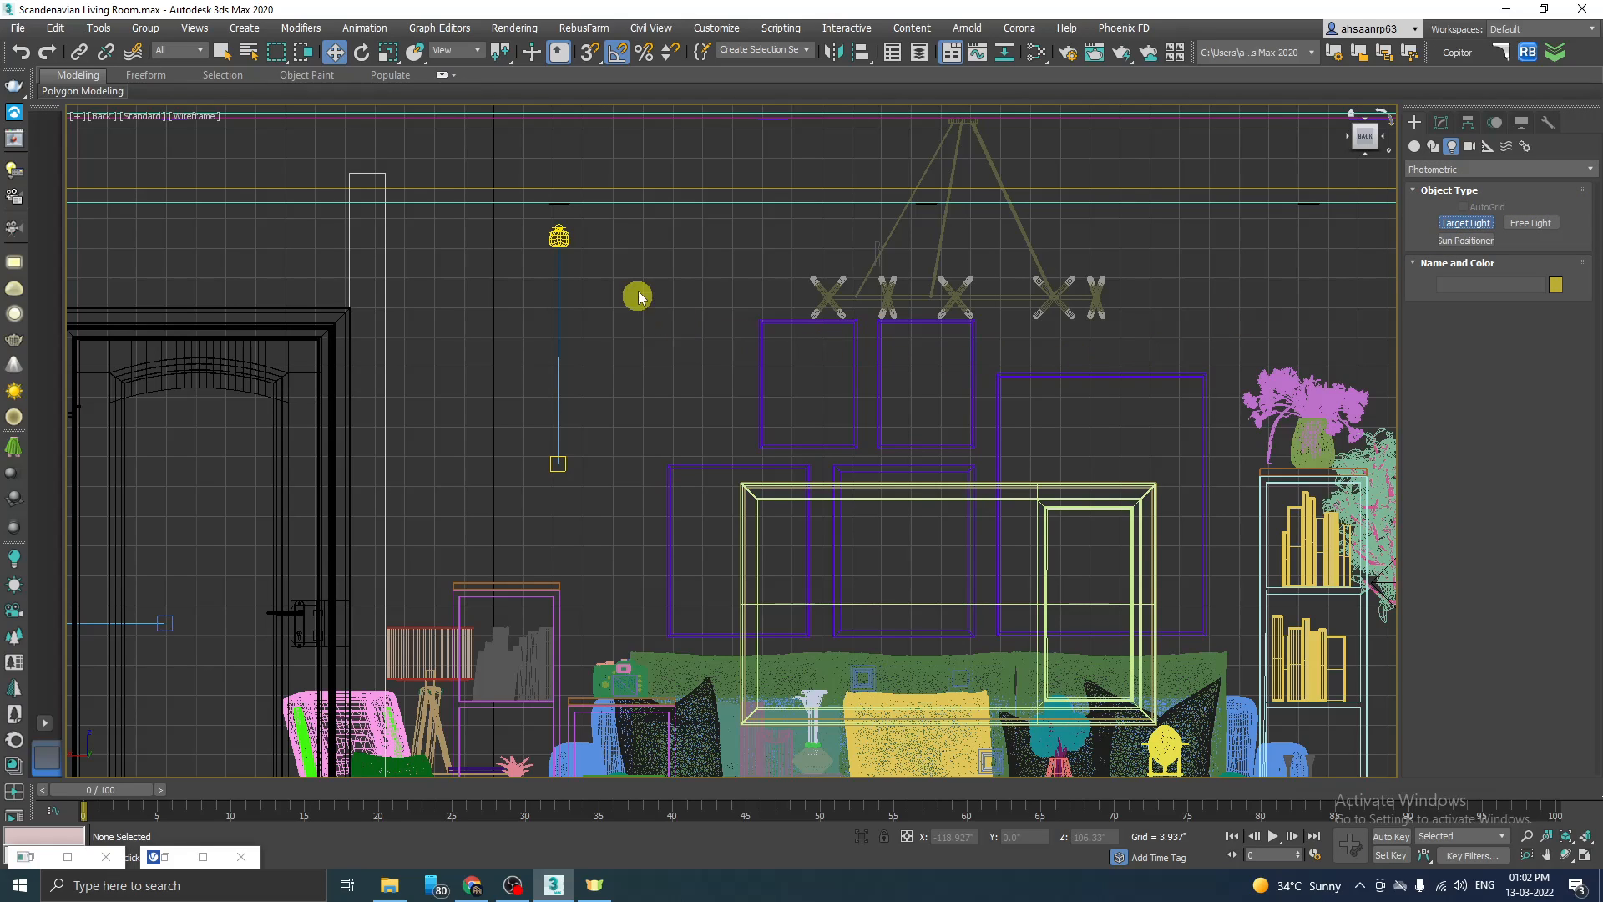
pyautogui.moveTo(637, 229); pyautogui.dragTo(638, 467)
pyautogui.rightClick(639, 468)
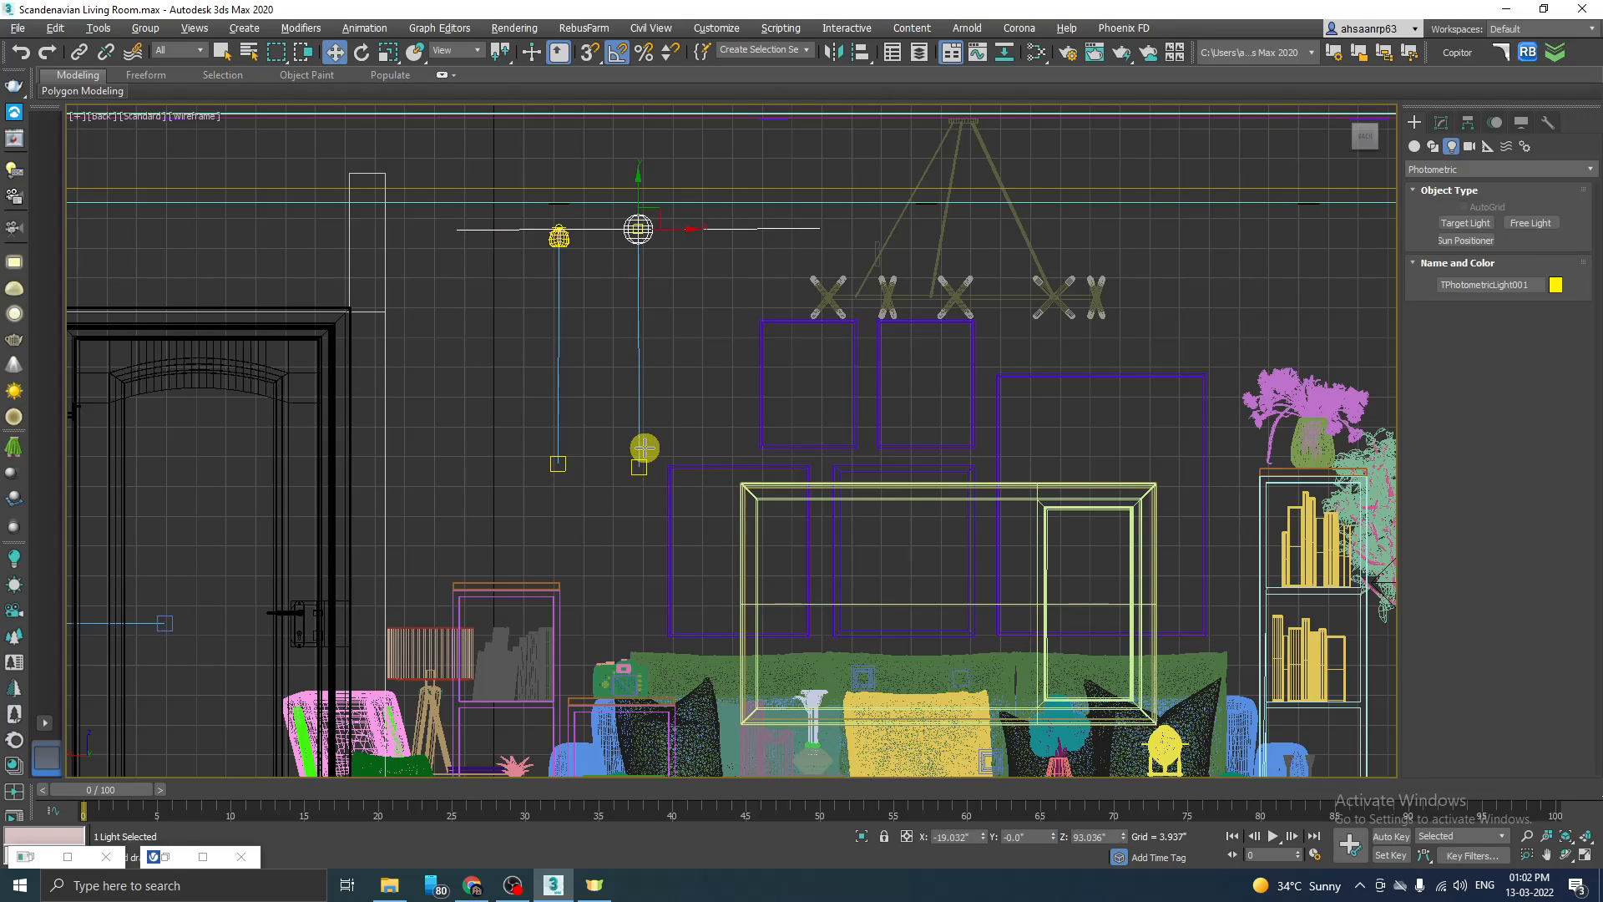
# Step: Set the photometric target light's distribution type to Photometric Web
pyautogui.click(1441, 124)
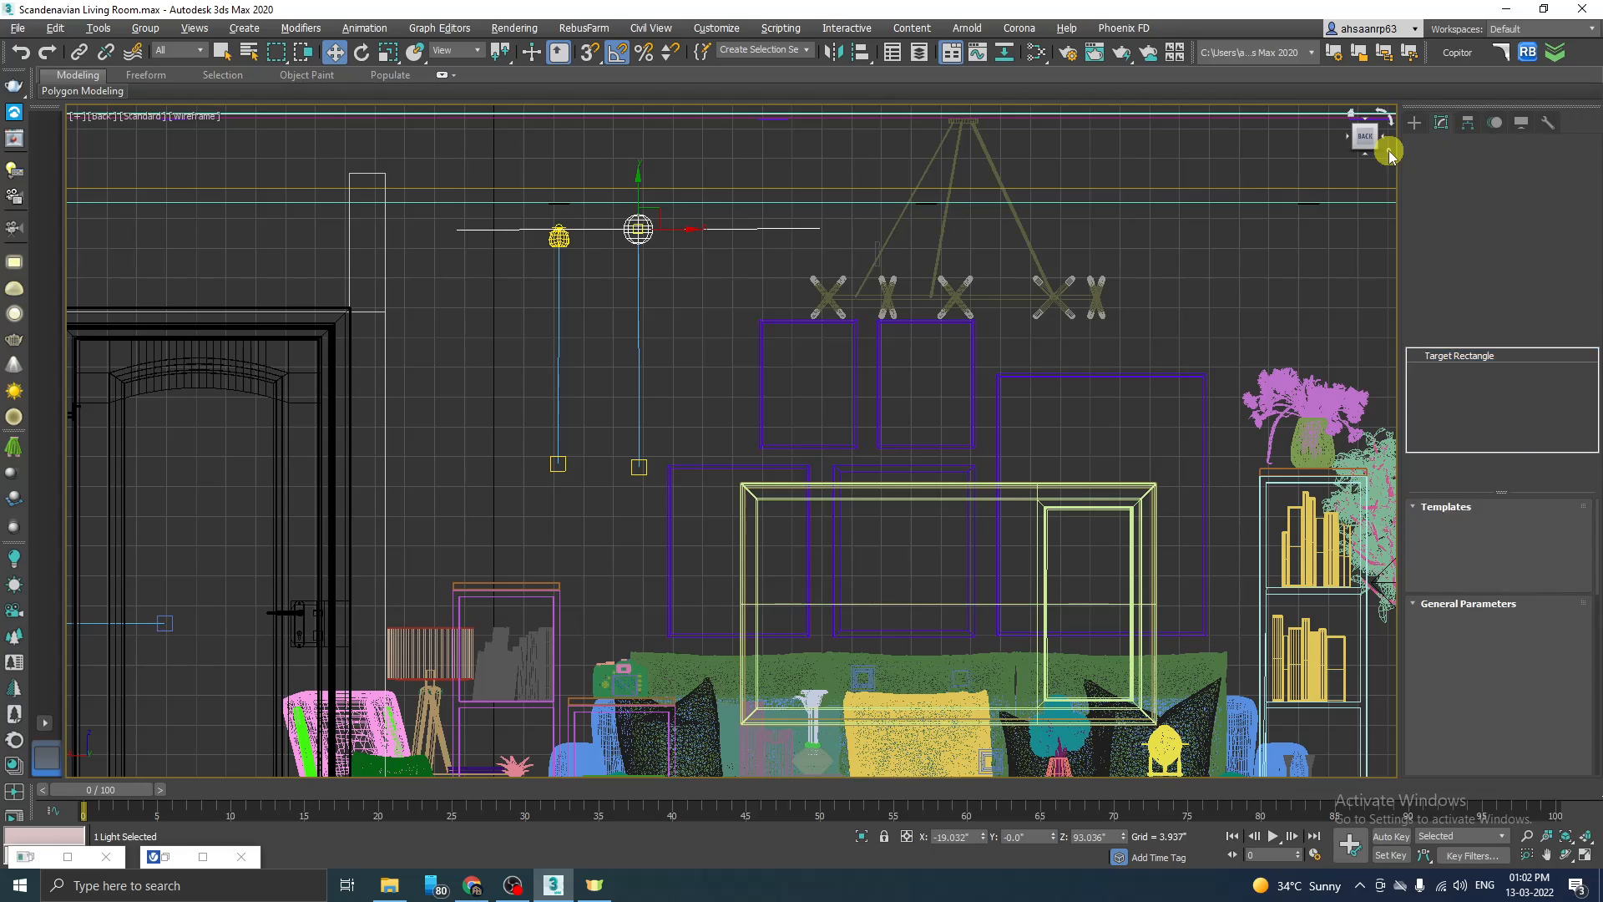
pyautogui.scroll(-2, 1581, 574)
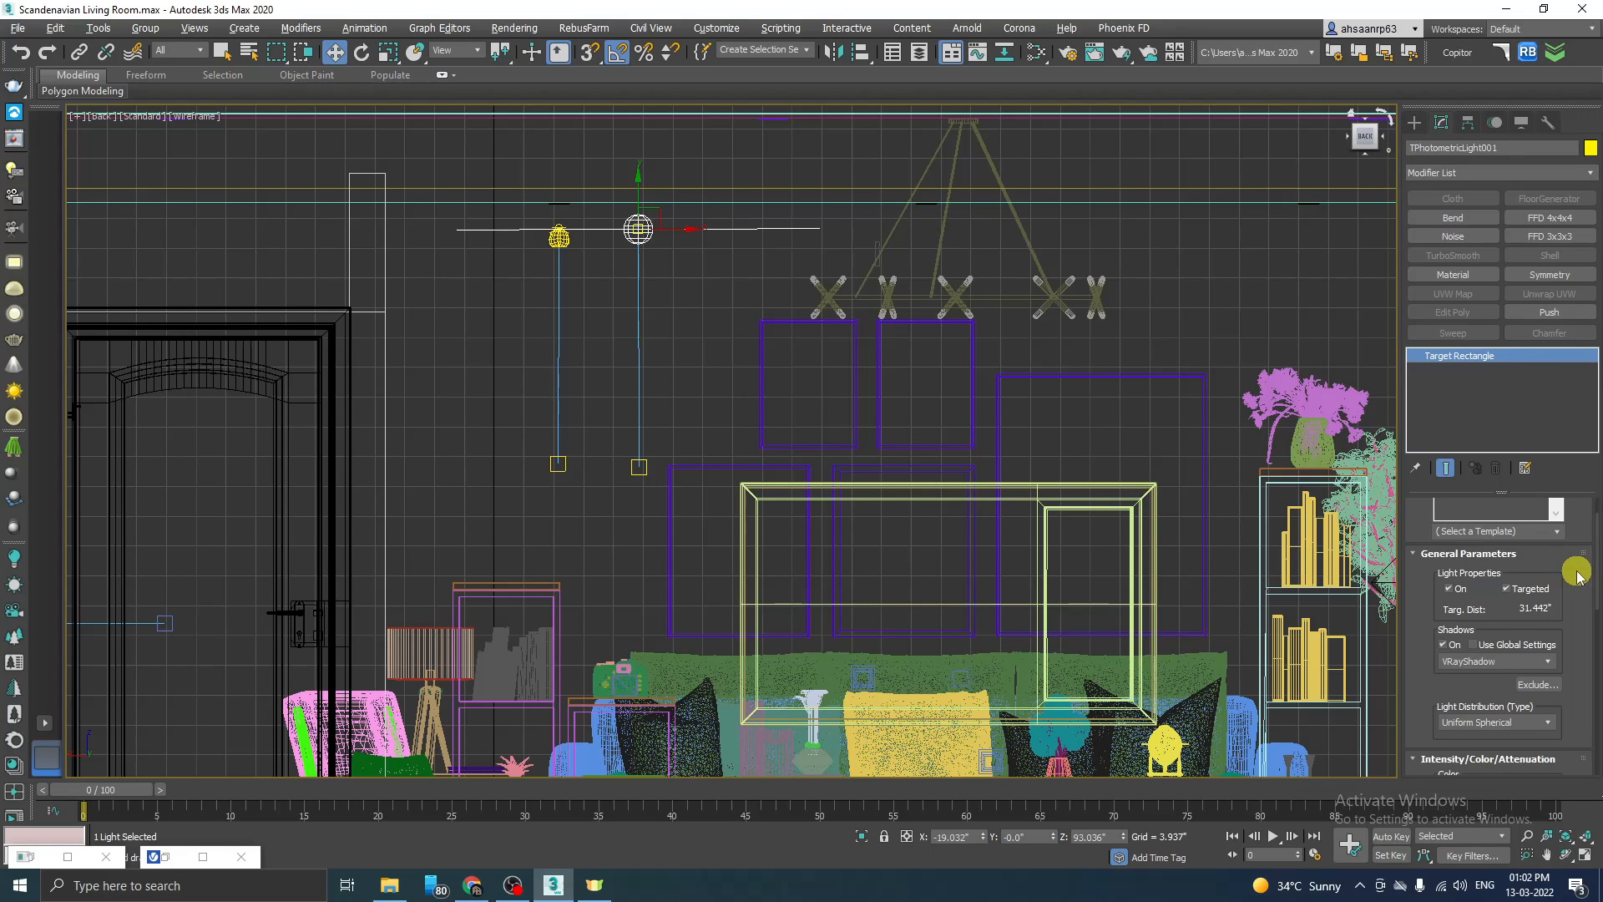
pyautogui.scroll(-4, 1578, 575)
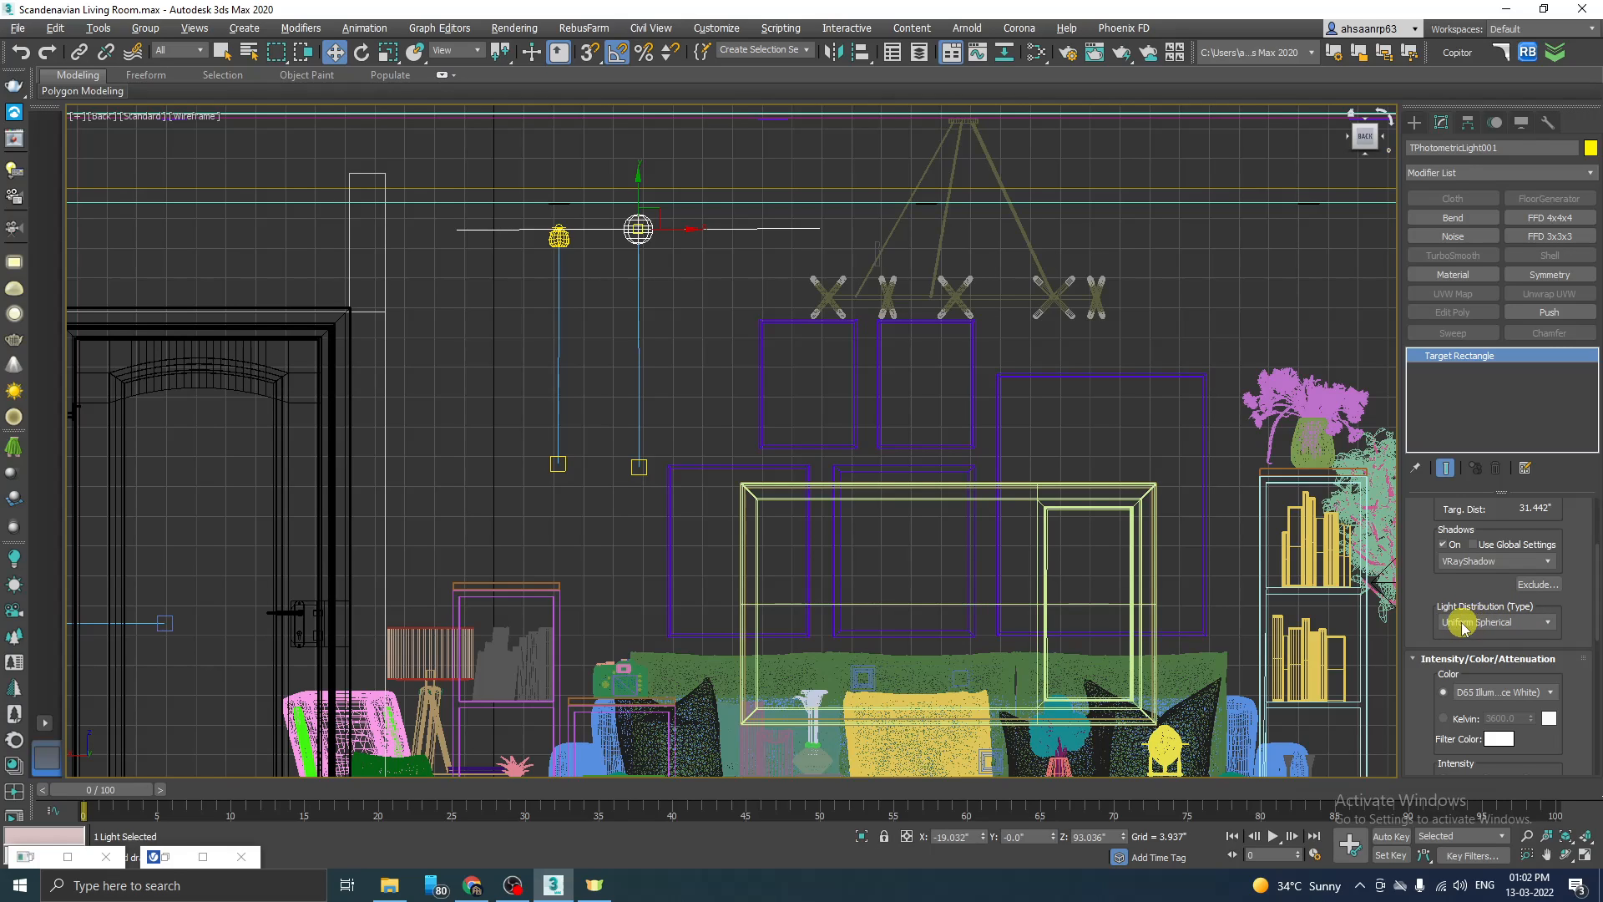
pyautogui.click(1480, 623)
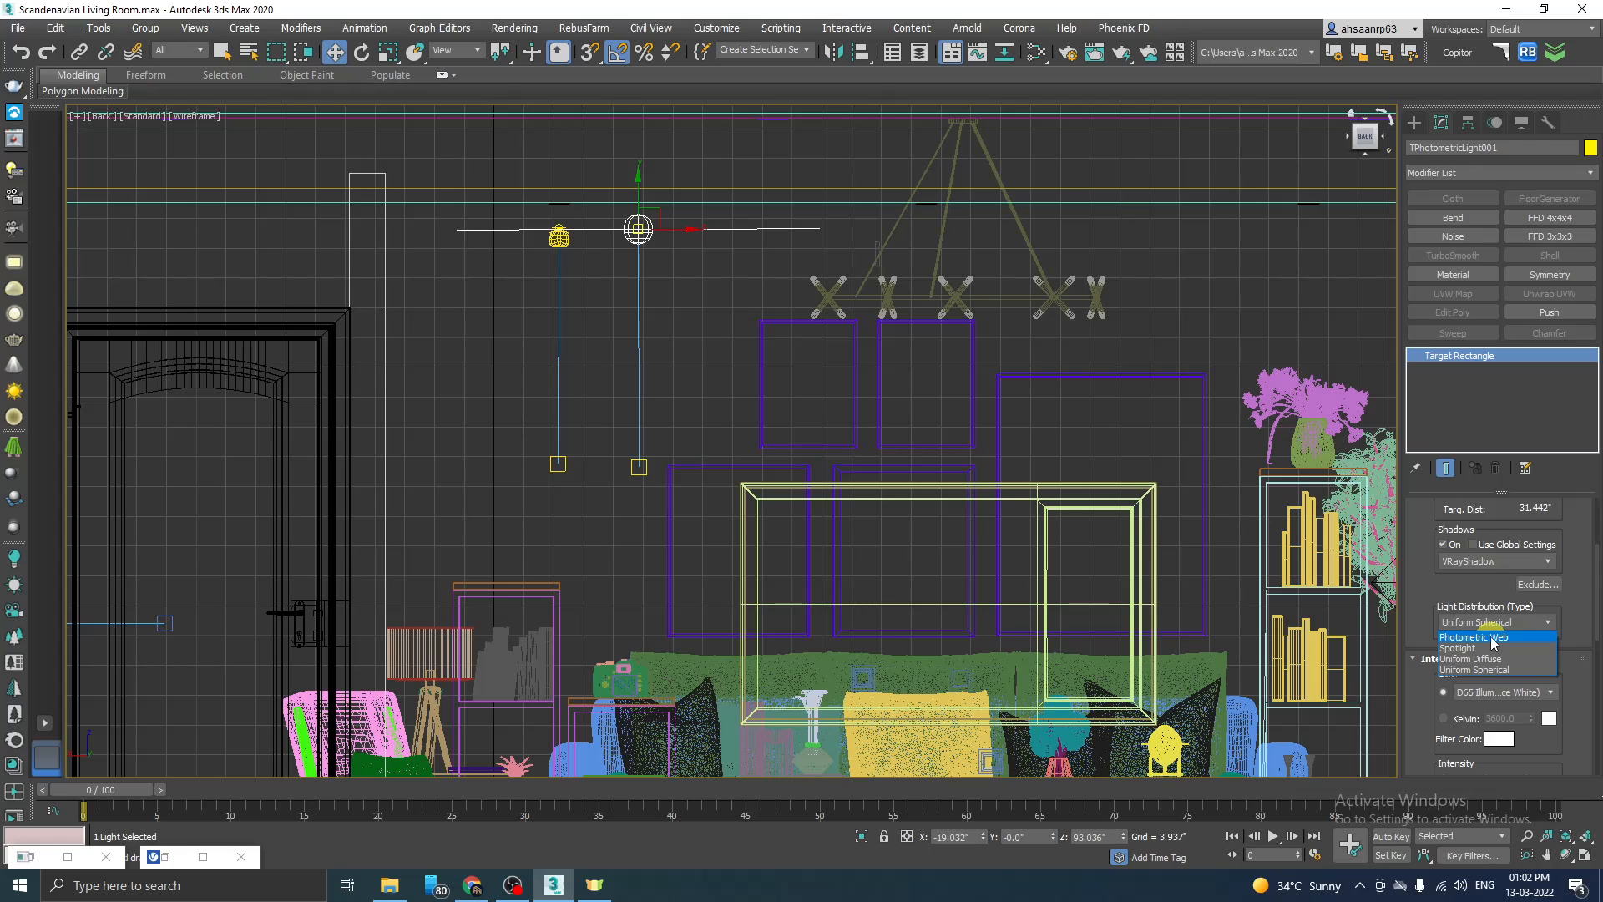
pyautogui.click(1492, 638)
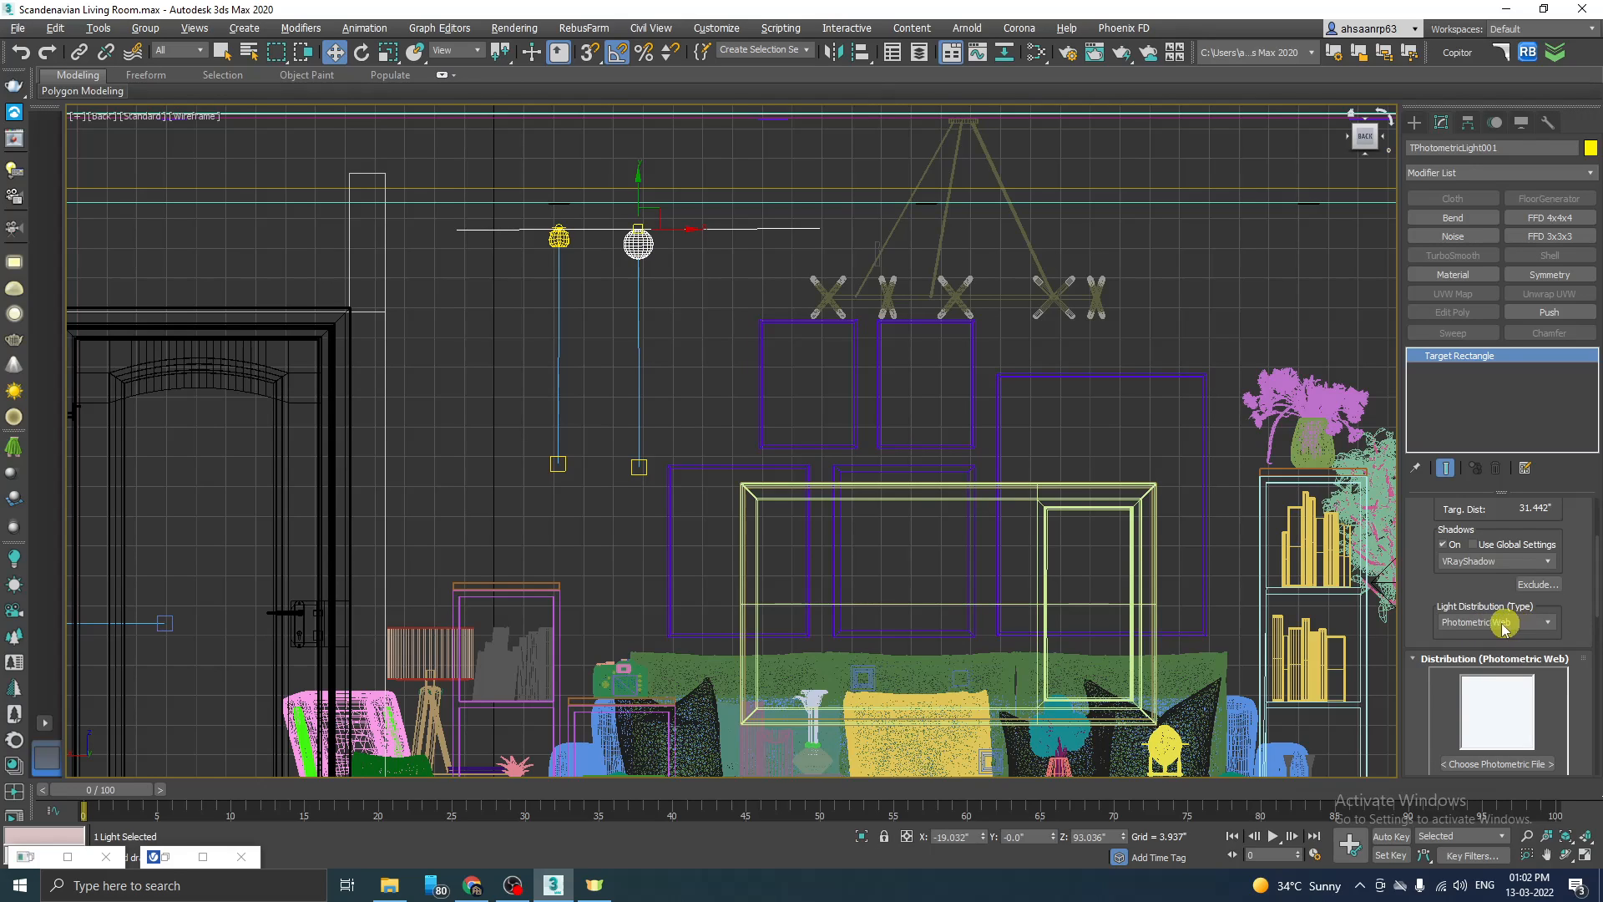
# Step: Load 15.IES from the Vray IES Presets folder as the photometric target light's web file
pyautogui.scroll(-3, 1569, 611)
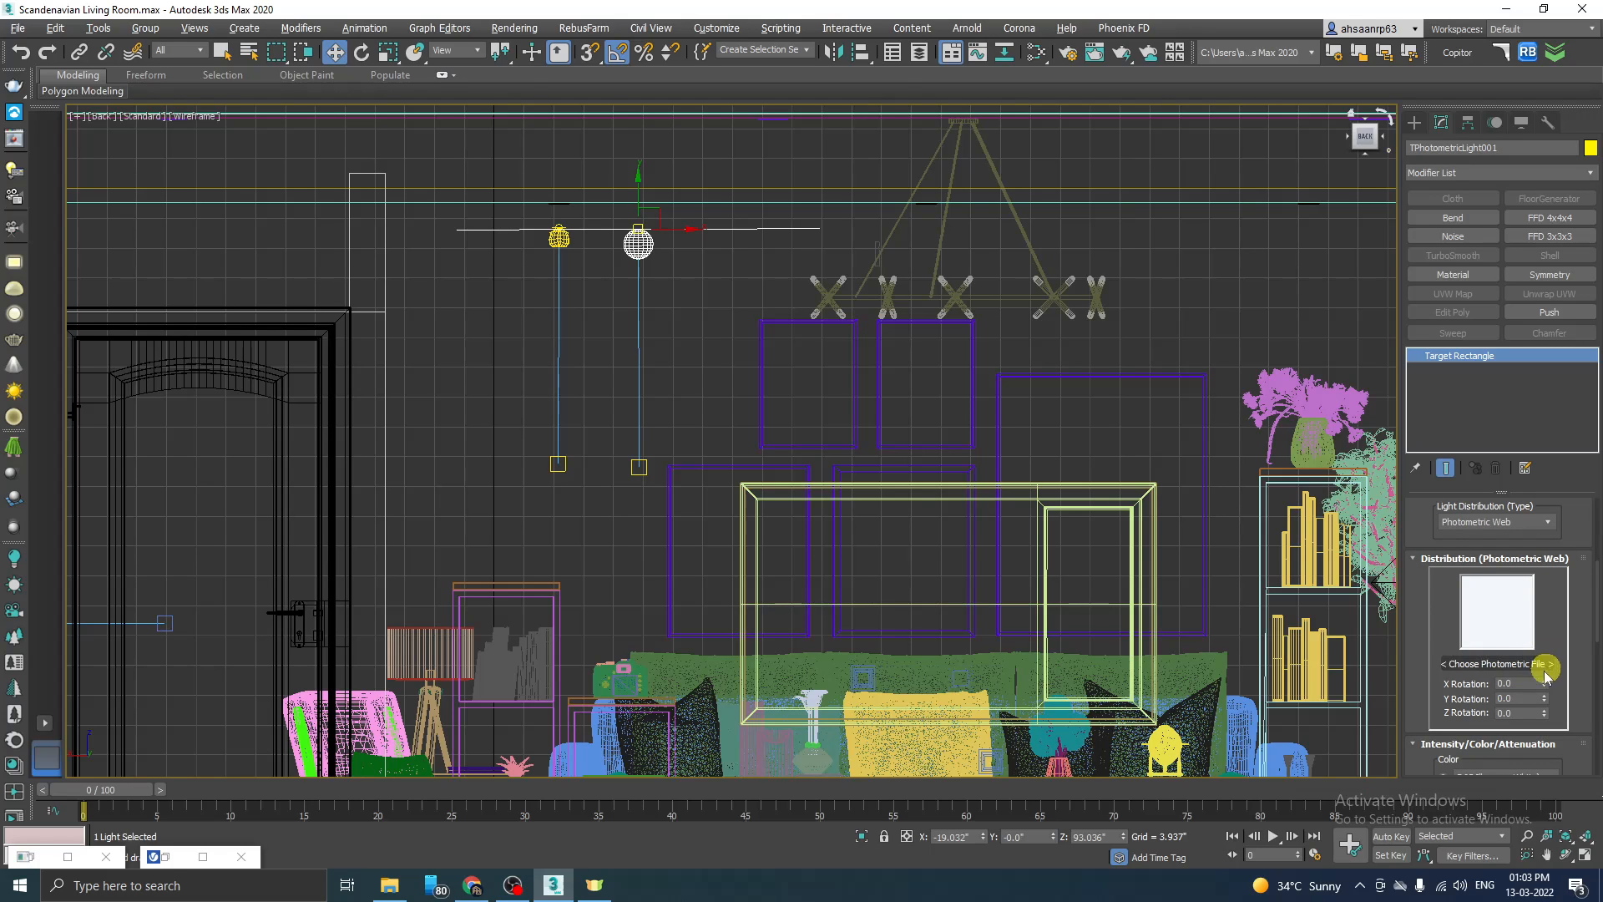
pyautogui.click(1498, 664)
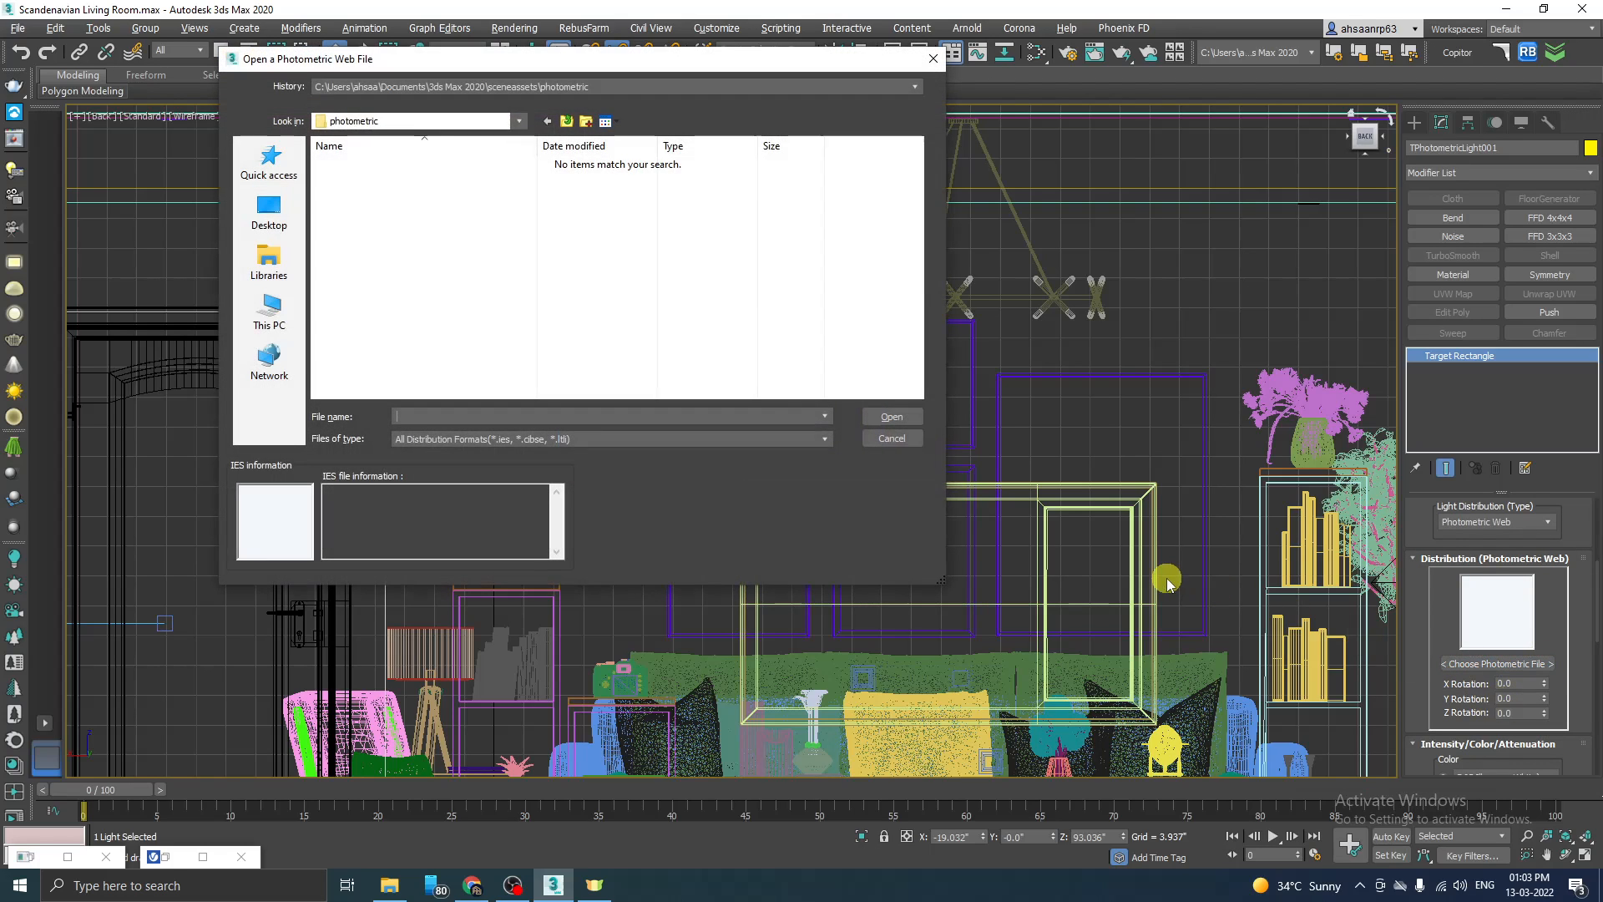
pyautogui.click(269, 211)
pyautogui.doubleClick(392, 259)
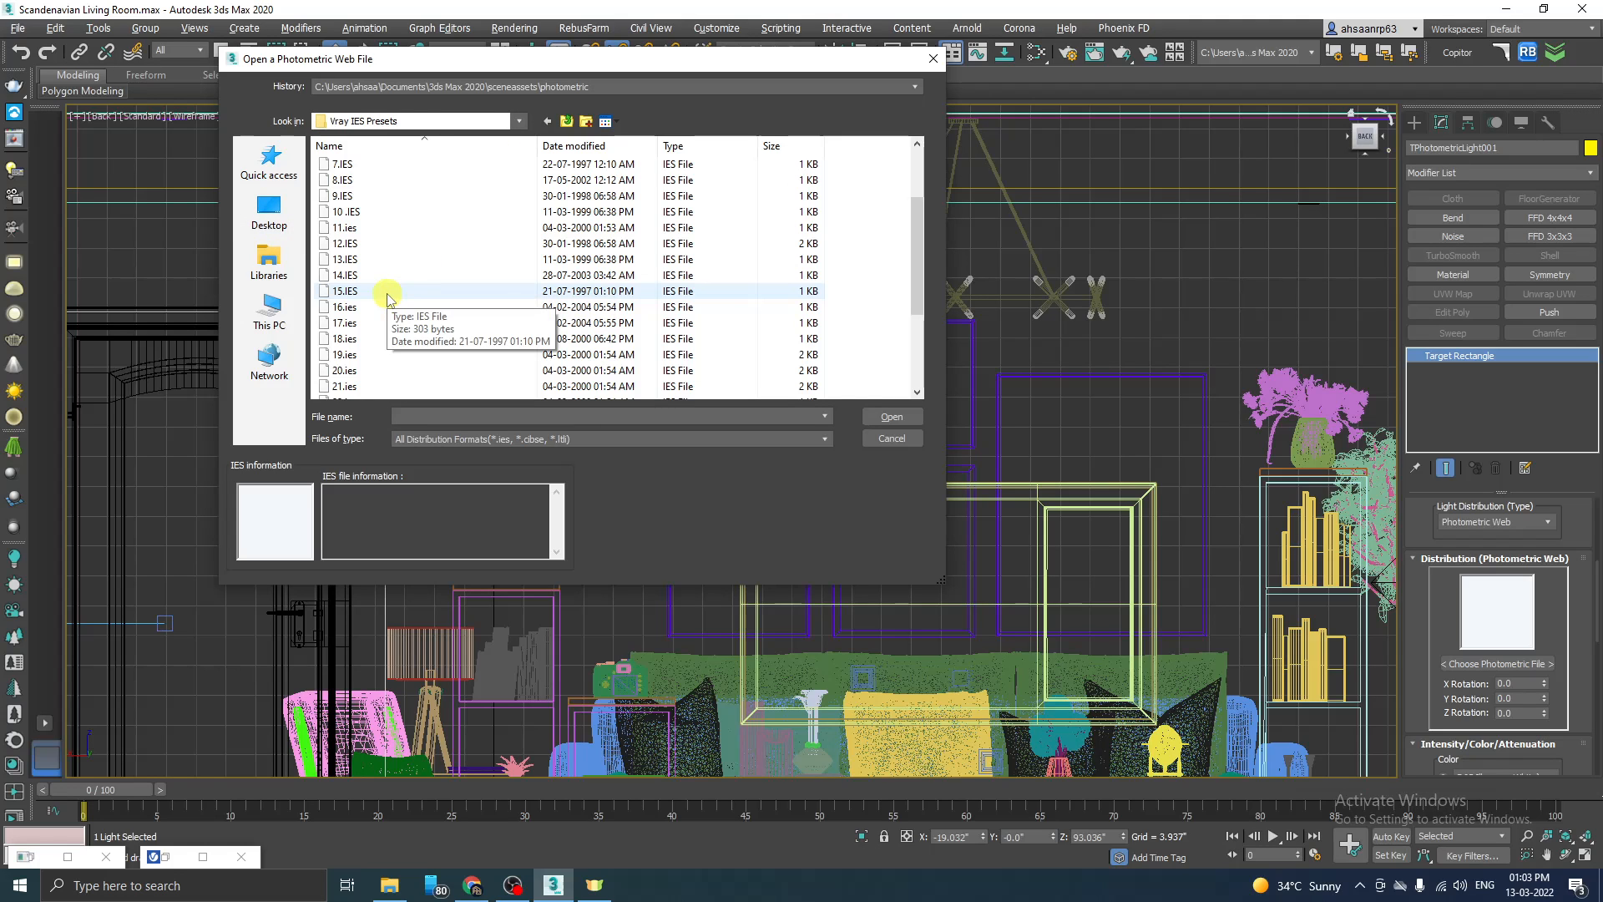
pyautogui.click(387, 290)
pyautogui.click(892, 415)
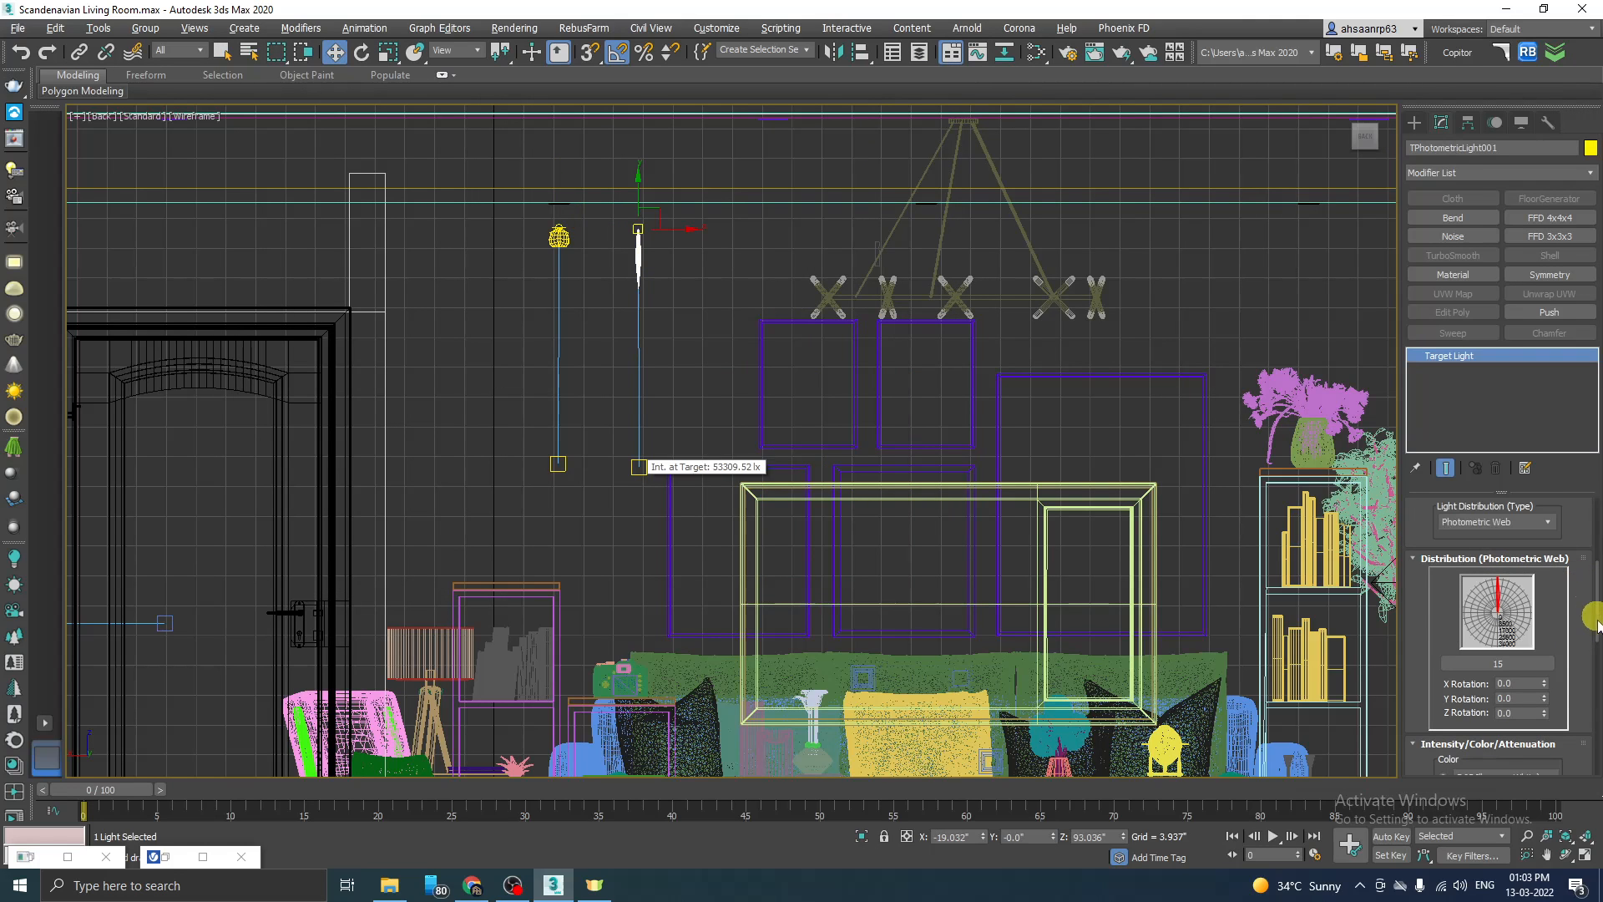
# Step: Replace the photometric target light's web file with 23.ies and compare its distribution shape with the VRayIES light in the Back view
pyautogui.click(1524, 665)
pyautogui.scroll(-2, 449, 292)
pyautogui.click(354, 277)
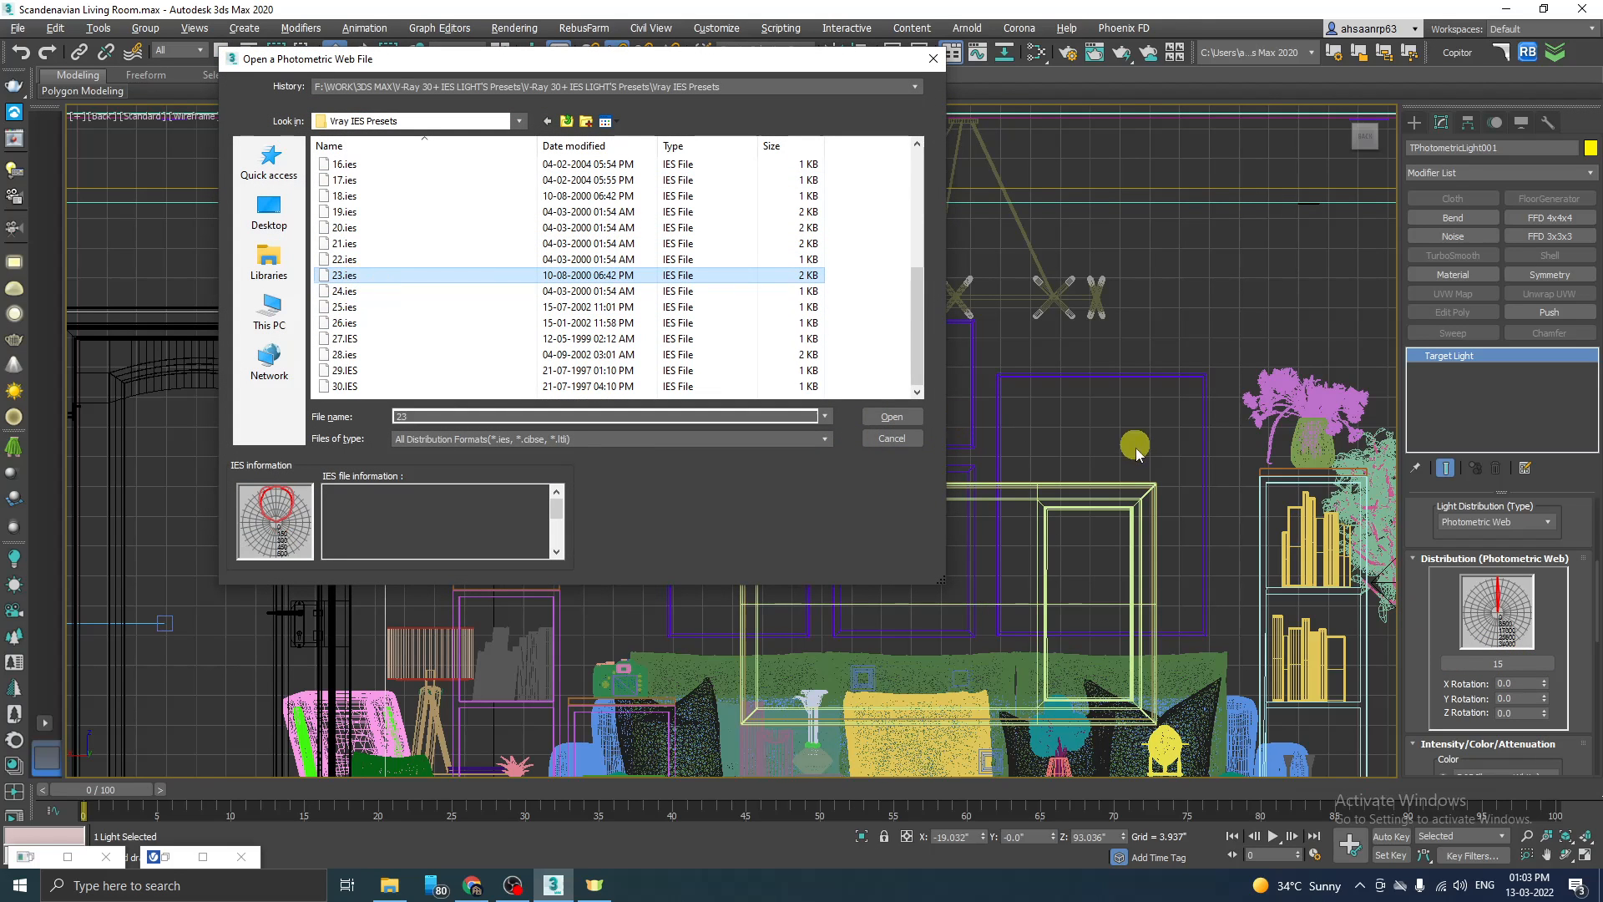
pyautogui.click(891, 415)
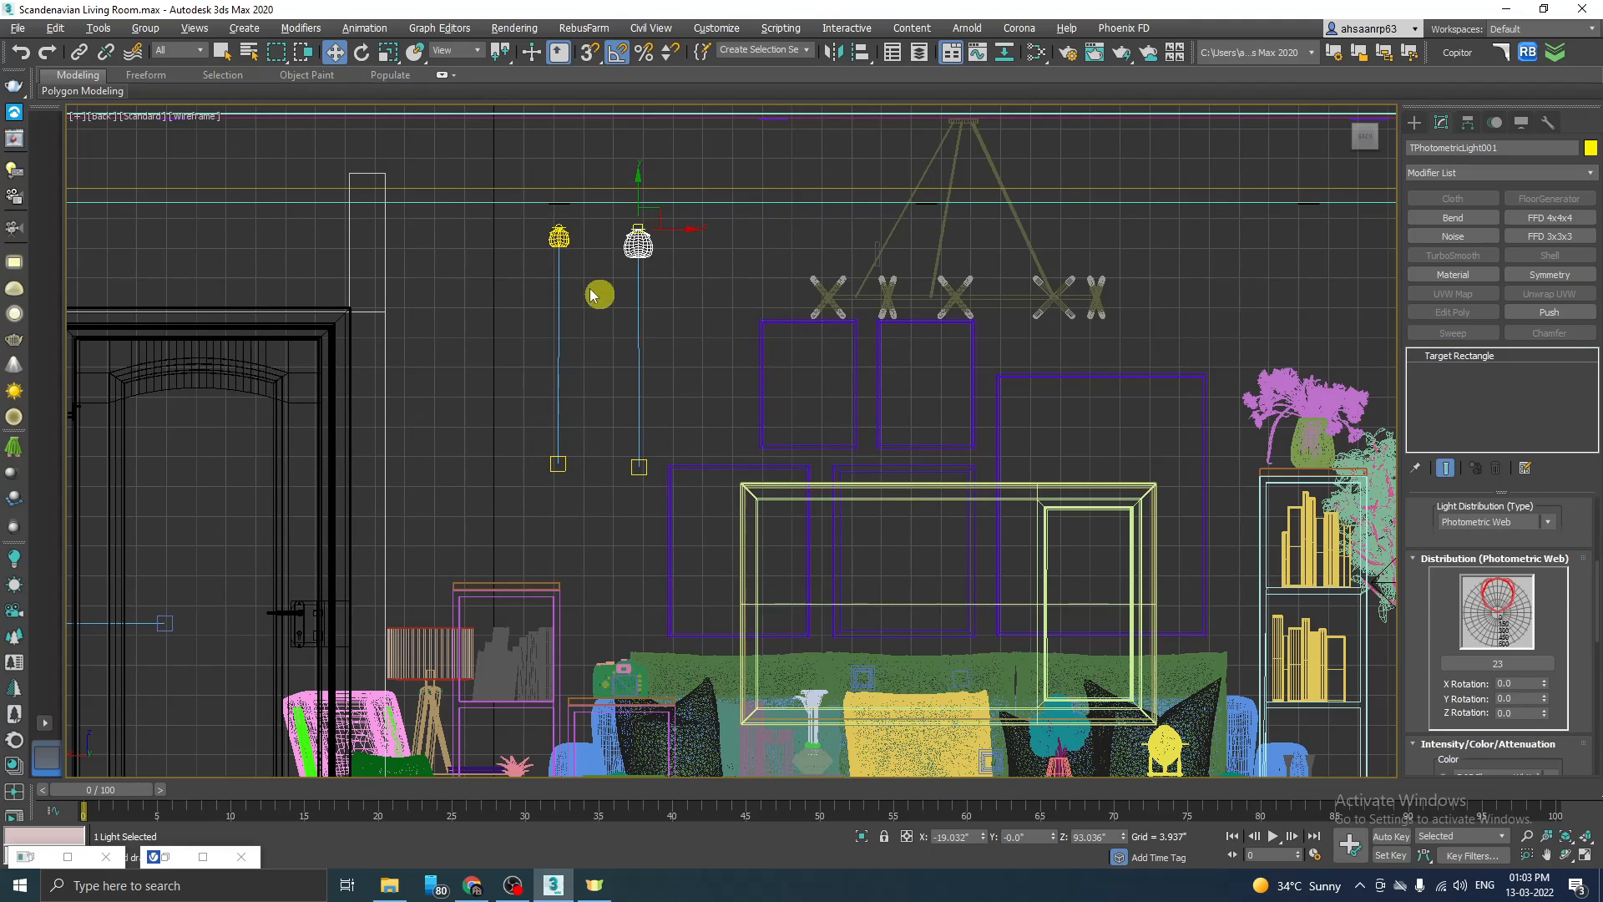
pyautogui.scroll(1, 561, 229)
pyautogui.scroll(-1, 604, 265)
pyautogui.click(616, 294)
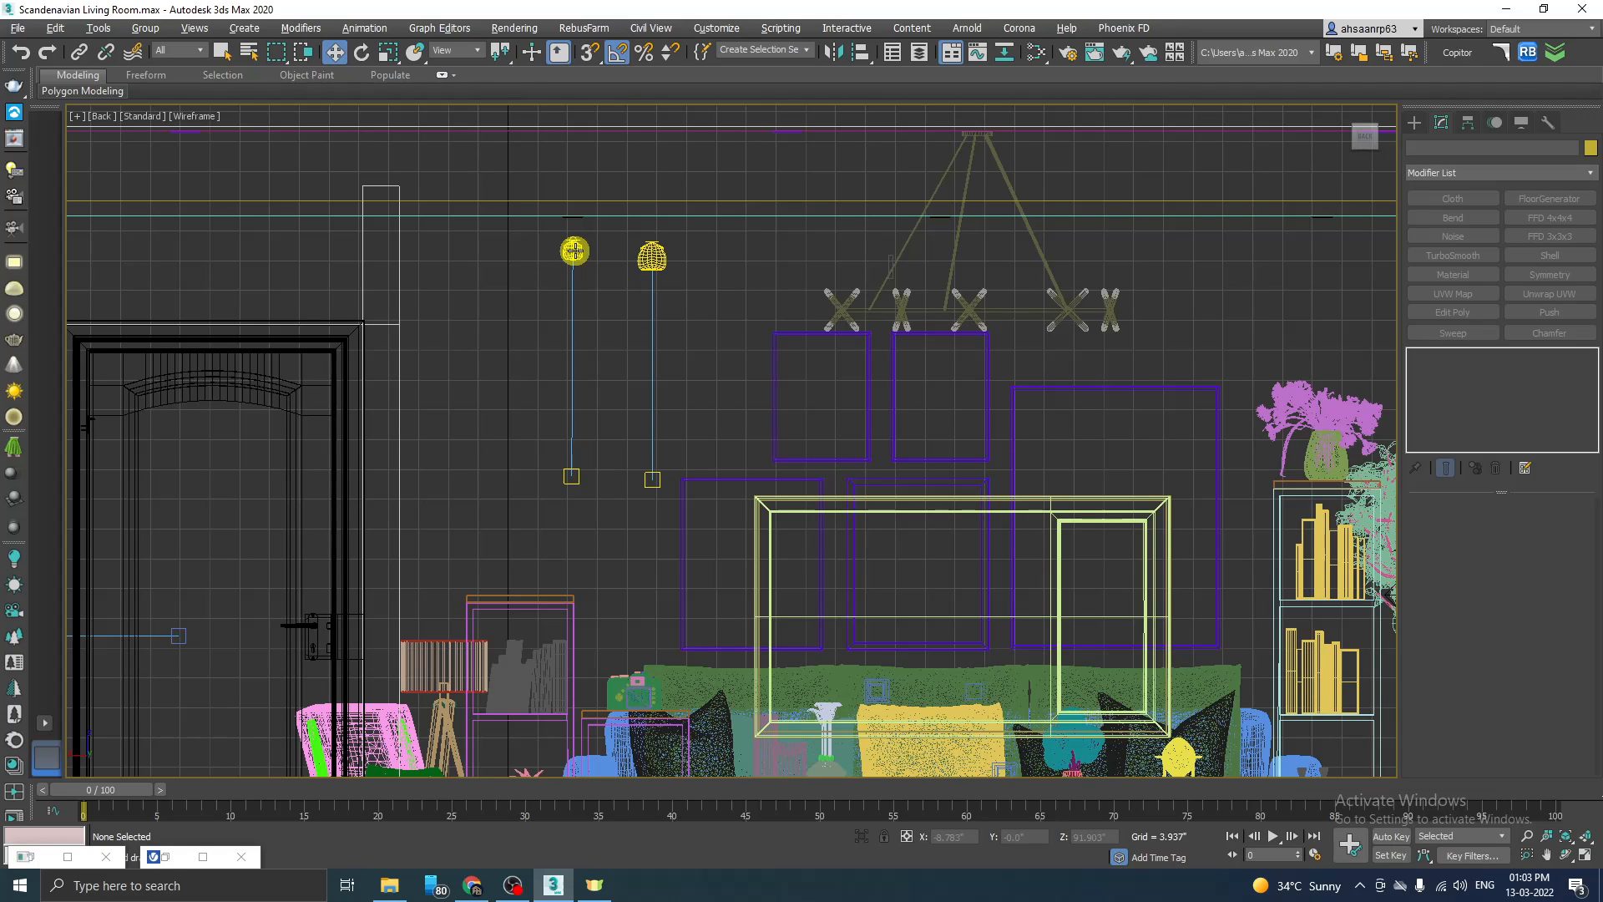
# Step: Delete the photometric target light together with its target, leaving only the VRayIES light near the door
pyautogui.click(652, 250)
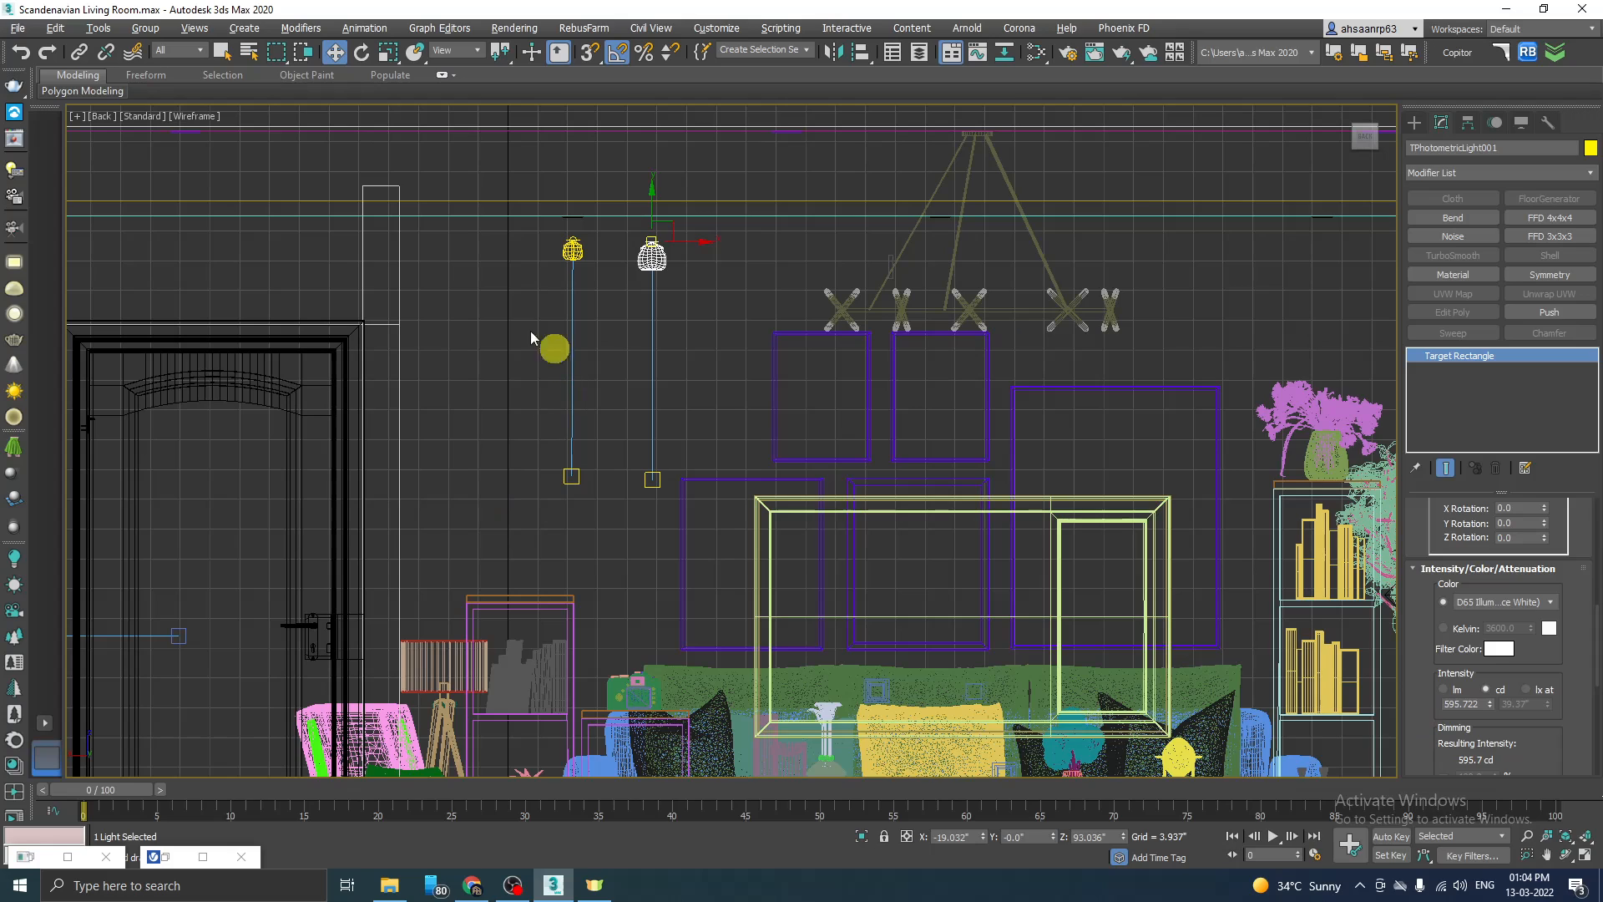
pyautogui.moveTo(685, 236); pyautogui.dragTo(625, 491)
pyautogui.click(655, 456)
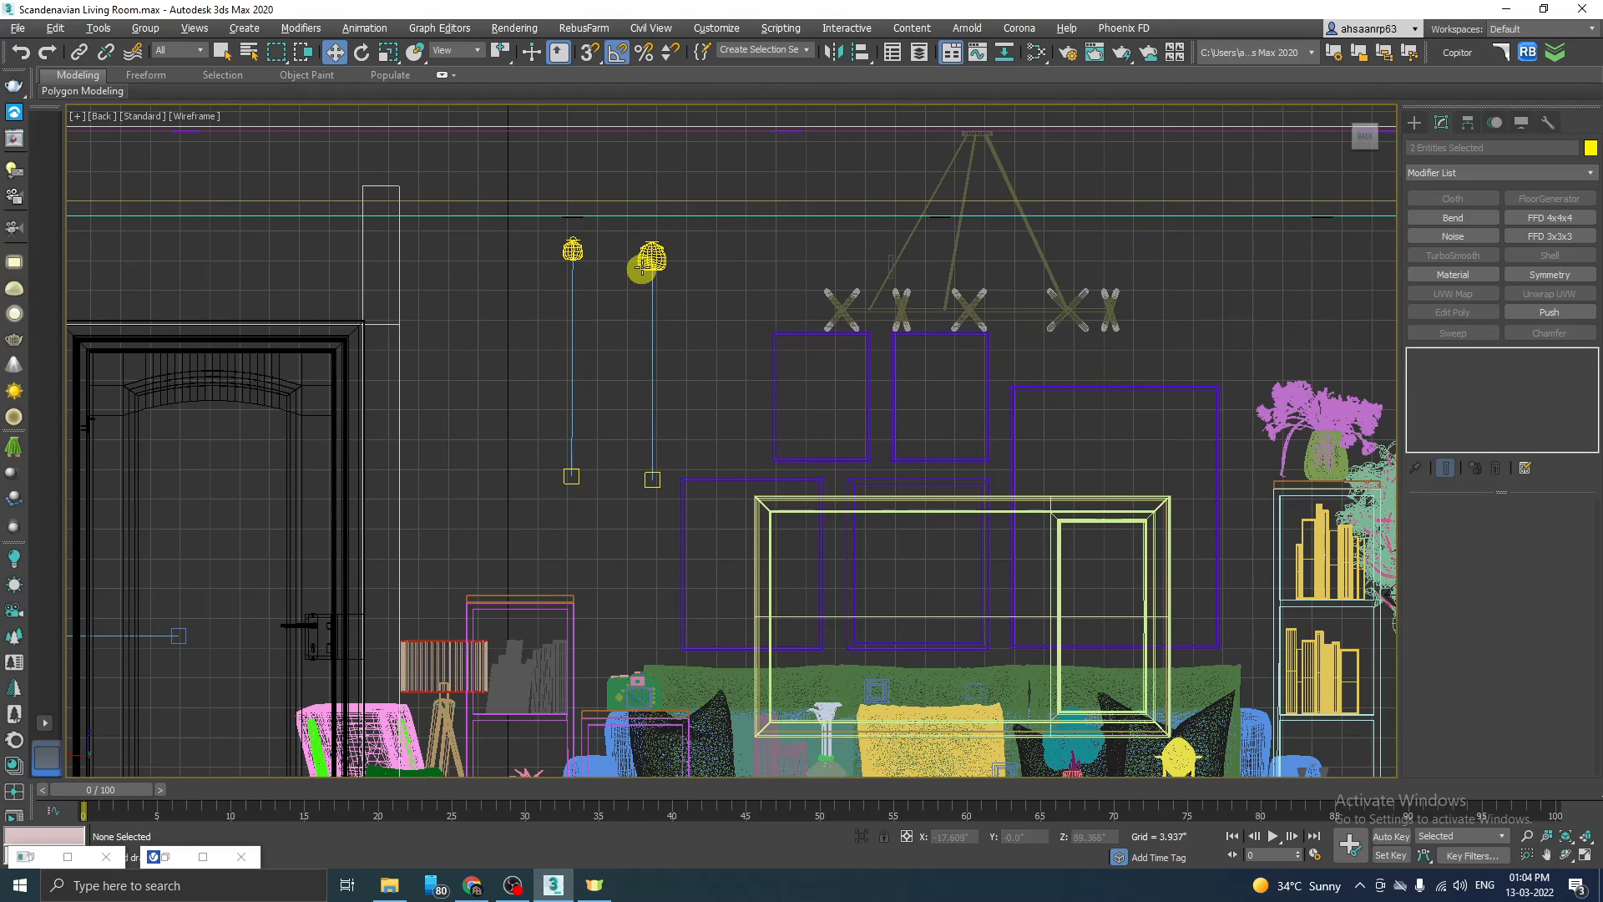
pyautogui.click(647, 259)
pyautogui.press('Delete')
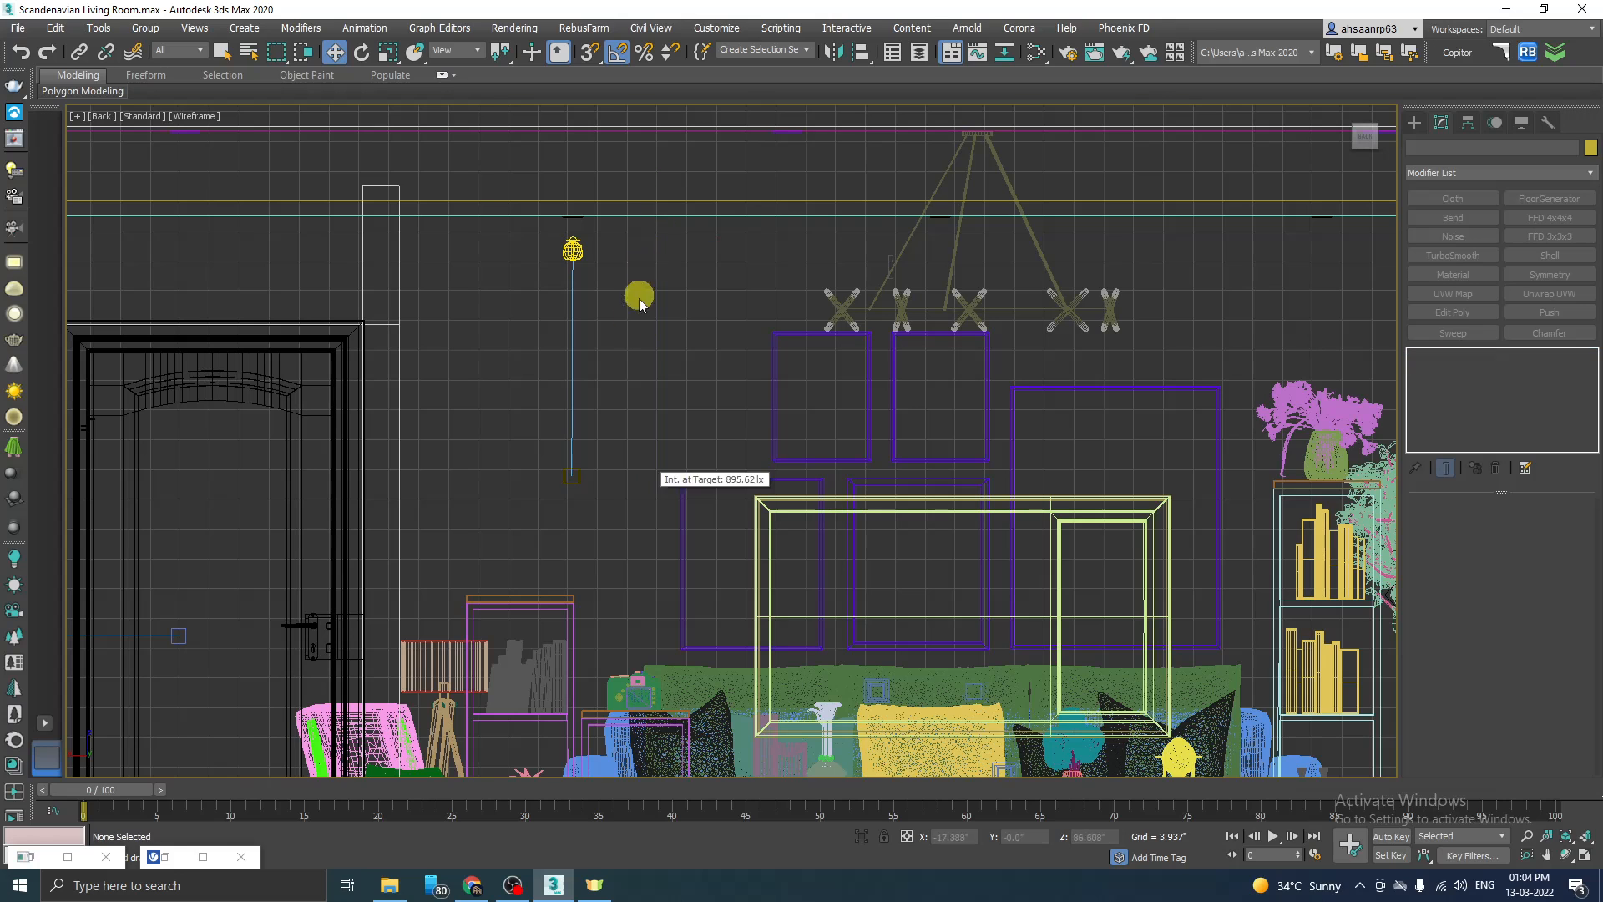
# Step: Render the TV Unit camera view to examine the wall glow cast by the VRayIES light with the 23.ies profile
pyautogui.hotkey('alt', 'w')
pyautogui.hotkey('alt', 'w')
pyautogui.hotkey('alt', 'w')
pyautogui.hotkey('alt', 'w')
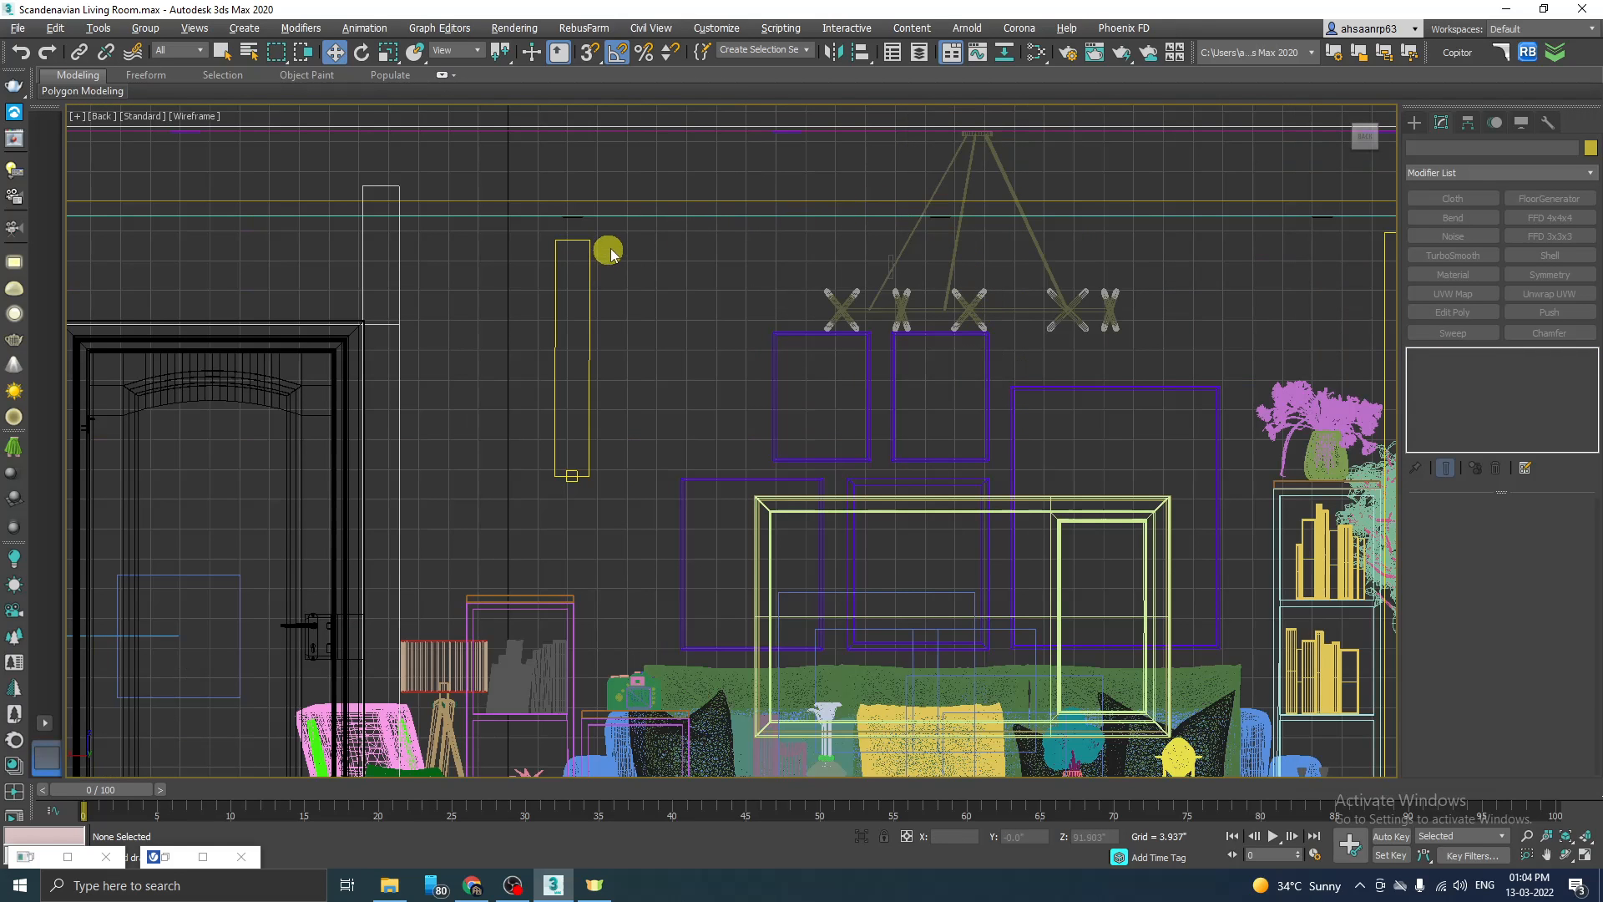
pyautogui.moveTo(550, 509); pyautogui.dragTo(571, 315)
pyautogui.hotkey('alt', 'w')
pyautogui.rightClick(994, 575)
pyautogui.hotkey('alt', 'w')
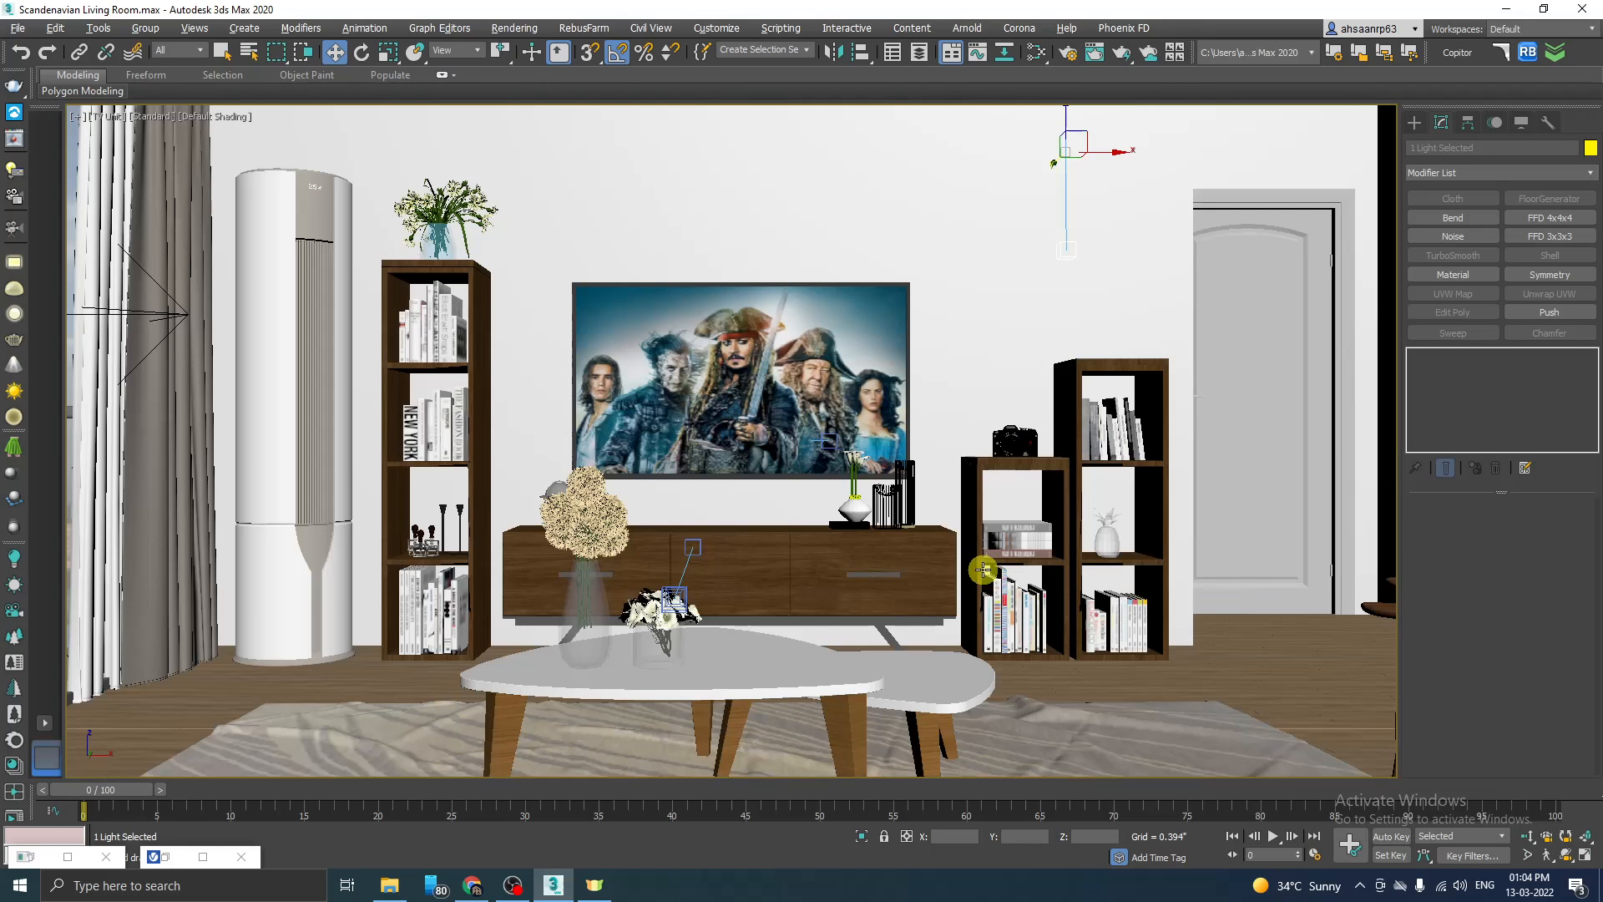
pyautogui.click(164, 856)
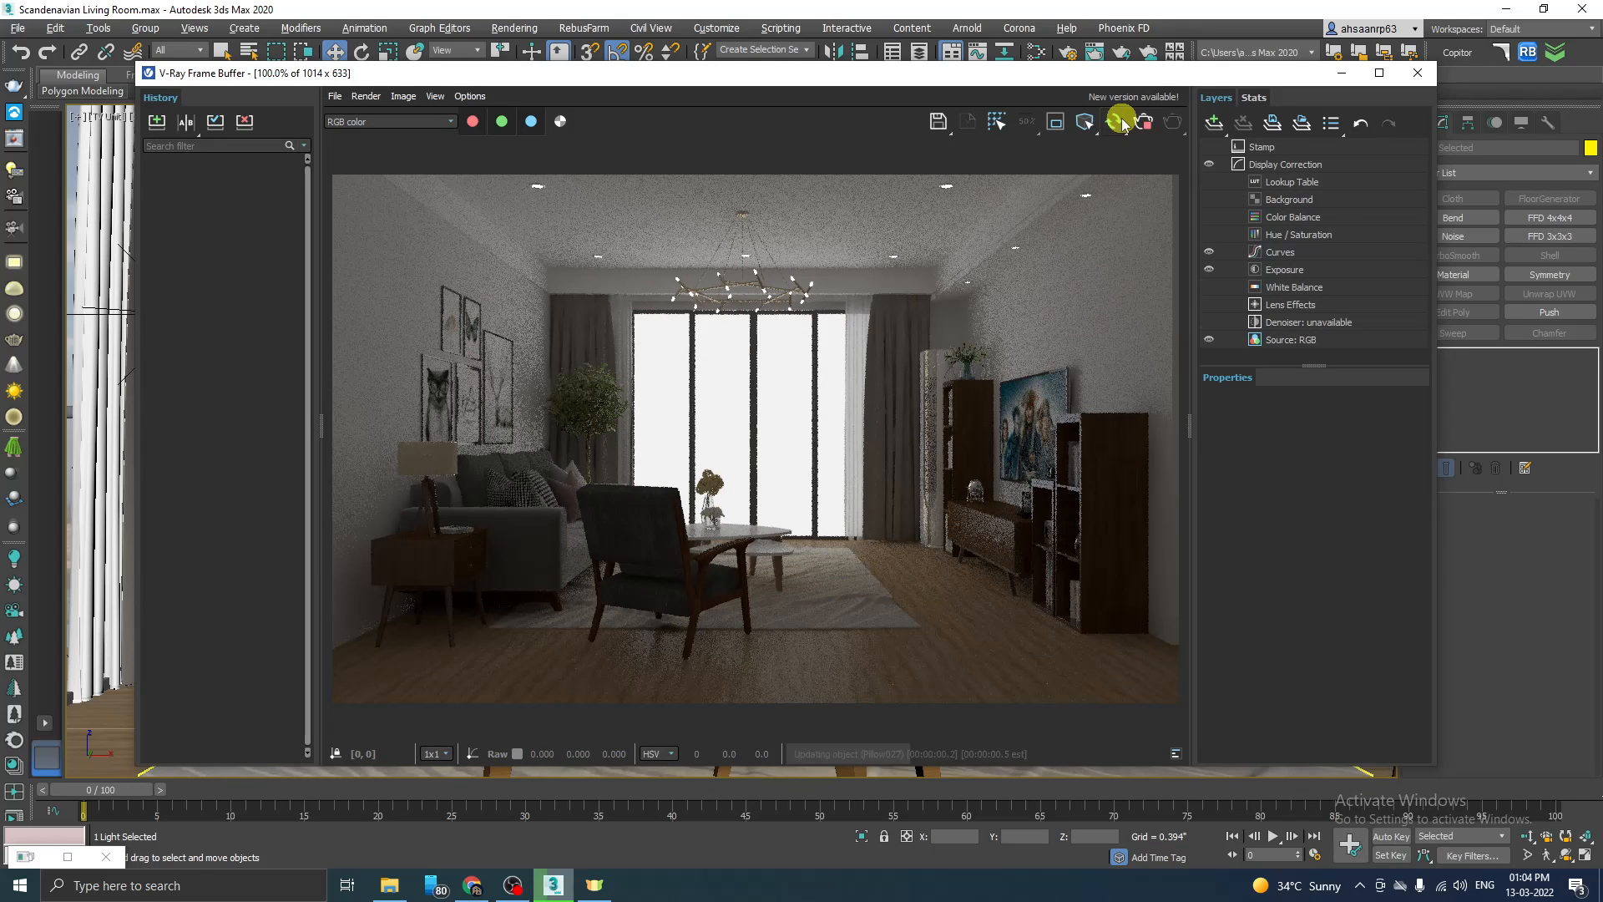
pyautogui.click(1117, 122)
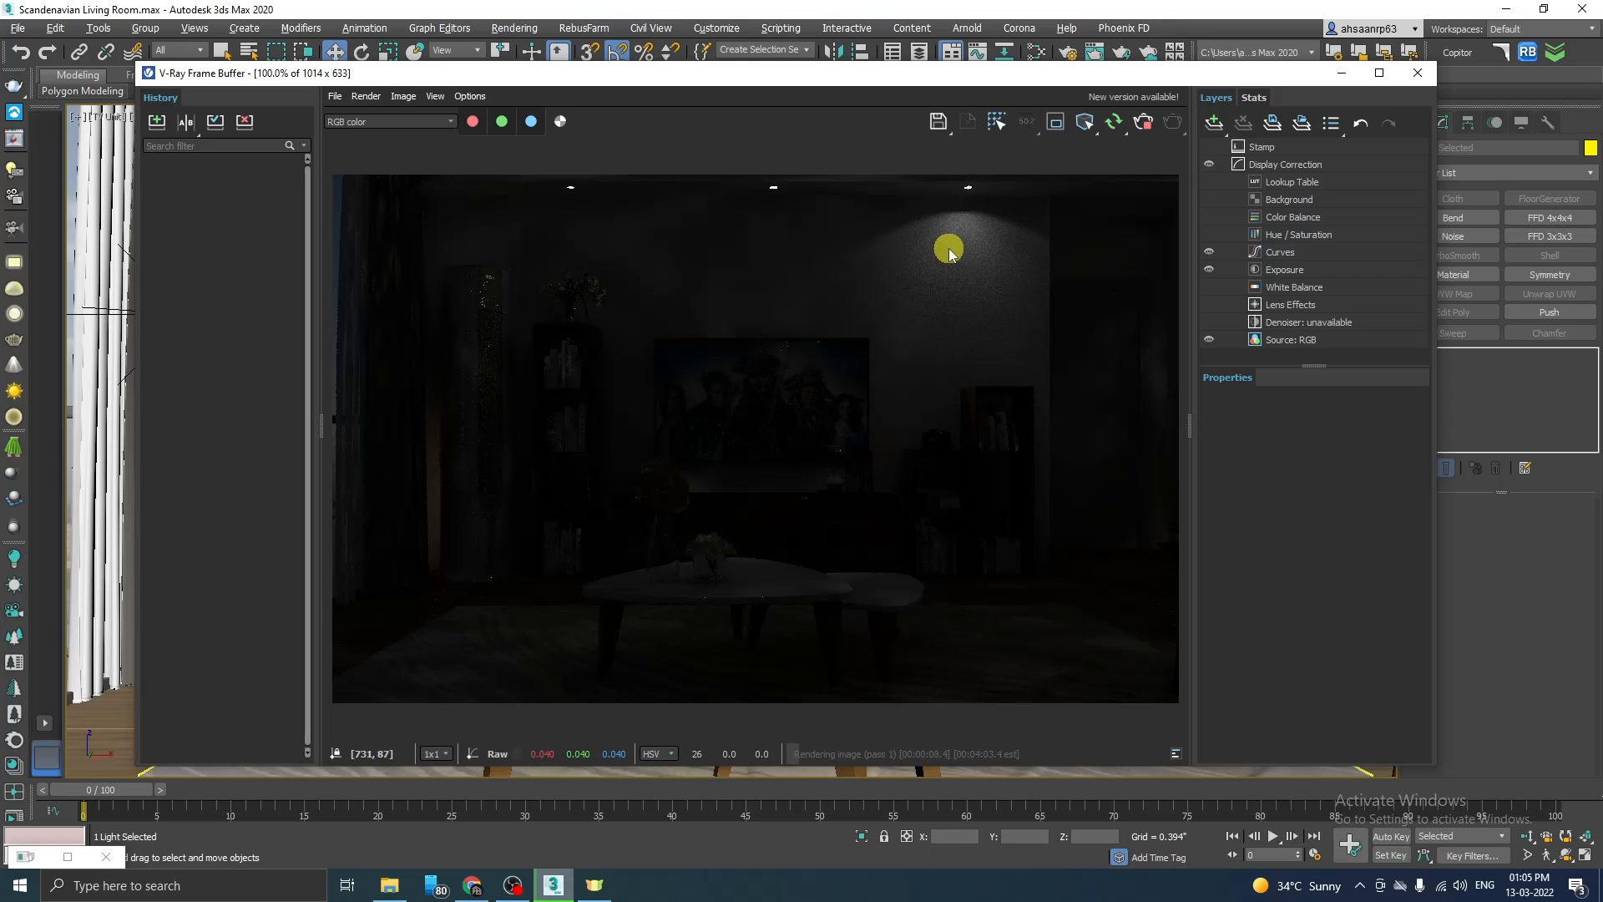
pyautogui.click(1340, 74)
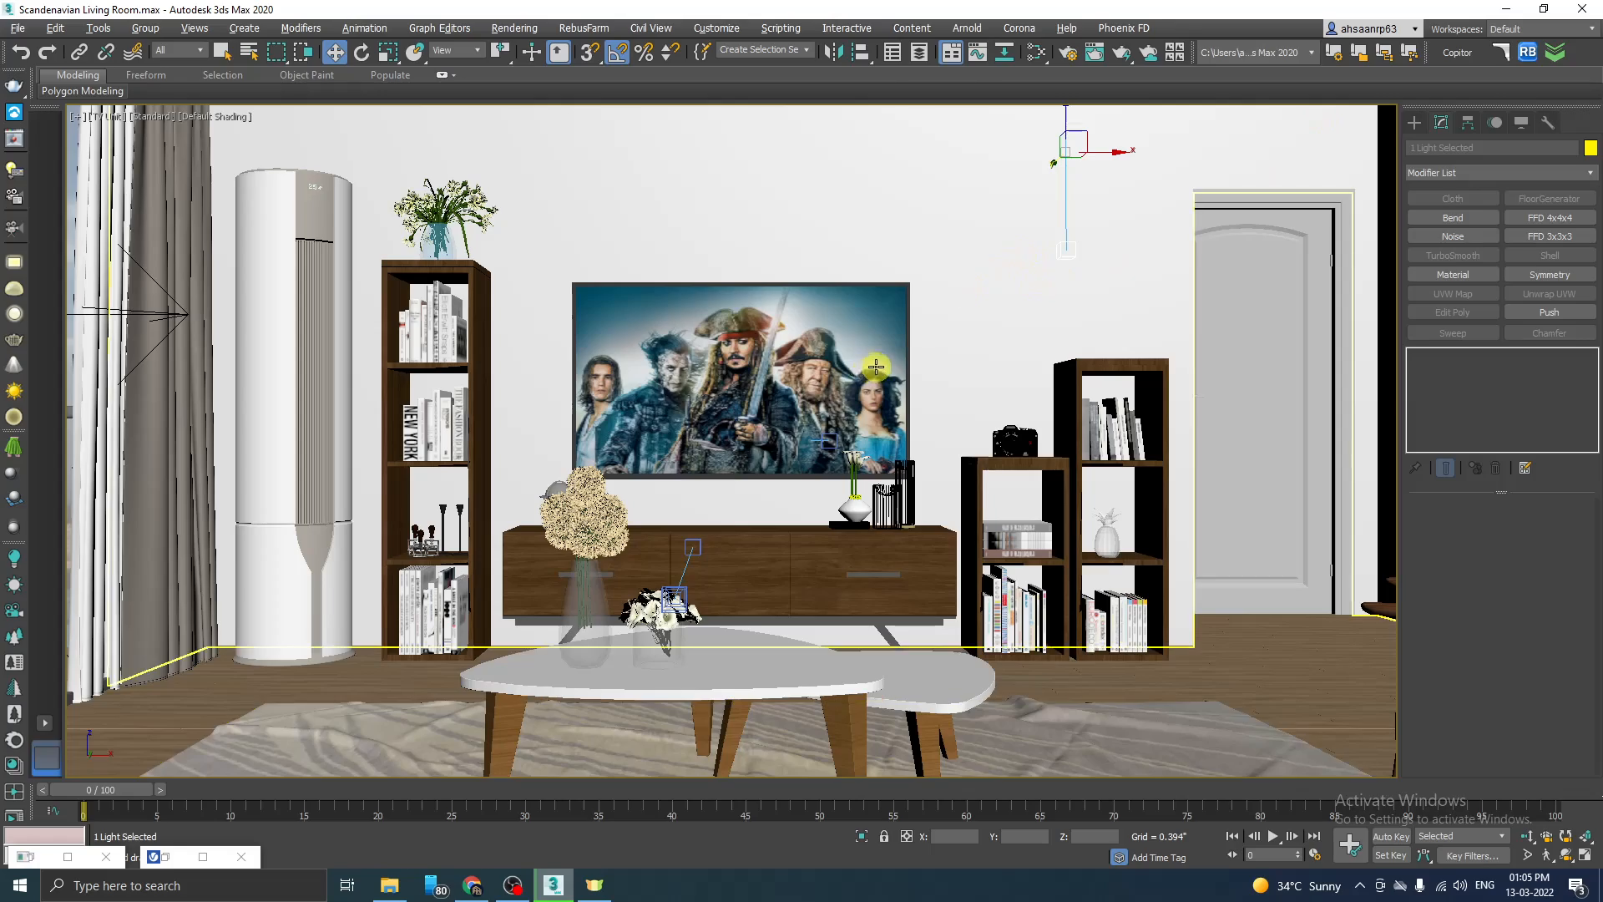
# Step: Replace the VRayIES light's profile with 10.IES while working in the Back view
pyautogui.hotkey('alt', 'w')
pyautogui.hotkey('alt', 'w')
pyautogui.hotkey('alt', 'w')
pyautogui.middleClick(944, 240)
pyautogui.hotkey('alt', 'w')
pyautogui.scroll(4, 576, 231)
pyautogui.click(587, 248)
pyautogui.scroll(-2, 588, 259)
pyautogui.click(1527, 593)
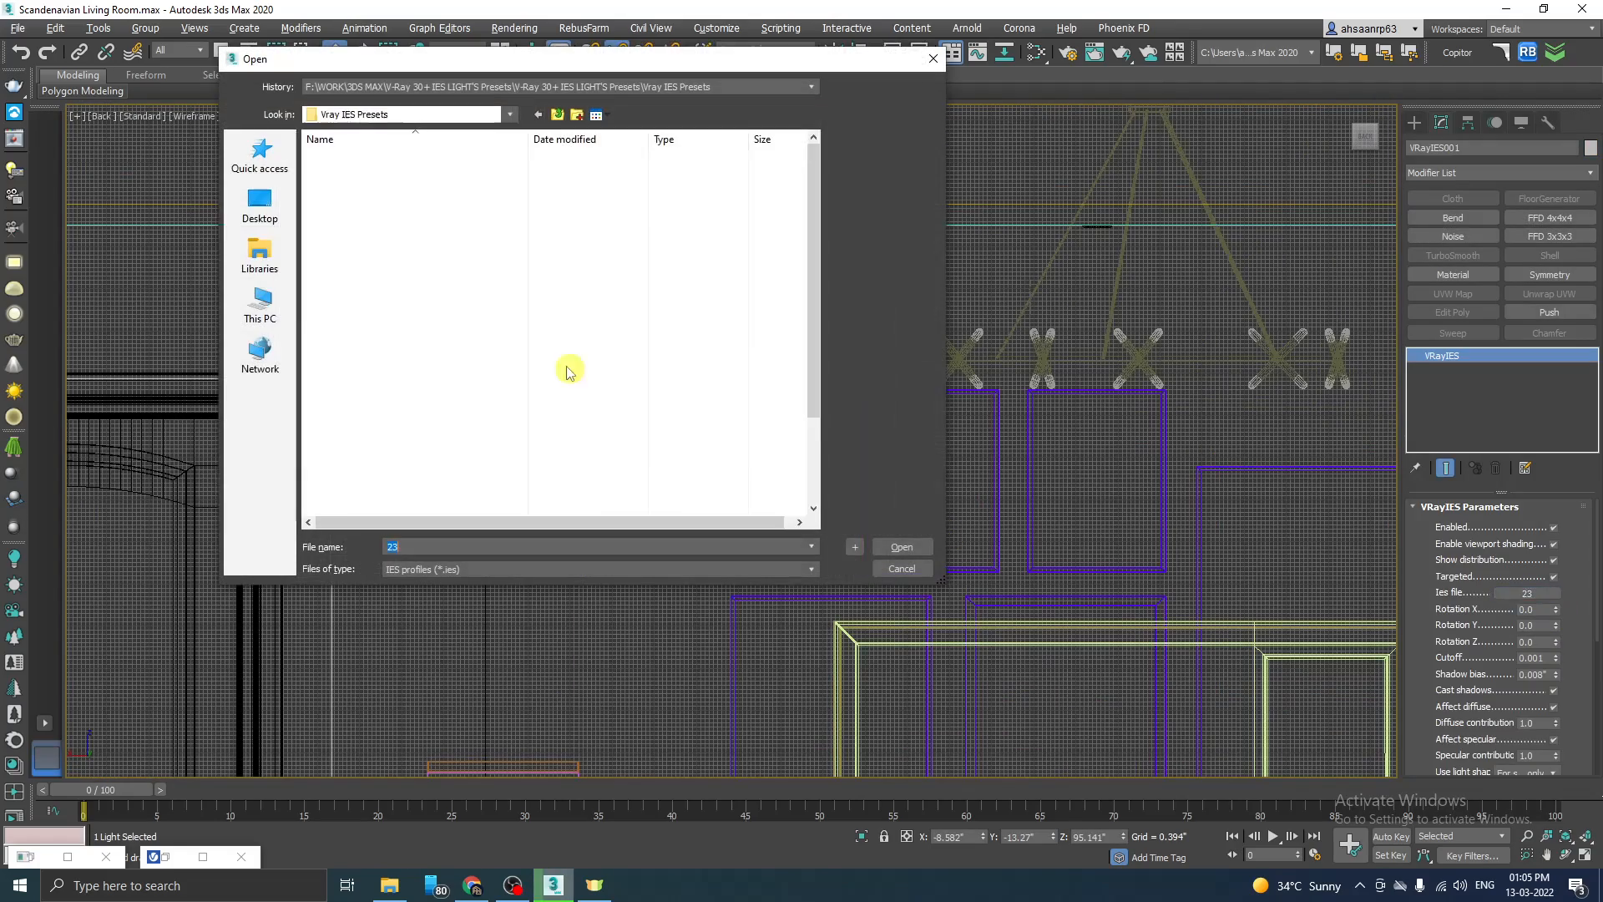
pyautogui.doubleClick(351, 299)
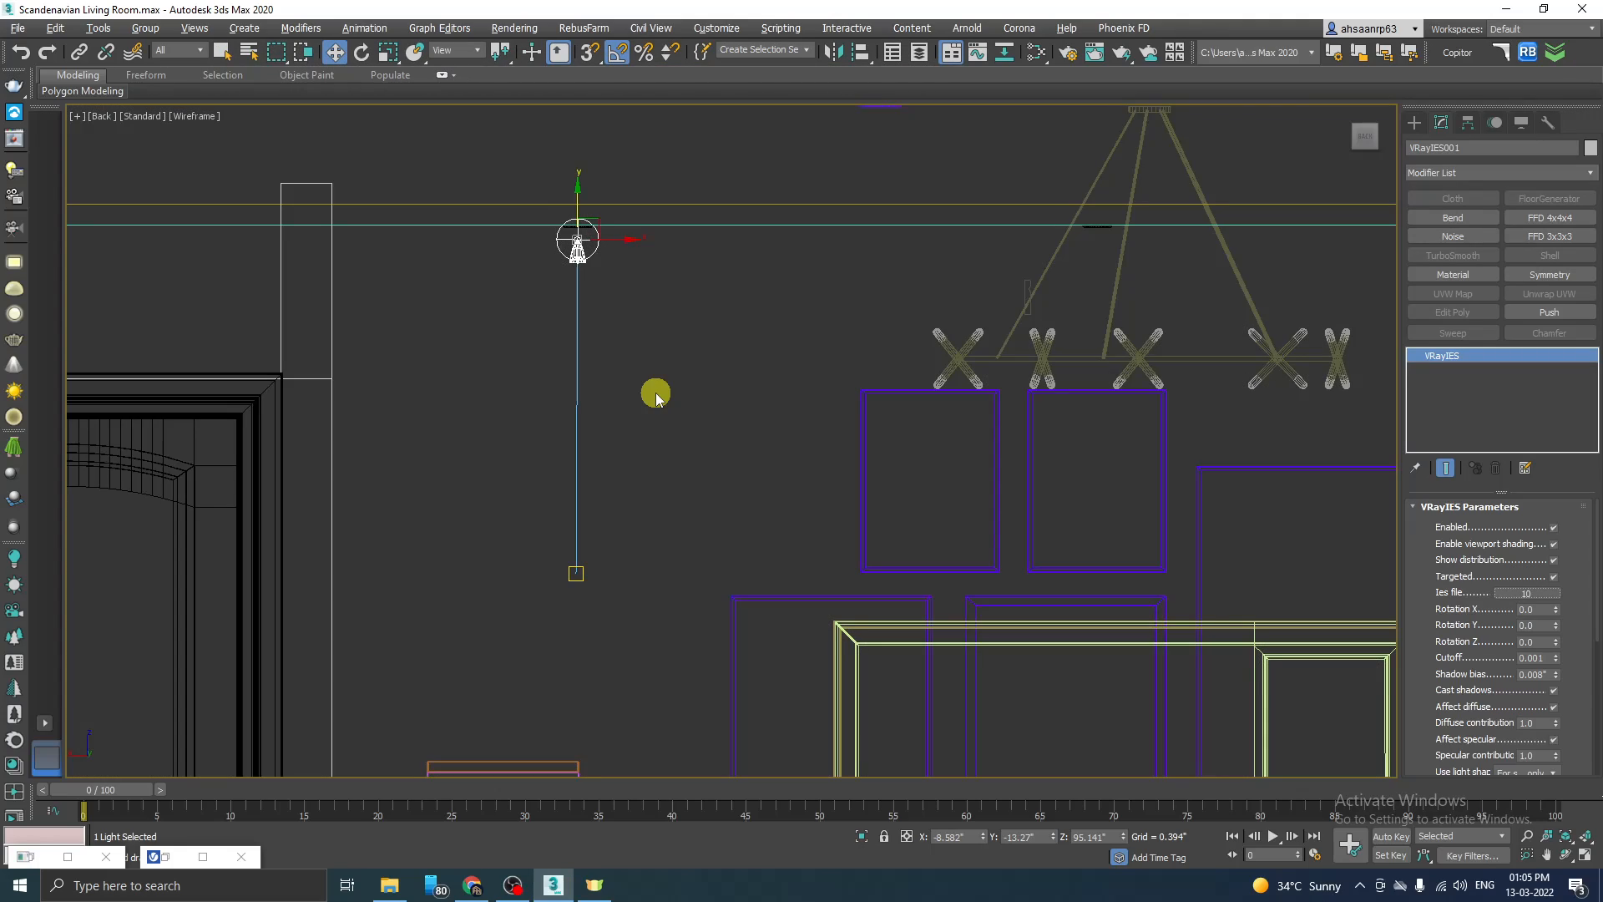
# Step: Render the shaded TV Unit camera view, examine the light cone of the 10.IES profile on the wall, and stop the render
pyautogui.hotkey('alt', 'w')
pyautogui.middleClick(1006, 568)
pyautogui.hotkey('alt', 'w')
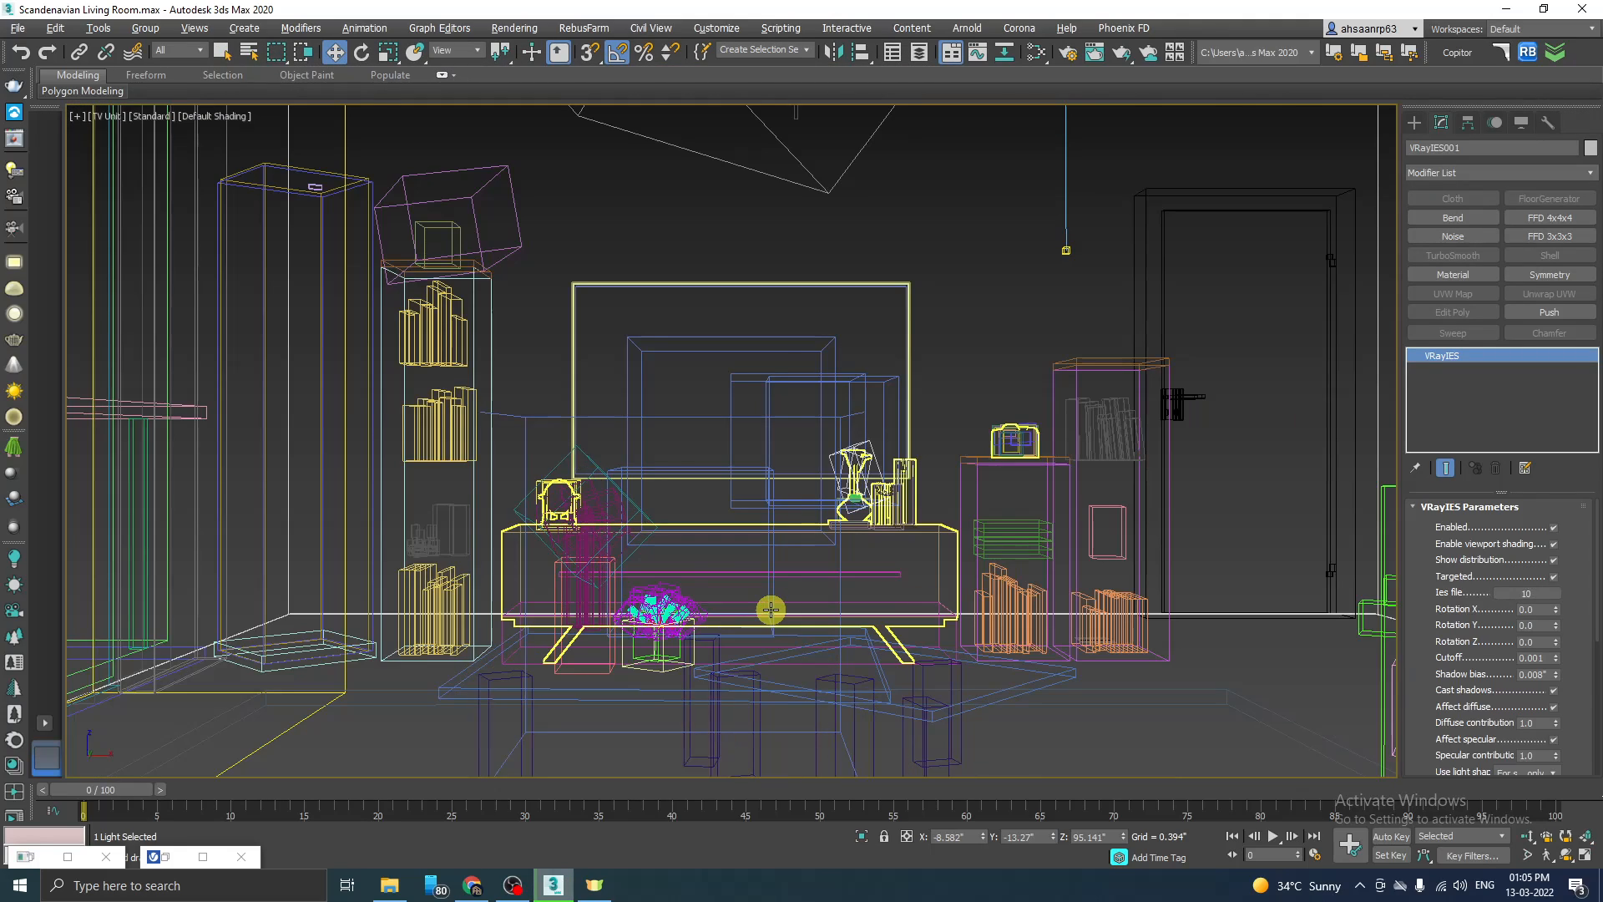
pyautogui.press('F3')
pyautogui.click(179, 860)
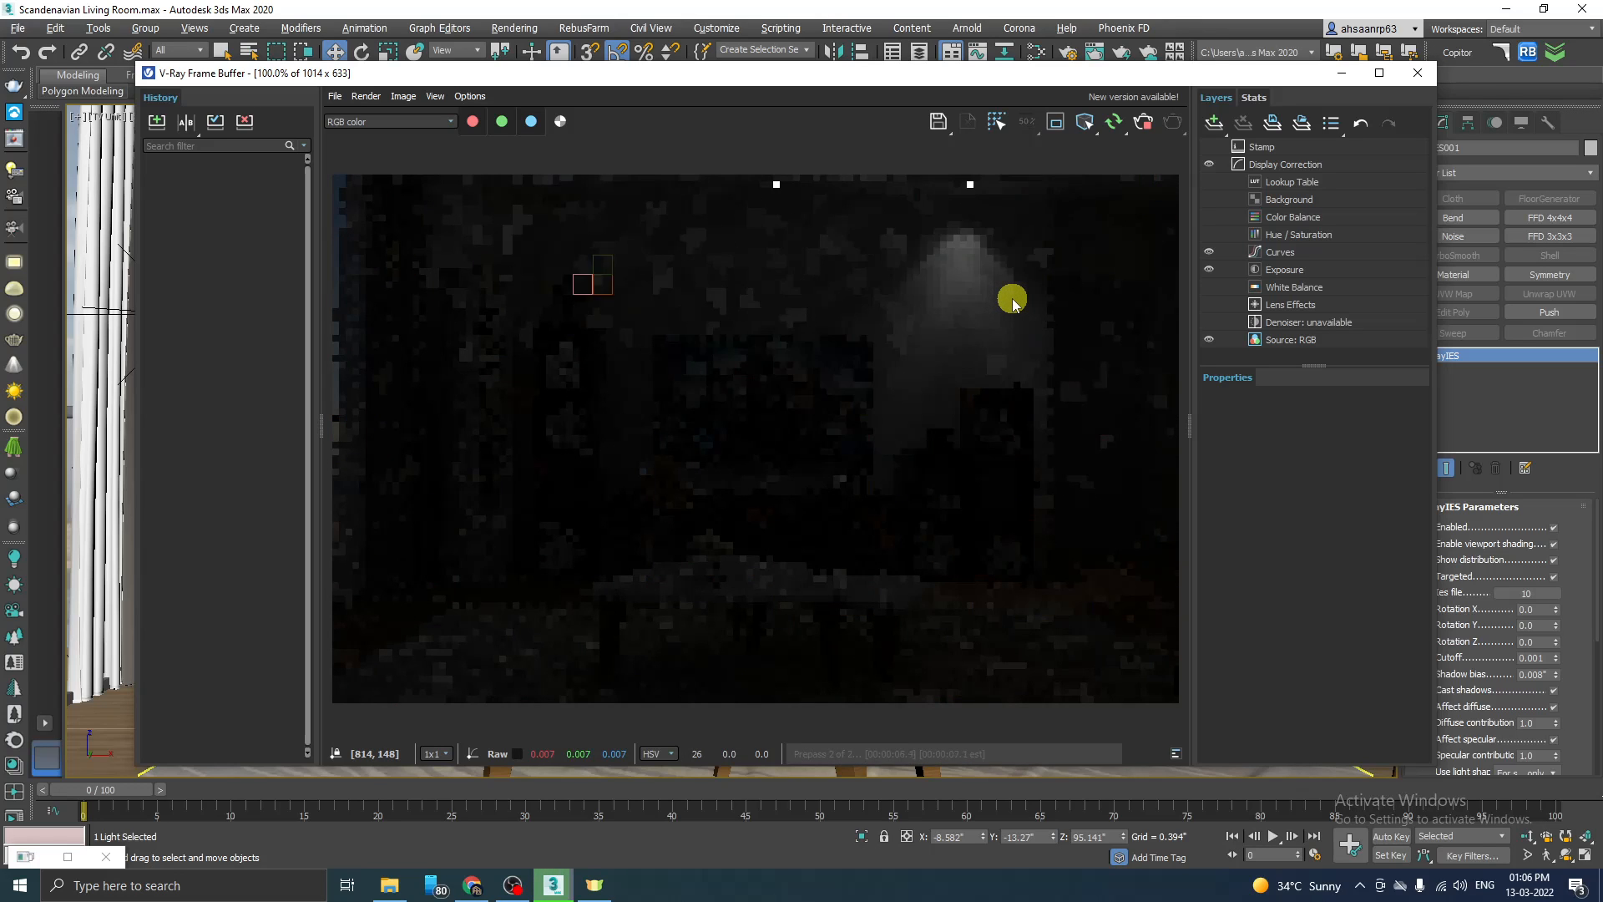
pyautogui.scroll(1, 1020, 255)
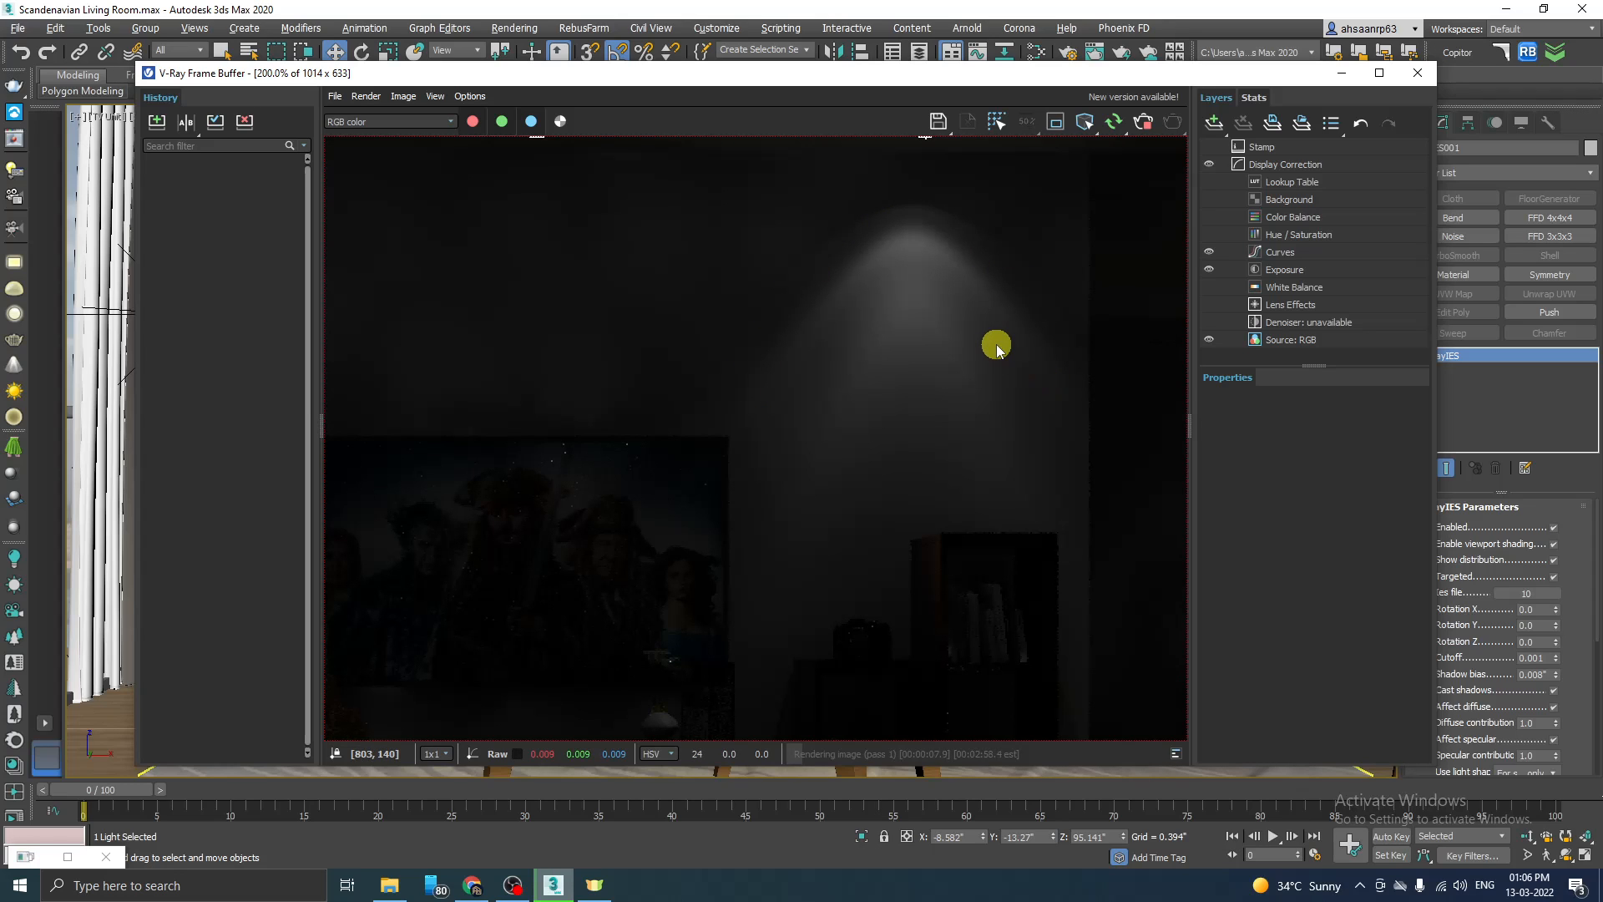
pyautogui.scroll(-2, 1022, 344)
pyautogui.scroll(1, 976, 348)
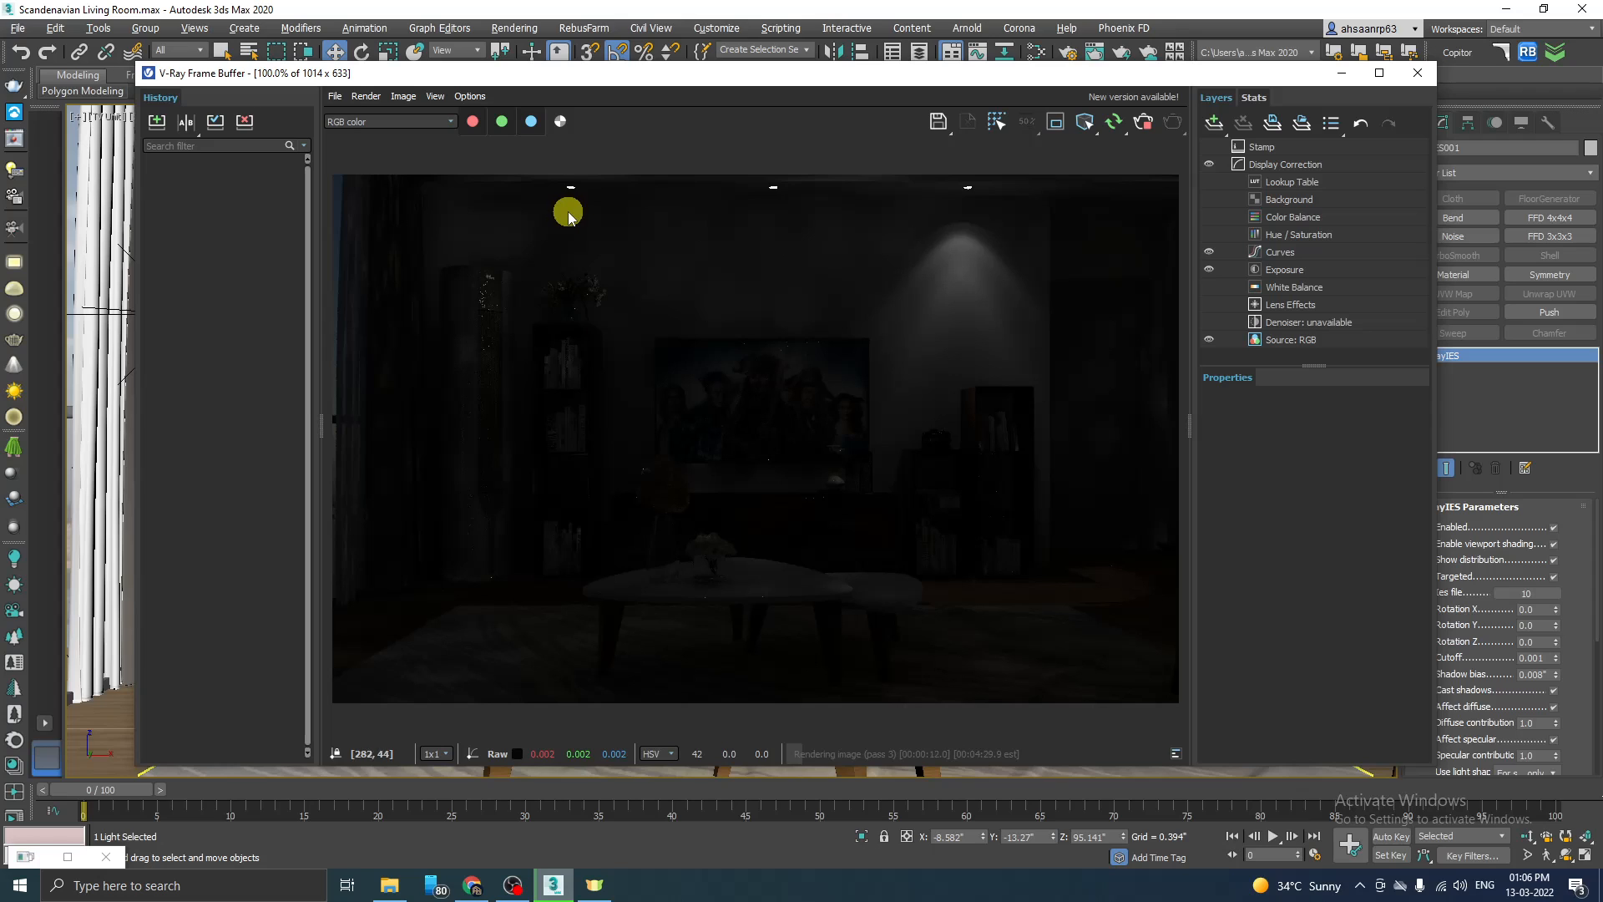
pyautogui.click(1145, 125)
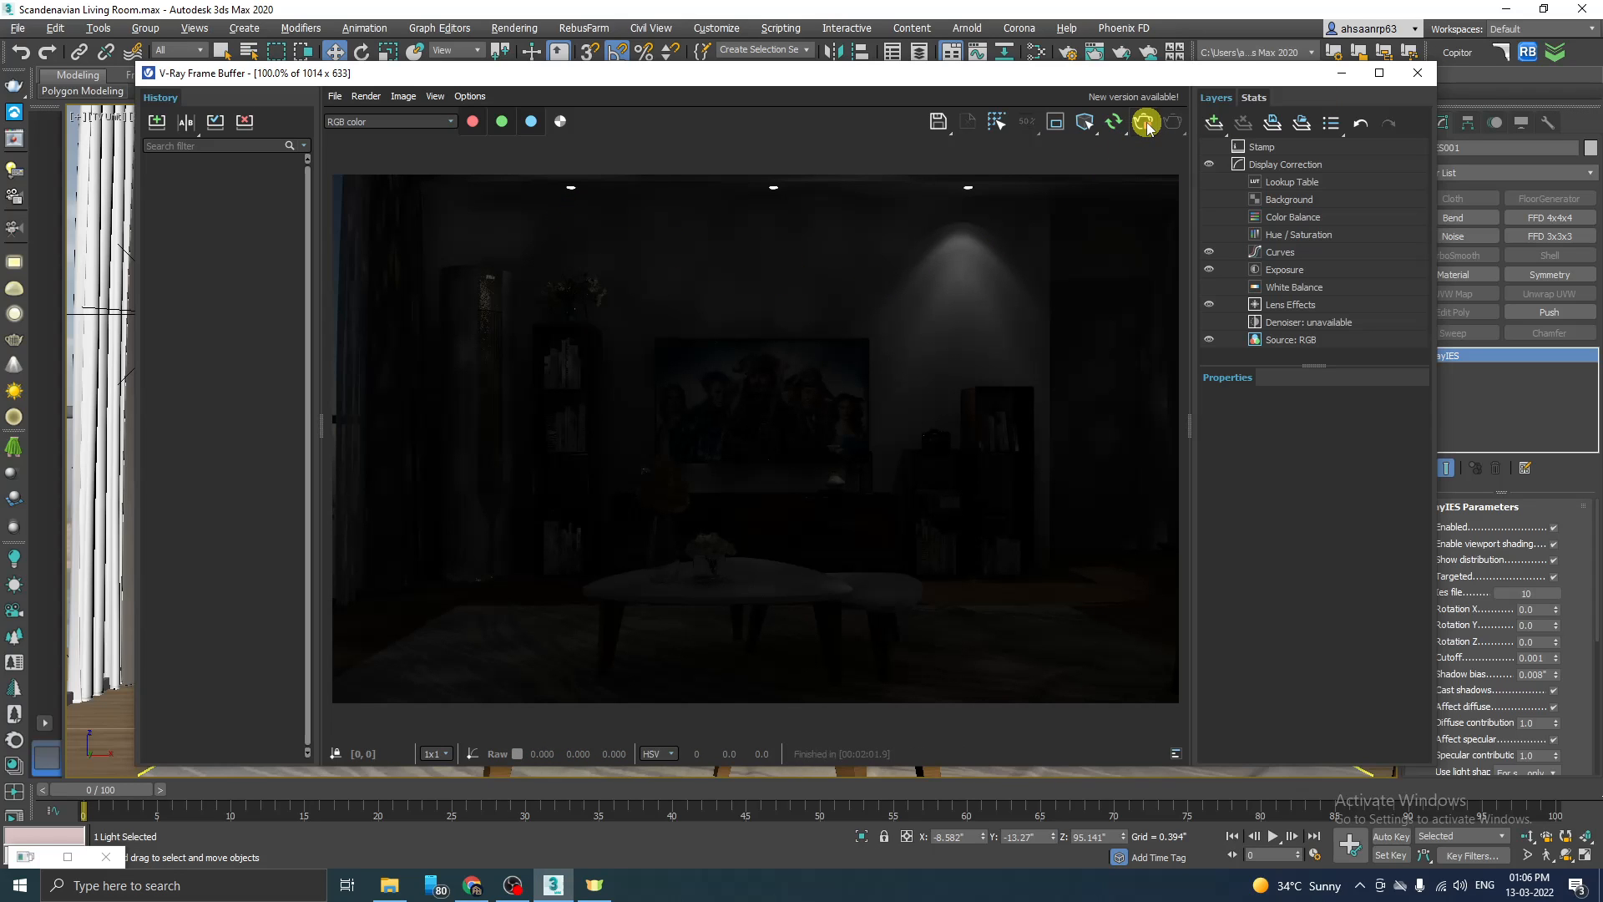
pyautogui.click(1342, 73)
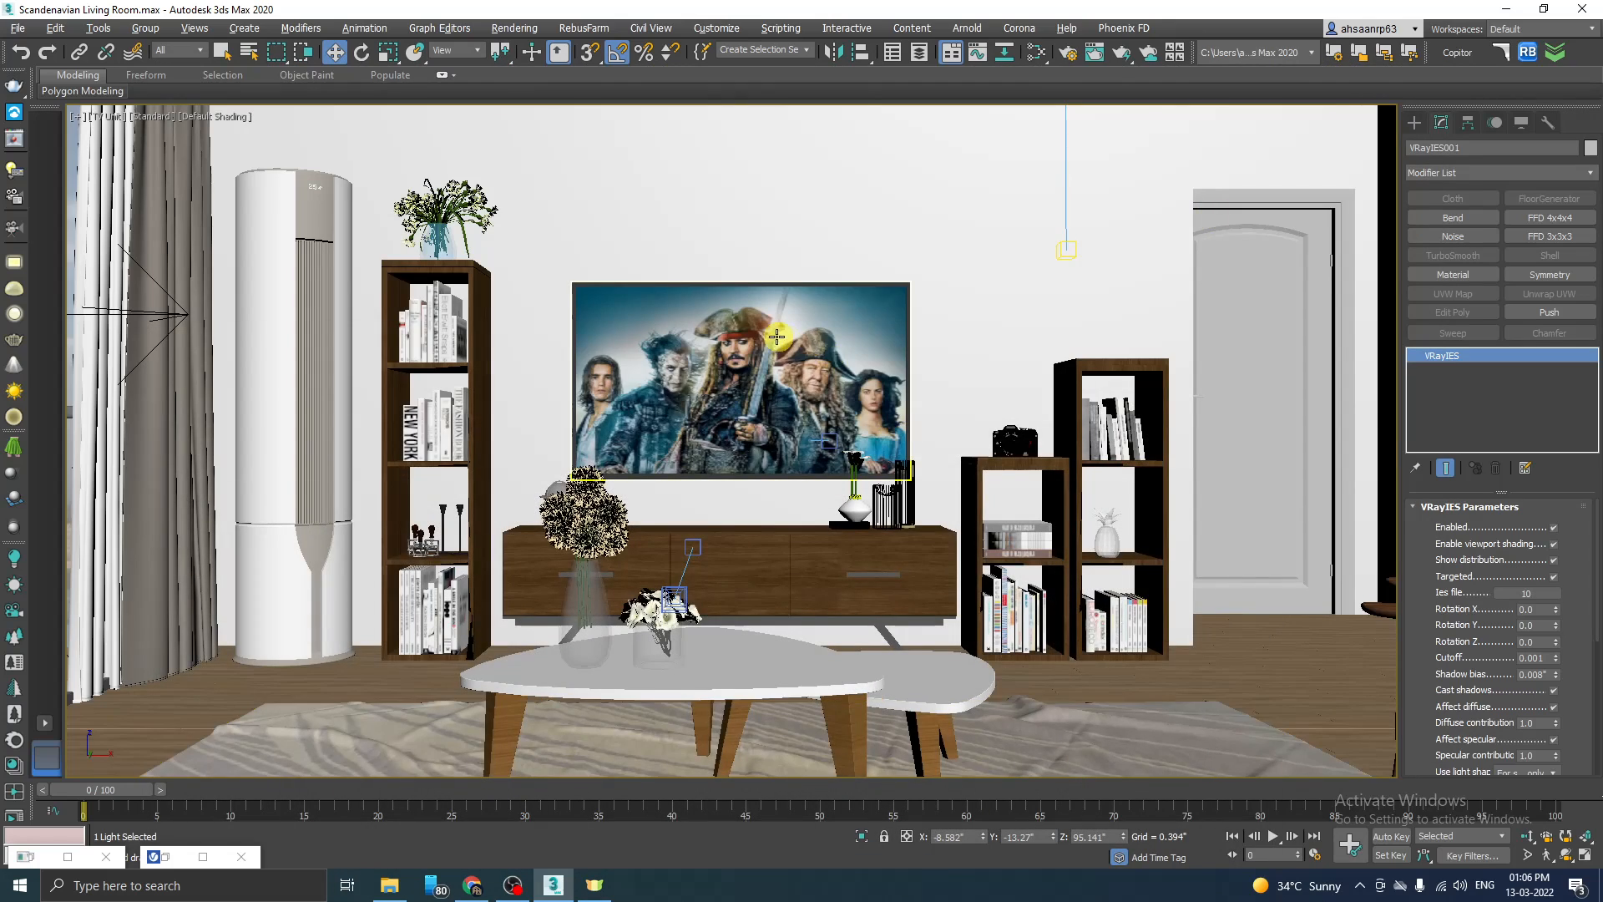
# Step: Switch to the Top view and restrict the selection filter to Lights
pyautogui.hotkey('alt', 'w')
pyautogui.rightClick(619, 243)
pyautogui.hotkey('alt', 'w')
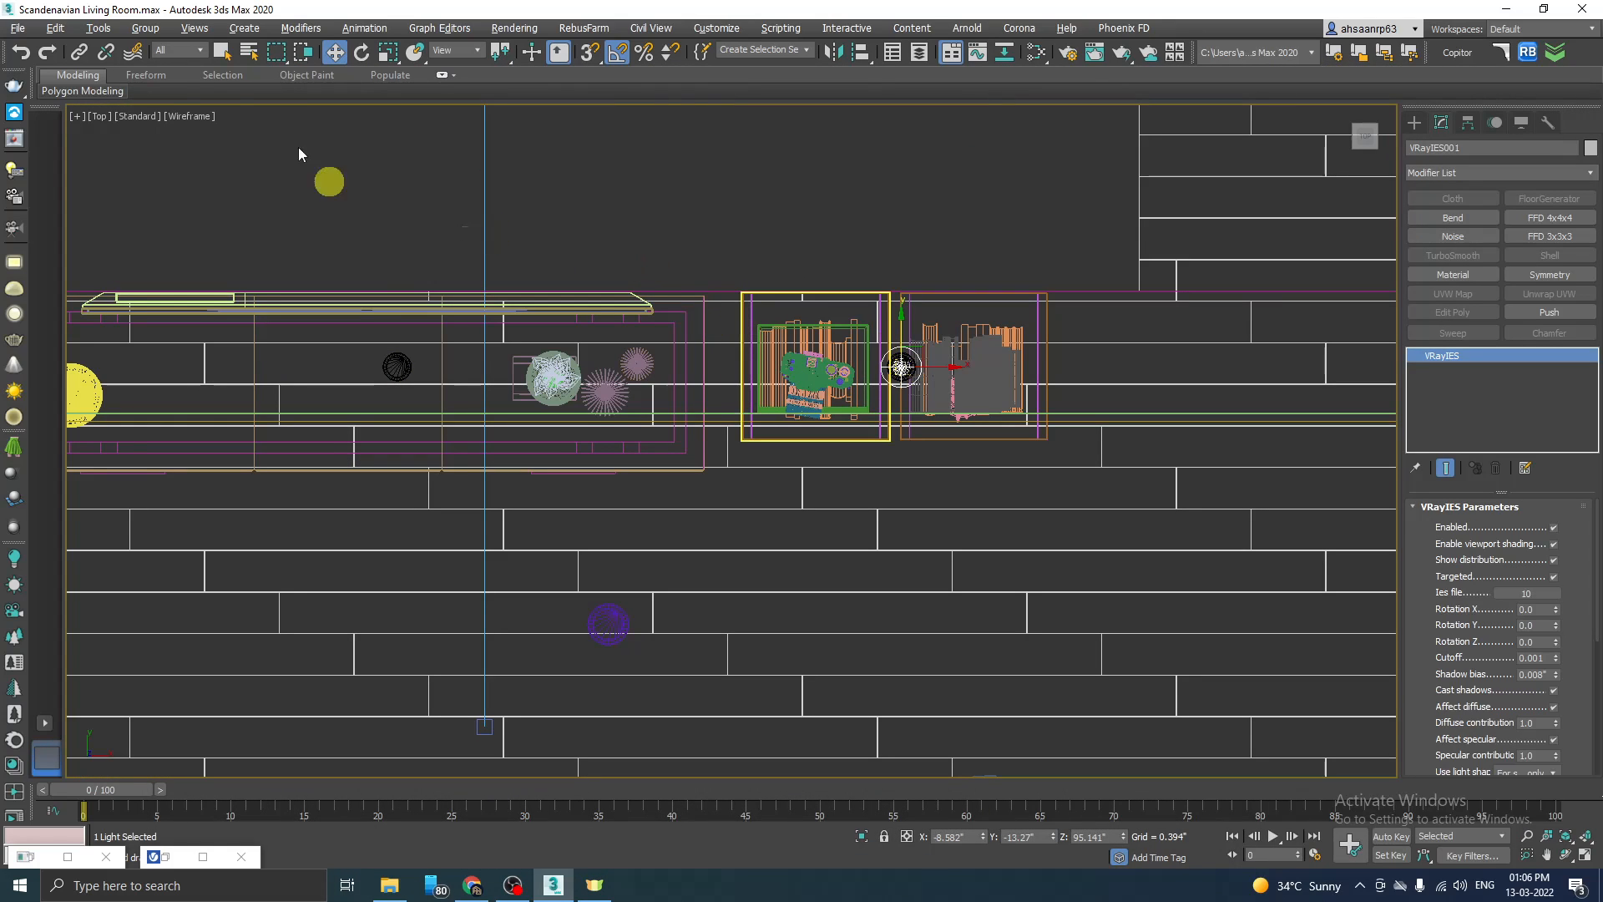
pyautogui.click(179, 50)
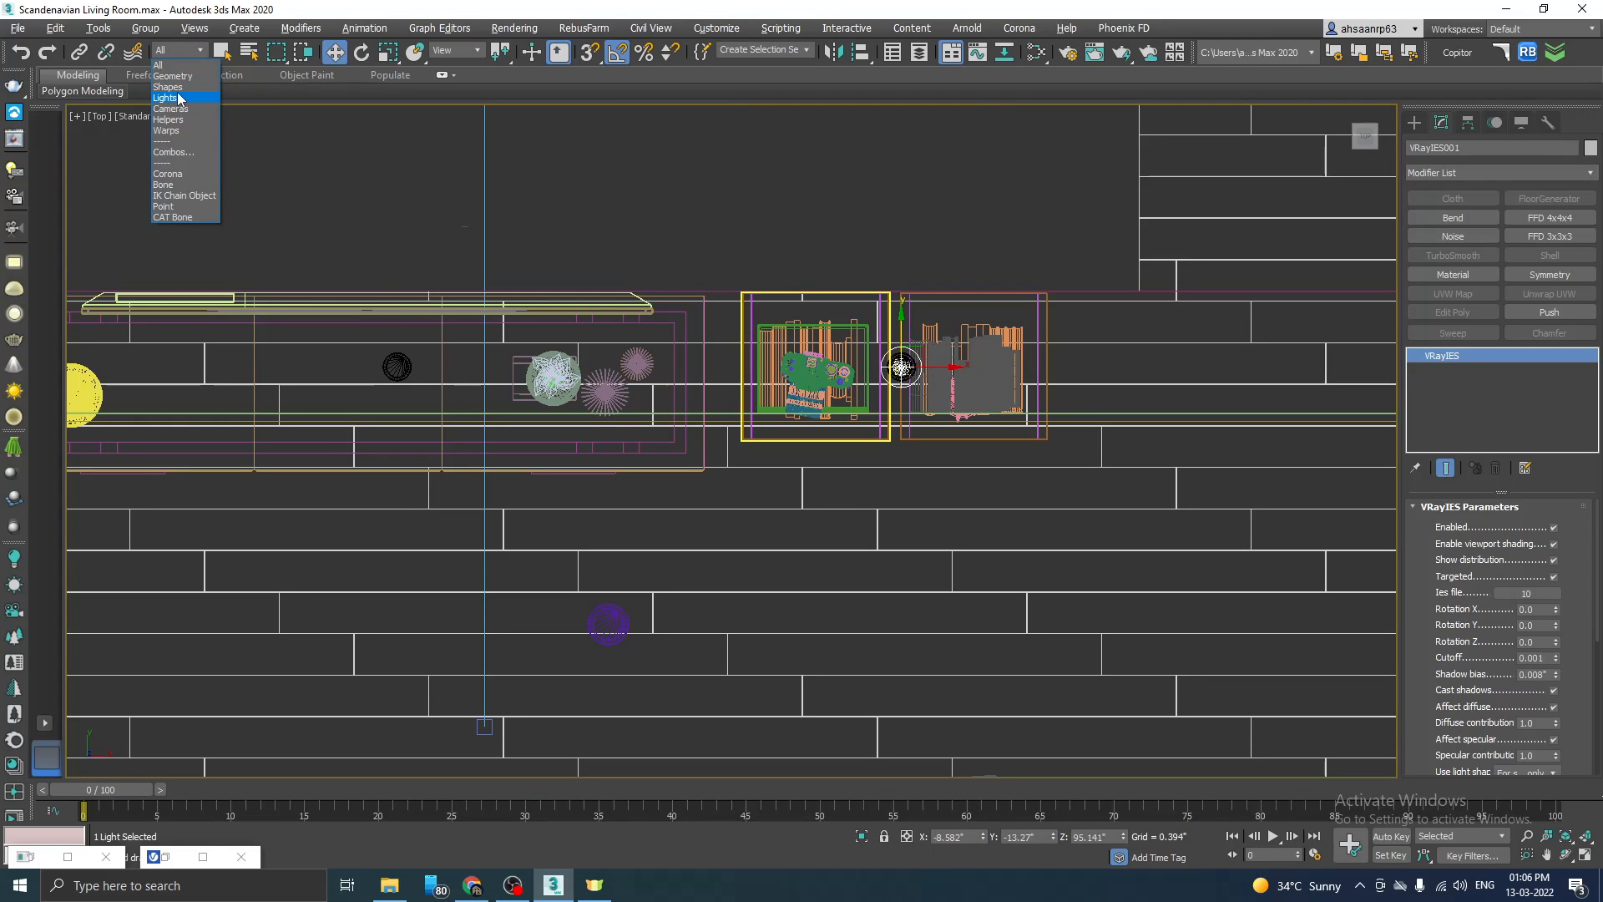
pyautogui.click(178, 94)
# Step: Clone the VRayIES light with its target along X as one instance at the middle ceiling spotlight in front of the TV
pyautogui.click(973, 397)
pyautogui.scroll(3, 978, 400)
pyautogui.moveTo(886, 280); pyautogui.dragTo(784, 401)
pyautogui.scroll(-5, 902, 351)
pyautogui.scroll(2, 960, 359)
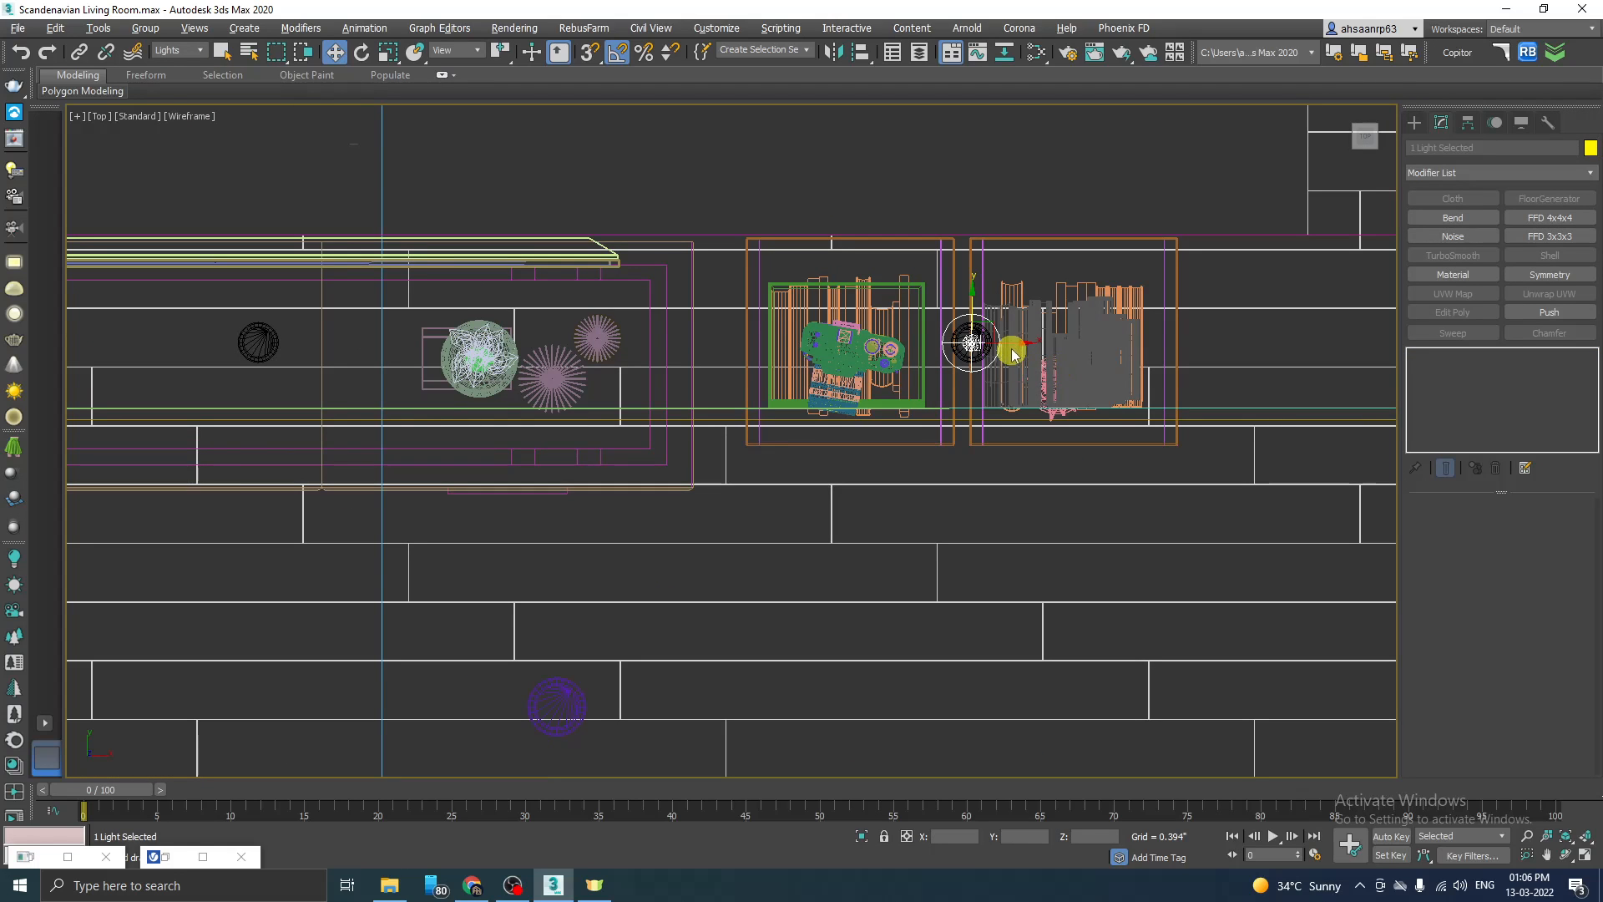
pyautogui.keyDown('shift'); pyautogui.moveTo(1013, 344); pyautogui.dragTo(299, 344); pyautogui.keyUp('shift')
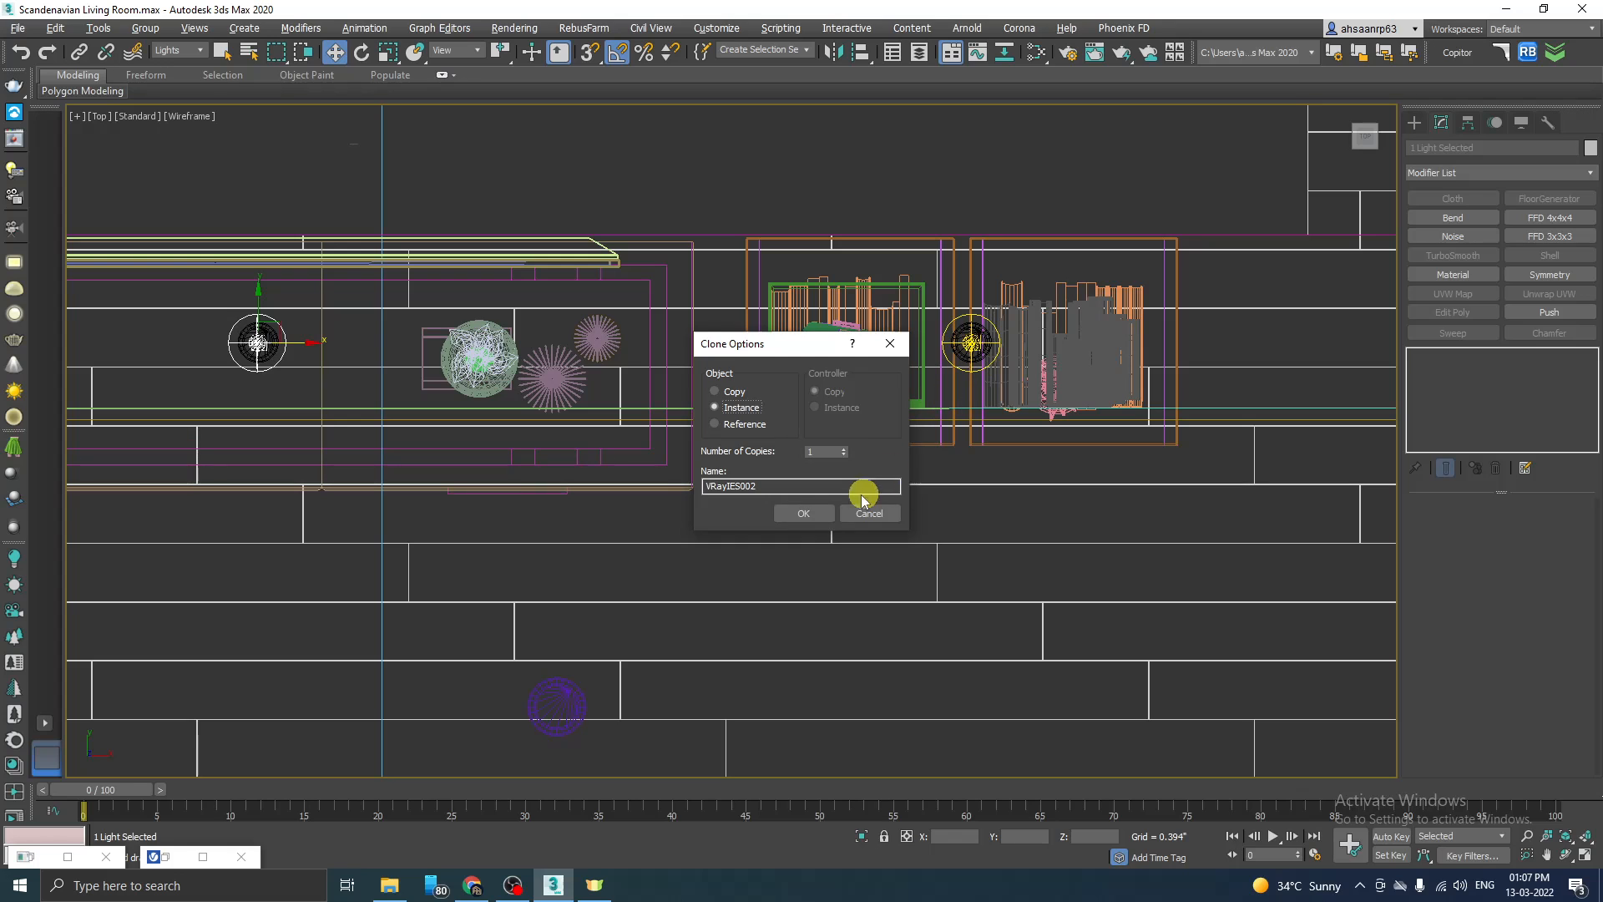
pyautogui.click(808, 513)
# Step: Clone the middle VRayIES light with its target about 50 inches along X to the spotlight above the bookshelf with the purple flowers
pyautogui.scroll(-3, 969, 355)
pyautogui.scroll(3, 377, 354)
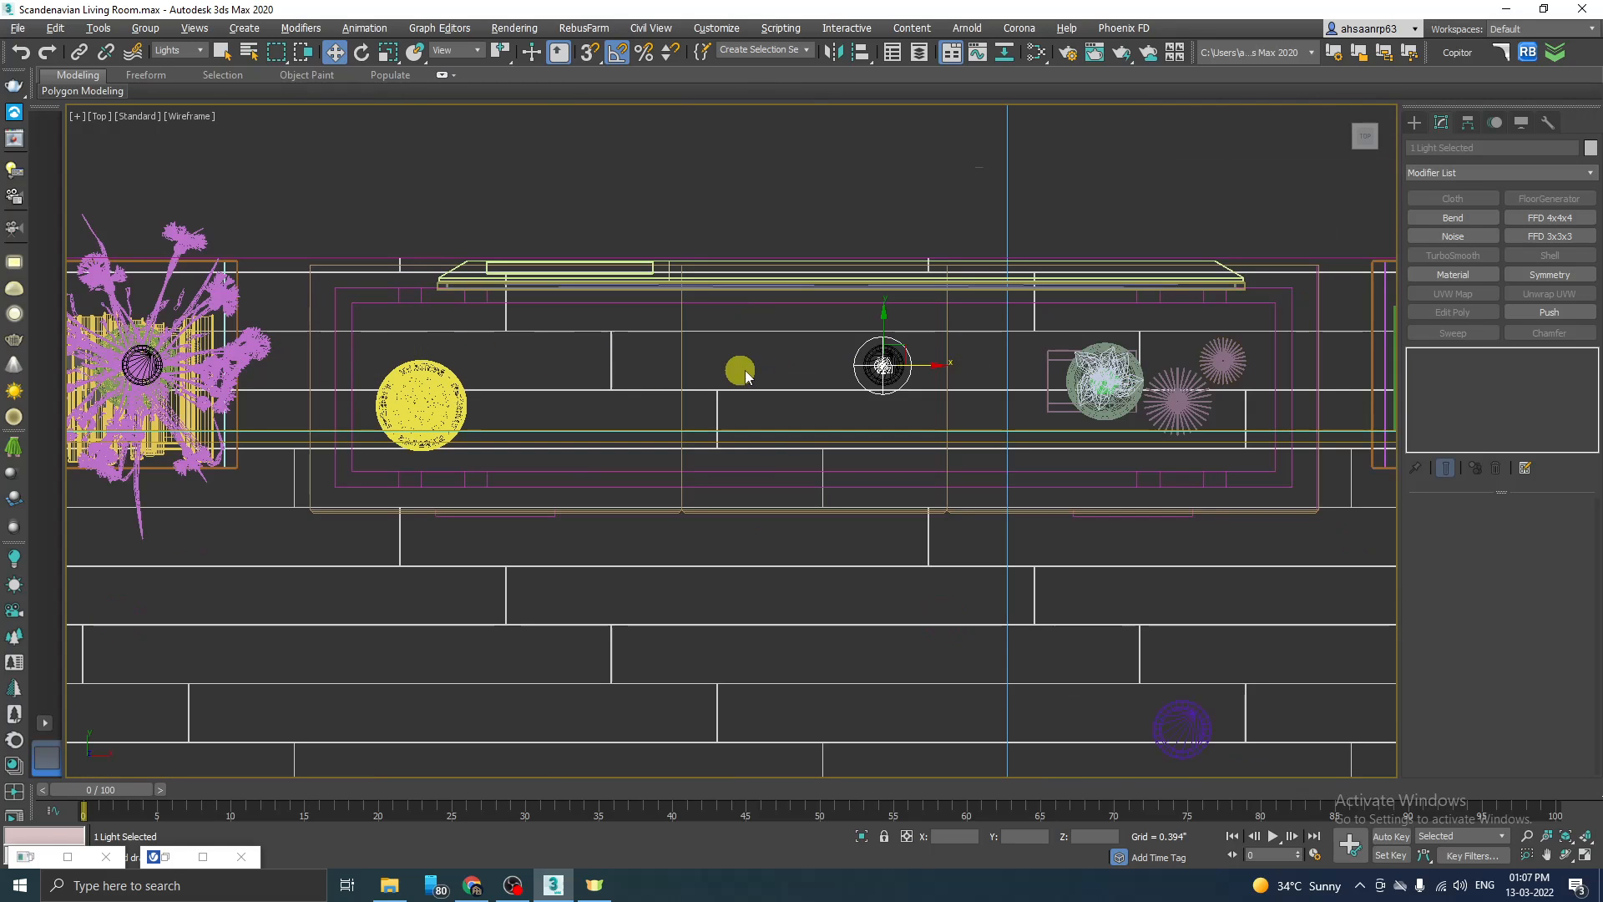
pyautogui.scroll(-5, 935, 409)
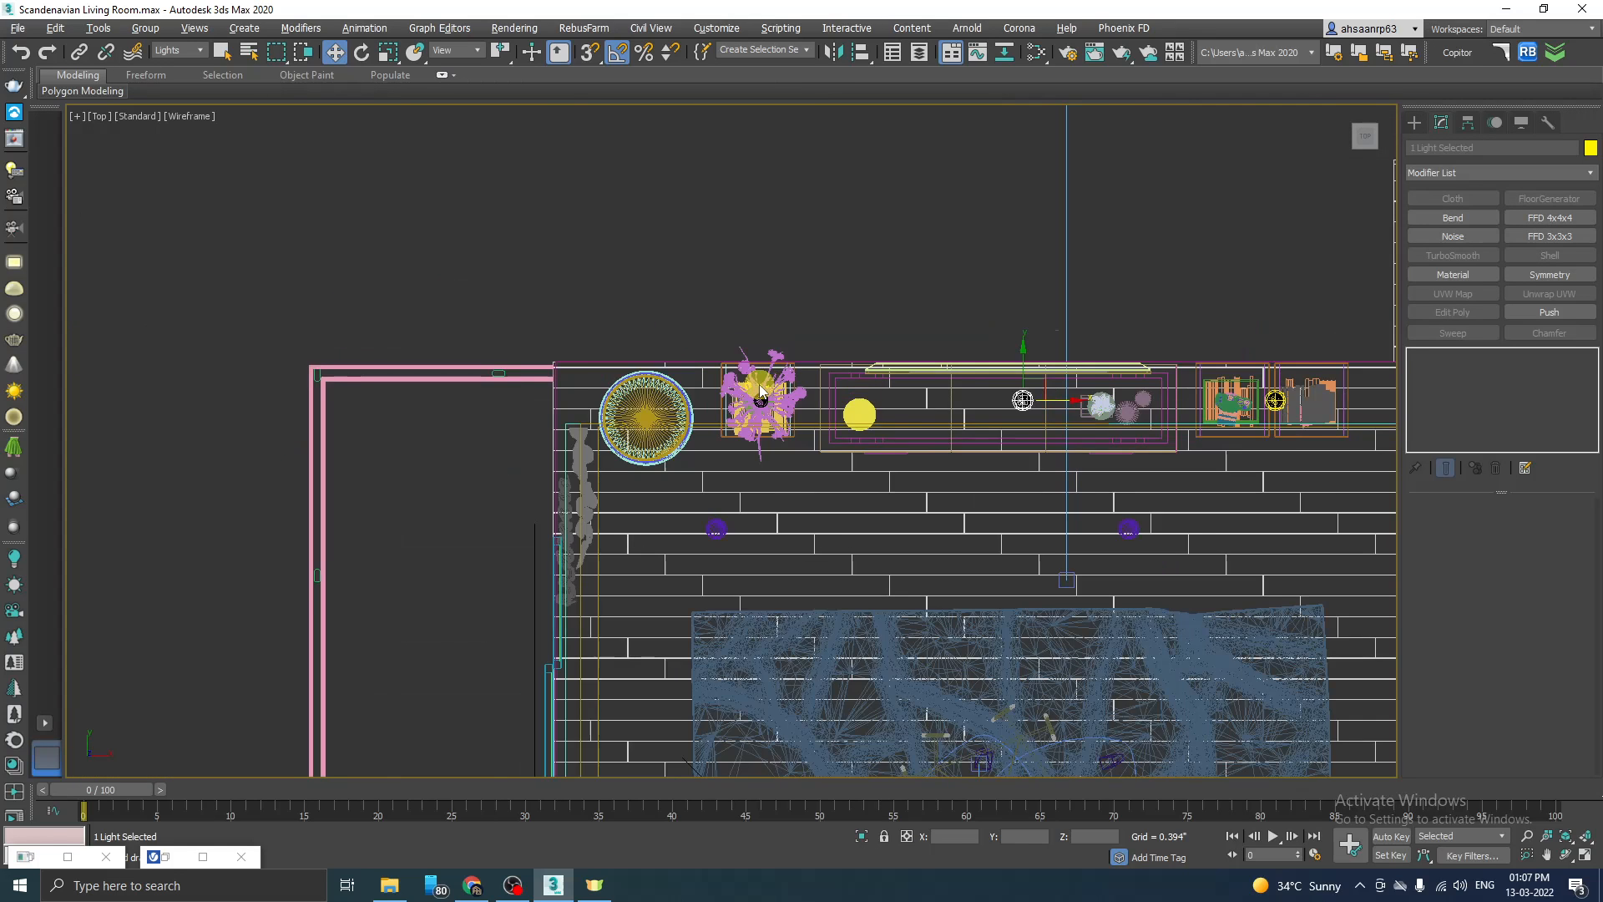
pyautogui.scroll(3, 1018, 435)
pyautogui.moveTo(1260, 403); pyautogui.dragTo(739, 410)
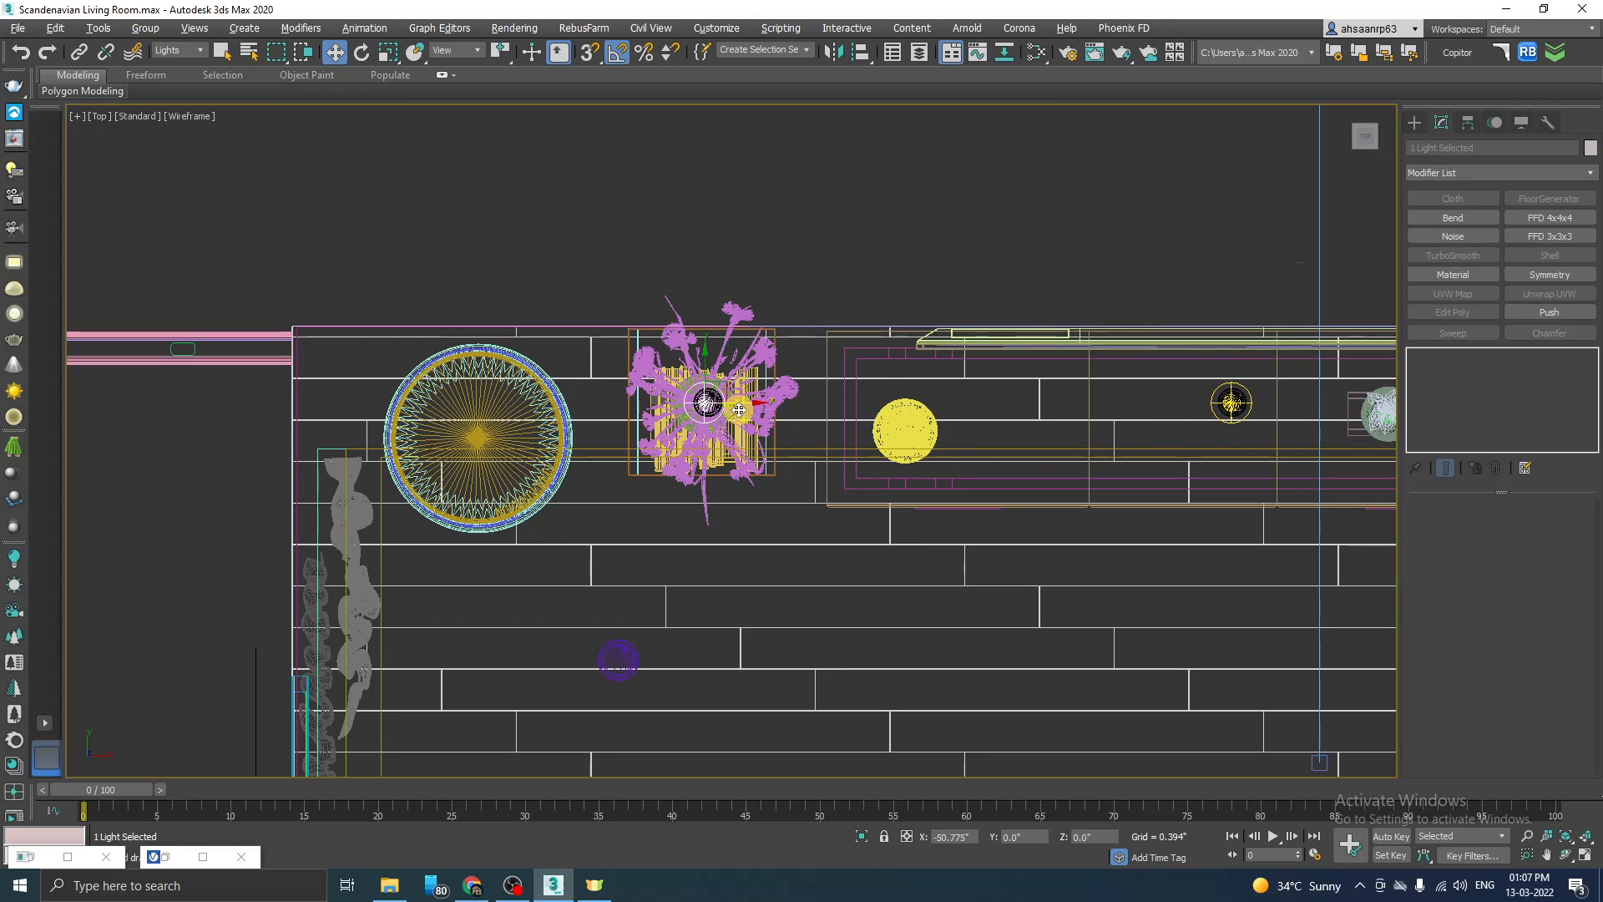
pyautogui.click(814, 509)
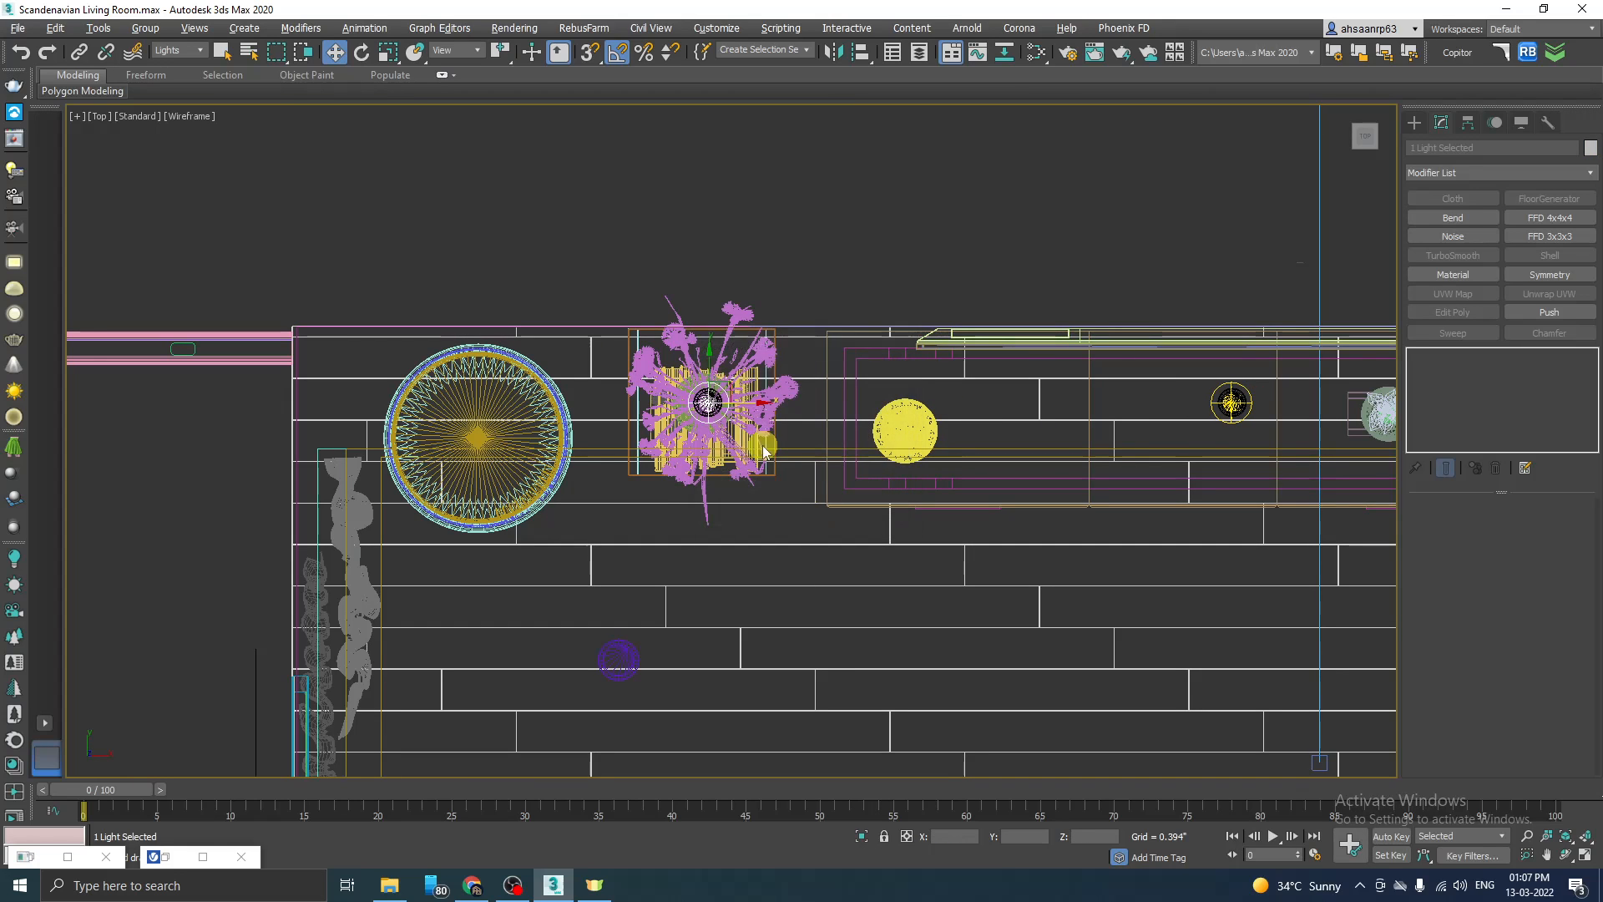
# Step: Check the spacing and height of the three VRayIES lights along the TV wall in the Back view
pyautogui.hotkey('alt', 'w')
pyautogui.middleClick(586, 494)
pyautogui.hotkey('alt', 'w')
pyautogui.hotkey('alt', 'w')
pyautogui.middleClick(1023, 284)
pyautogui.hotkey('alt', 'w')
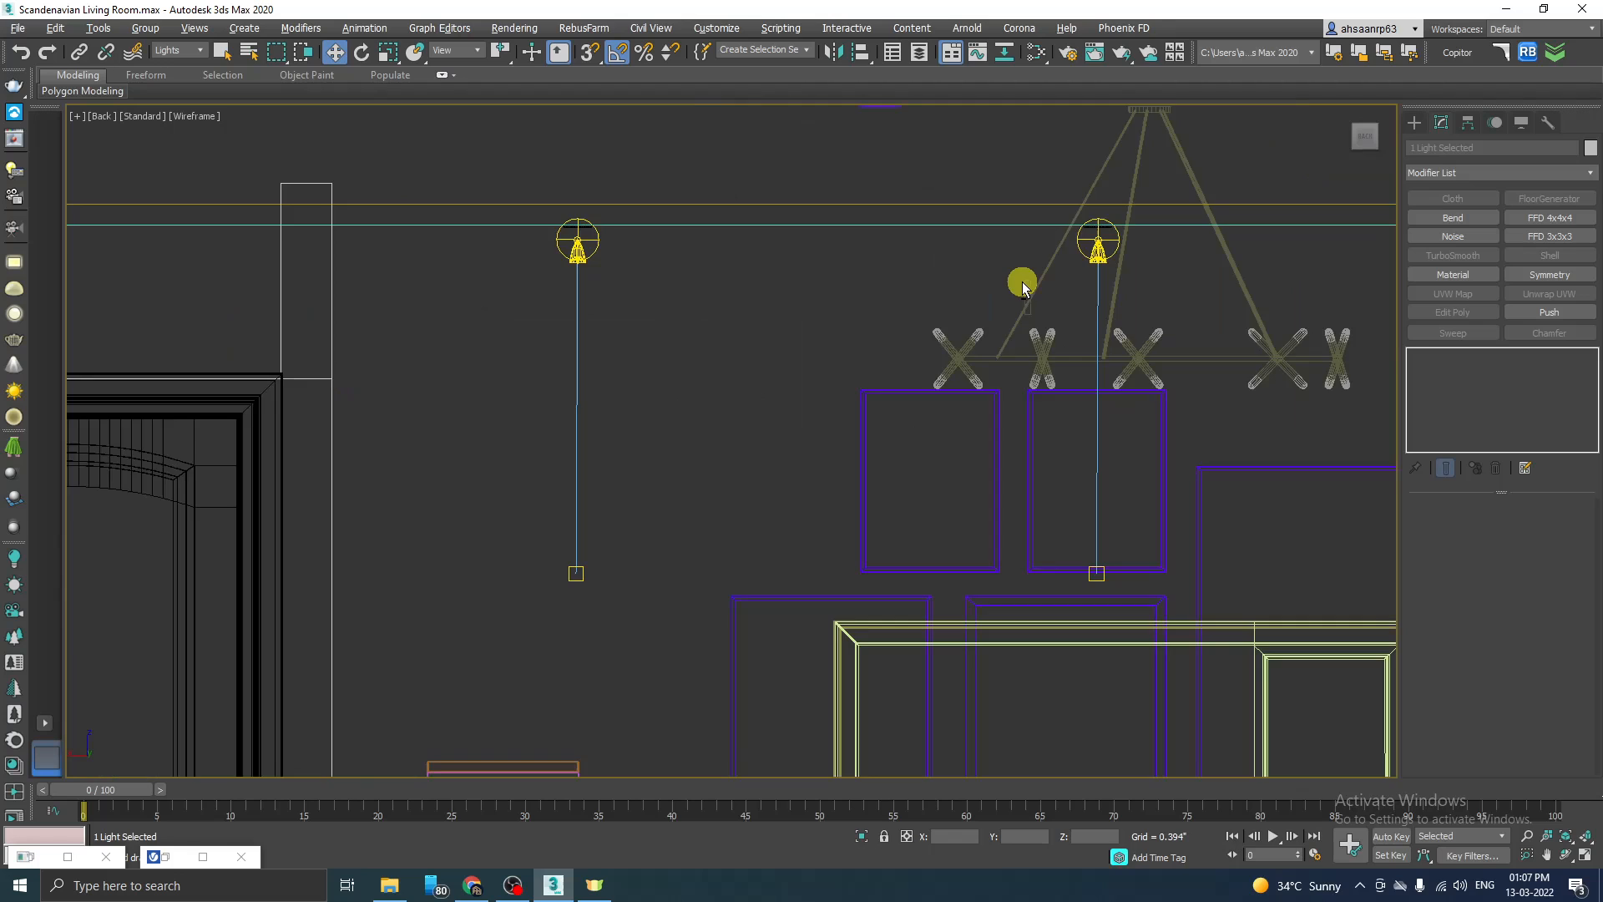
pyautogui.scroll(-3, 601, 396)
pyautogui.moveTo(855, 385); pyautogui.dragTo(779, 389, button='middle')
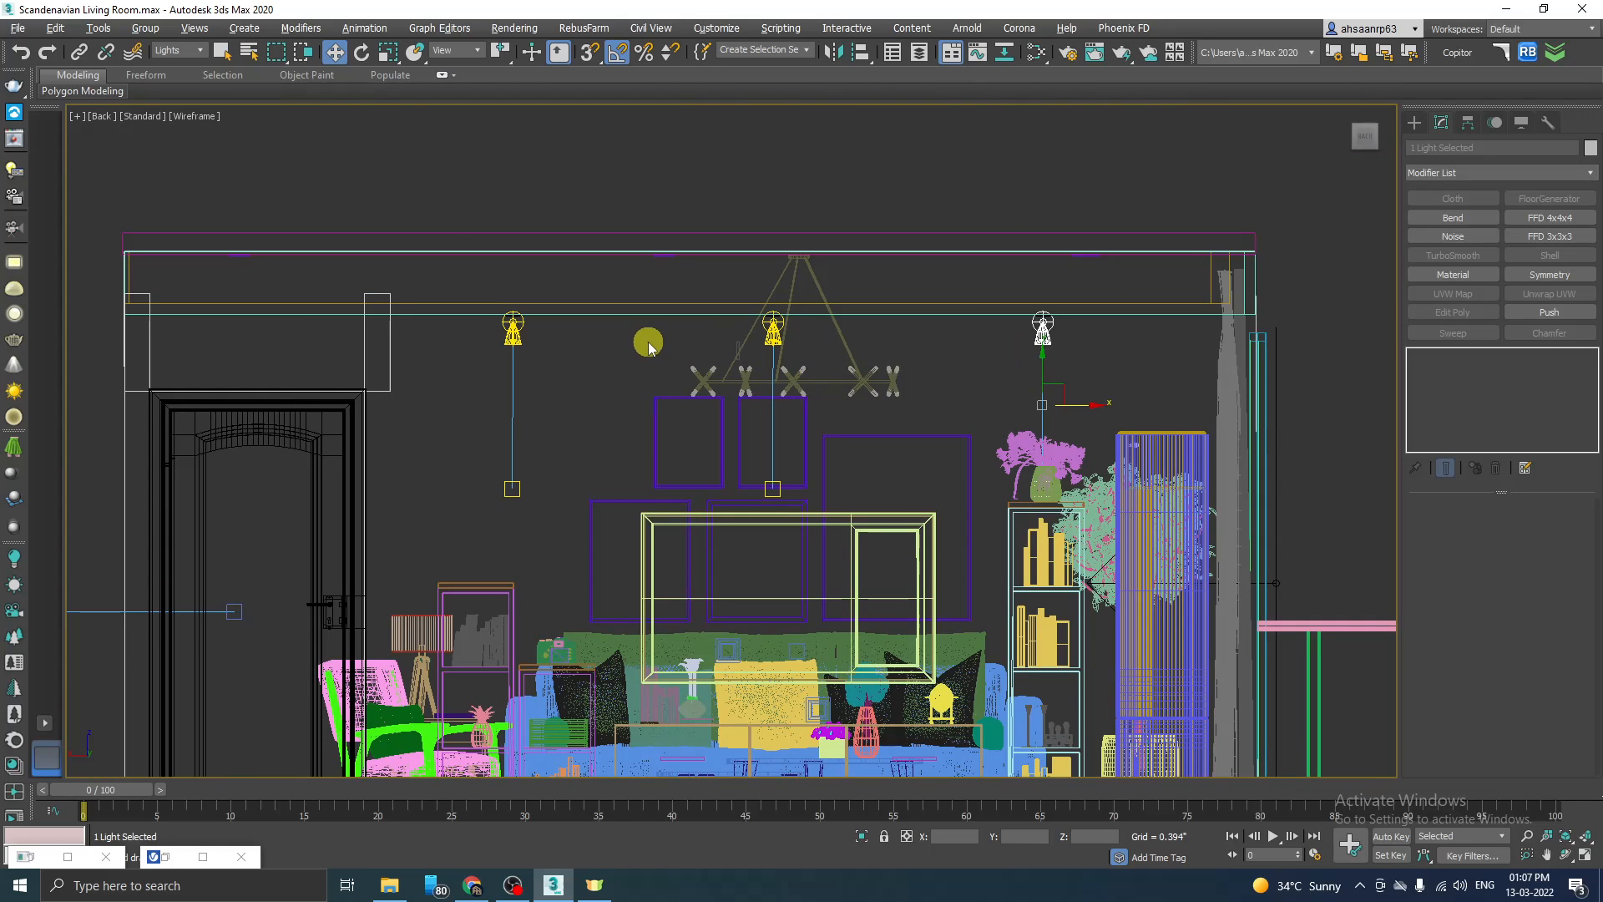
# Step: Clone the three TV-wall VRayIES lights with their targets along Y as instances at the next row of ceiling spotlights in the Top view
pyautogui.hotkey('alt', 'w')
pyautogui.middleClick(350, 250)
pyautogui.hotkey('alt', 'w')
pyautogui.moveTo(469, 258); pyautogui.dragTo(1017, 388)
pyautogui.scroll(2, 891, 443)
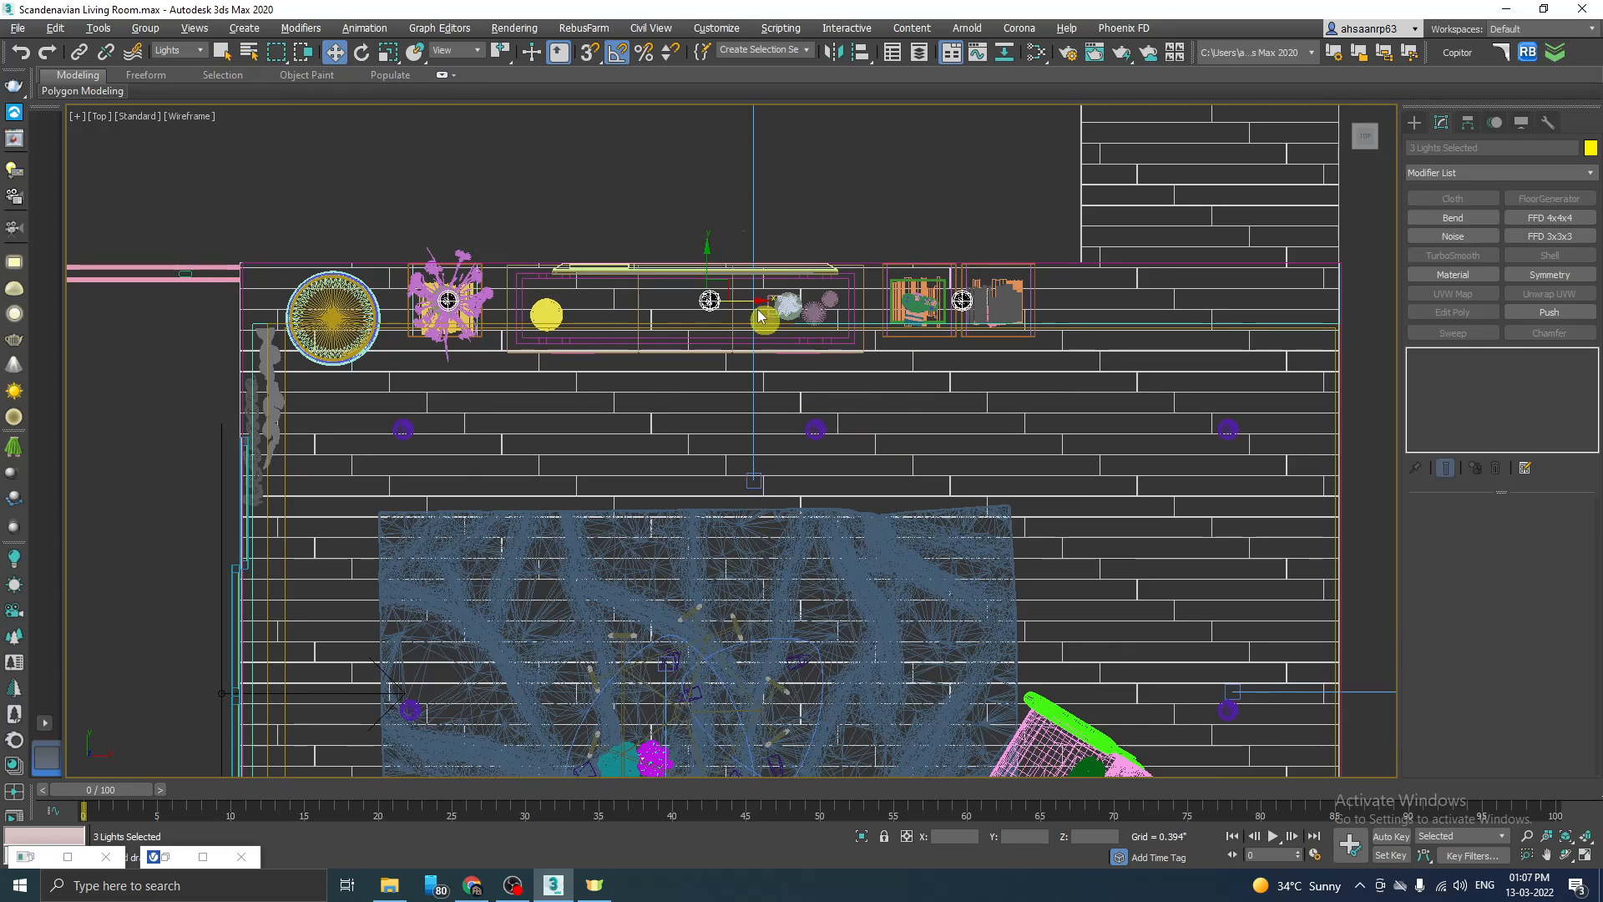
pyautogui.keyDown('shift'); pyautogui.moveTo(715, 260); pyautogui.dragTo(707, 385); pyautogui.keyUp('shift')
pyautogui.click(757, 406)
pyautogui.click(801, 512)
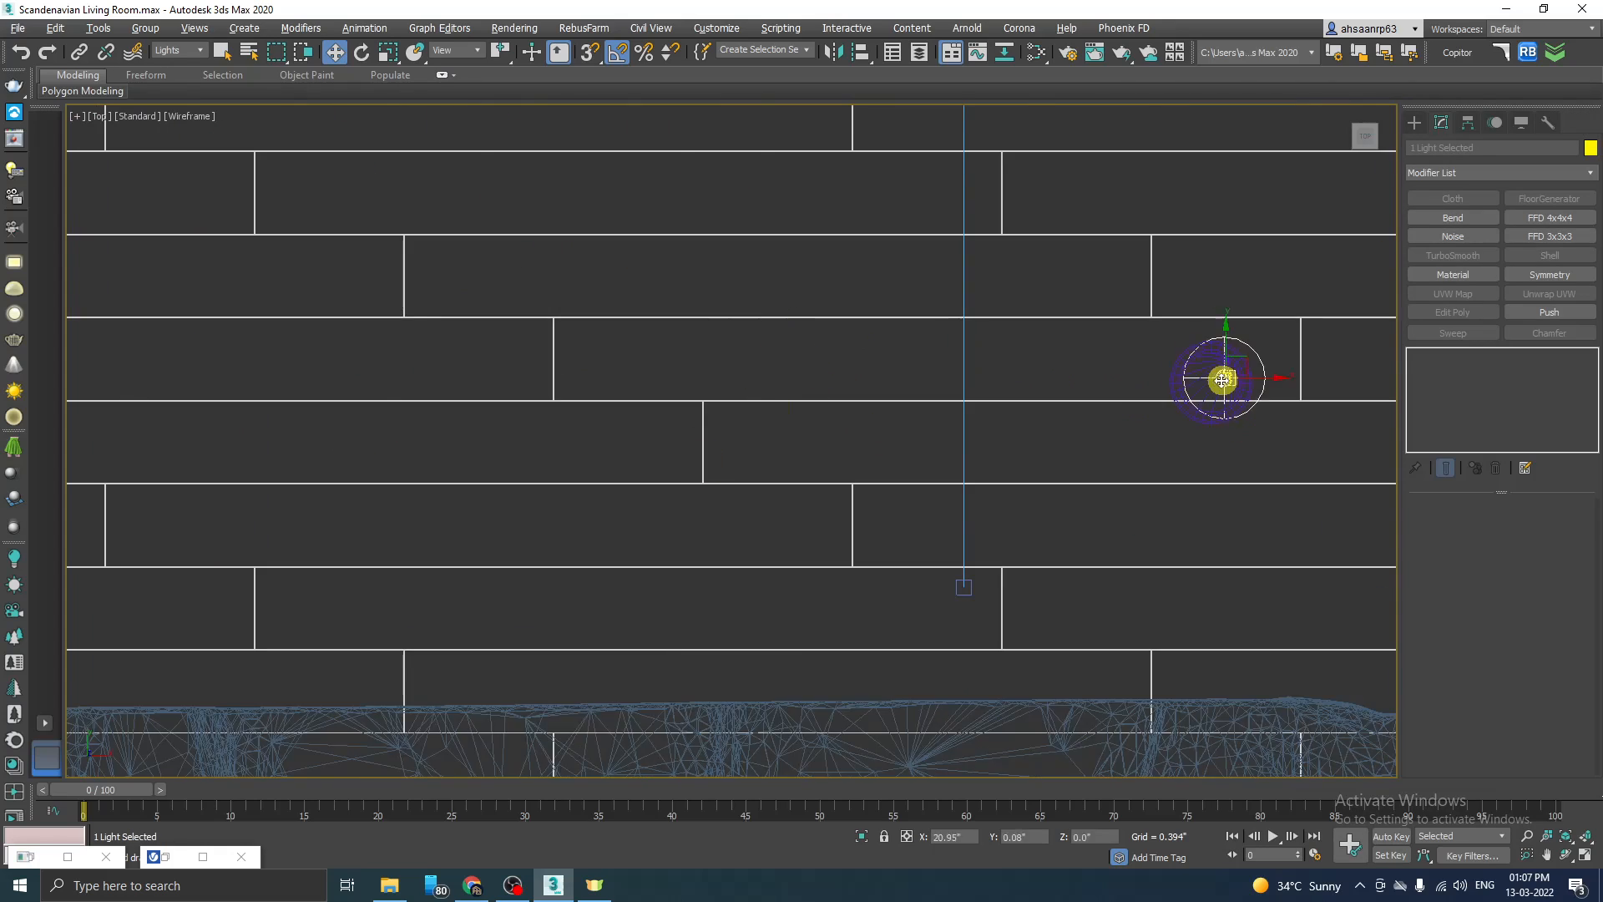
# Step: Align the remaining cloned VRayIES lights with their ceiling spotlights in the Top view
pyautogui.moveTo(1083, 353); pyautogui.dragTo(348, 422)
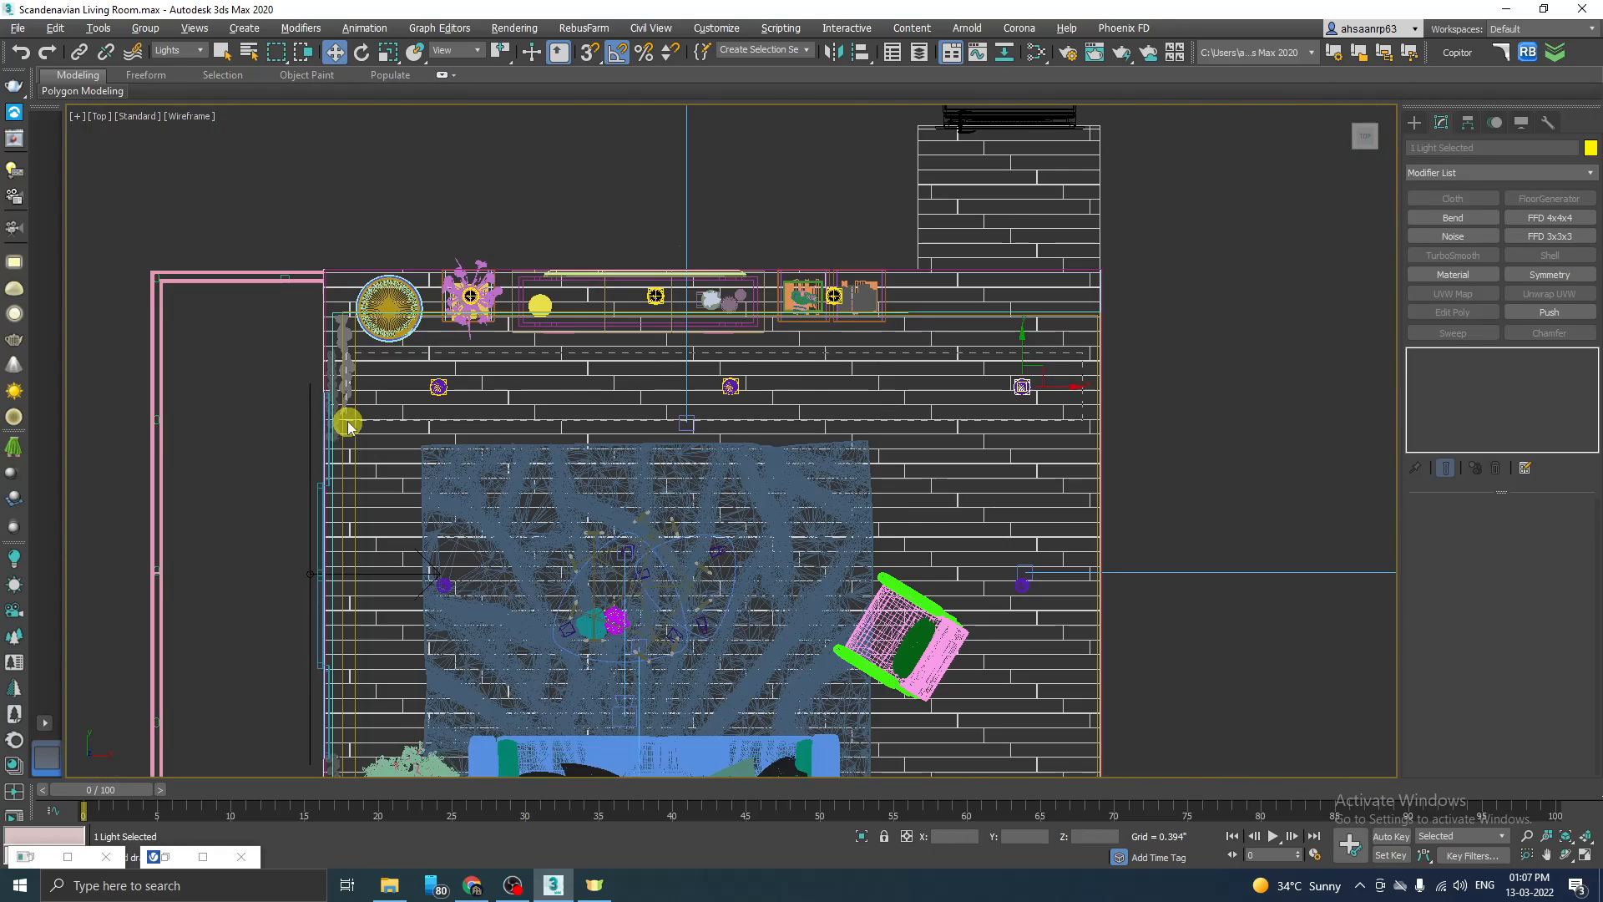
pyautogui.keyDown('shift'); pyautogui.moveTo(730, 338); pyautogui.dragTo(730, 536); pyautogui.keyUp('shift')
pyautogui.scroll(4, 727, 576)
pyautogui.moveTo(1302, 362); pyautogui.dragTo(1127, 383, button='middle')
pyautogui.click(1132, 384)
pyautogui.moveTo(835, 418); pyautogui.dragTo(1114, 346, button='middle')
pyautogui.scroll(-2, 722, 334)
pyautogui.keyDown('shift'); pyautogui.moveTo(1244, 563); pyautogui.dragTo(976, 567); pyautogui.keyUp('shift')
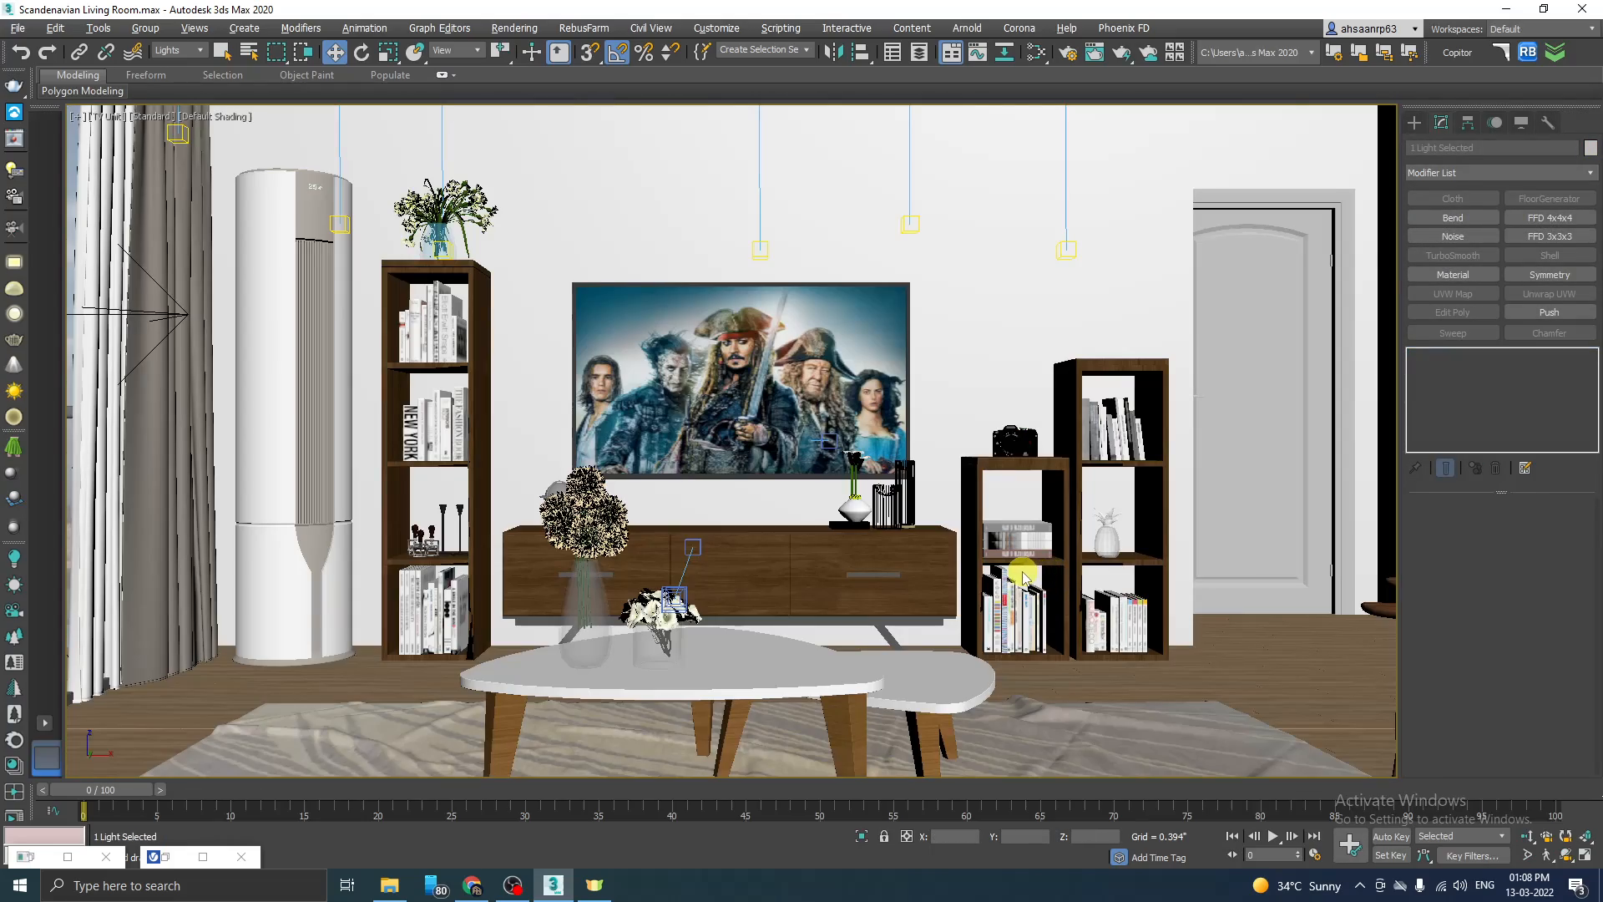
# Step: Examine the height of the VRayIES lights against the ceiling spotlights across the whole room in the Perspective view
pyautogui.press('p')
pyautogui.scroll(-8, 857, 529)
pyautogui.keyDown('alt'); pyautogui.moveTo(1007, 528); pyautogui.dragTo(854, 504, button='middle'); pyautogui.keyUp('alt')
pyautogui.scroll(-4, 890, 670)
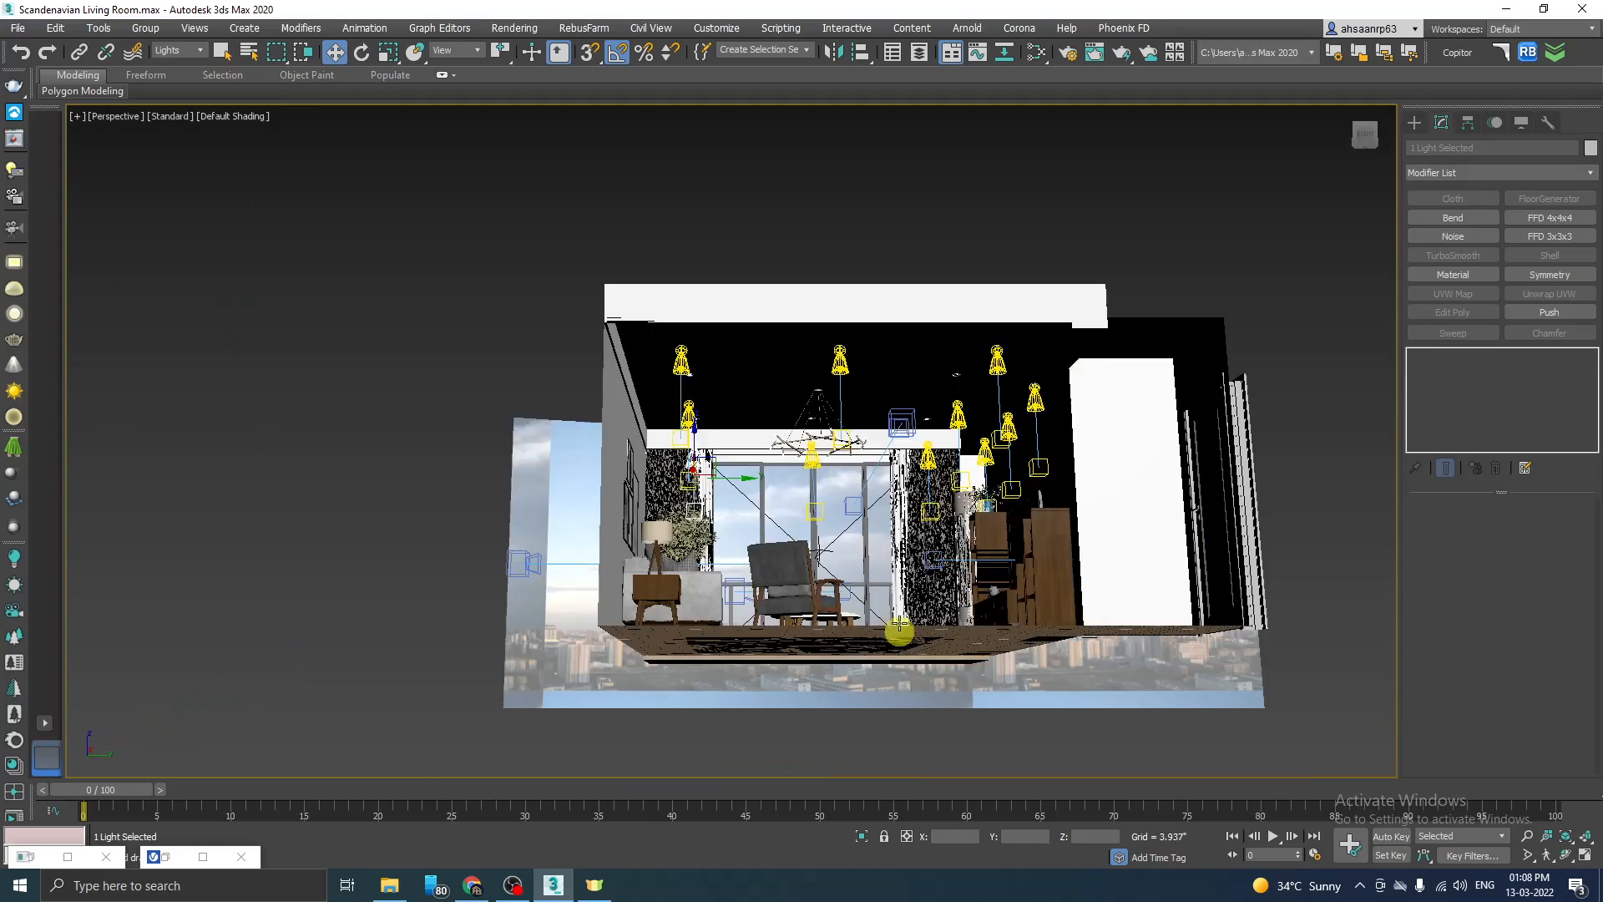
pyautogui.keyDown('alt'); pyautogui.moveTo(911, 553); pyautogui.dragTo(913, 526, button='middle'); pyautogui.keyUp('alt')
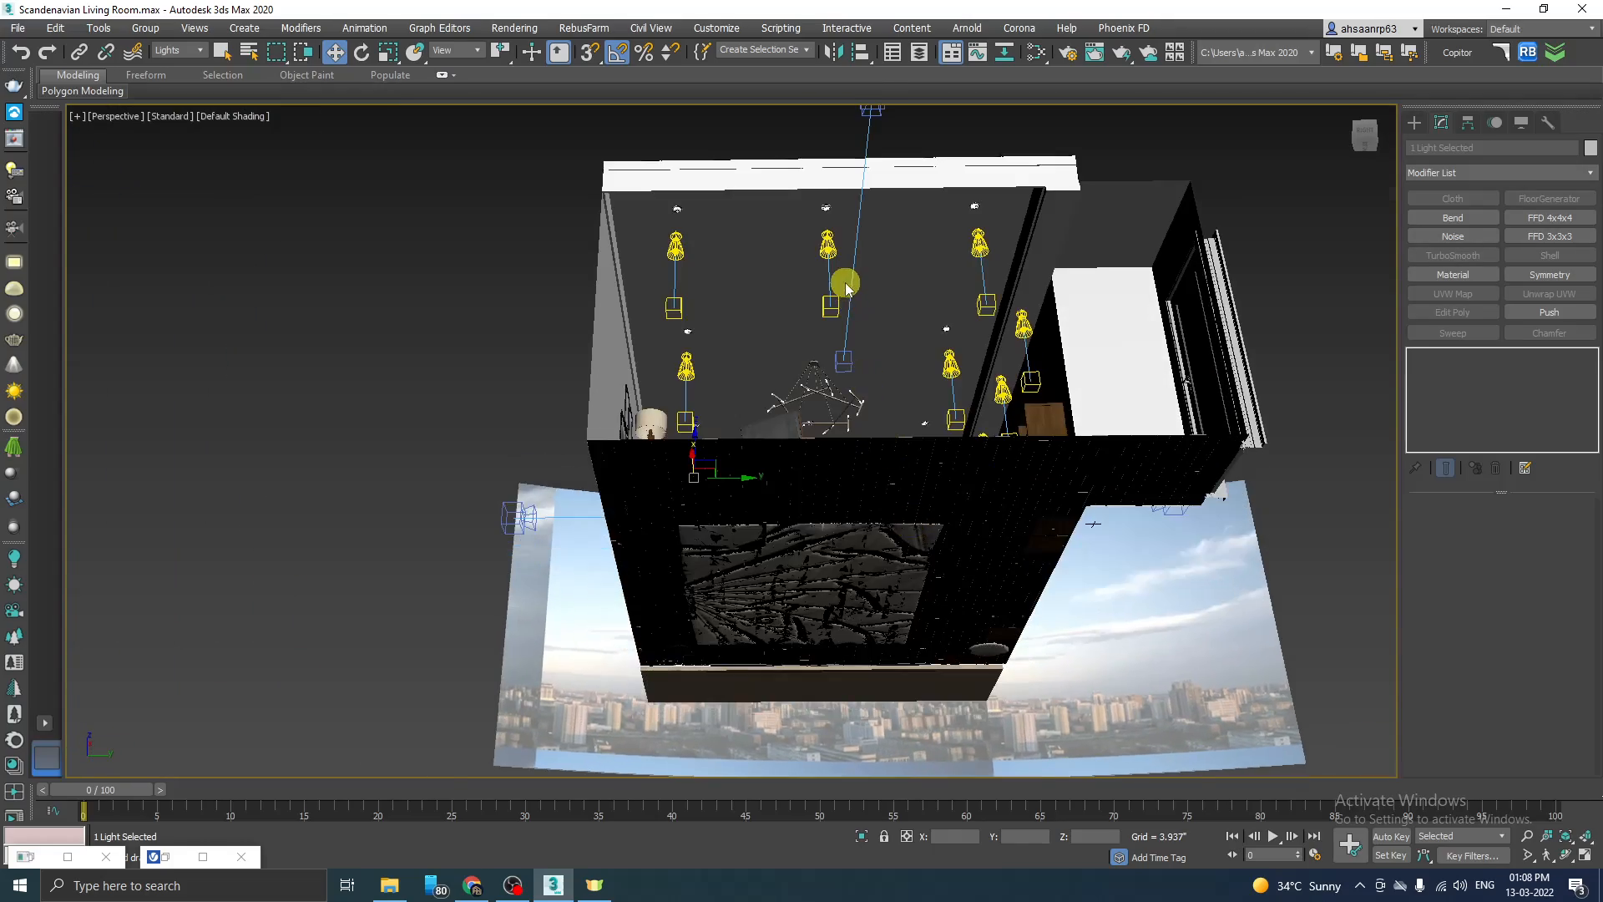
pyautogui.scroll(5, 848, 279)
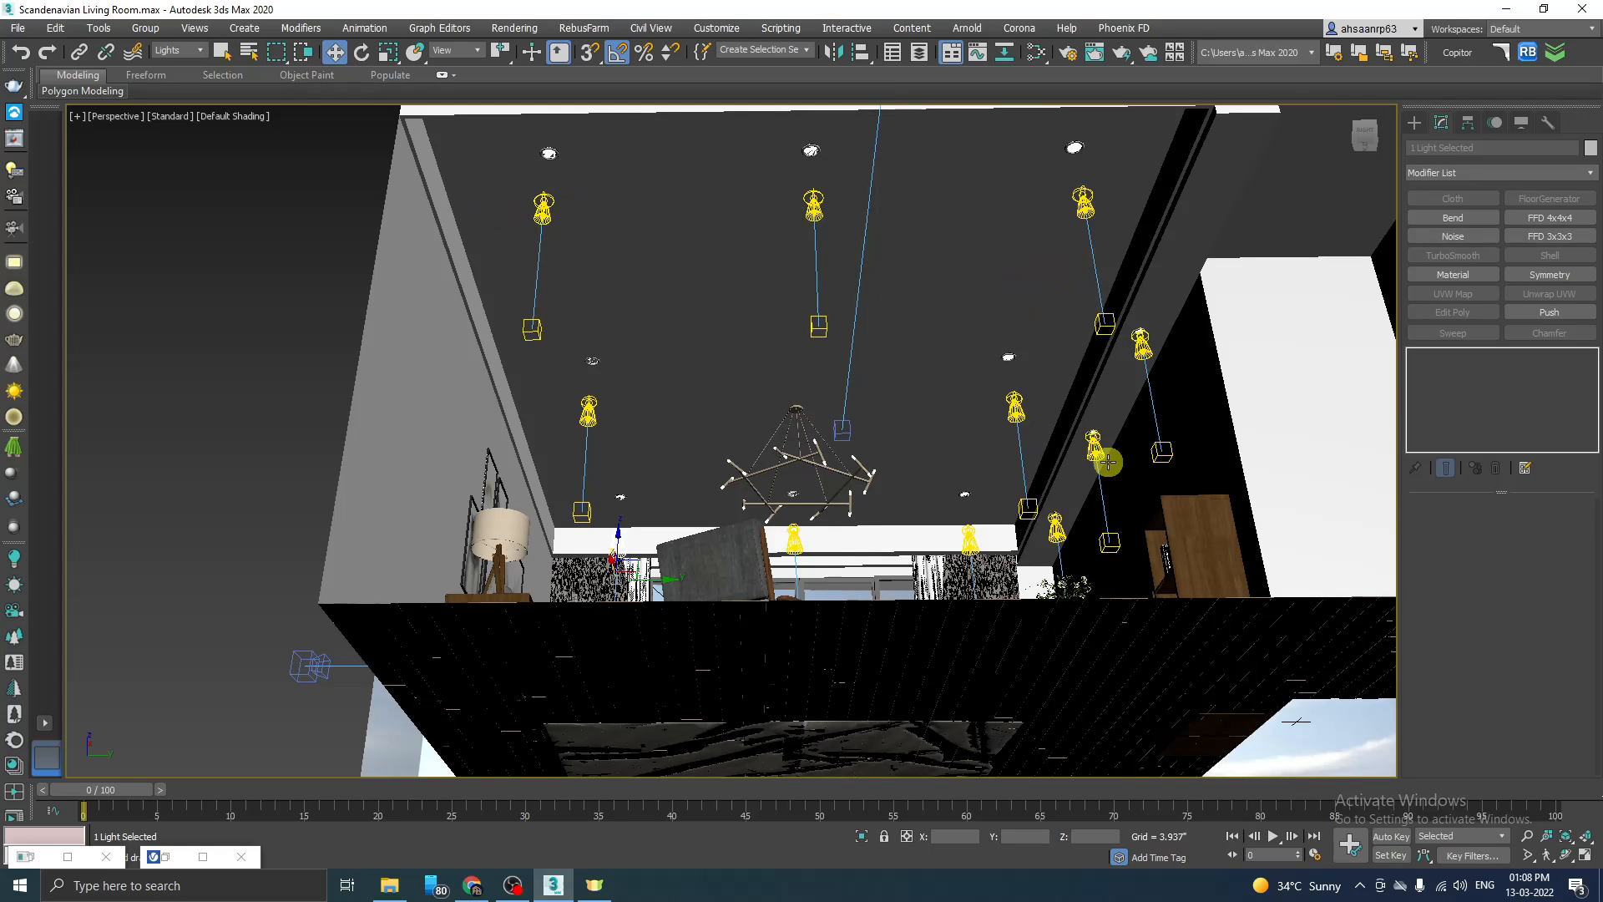
pyautogui.keyDown('alt'); pyautogui.moveTo(1202, 356); pyautogui.dragTo(1058, 406, button='middle'); pyautogui.keyUp('alt')
pyautogui.click(1096, 412)
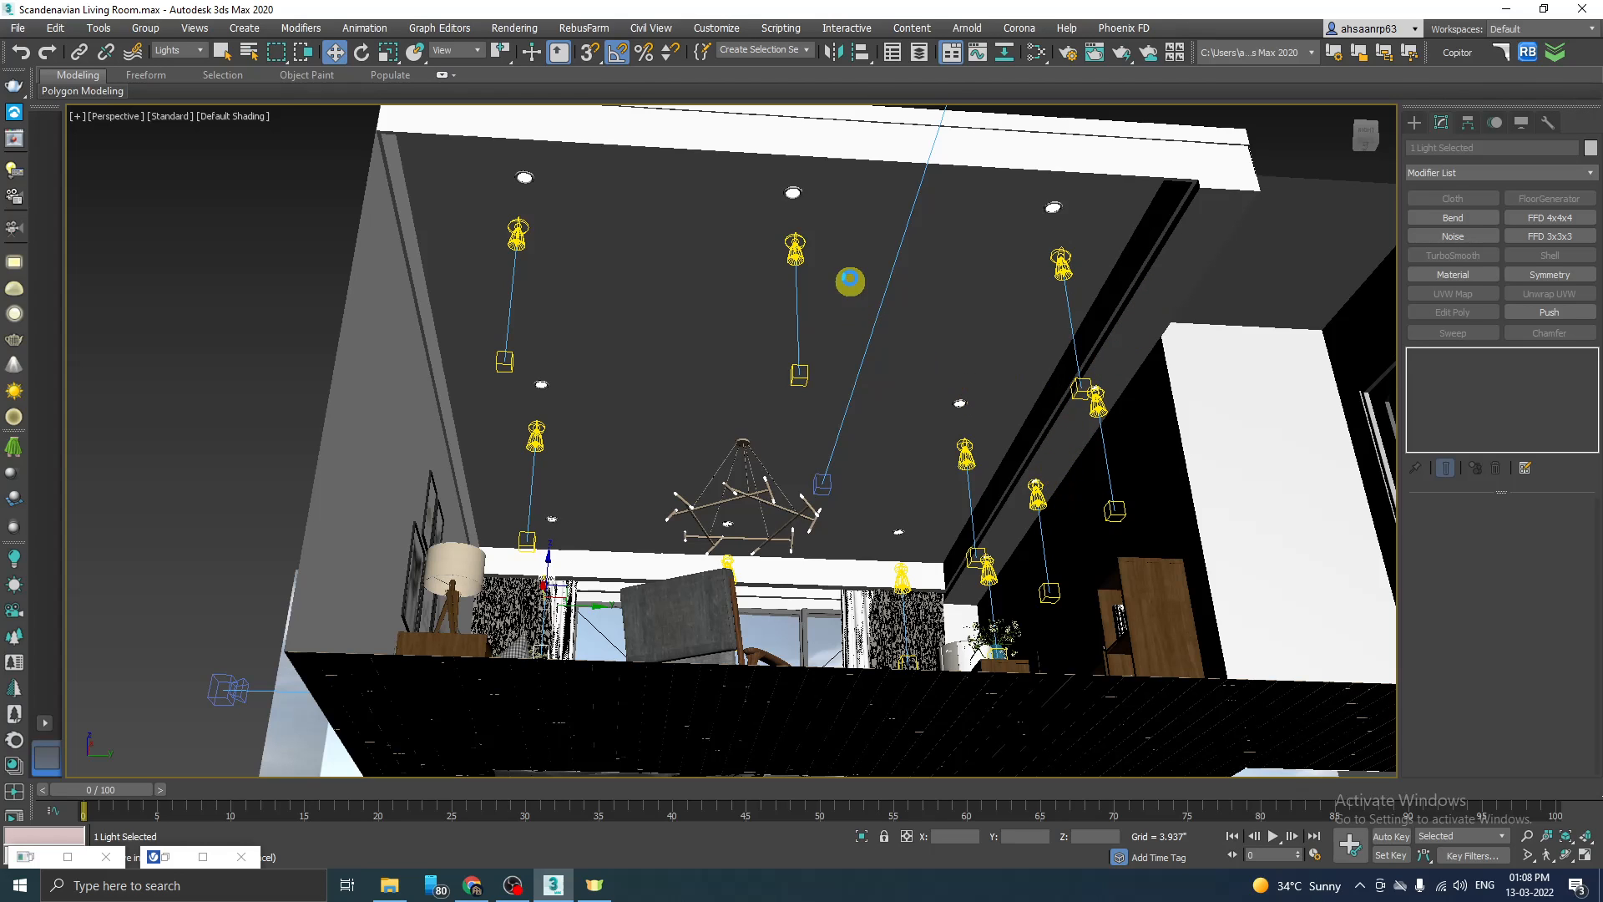
pyautogui.scroll(5, 764, 421)
pyautogui.scroll(-10, 764, 424)
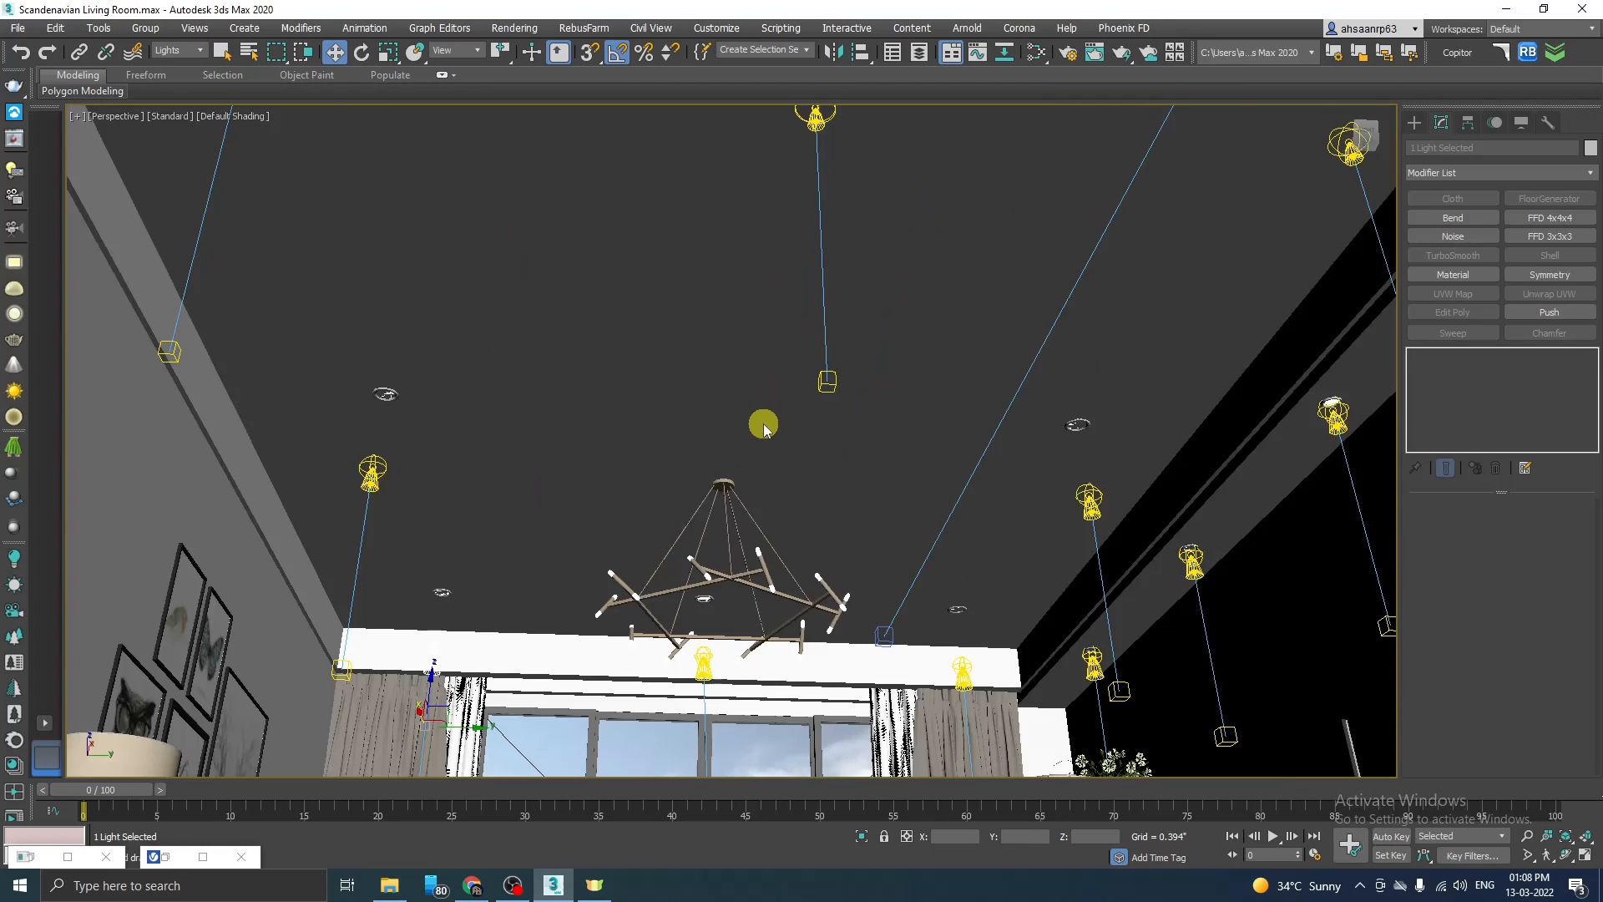
pyautogui.scroll(6, 768, 429)
# Step: Raise the eight VRayIES lights of the TV-wall row and the next two rows to the ceiling spotlights in the Left view
pyautogui.hotkey('alt', 'w')
pyautogui.hotkey('alt', 'w')
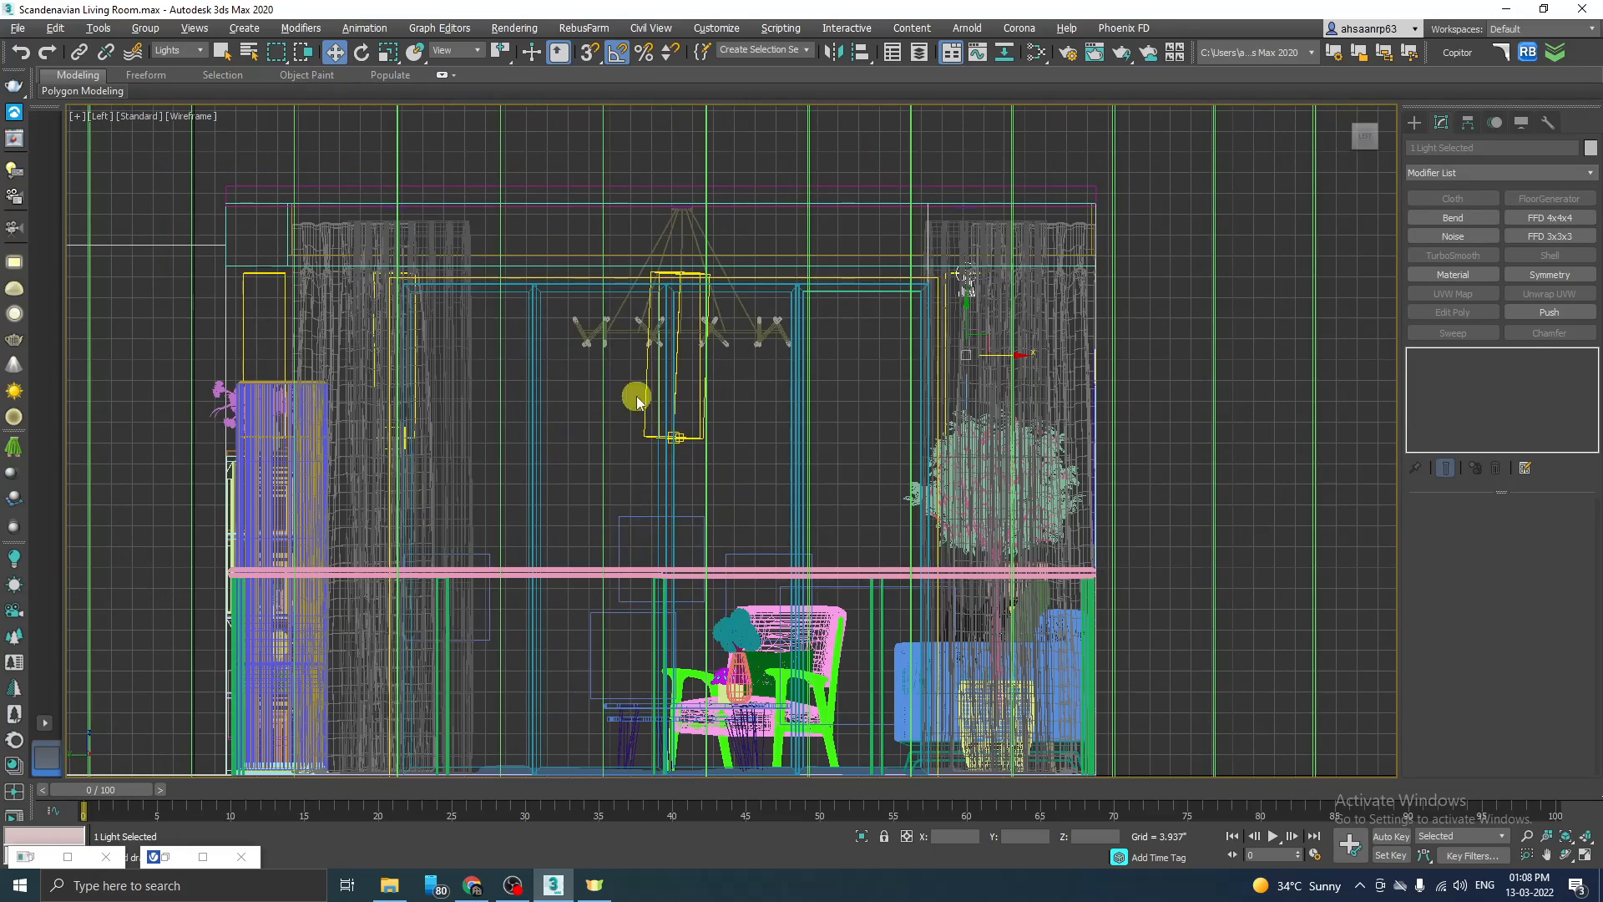
pyautogui.moveTo(923, 324); pyautogui.dragTo(794, 326)
pyautogui.scroll(-3, 784, 401)
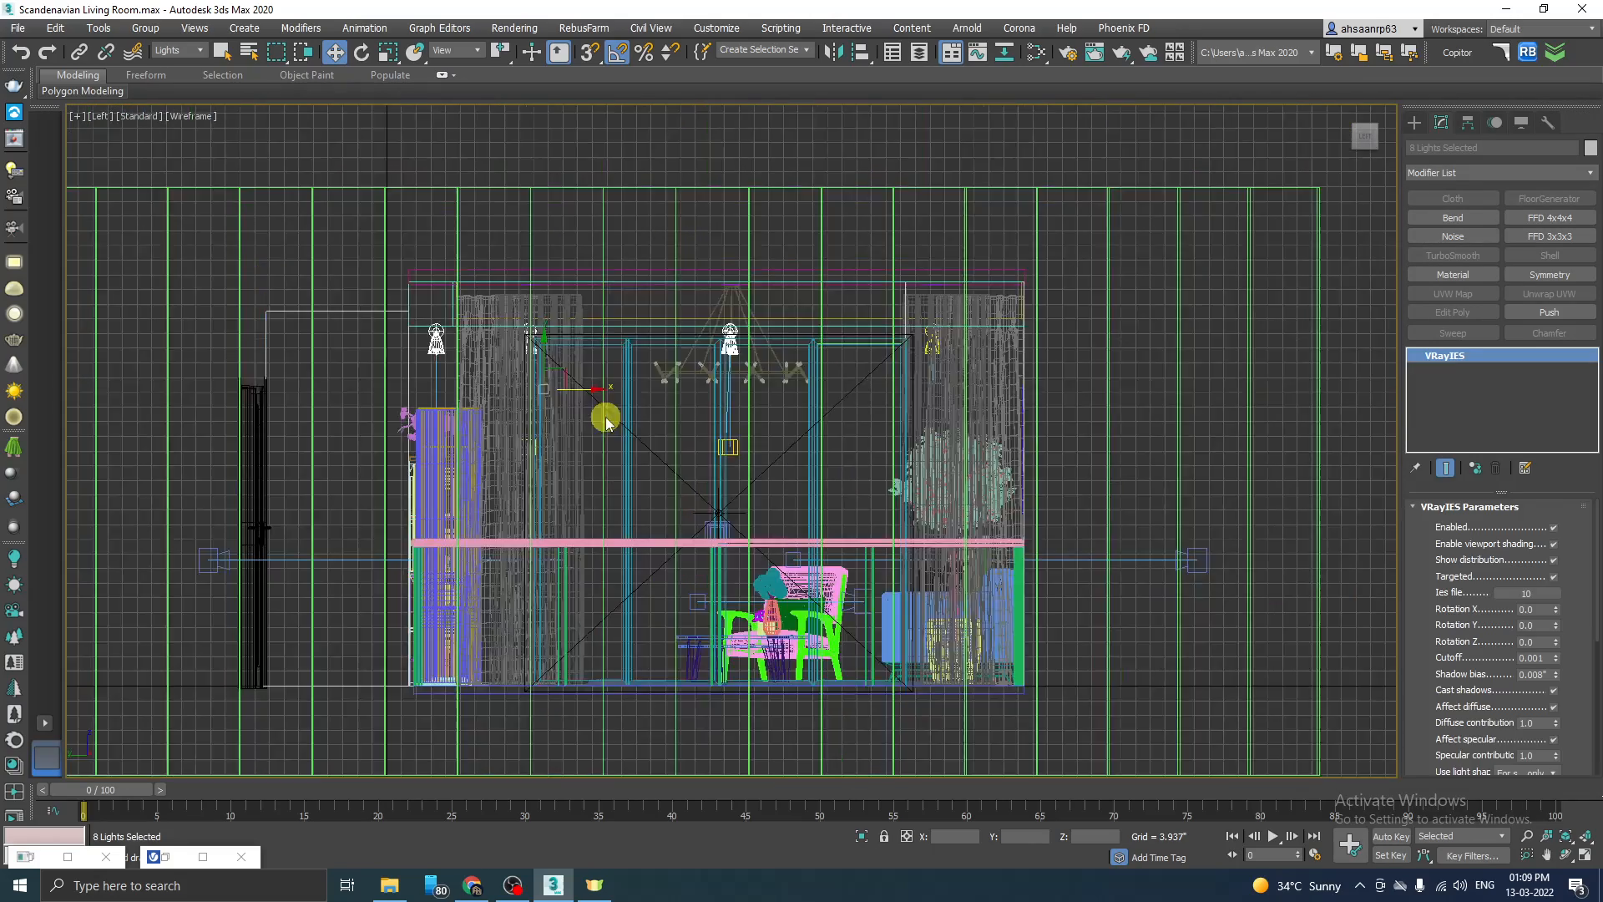
pyautogui.scroll(3, 593, 397)
pyautogui.moveTo(533, 368); pyautogui.dragTo(532, 311)
pyautogui.hotkey('alt', 'w')
pyautogui.click(910, 422)
pyautogui.hotkey('alt', 'w')
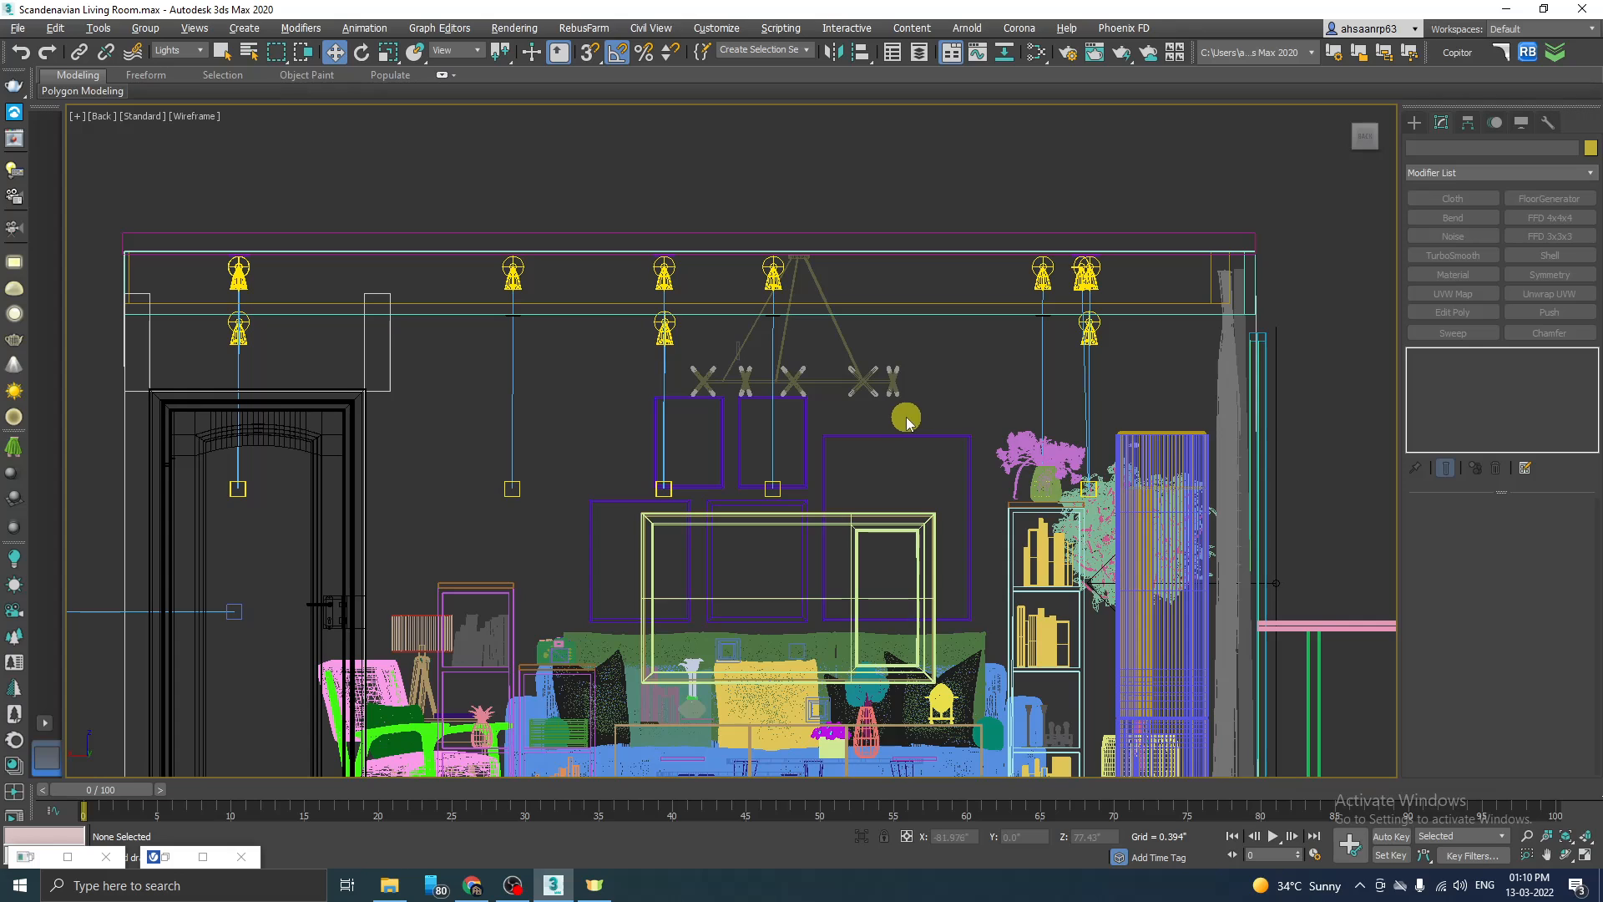
# Step: Run an interactive V-Ray test render of the spotlights through the TV Unit camera, then stop it and minimise the frame buffer
pyautogui.hotkey('alt', 'w')
pyautogui.click(1098, 583)
pyautogui.hotkey('alt', 'w')
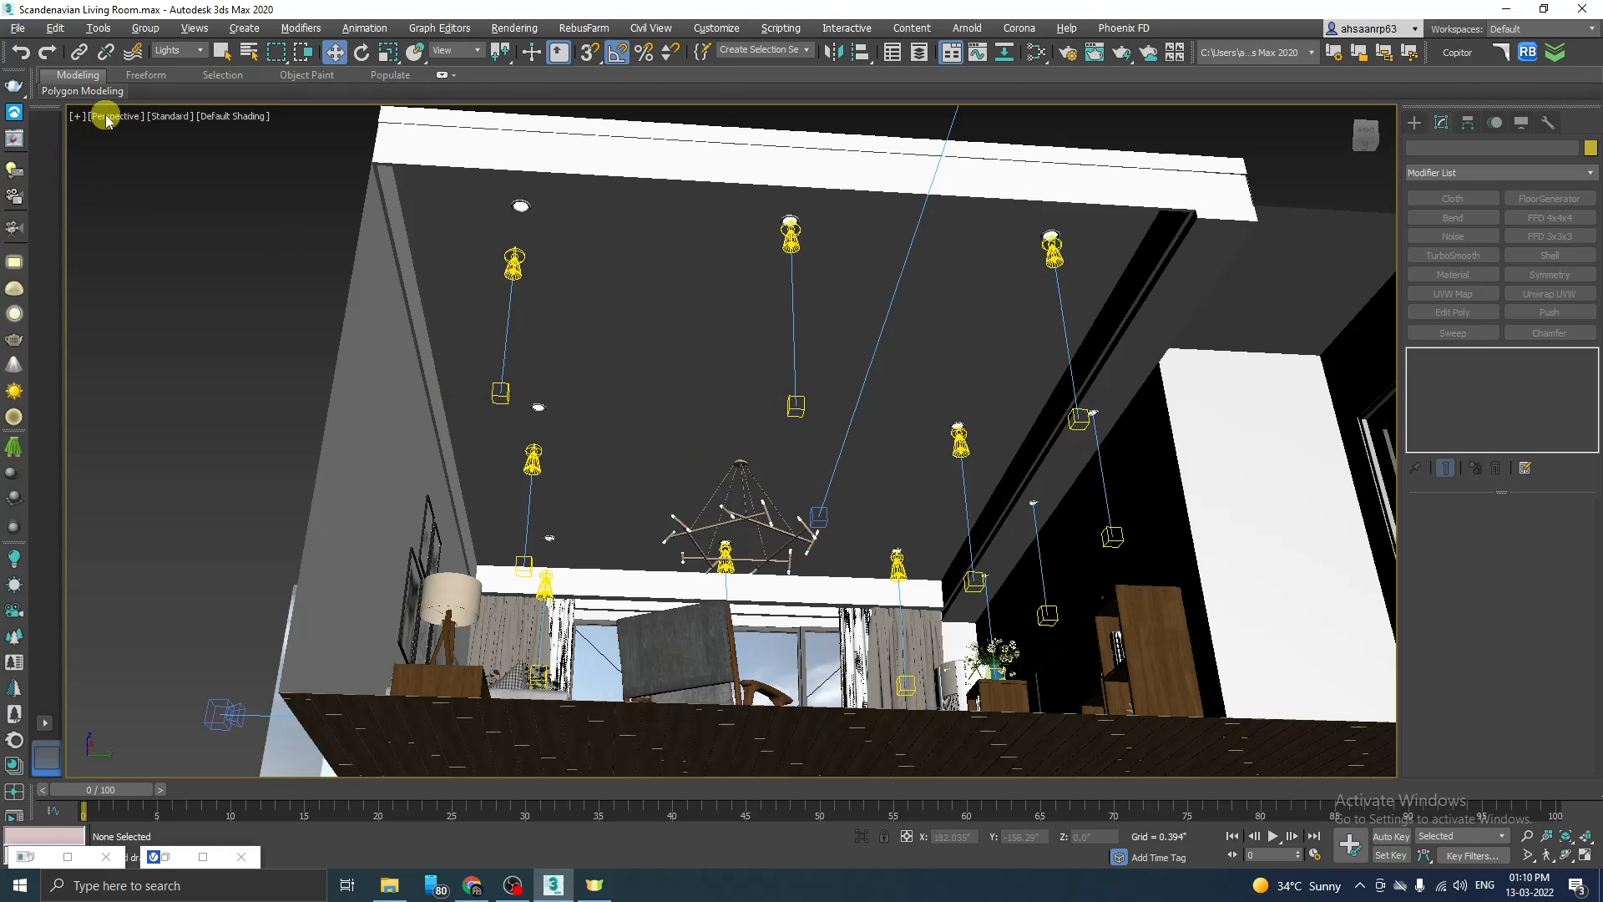
pyautogui.click(114, 116)
pyautogui.moveTo(172, 135)
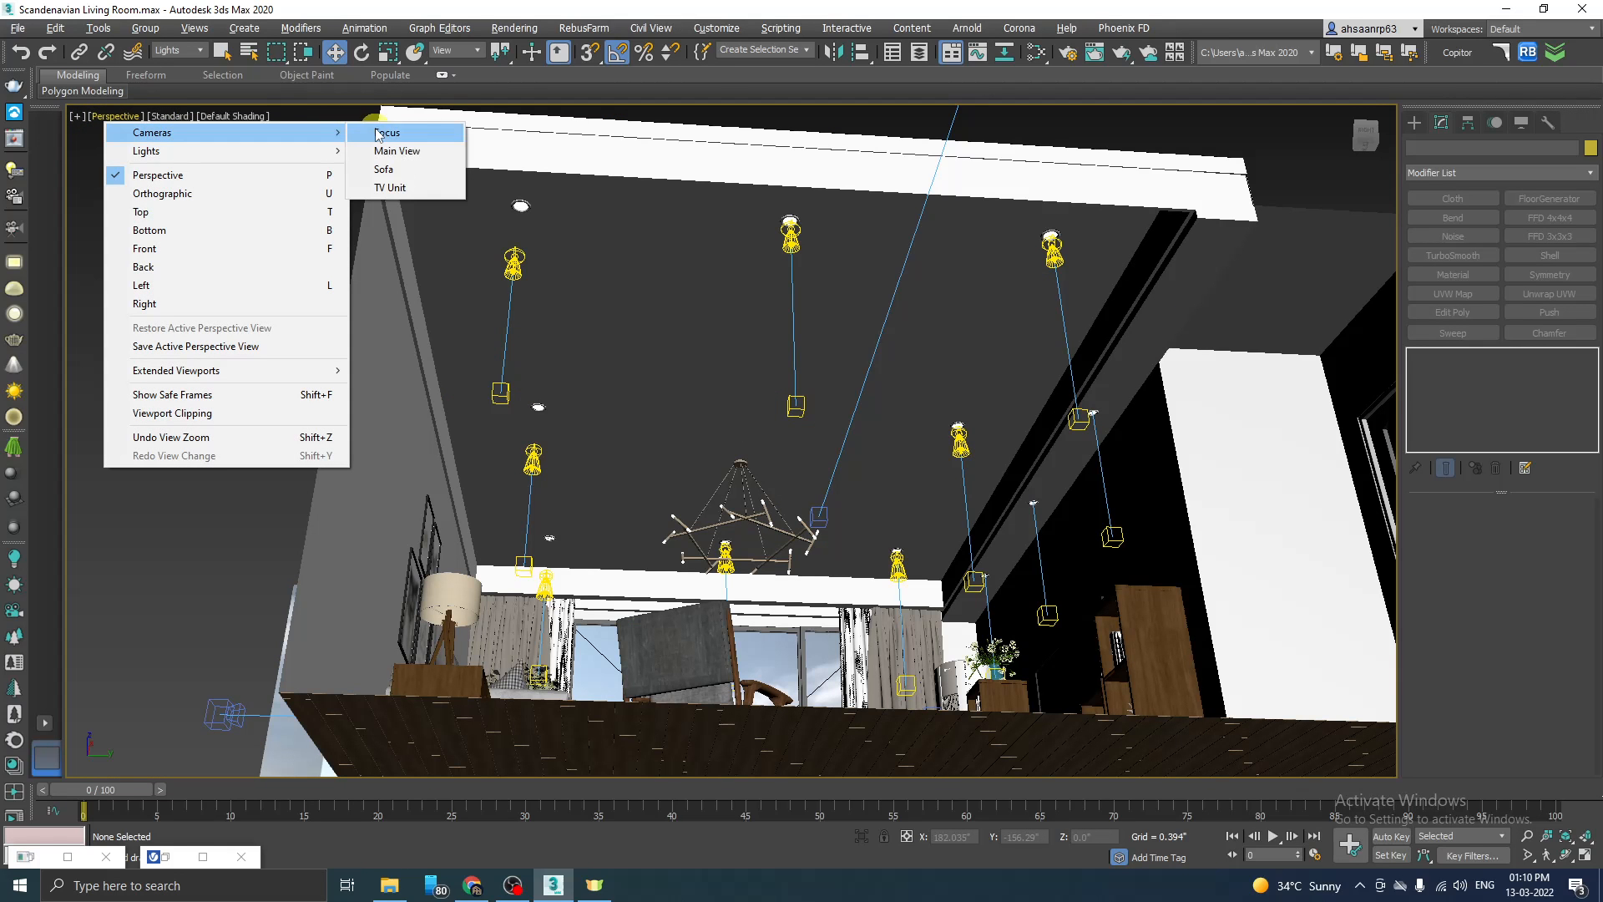
pyautogui.click(389, 187)
pyautogui.click(166, 857)
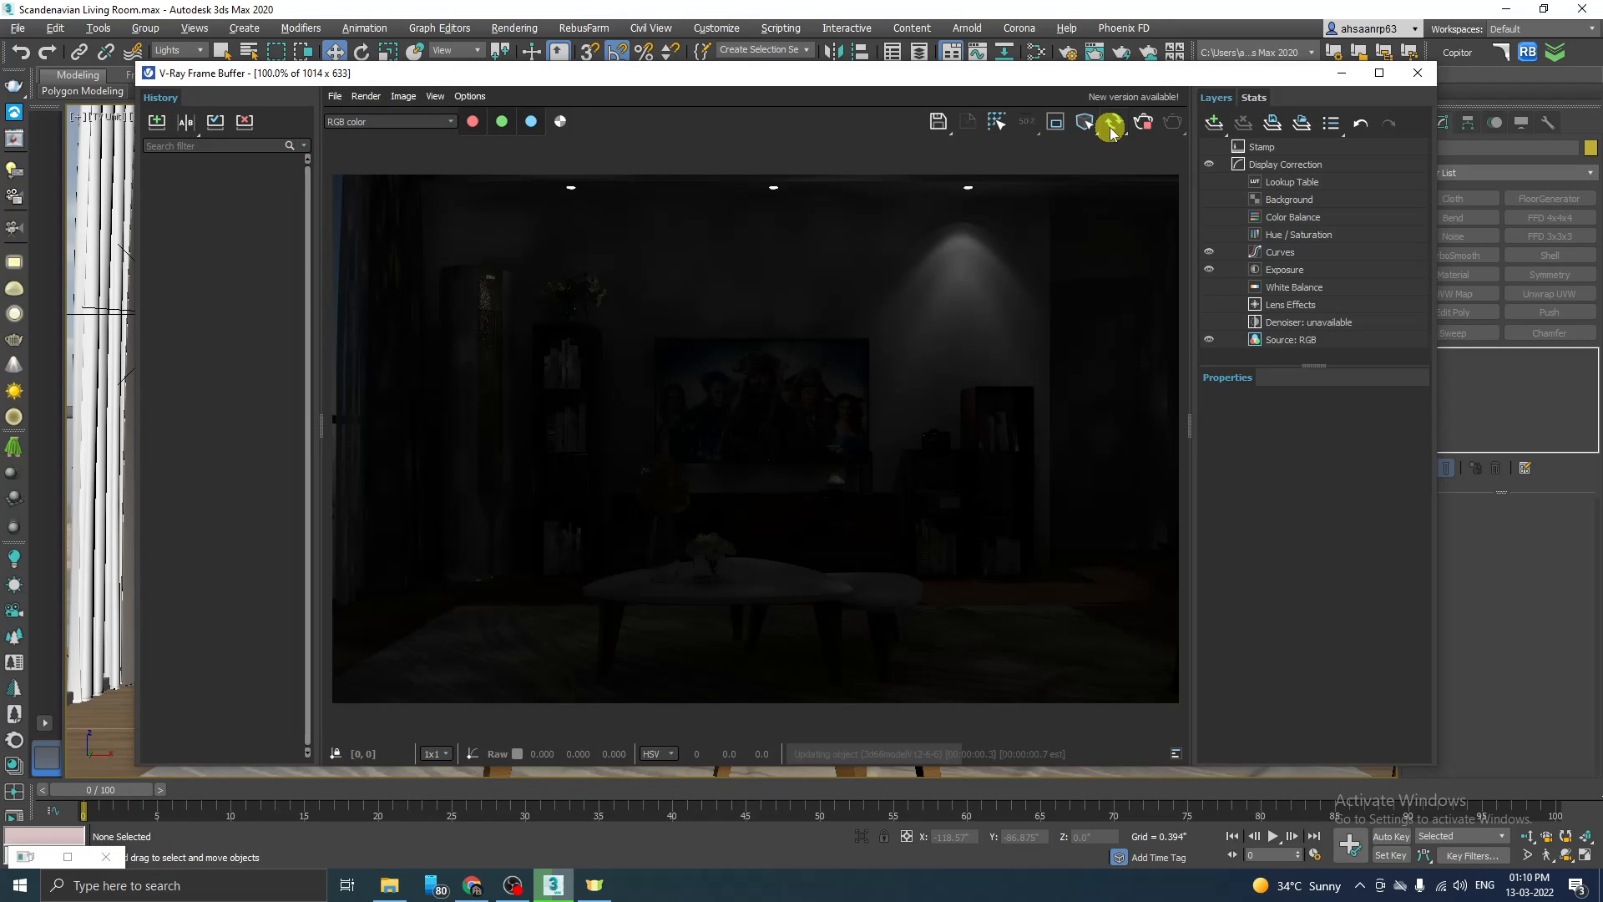
pyautogui.click(1112, 129)
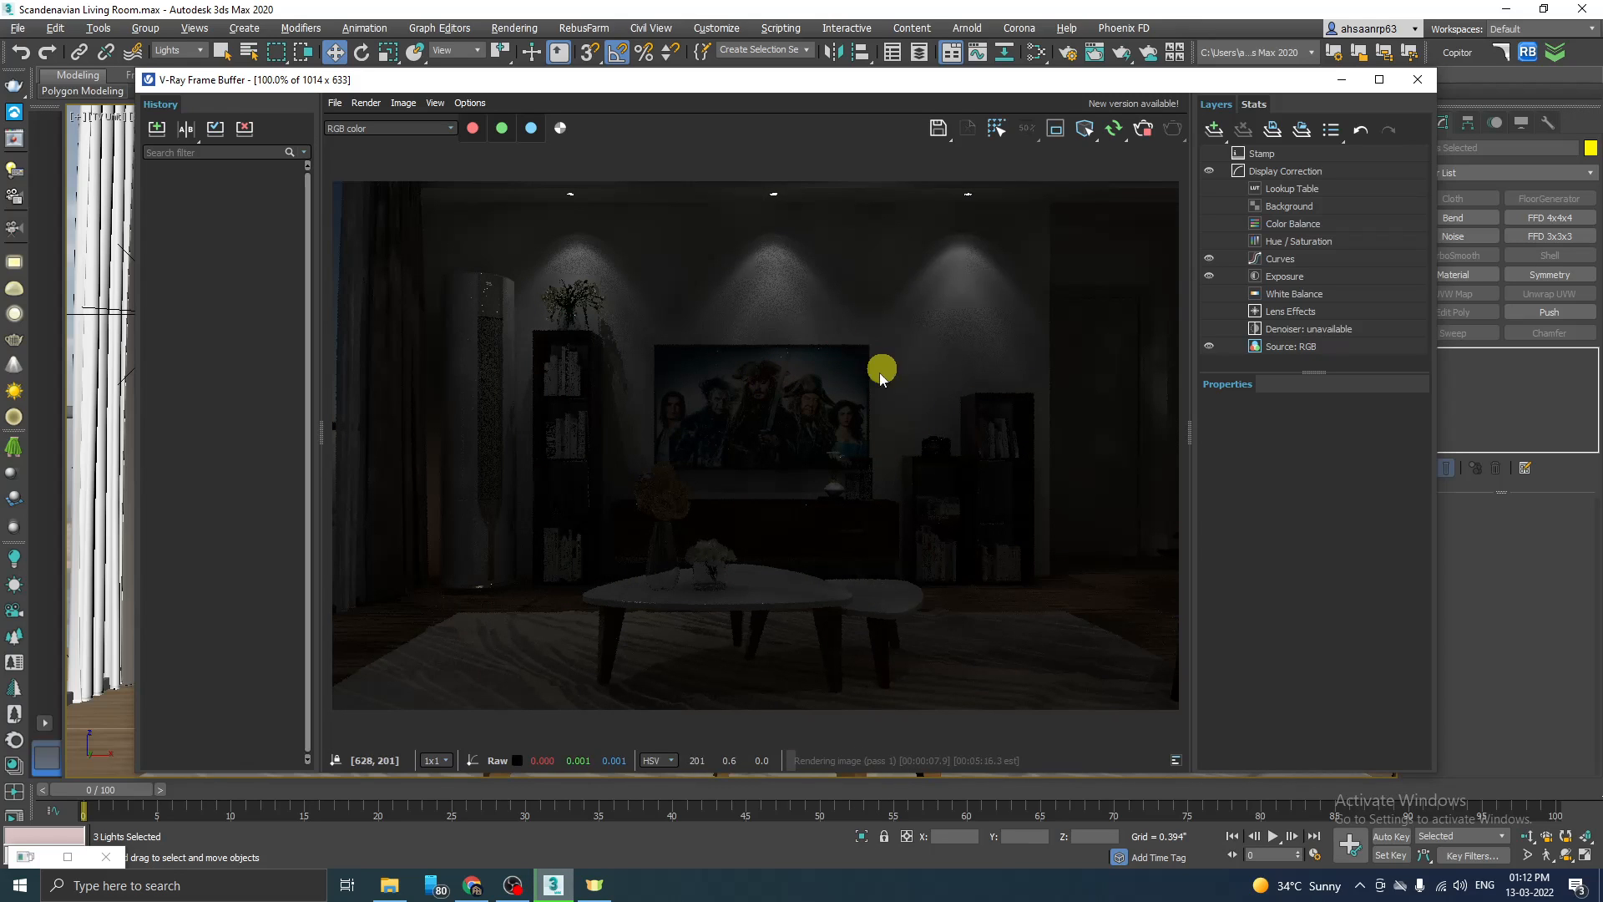
pyautogui.click(1143, 133)
pyautogui.click(1342, 79)
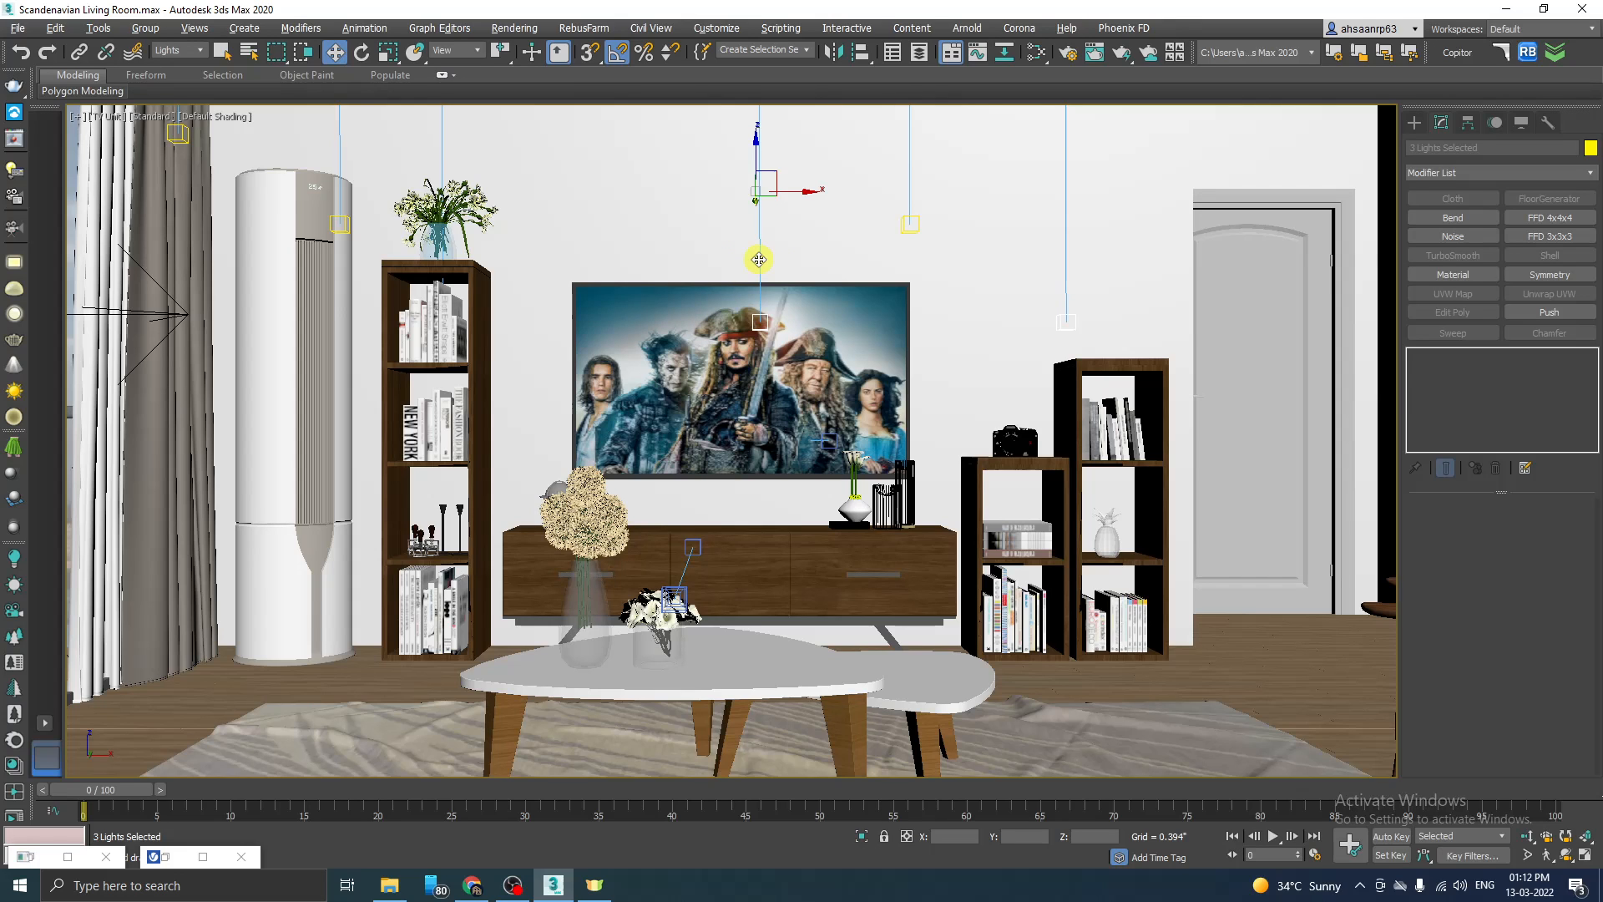
# Step: Select the TV-wall VRayIES light above the pair of low bookshelves in the Top view and return to the TV Unit camera view
pyautogui.hotkey('alt', 'w')
pyautogui.hotkey('alt', 'w')
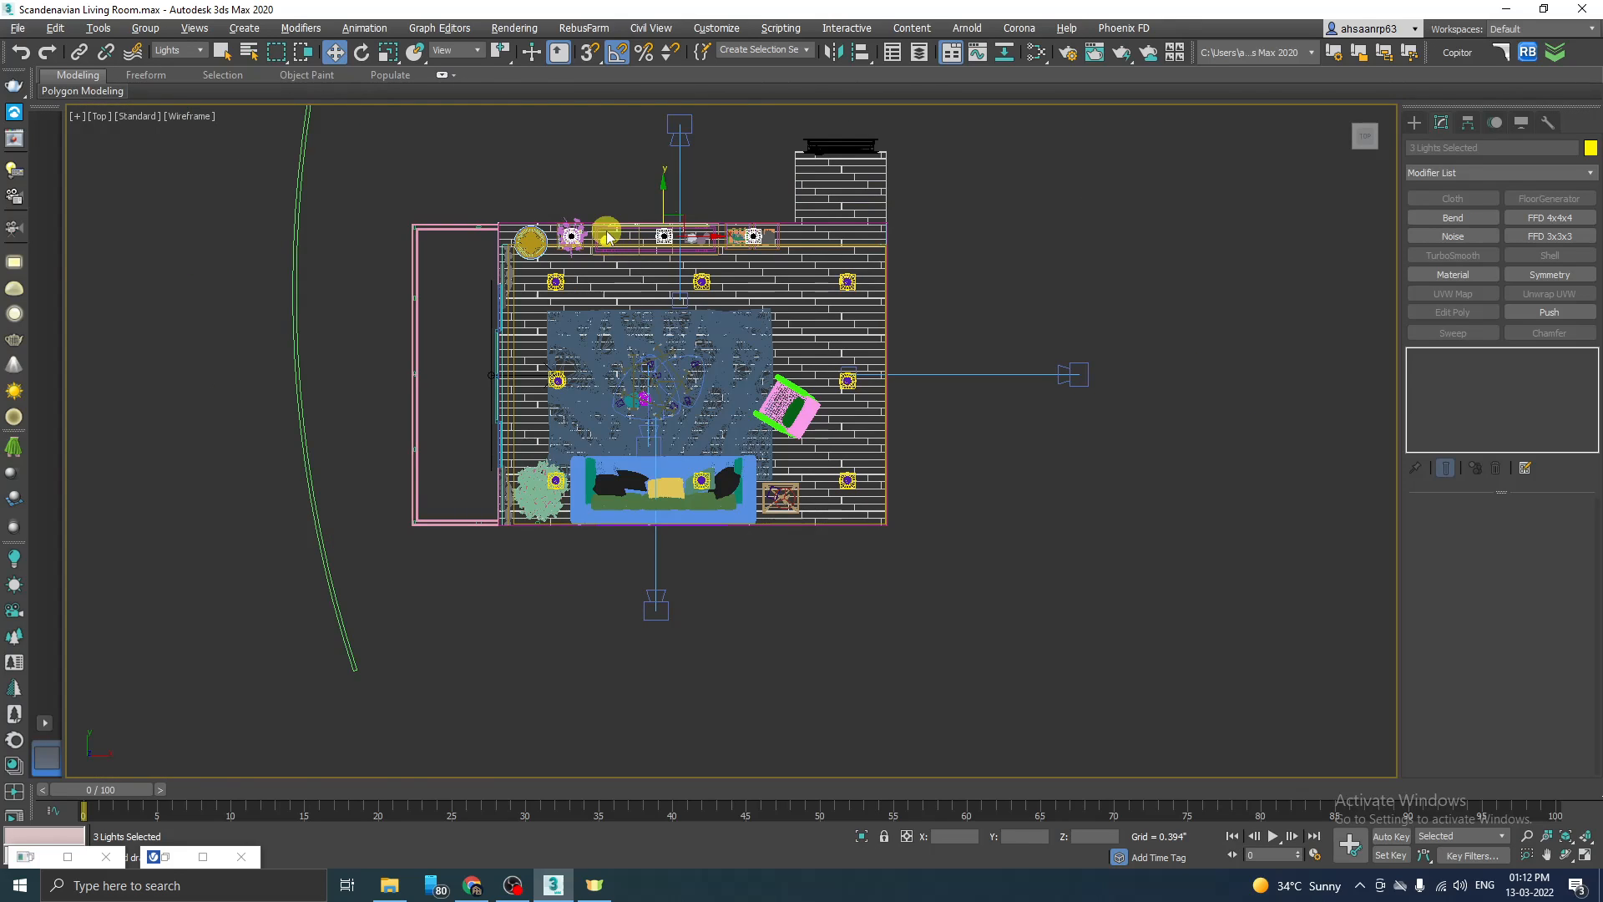
pyautogui.click(745, 180)
pyautogui.scroll(3, 1190, 250)
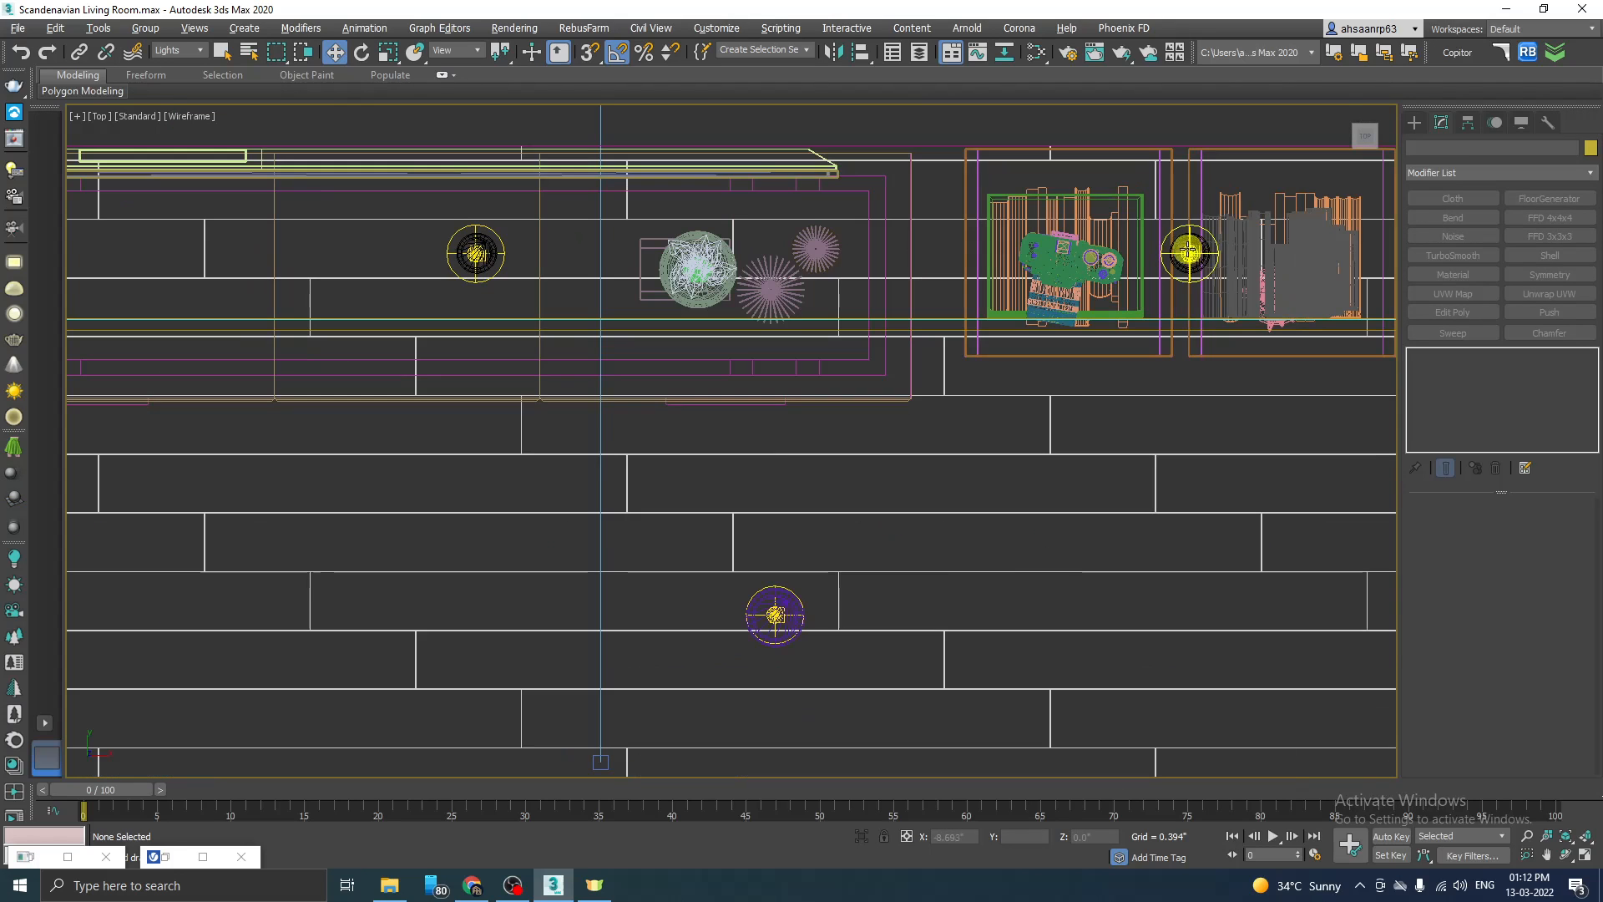
pyautogui.click(1184, 225)
pyautogui.hotkey('alt', 'w')
pyautogui.hotkey('alt', 'w')
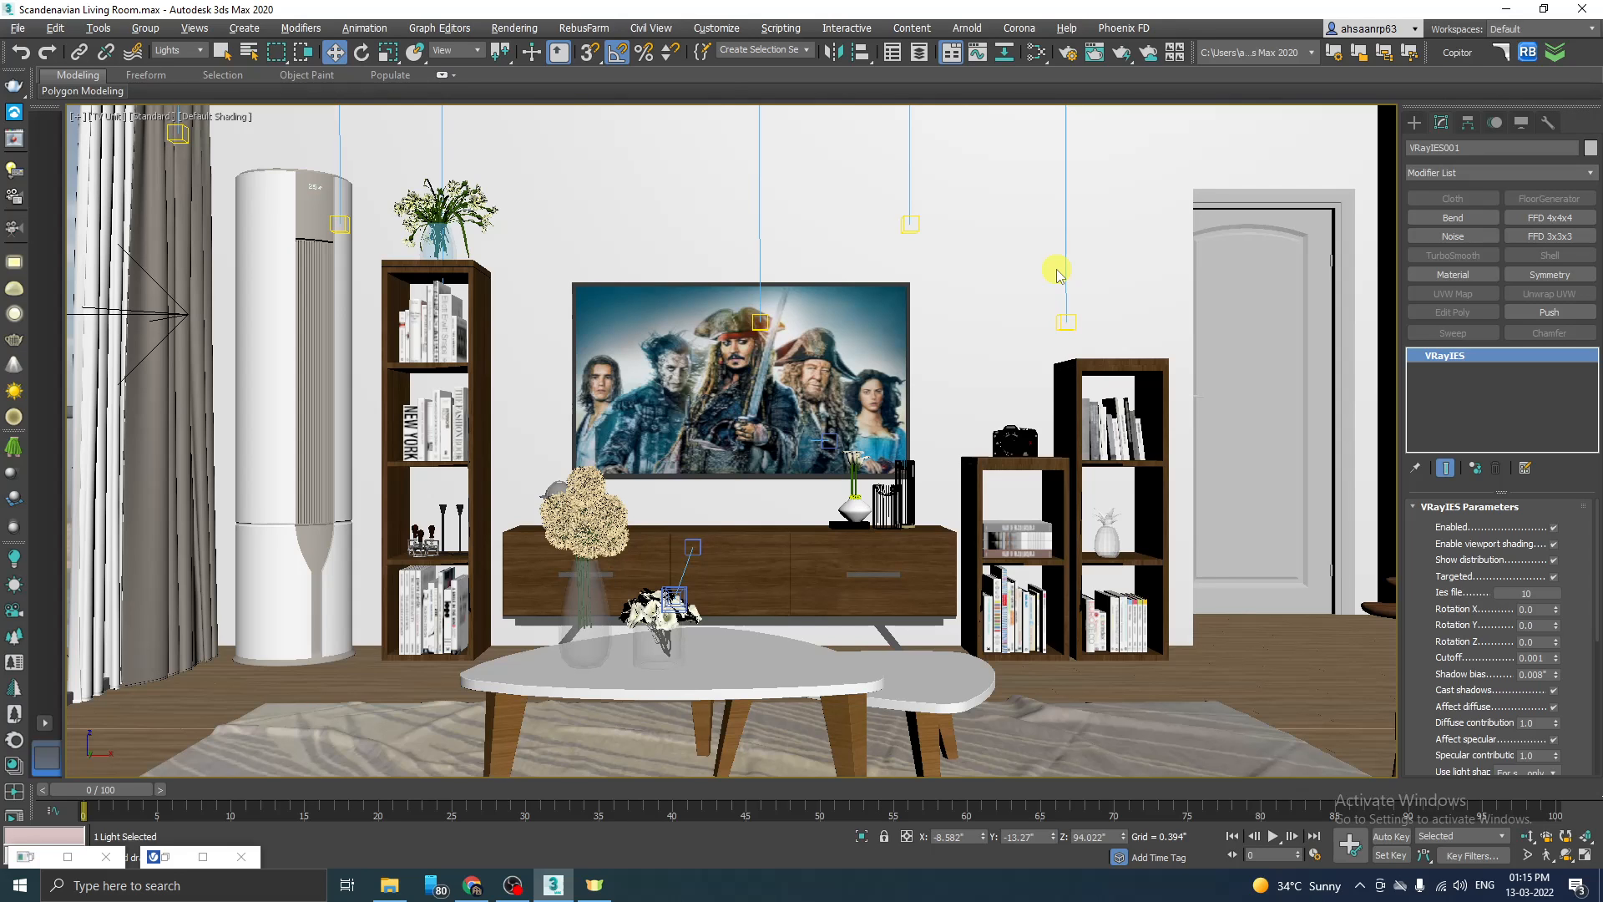
# Step: Inspect the light pools on the TV wall up close in the finished V-Ray render
pyautogui.click(166, 858)
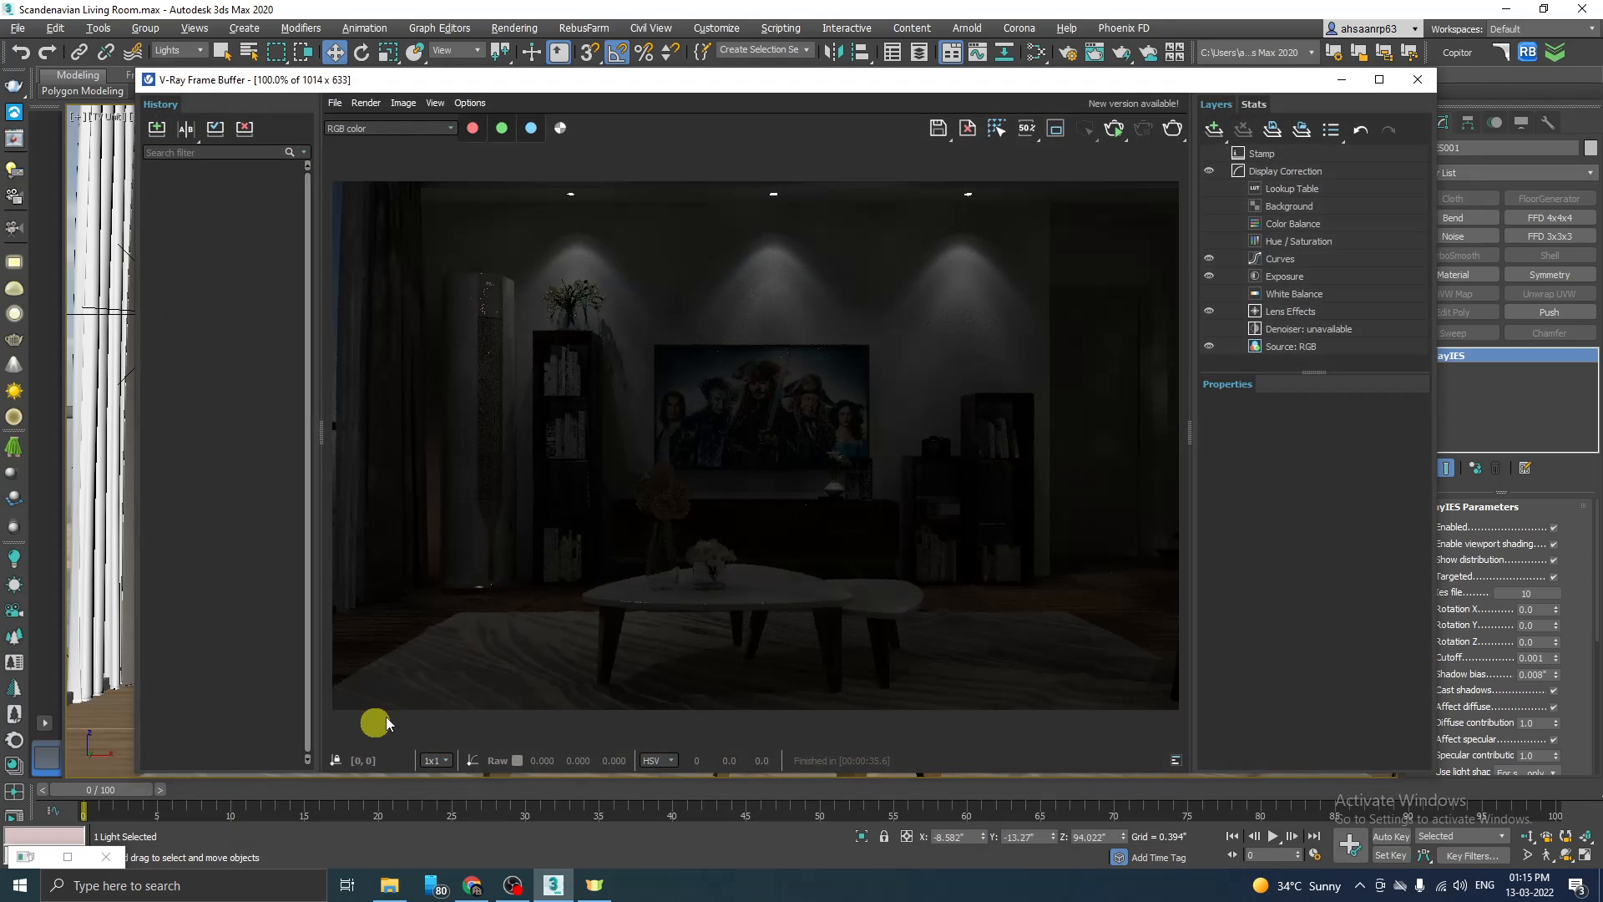
pyautogui.scroll(1, 970, 239)
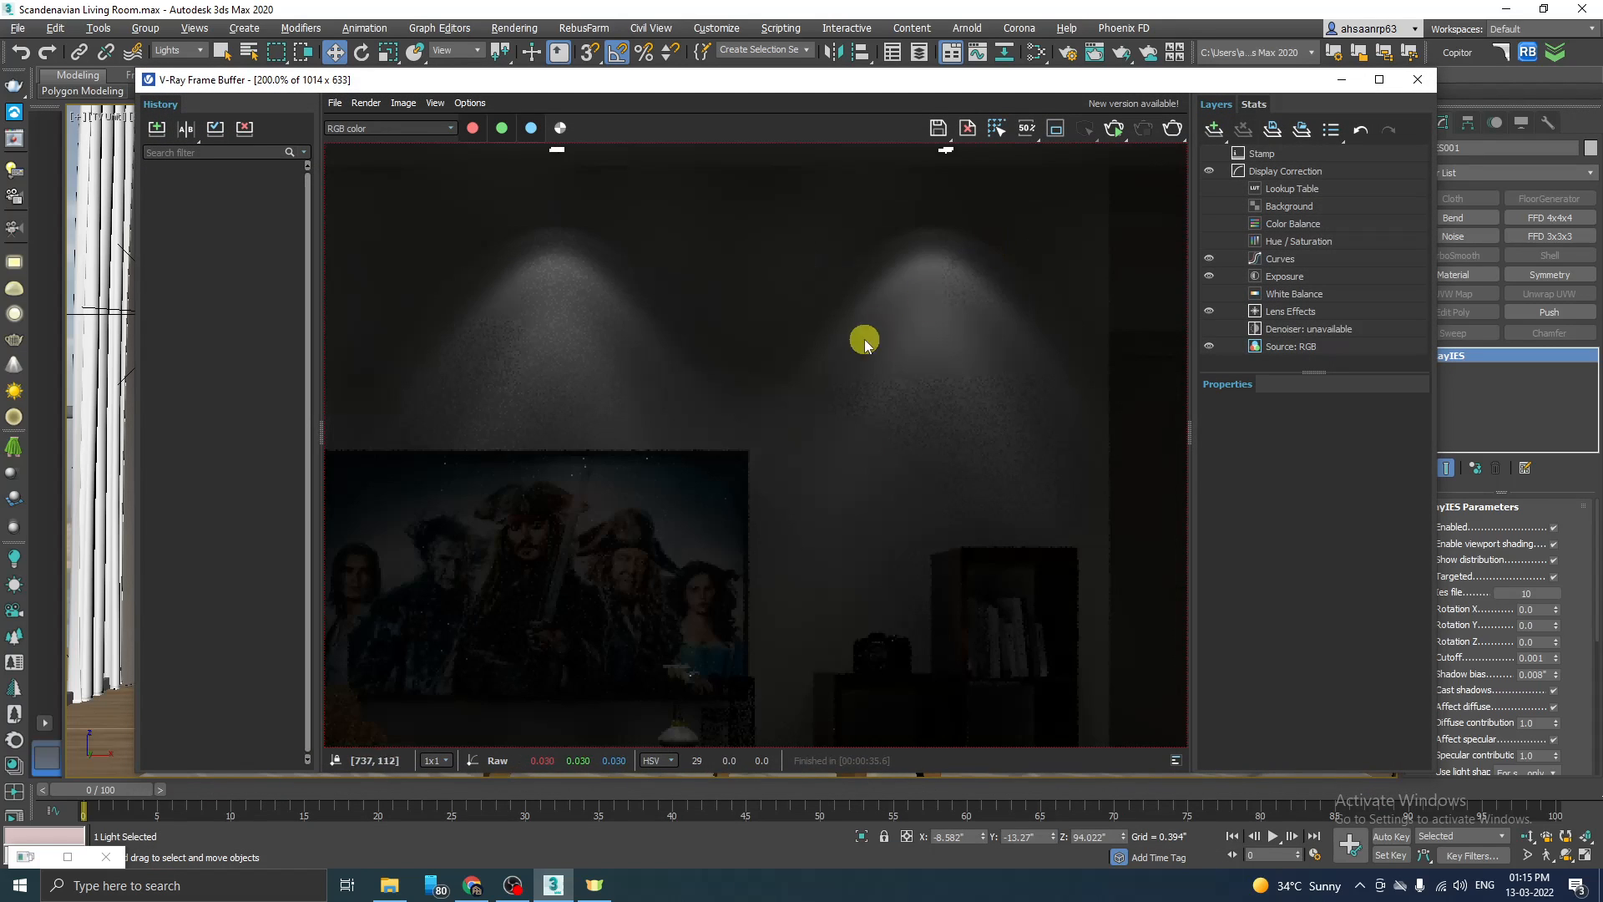
pyautogui.scroll(-1, 971, 324)
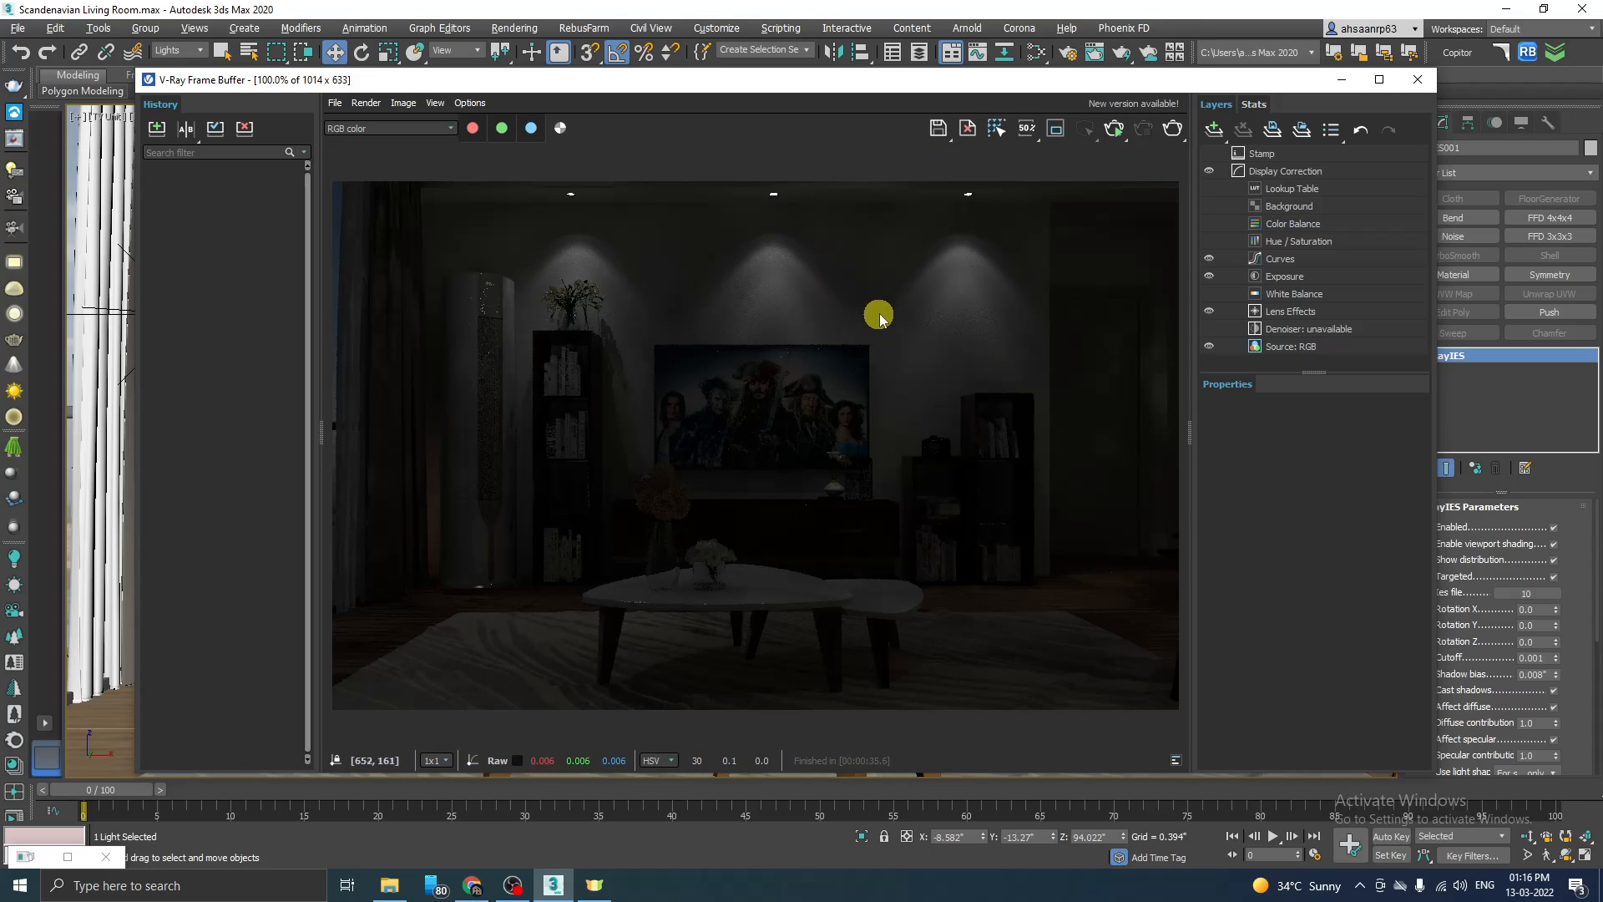
# Step: Set the VRayIES light colour to a warm cream of RGB 235, 208, 161 and start an interactive render
pyautogui.moveTo(1047, 81); pyautogui.dragTo(984, 79)
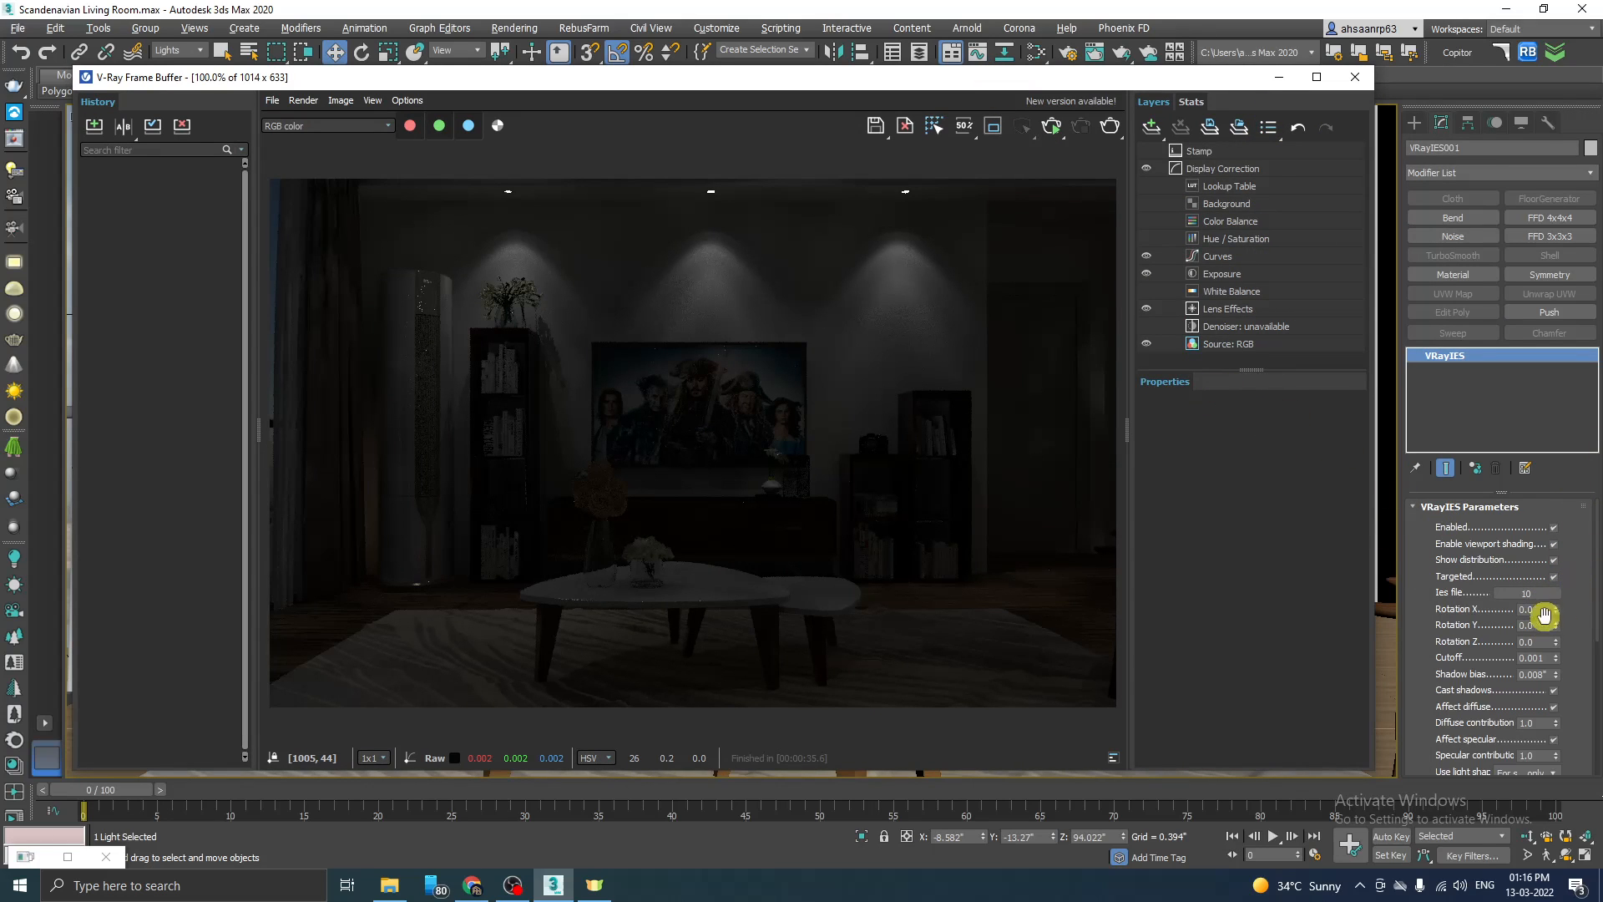
pyautogui.scroll(-5, 1578, 593)
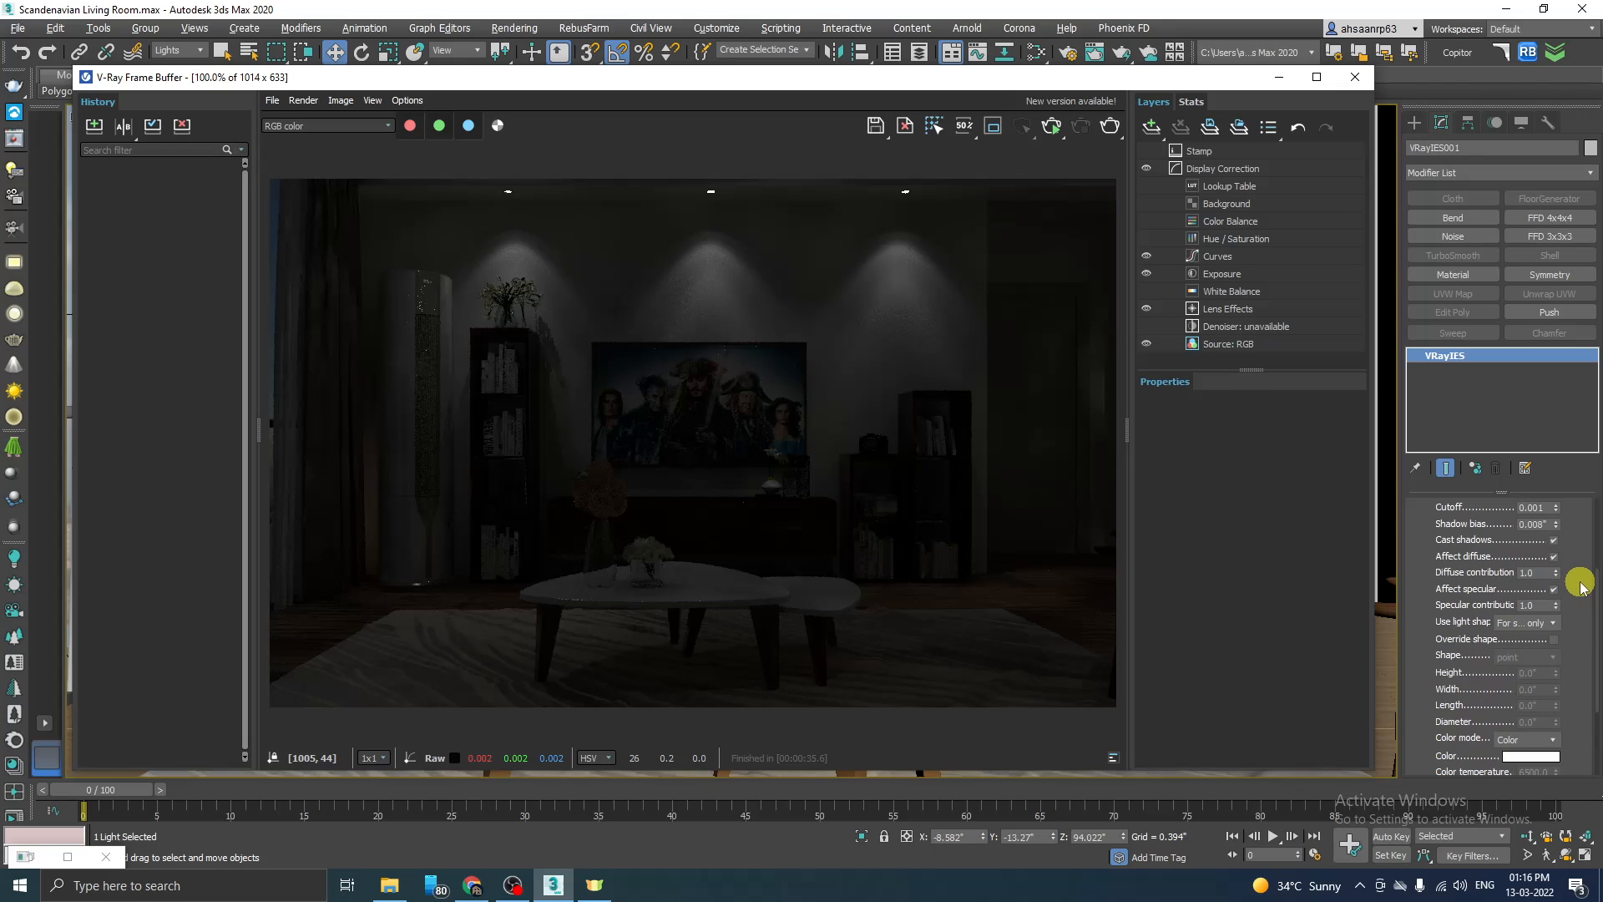
pyautogui.scroll(-2, 1581, 587)
pyautogui.scroll(-1, 1582, 588)
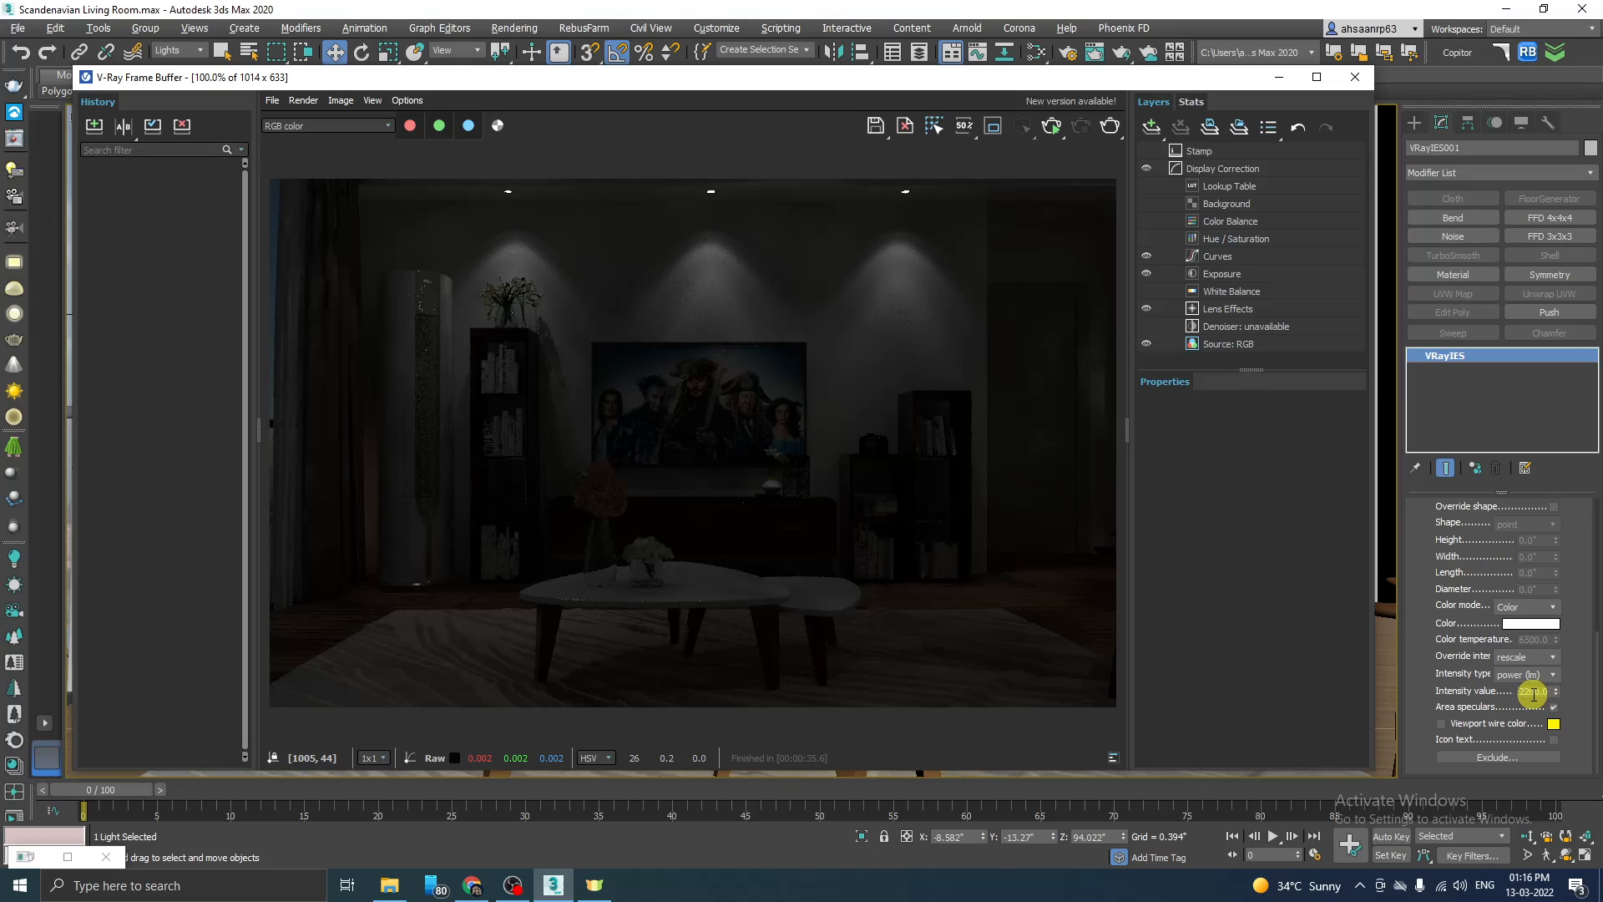
pyautogui.click(1530, 628)
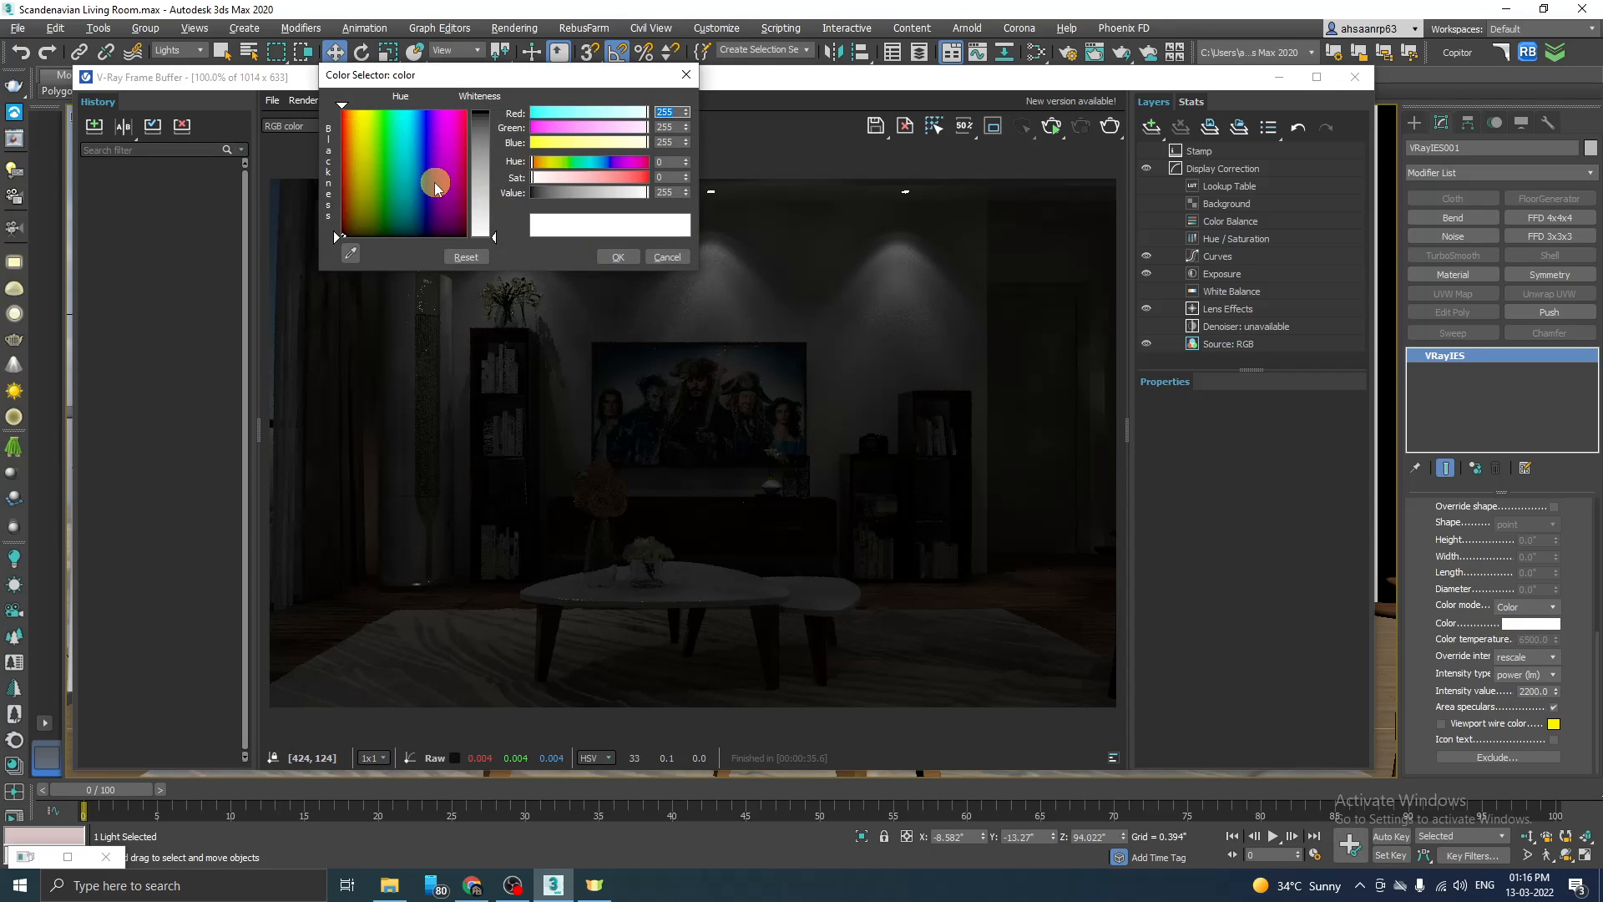
pyautogui.click(384, 140)
pyautogui.moveTo(384, 140)
pyautogui.mouseDown()
pyautogui.moveTo(416, 133)
pyautogui.moveTo(394, 136)
pyautogui.mouseUp()
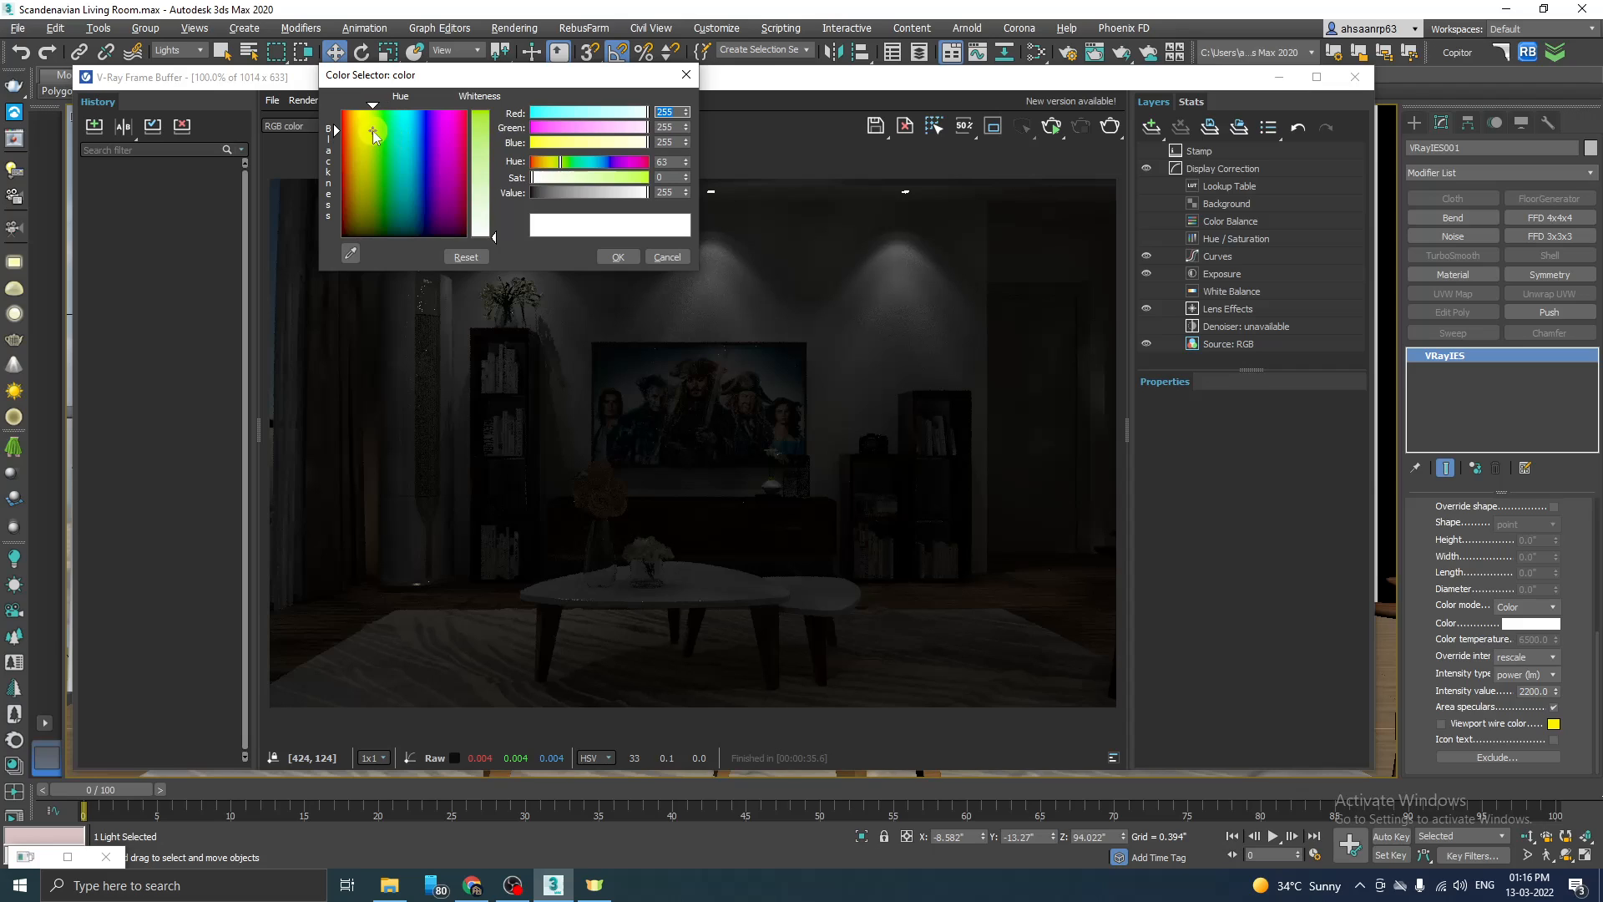
pyautogui.moveTo(367, 137); pyautogui.dragTo(356, 139)
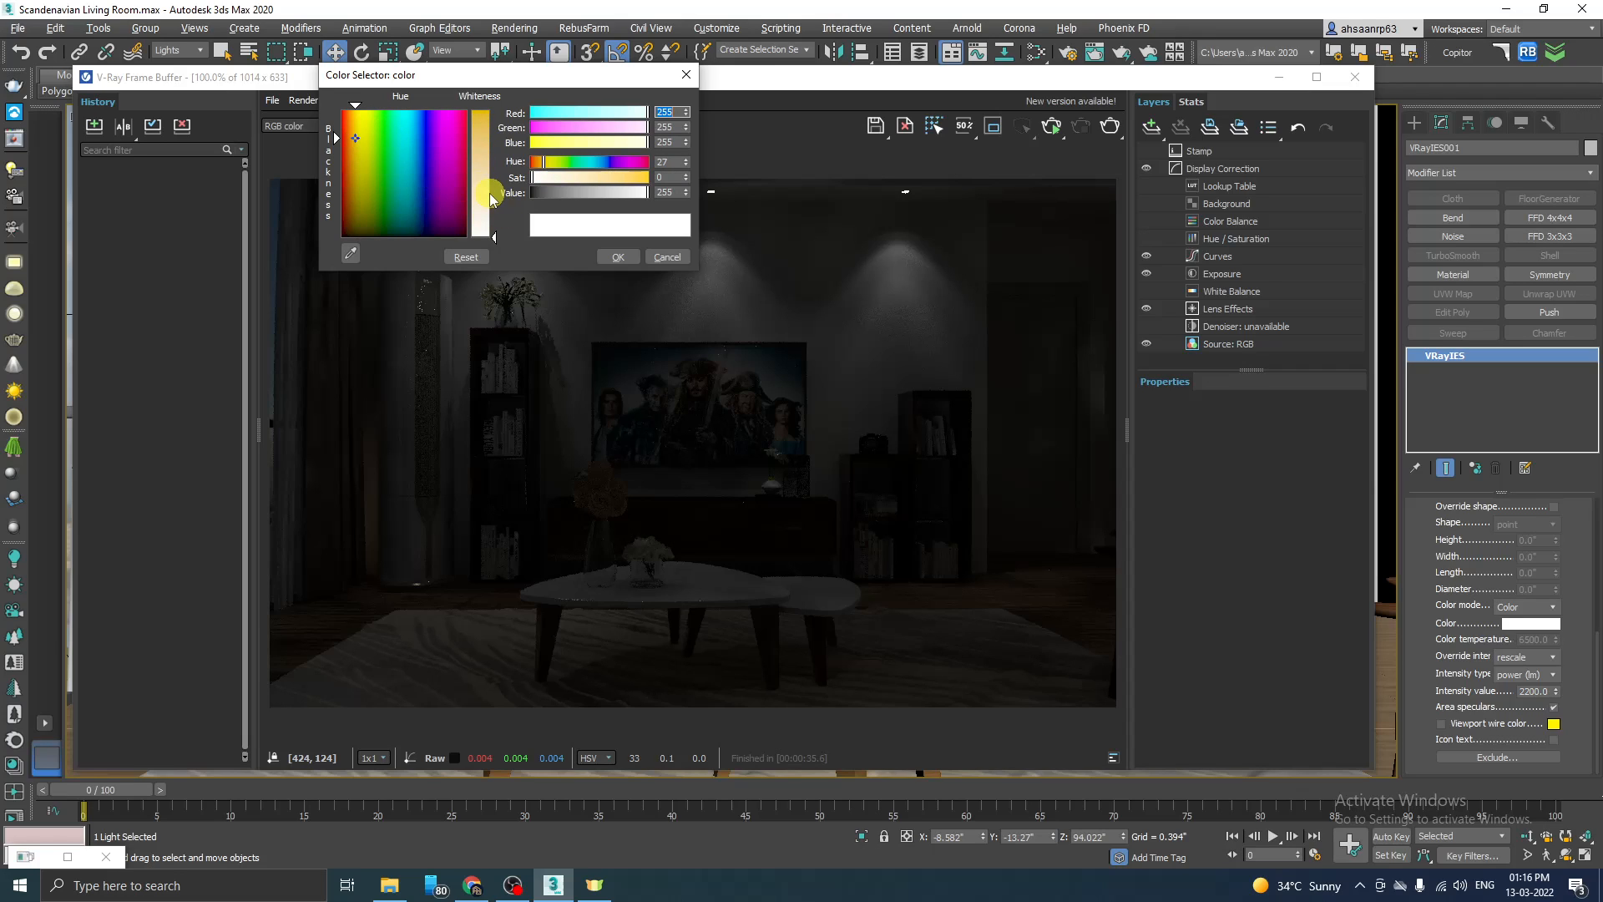
pyautogui.moveTo(491, 199); pyautogui.dragTo(494, 195)
pyautogui.click(624, 257)
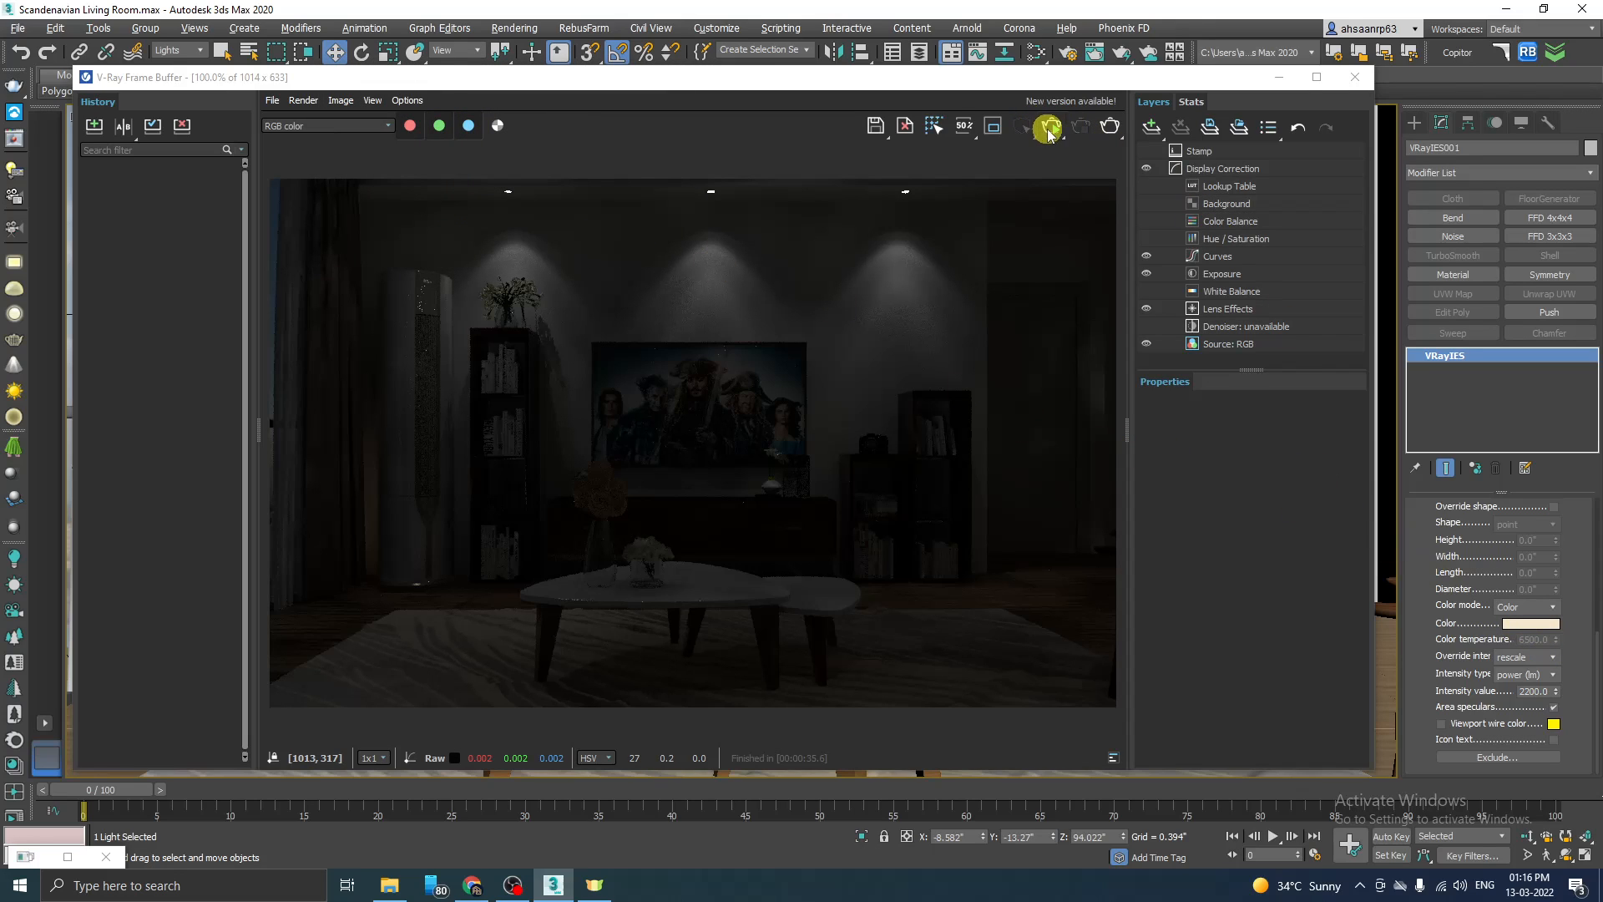
pyautogui.click(1051, 128)
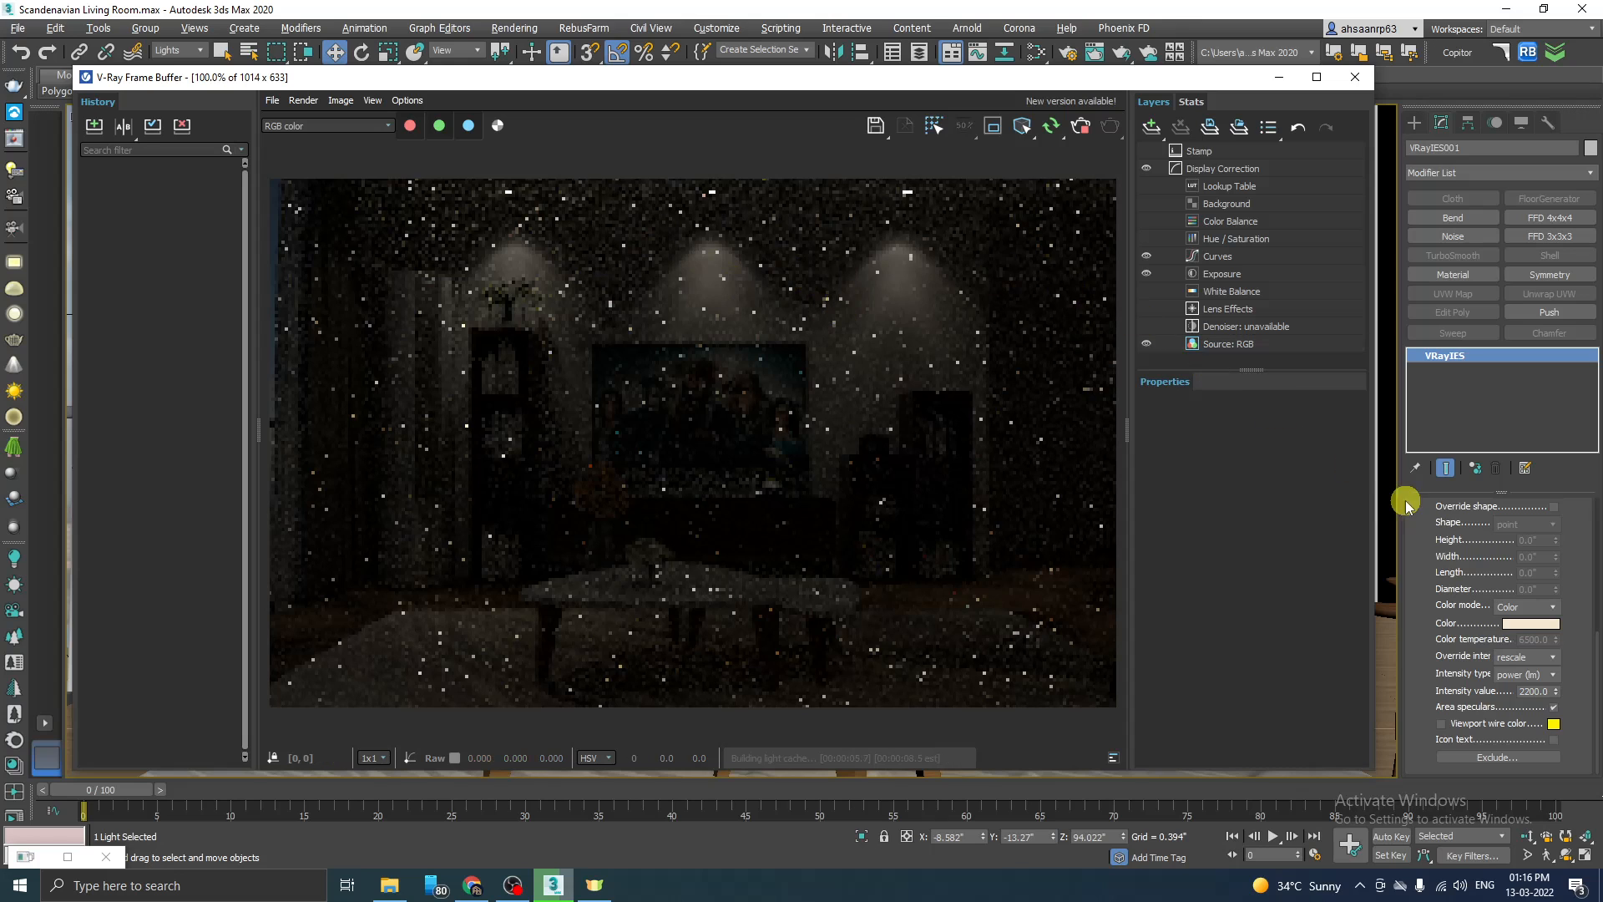
# Step: Change the VRayIES light colour to a pale purple of RGB 212, 160, 242 while the render is running
pyautogui.click(1527, 633)
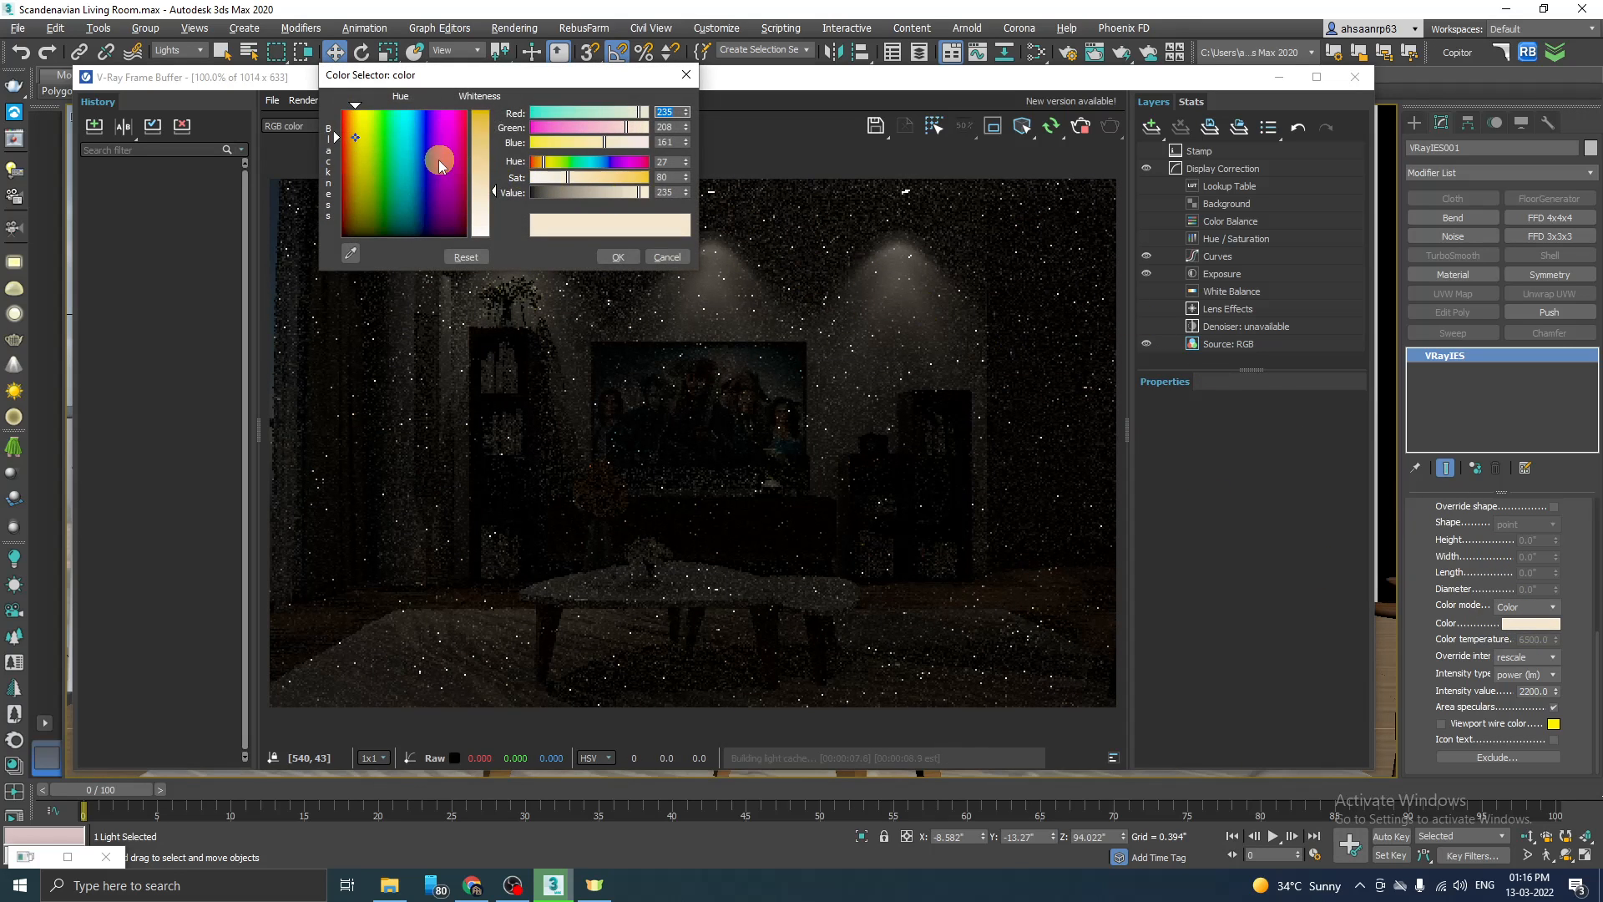
pyautogui.click(409, 136)
pyautogui.moveTo(412, 137); pyautogui.dragTo(443, 129)
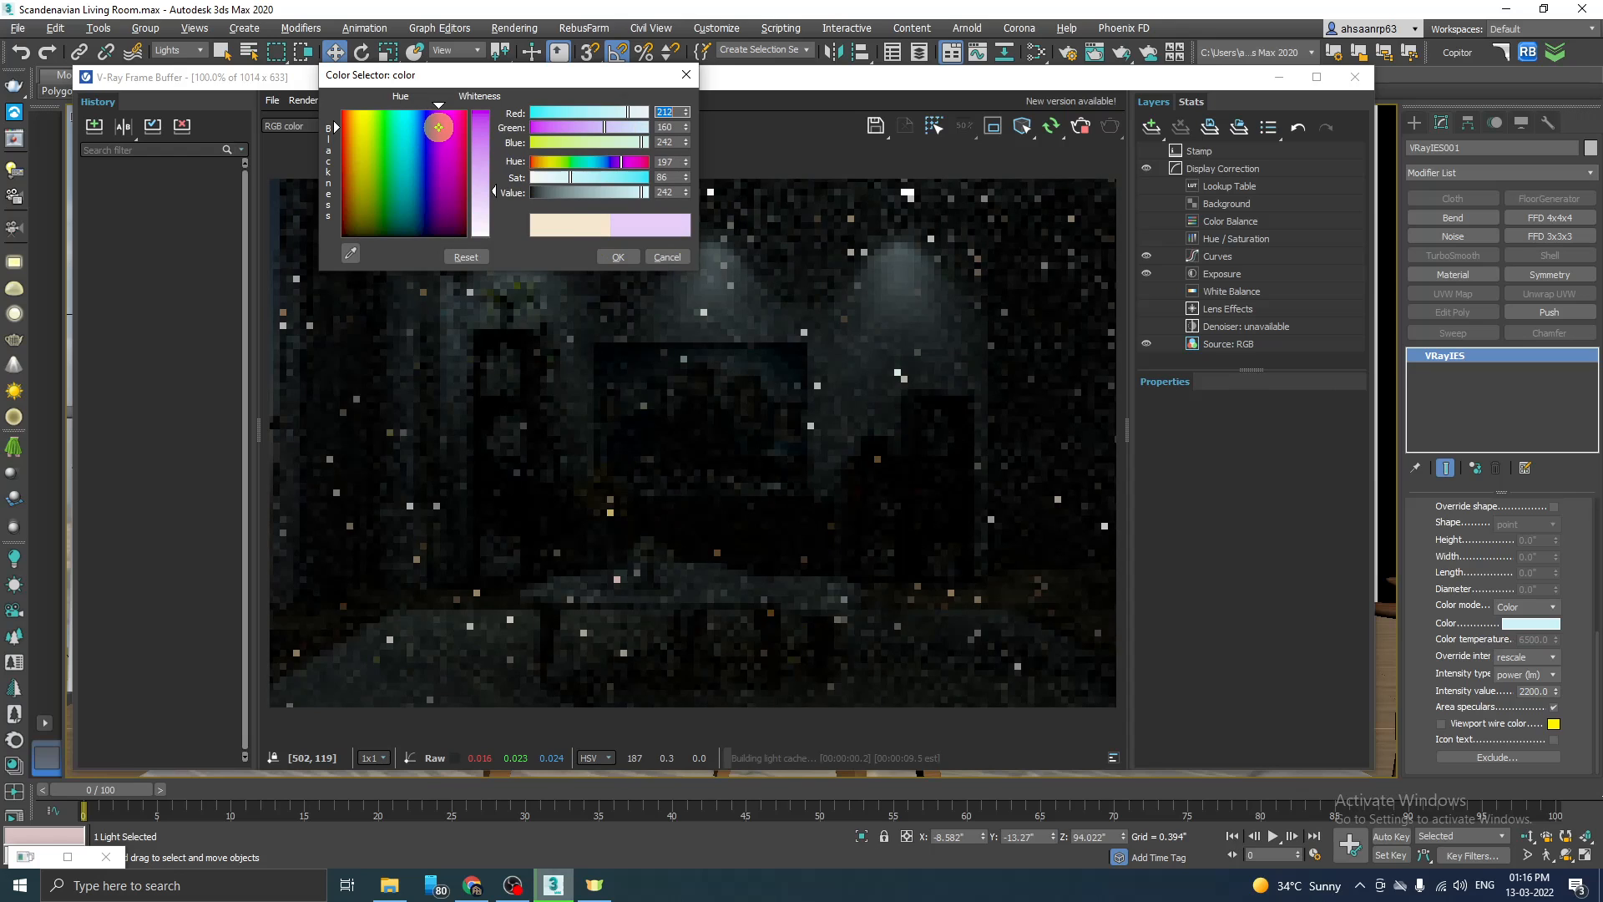
pyautogui.click(617, 257)
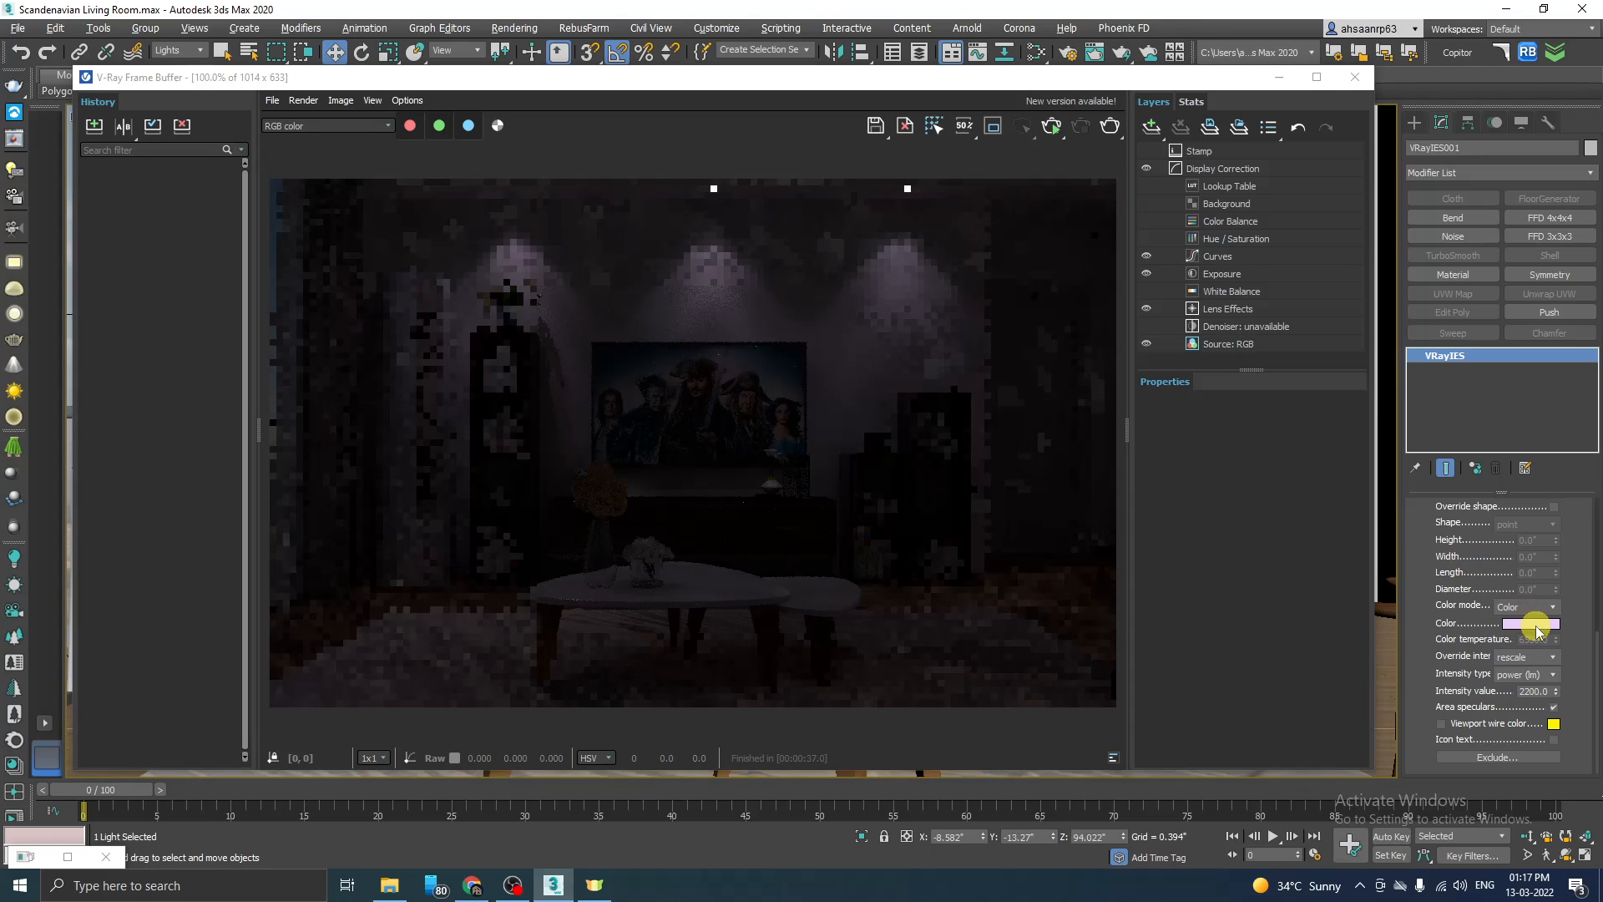
# Step: Set the VRayIES light colour back to white
pyautogui.click(1534, 624)
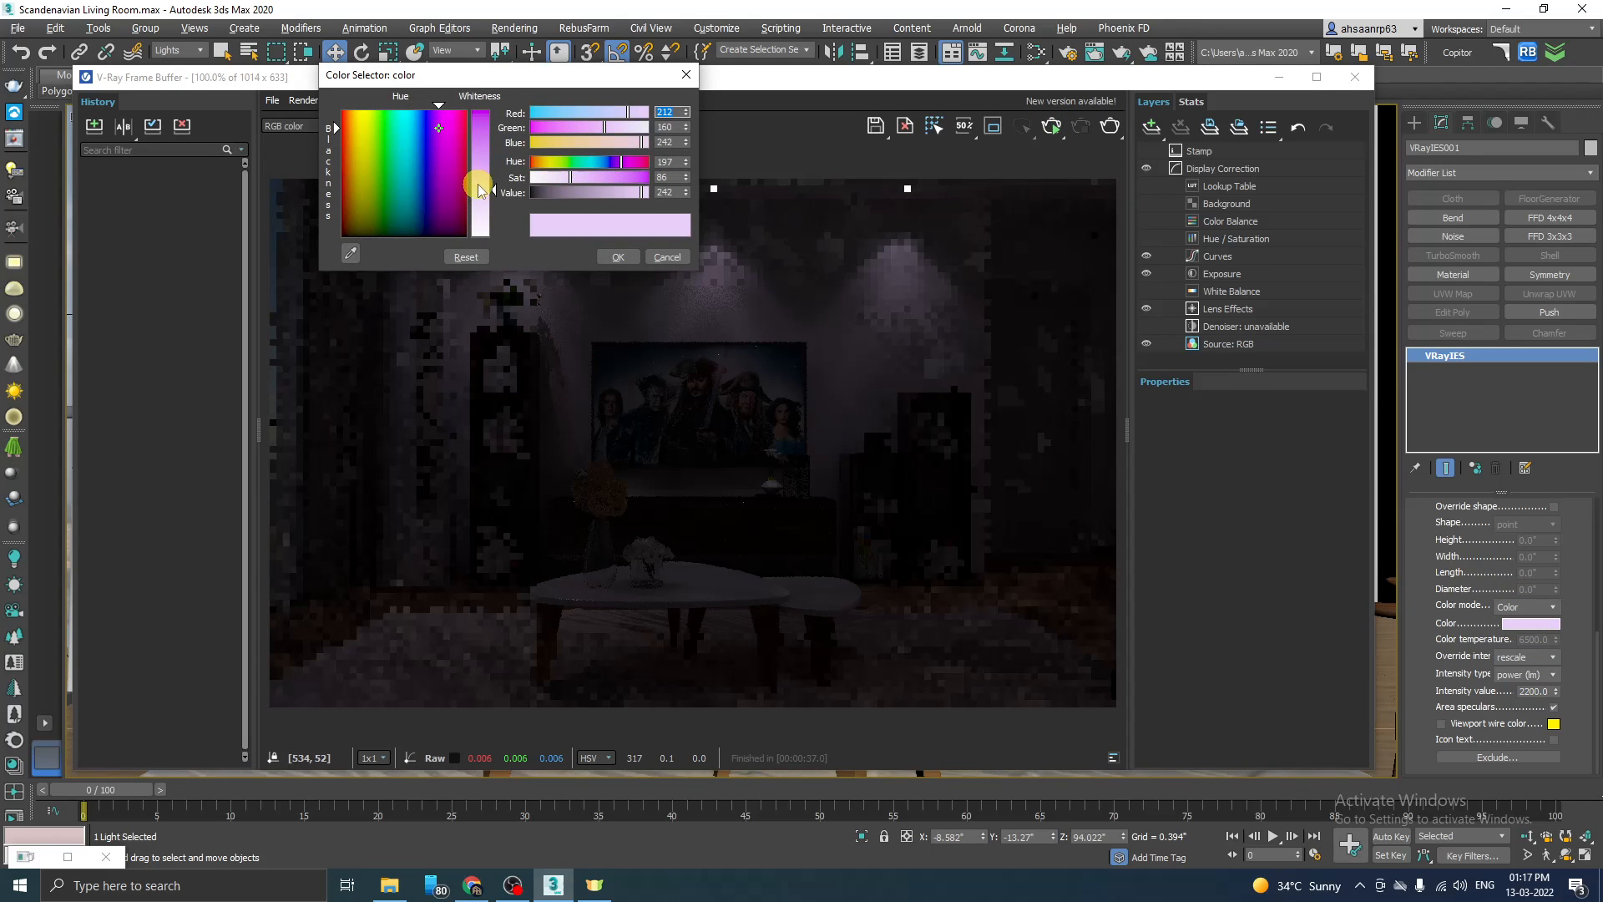
pyautogui.moveTo(478, 184); pyautogui.dragTo(504, 241)
pyautogui.click(635, 260)
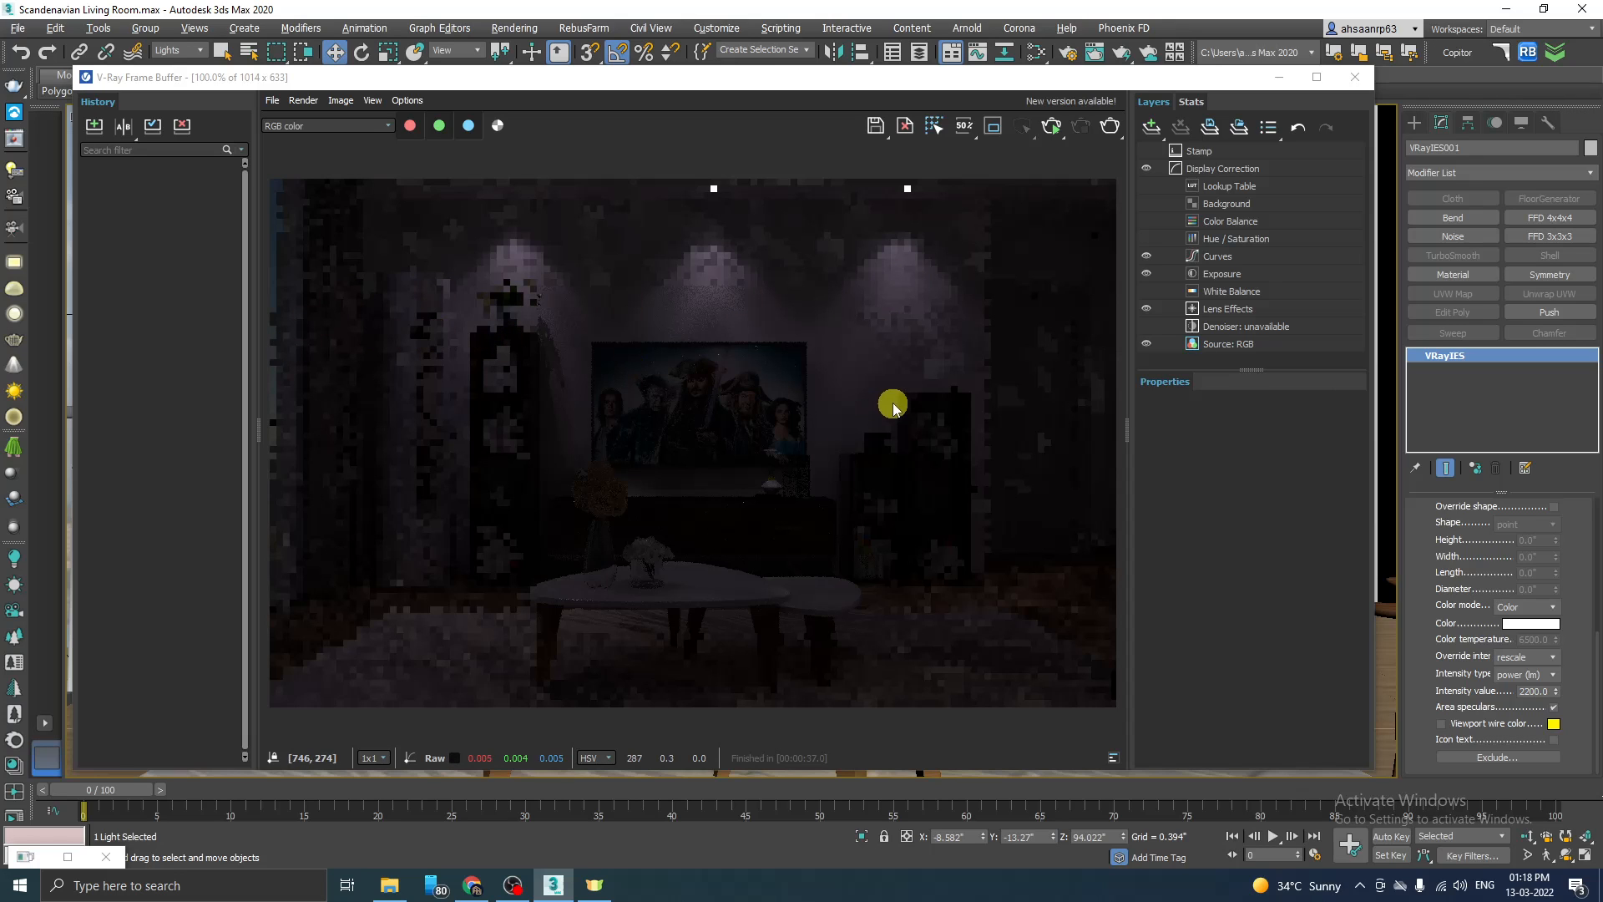
# Step: Select the plane VRayLight at the window in the Left view, switch it on and return to the TV Unit camera
pyautogui.click(1278, 80)
pyautogui.hotkey('alt', 'w')
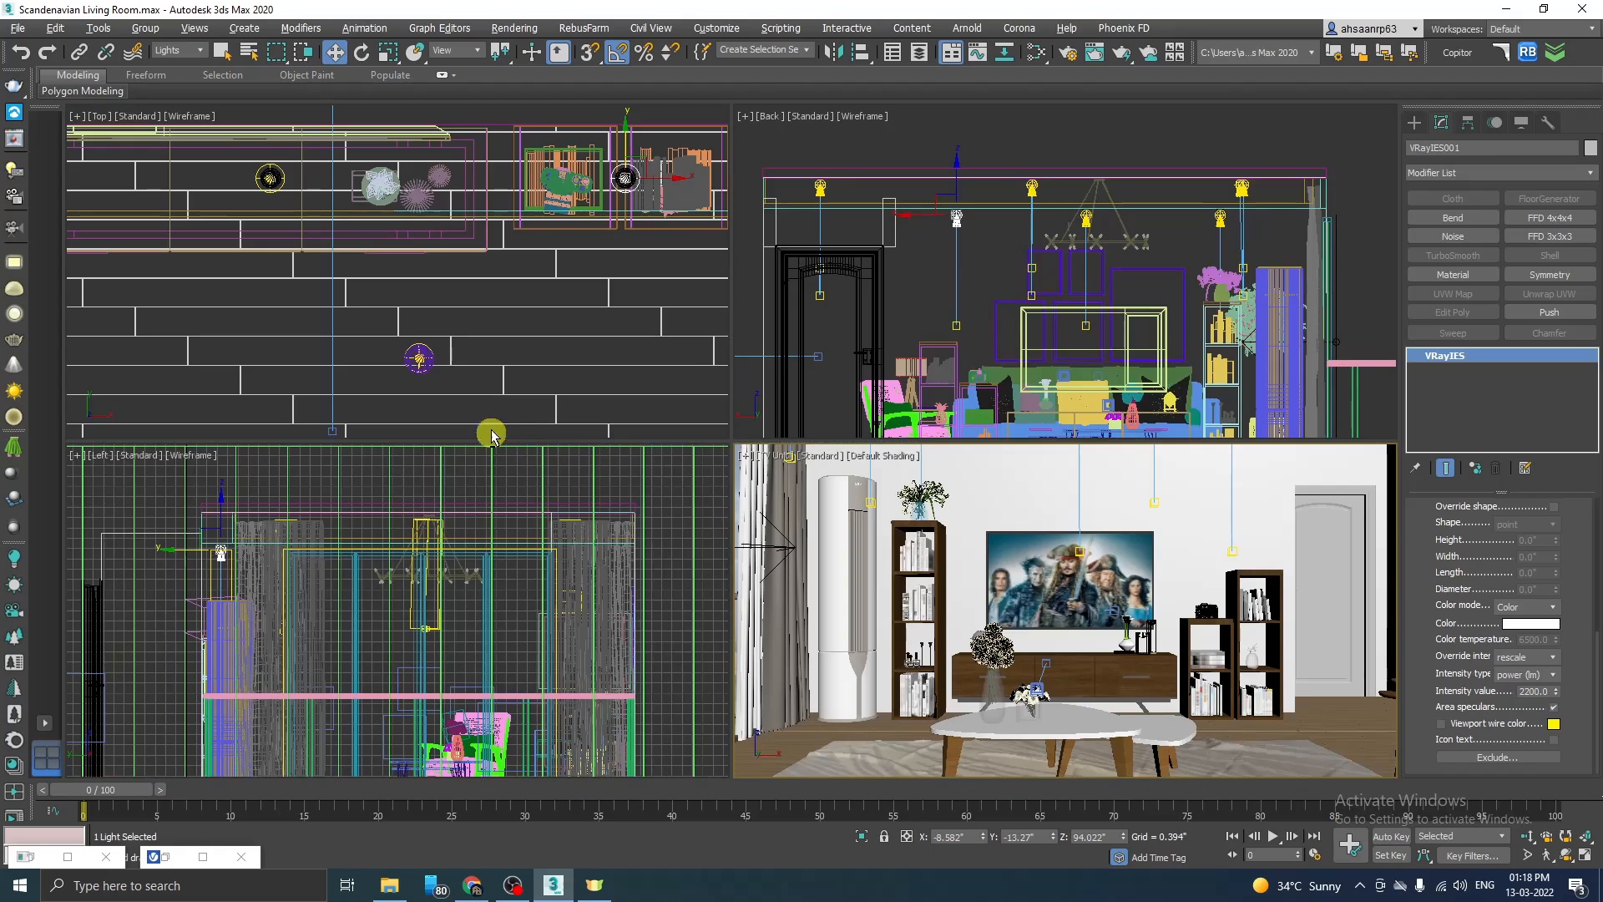
pyautogui.hotkey('alt', 'w')
pyautogui.scroll(-3, 885, 334)
pyautogui.scroll(3, 483, 372)
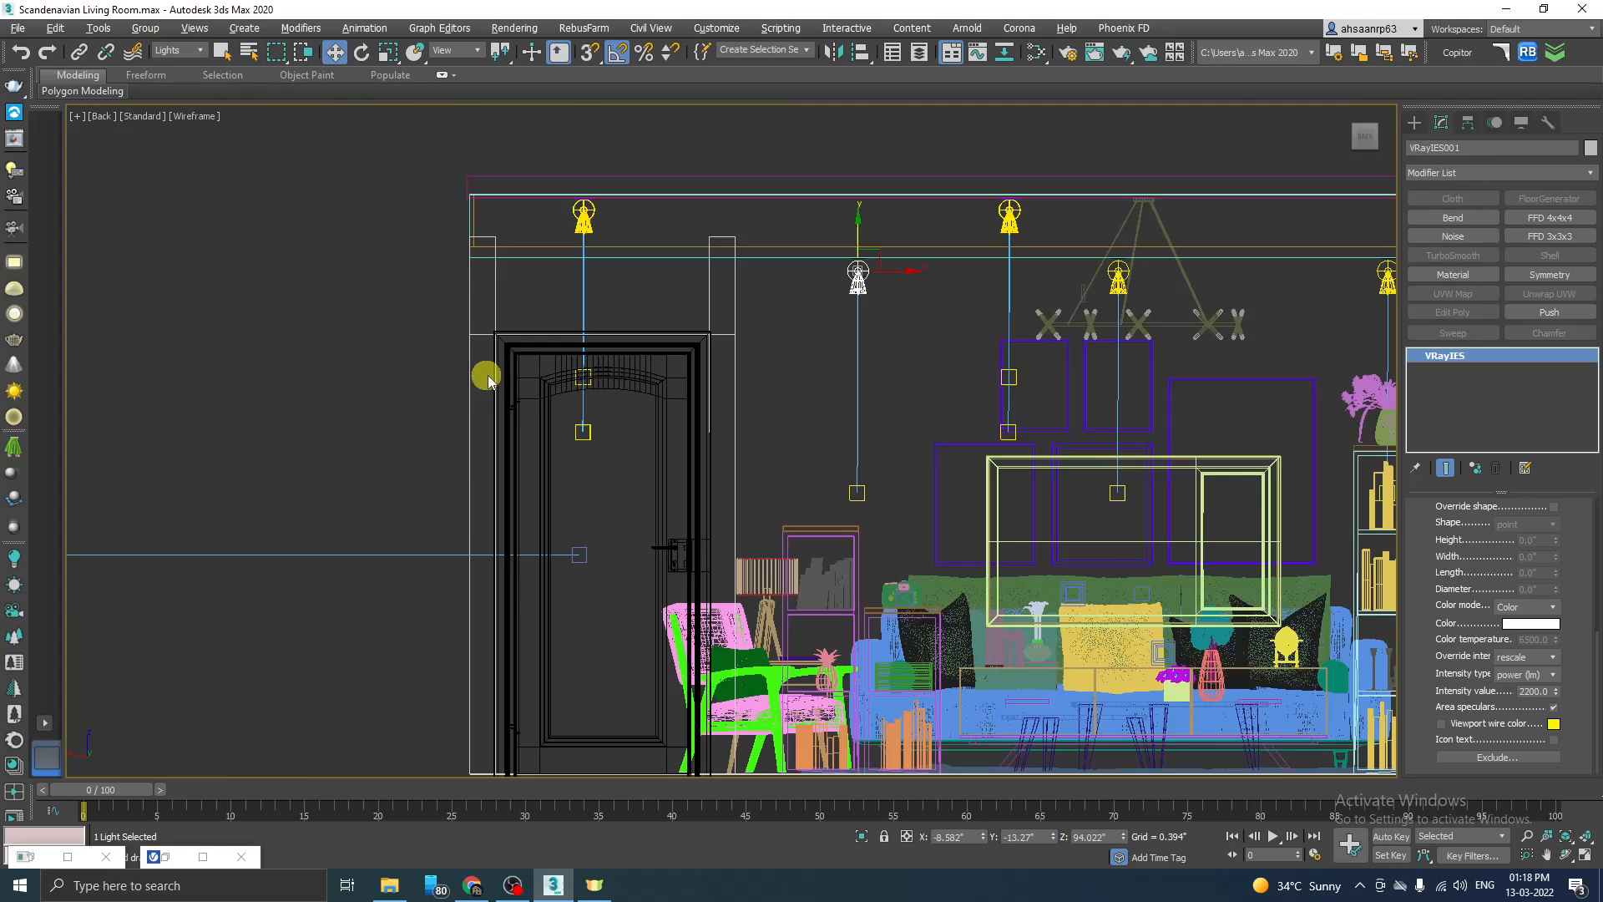
pyautogui.press('l')
pyautogui.scroll(-3, 396, 511)
pyautogui.scroll(3, 454, 449)
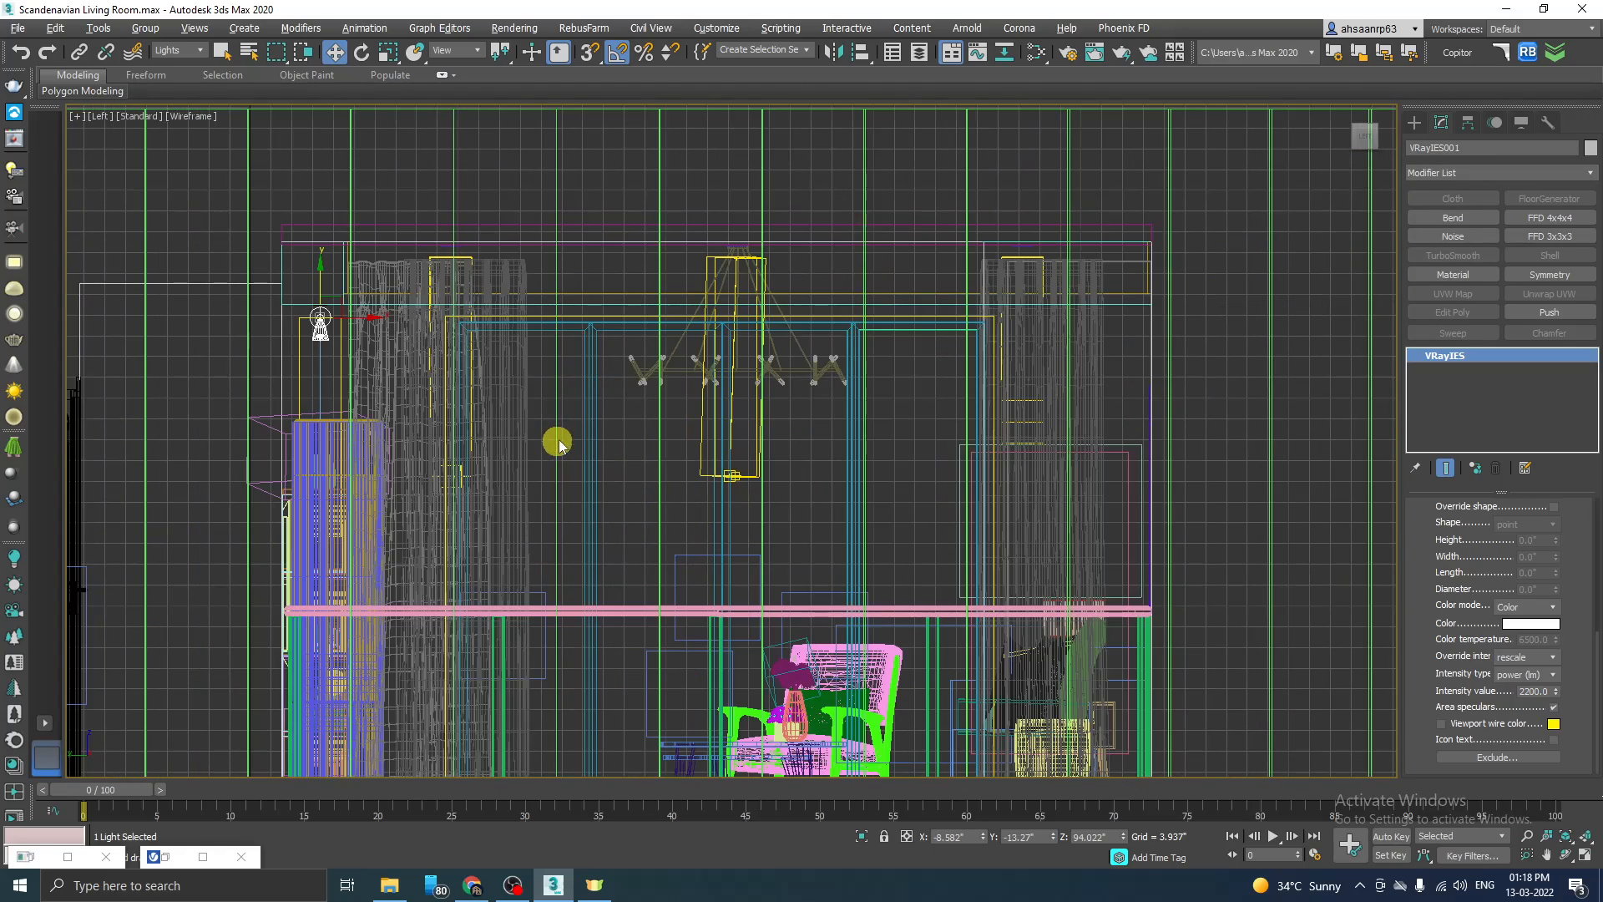
pyautogui.click(573, 427)
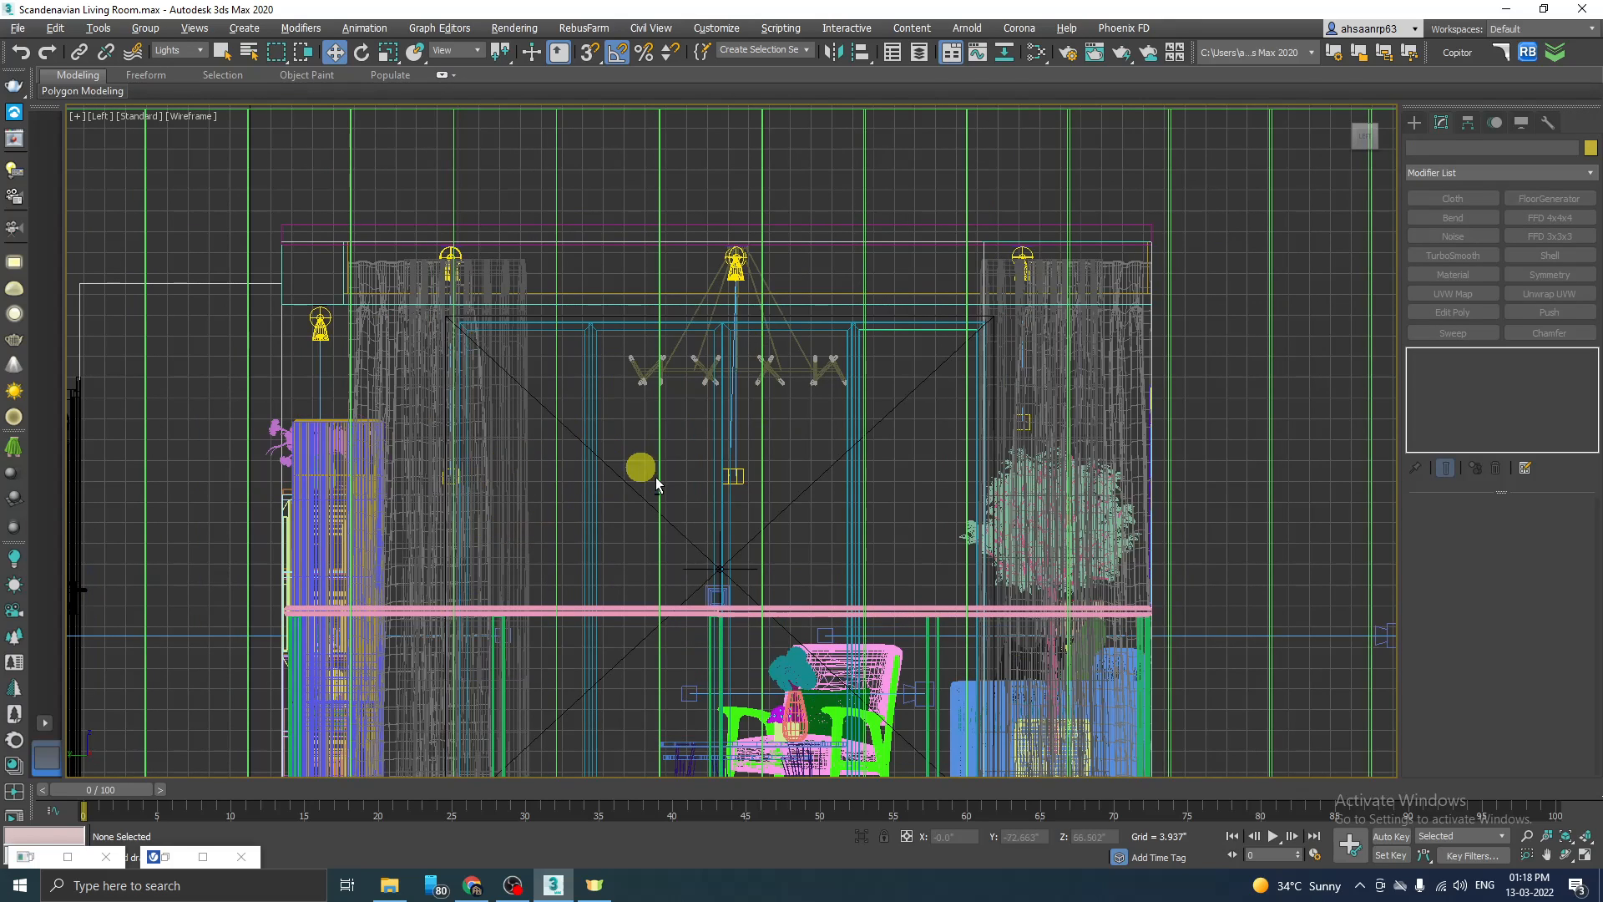
pyautogui.scroll(2, 683, 537)
pyautogui.click(681, 531)
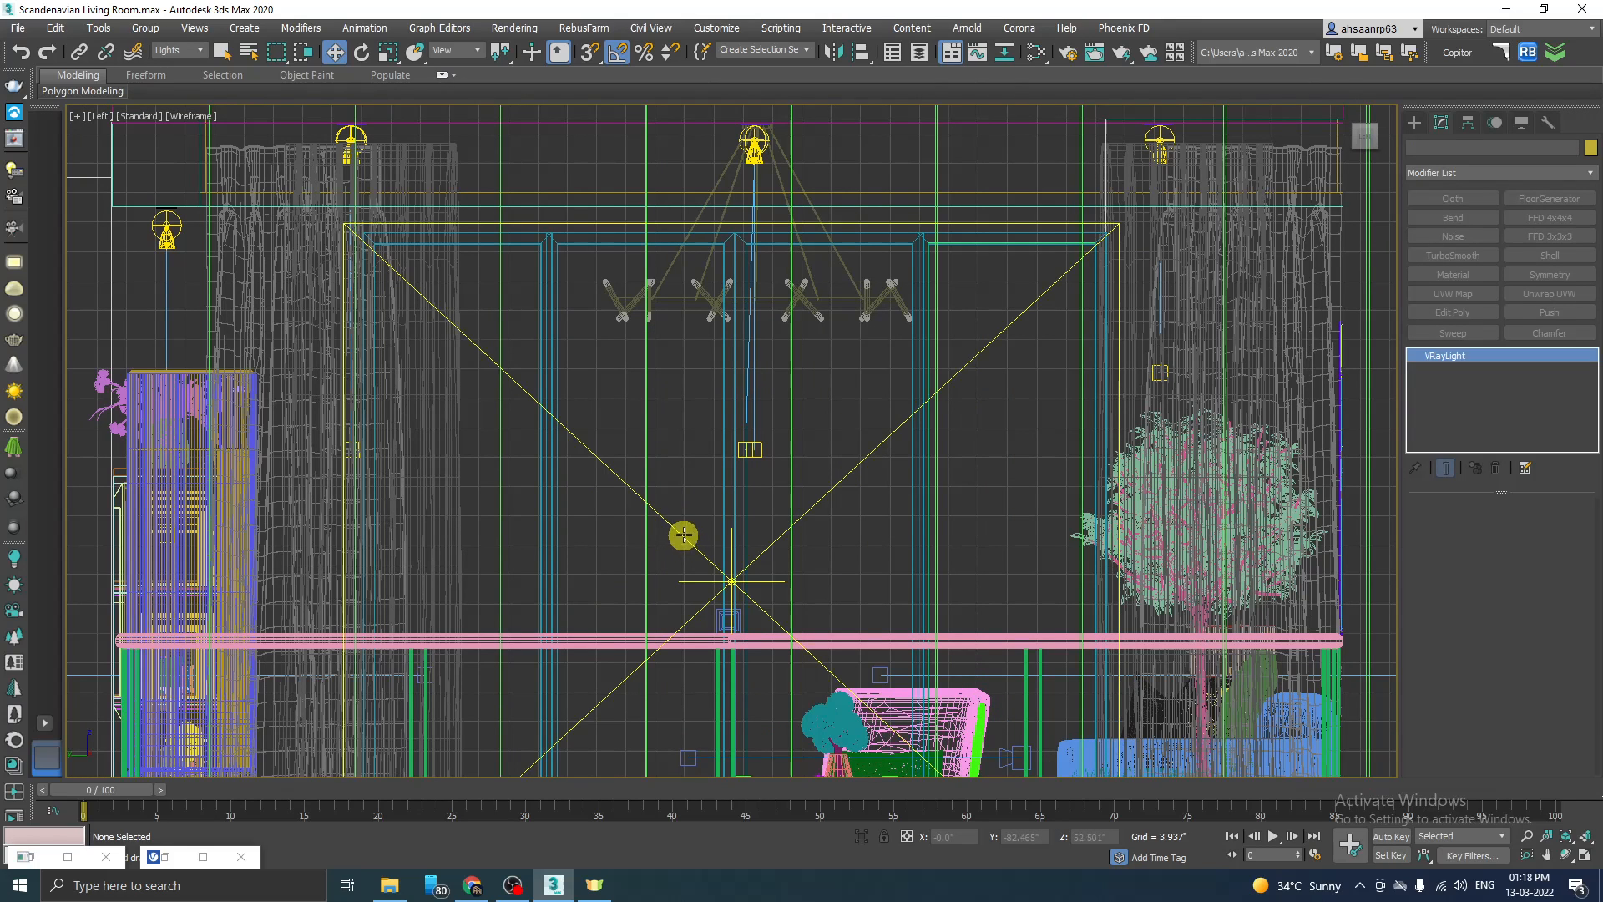
pyautogui.press('c')
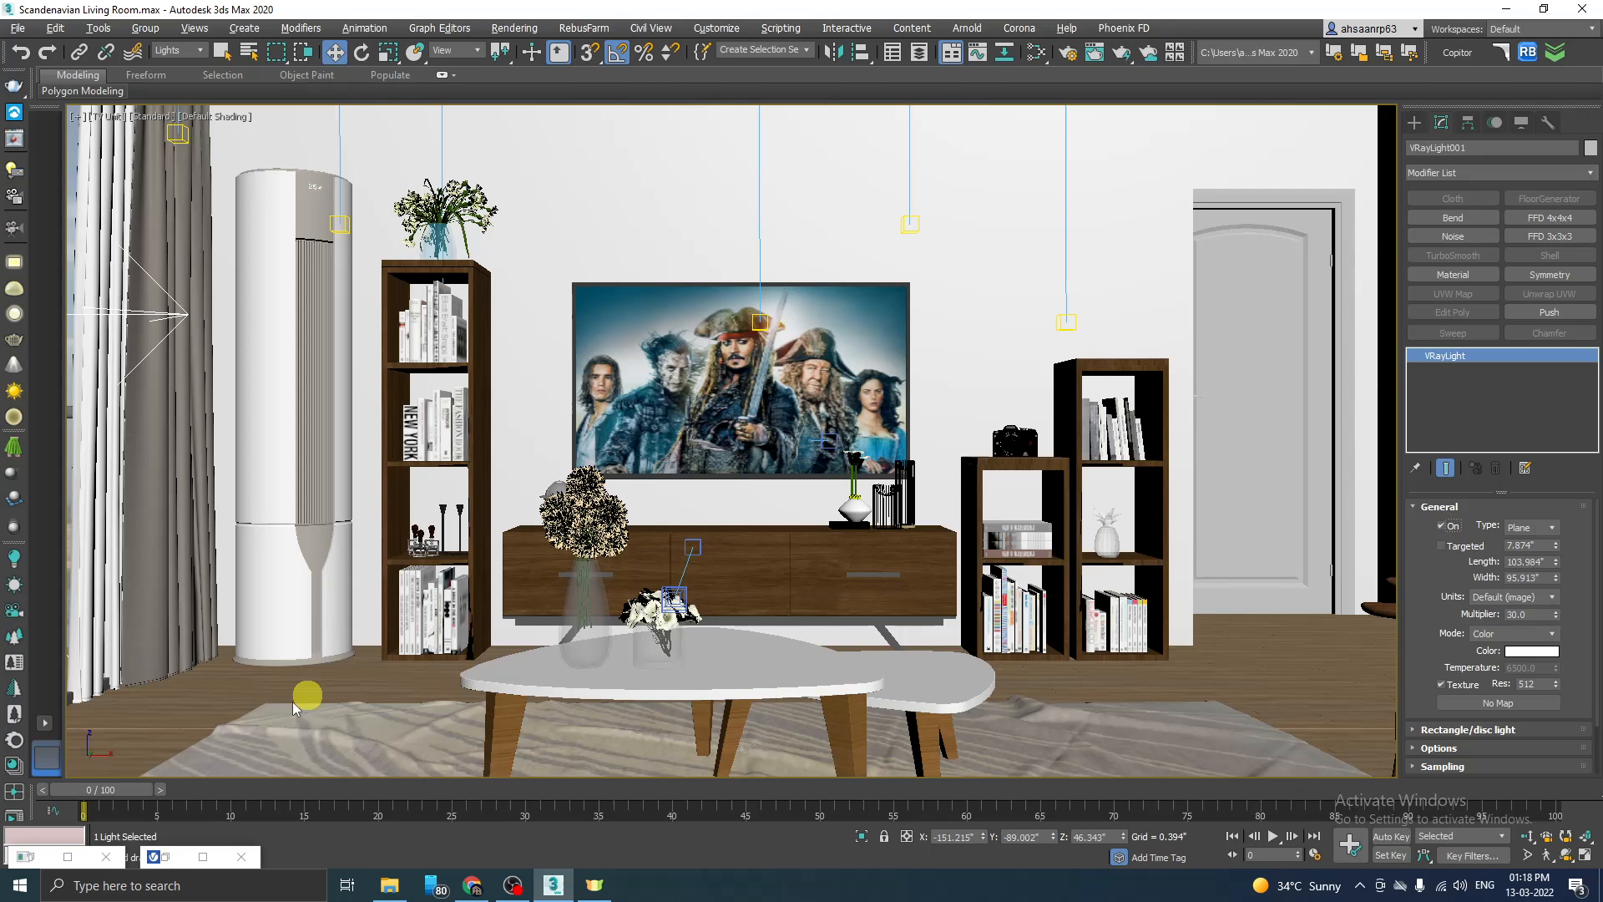
# Step: Start an interactive V-Ray render of the TV Unit view and inspect the spotlight pools on the TV wall
pyautogui.click(161, 856)
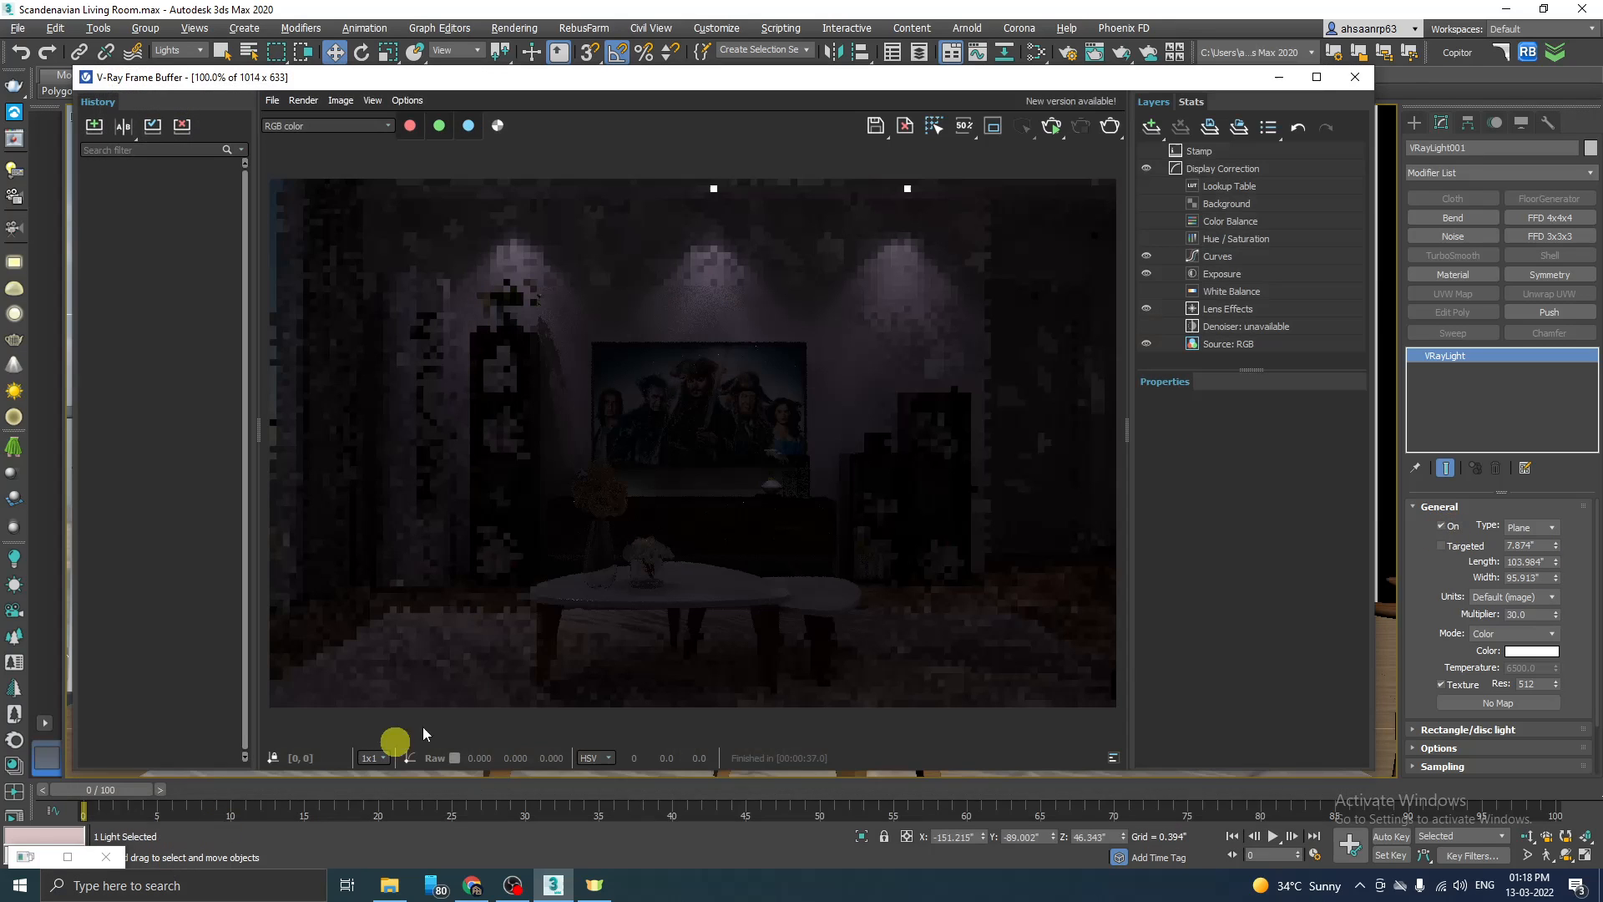
pyautogui.click(1053, 124)
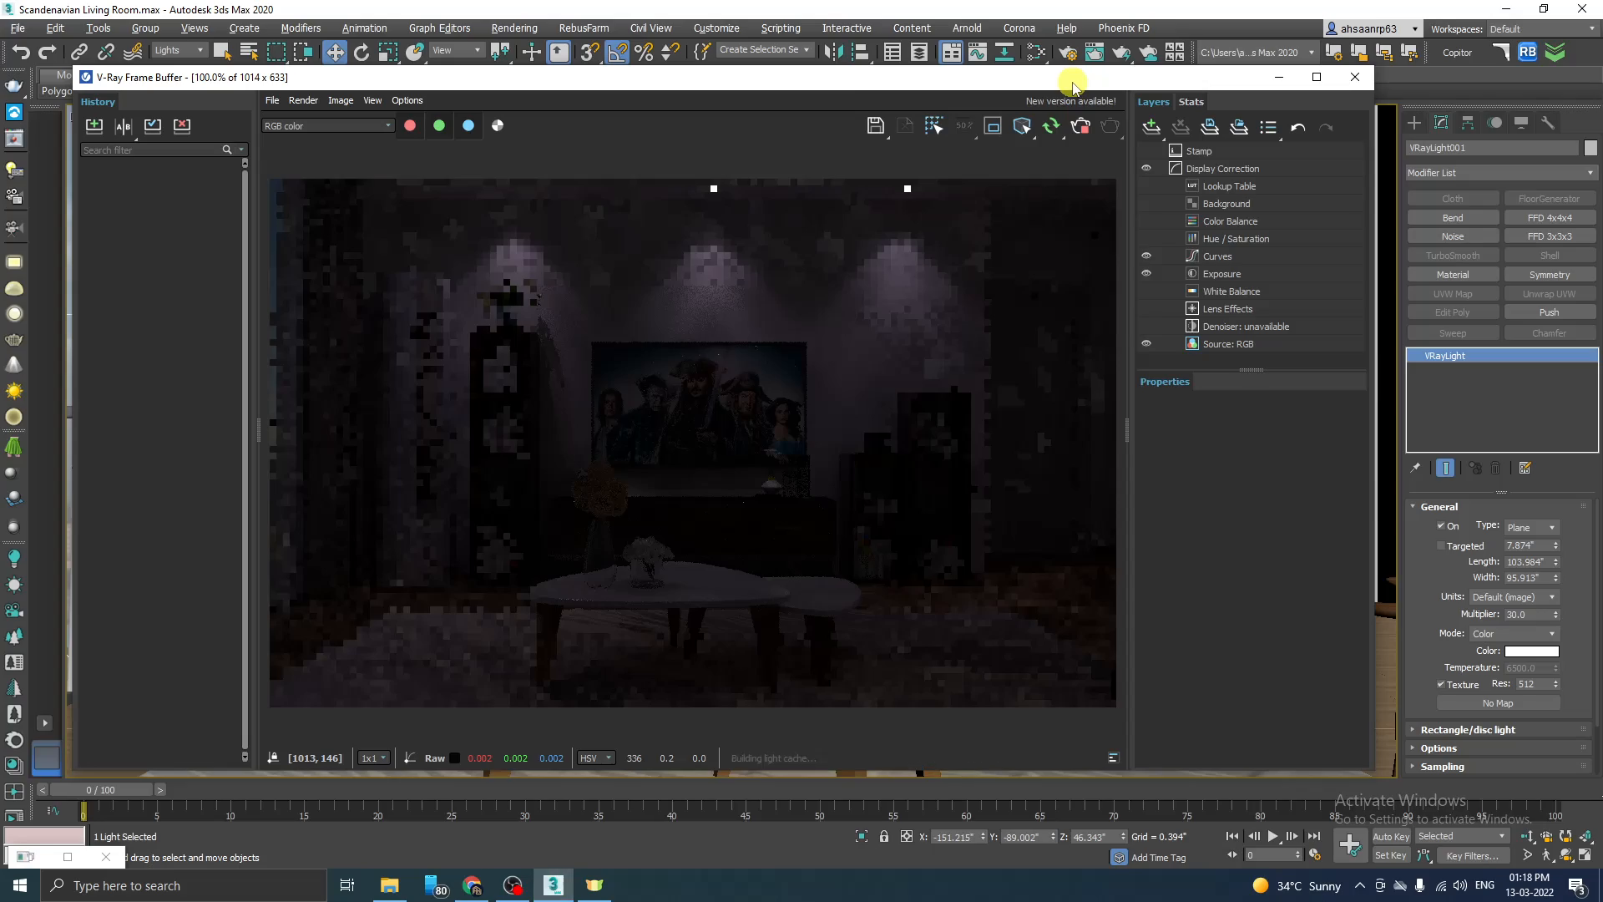
pyautogui.moveTo(1072, 84); pyautogui.dragTo(1095, 79)
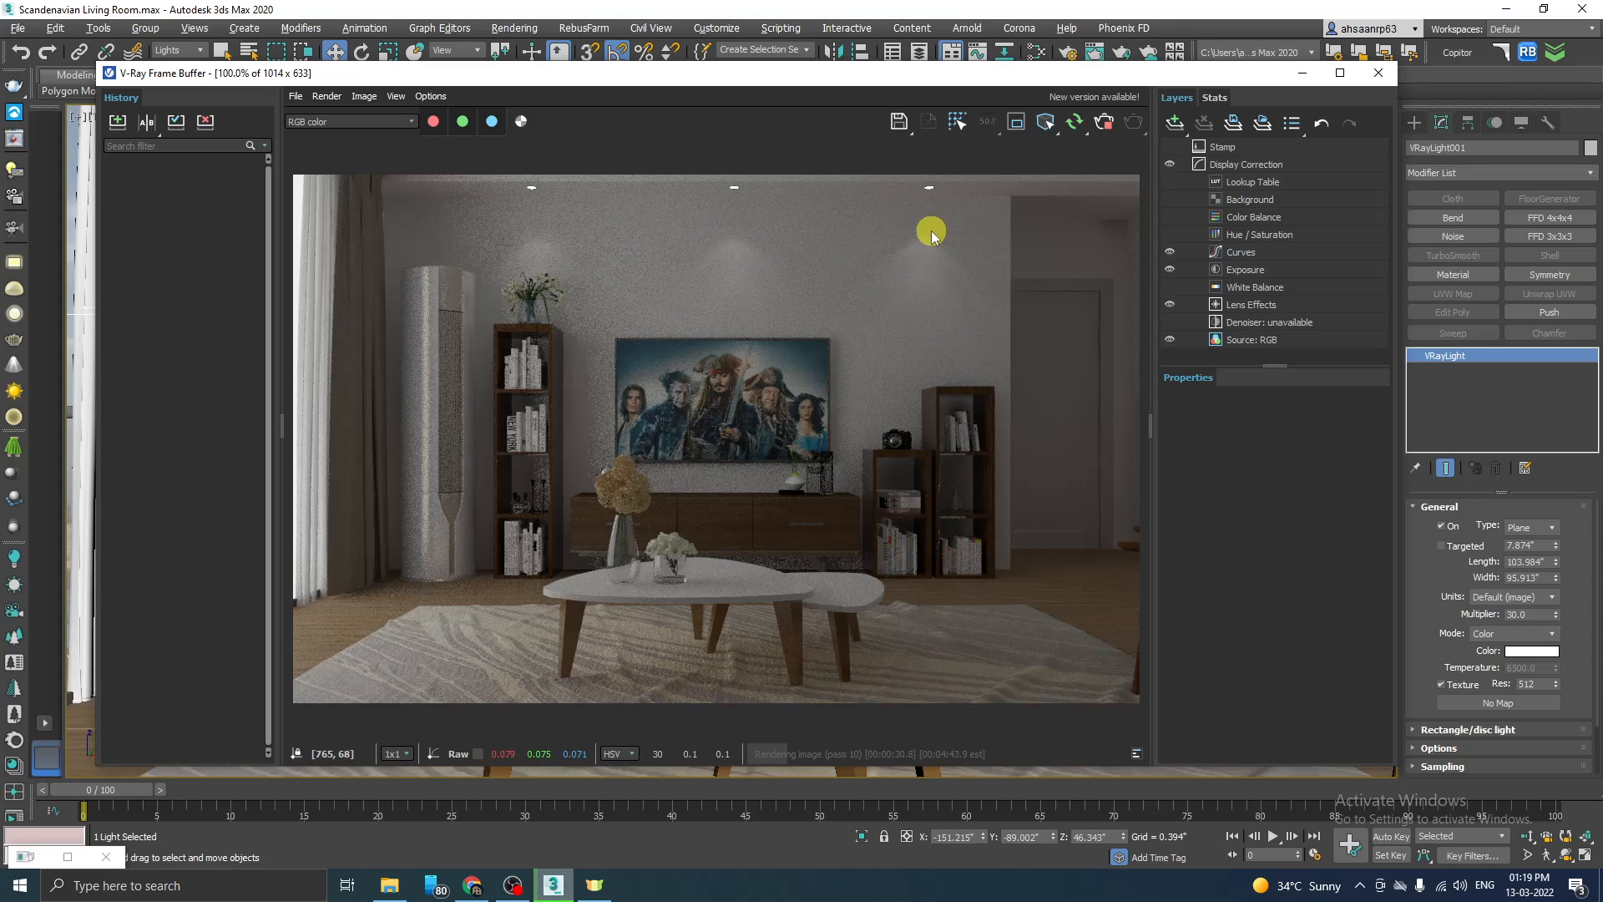
pyautogui.scroll(2, 940, 241)
pyautogui.scroll(-2, 901, 282)
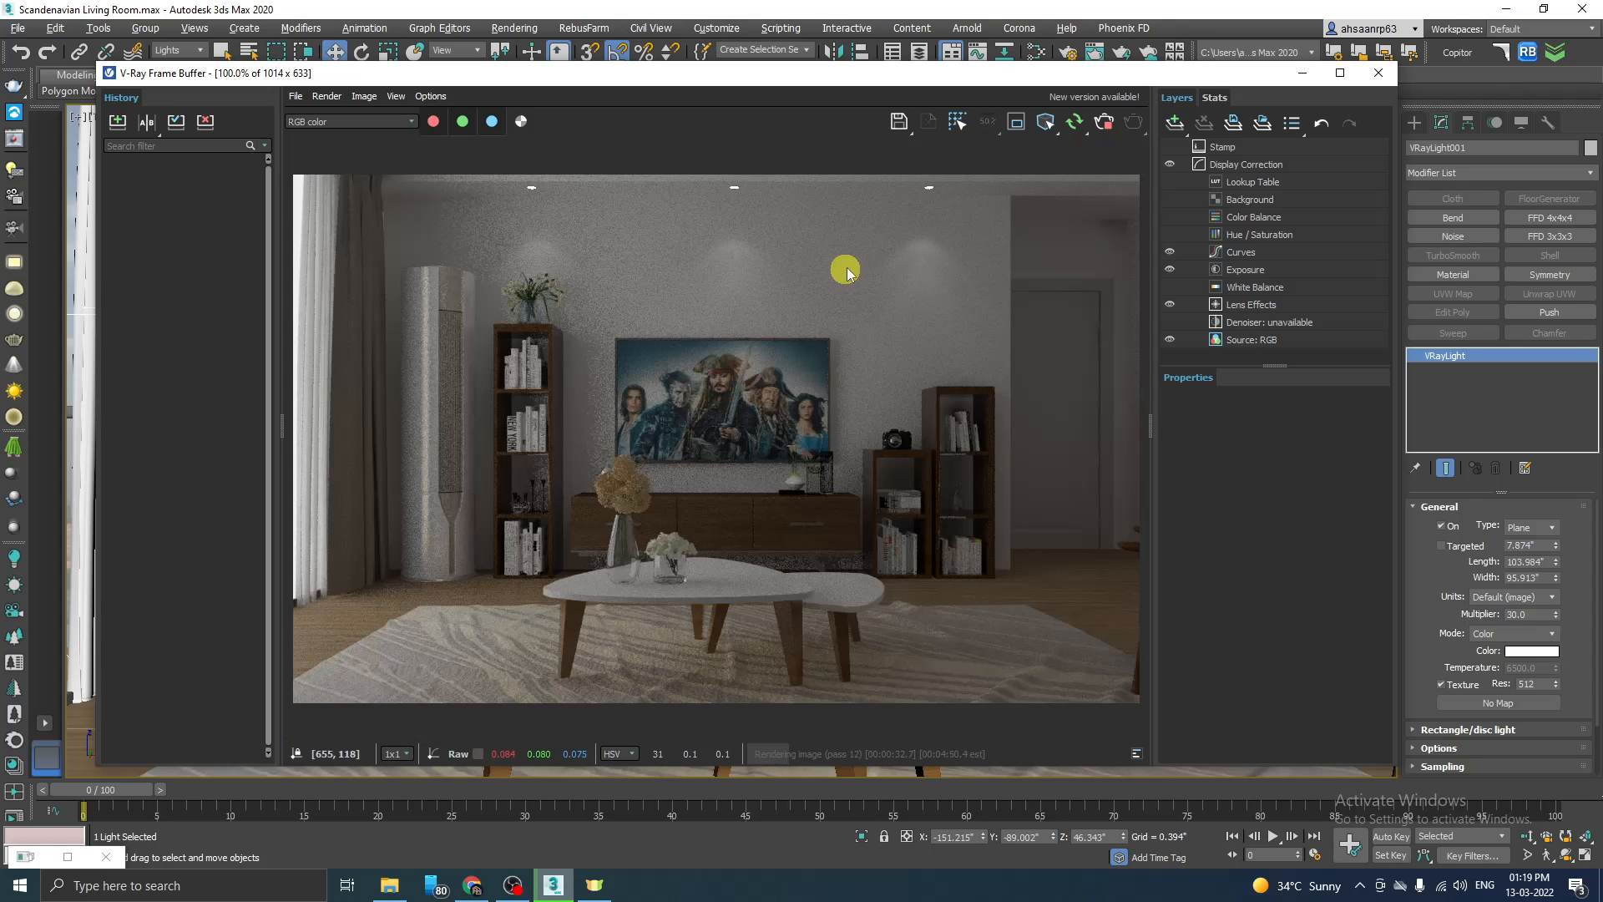
pyautogui.scroll(2, 628, 232)
pyautogui.scroll(-2, 654, 250)
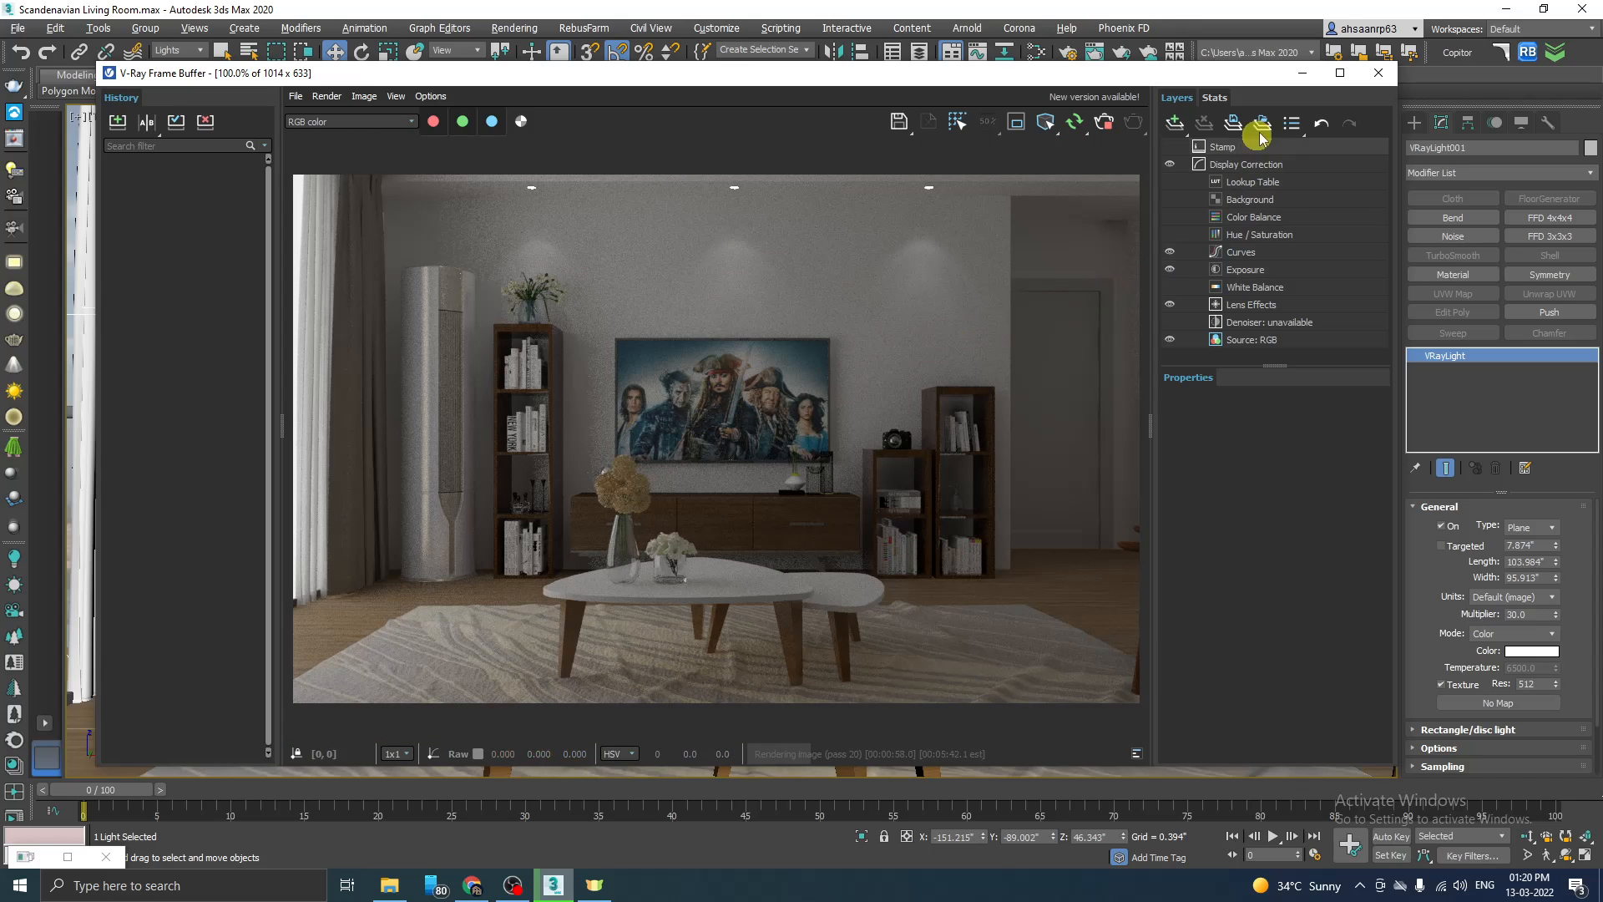
# Step: Minimize the render window, locate the lamp table in the Top view and show the shaded Main View camera
pyautogui.click(1302, 77)
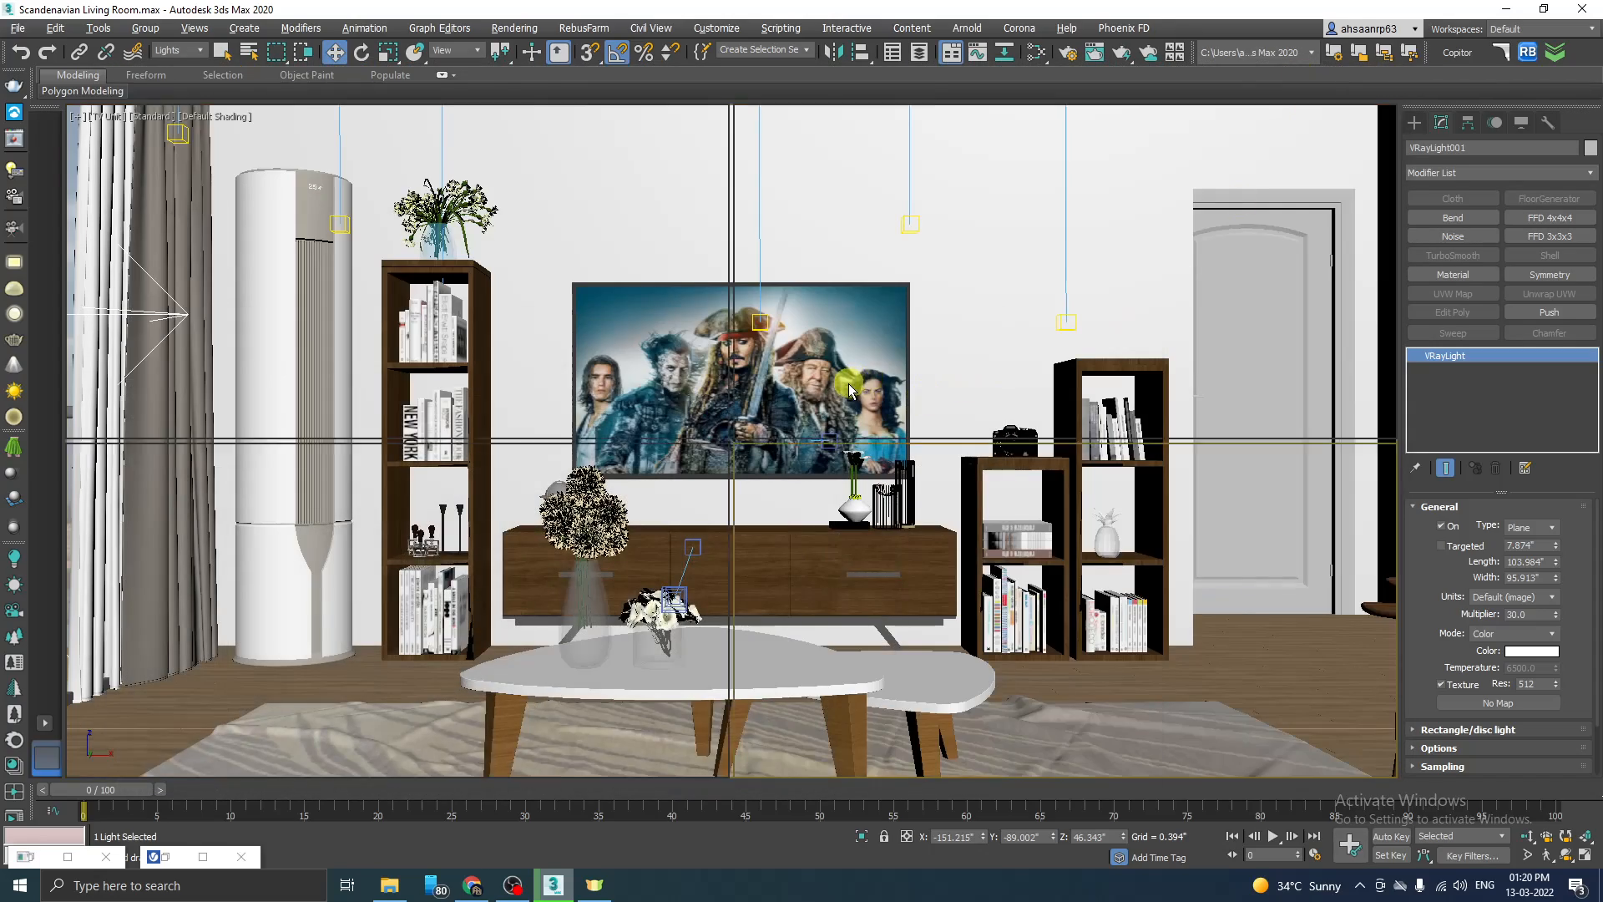
pyautogui.hotkey('alt', 'w')
pyautogui.rightClick(601, 288)
pyautogui.hotkey('alt', 'w')
pyautogui.scroll(-10, 606, 257)
pyautogui.scroll(7, 740, 573)
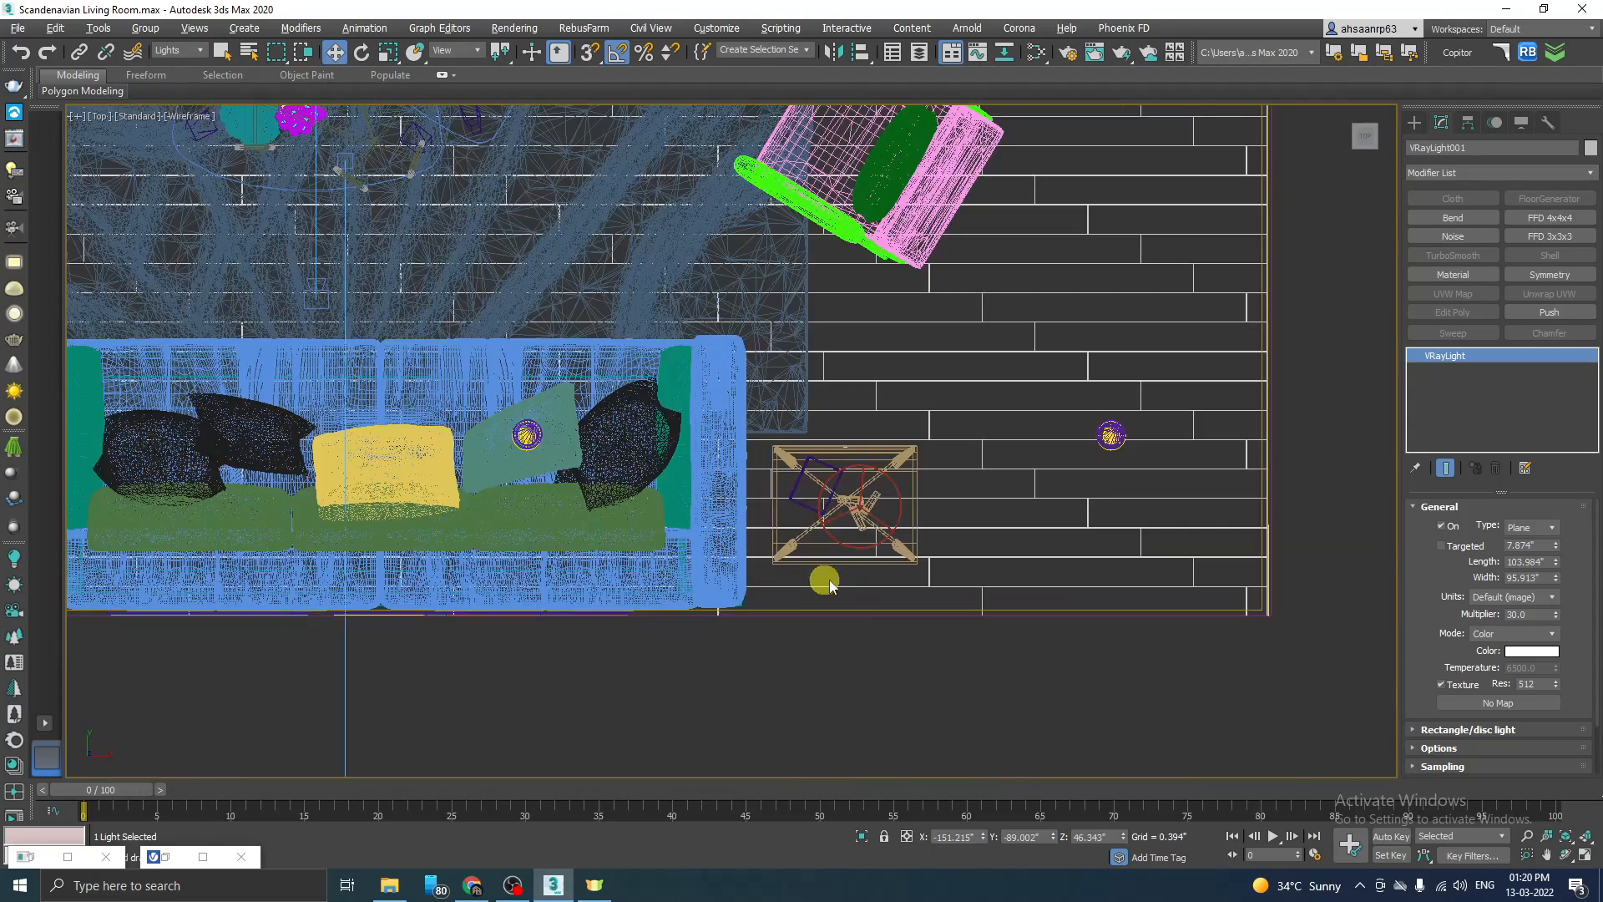
pyautogui.scroll(3, 876, 519)
pyautogui.hotkey('alt', 'w')
pyautogui.rightClick(1088, 550)
pyautogui.hotkey('alt', 'w')
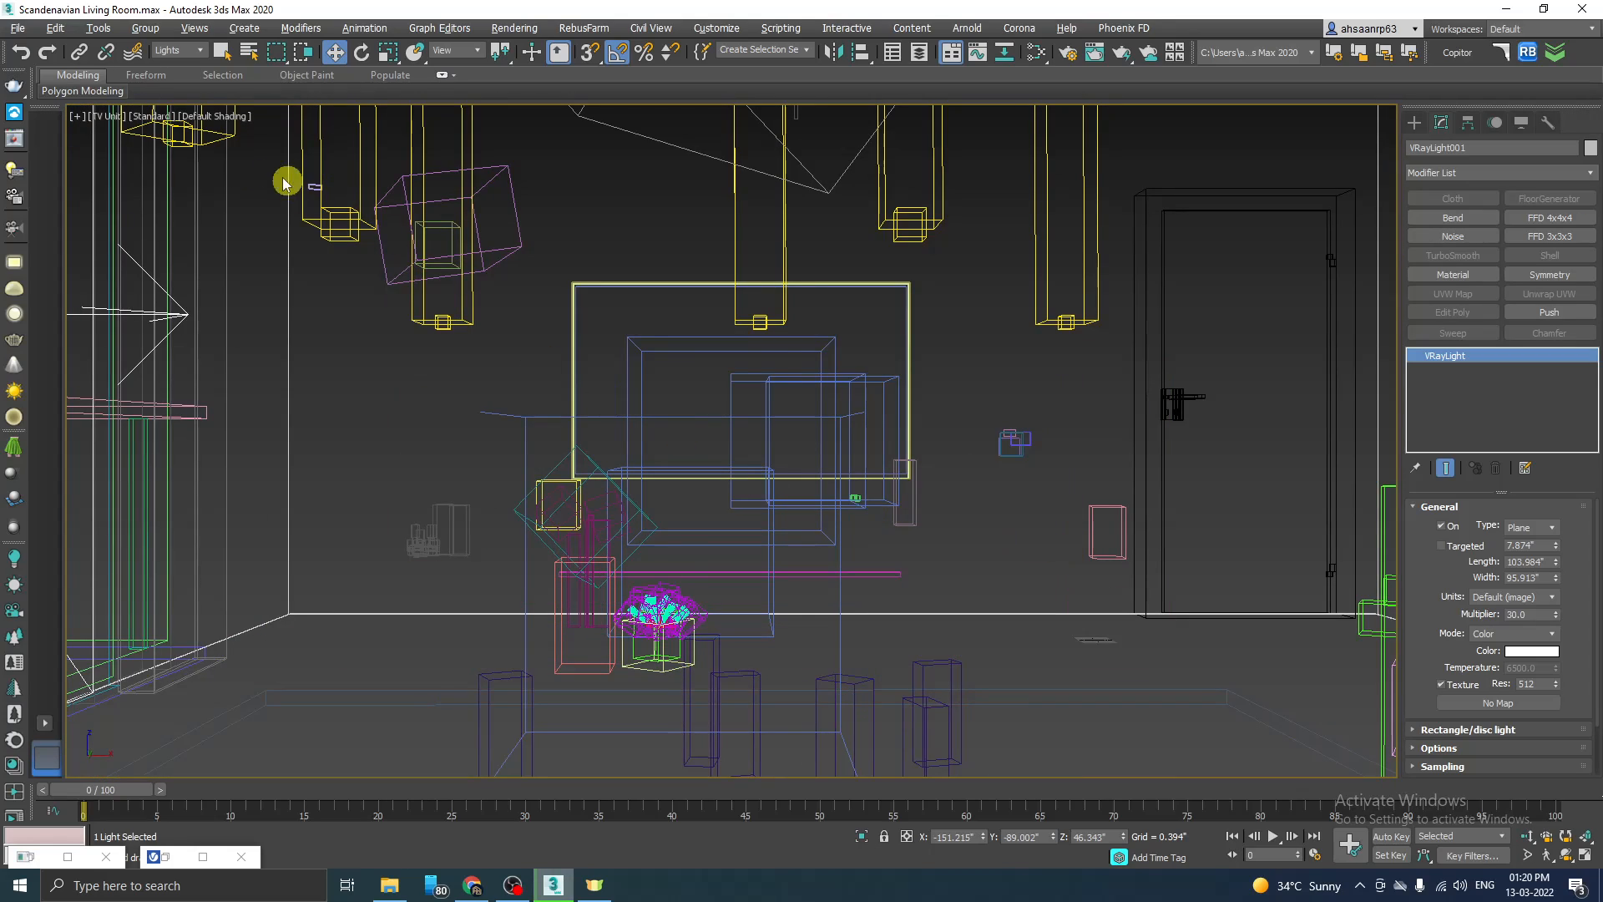
pyautogui.press('F3')
pyautogui.click(107, 116)
pyautogui.moveTo(167, 132)
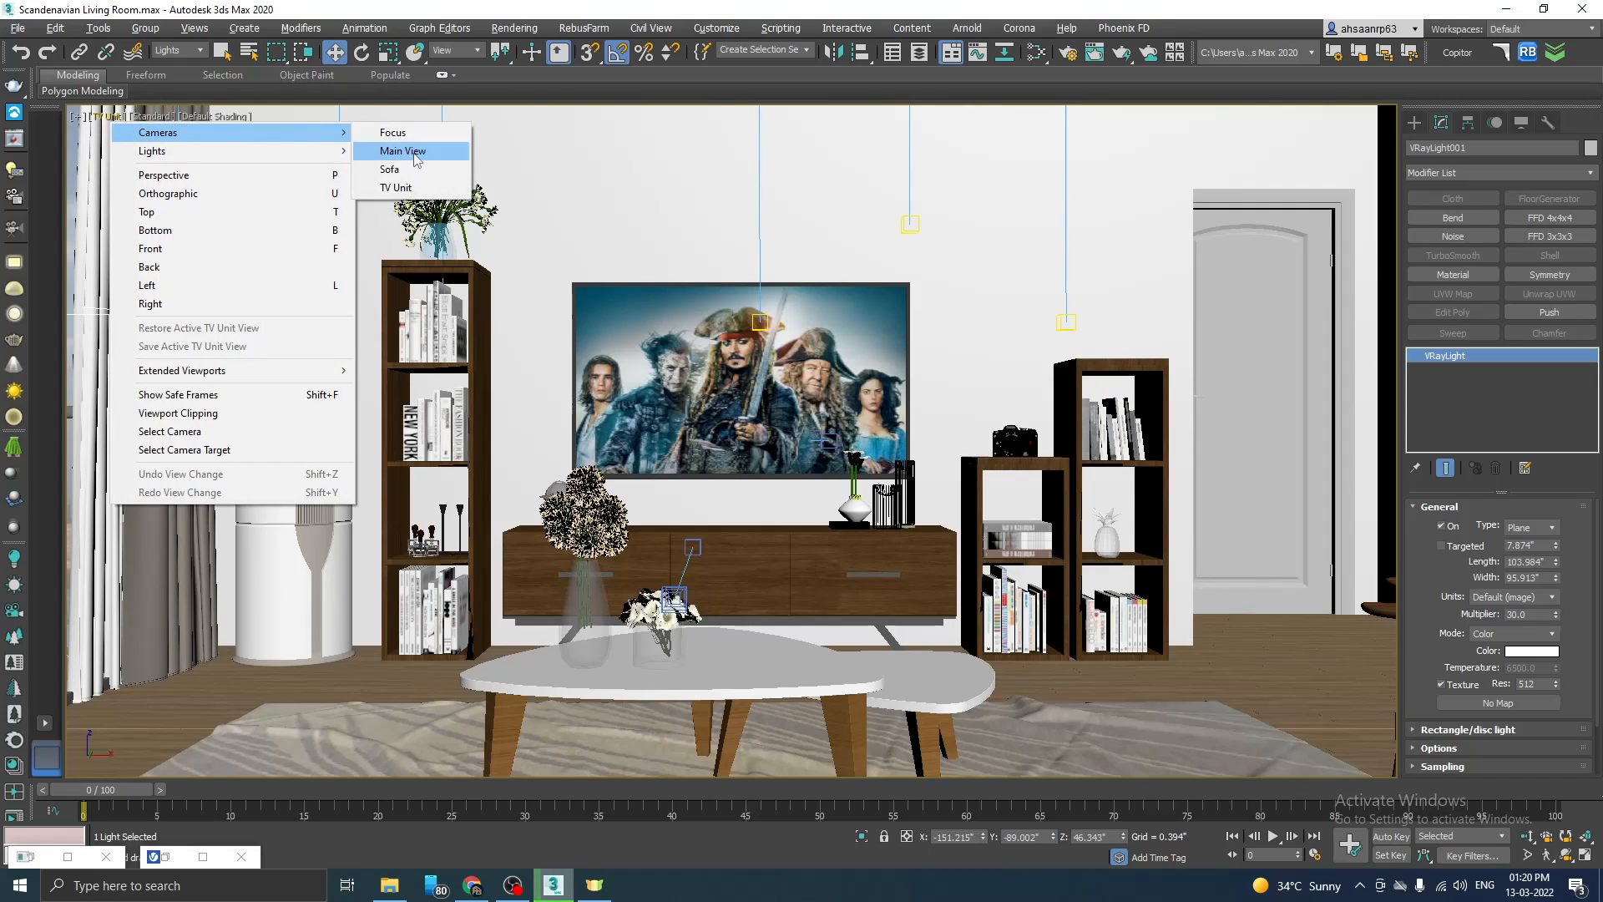
pyautogui.click(409, 151)
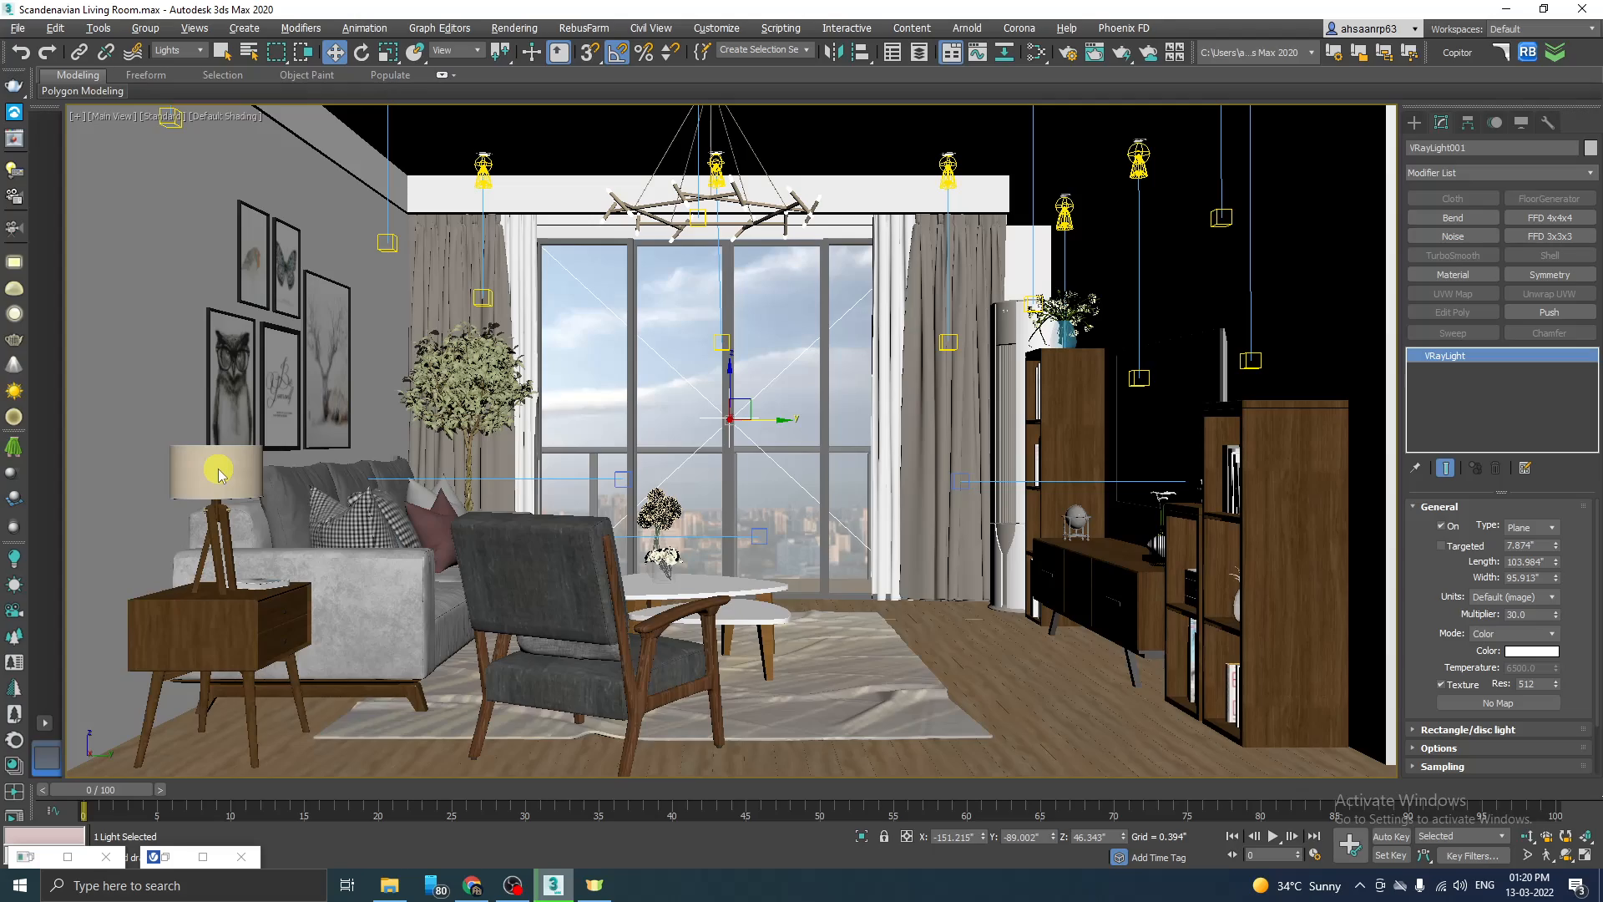
# Step: Create a Sphere-type VRayLight with a radius of about 0.855" at the centre of the table lamp's shade in the Top view
pyautogui.press('p')
pyautogui.scroll(8, 336, 479)
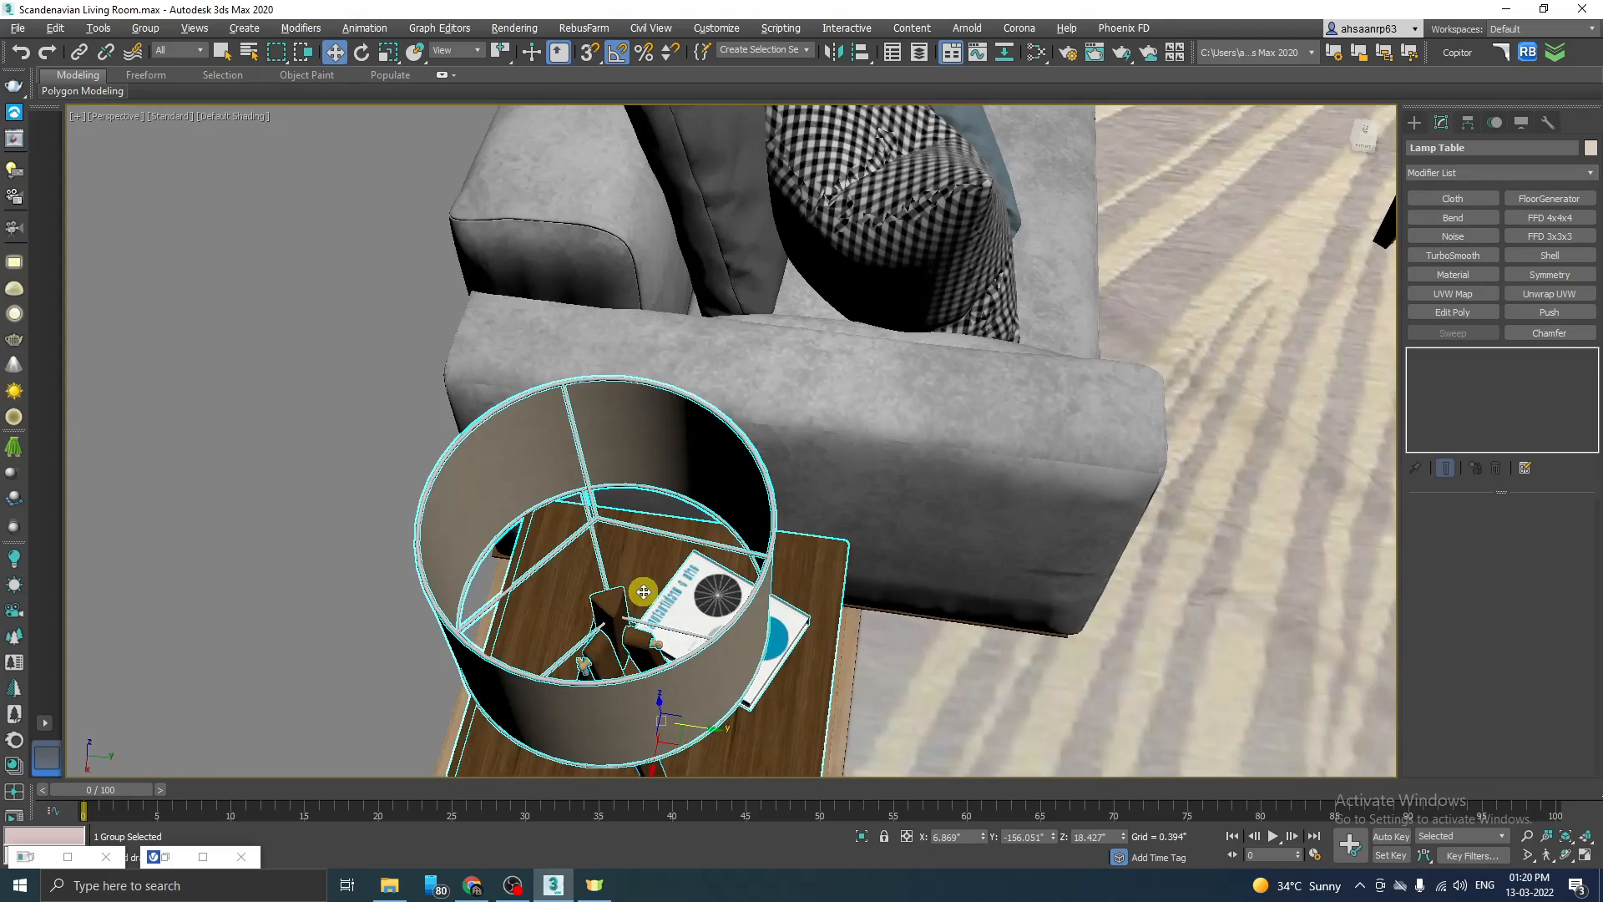
pyautogui.press('t')
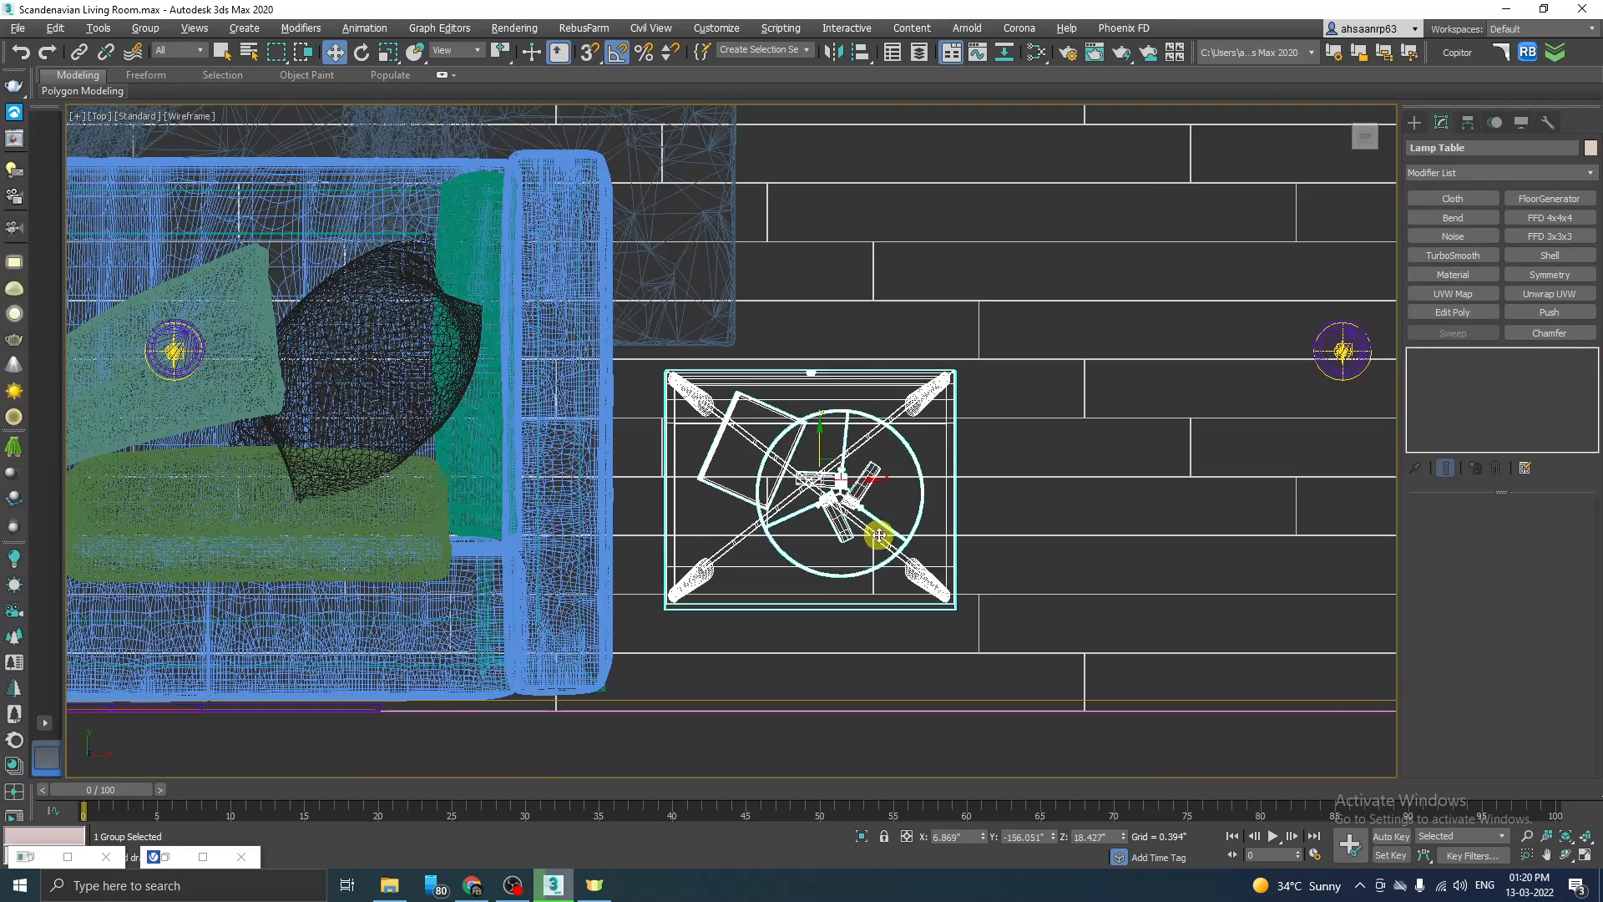
pyautogui.scroll(3, 869, 530)
pyautogui.click(1414, 122)
pyautogui.click(1451, 146)
pyautogui.click(1503, 170)
pyautogui.click(1444, 231)
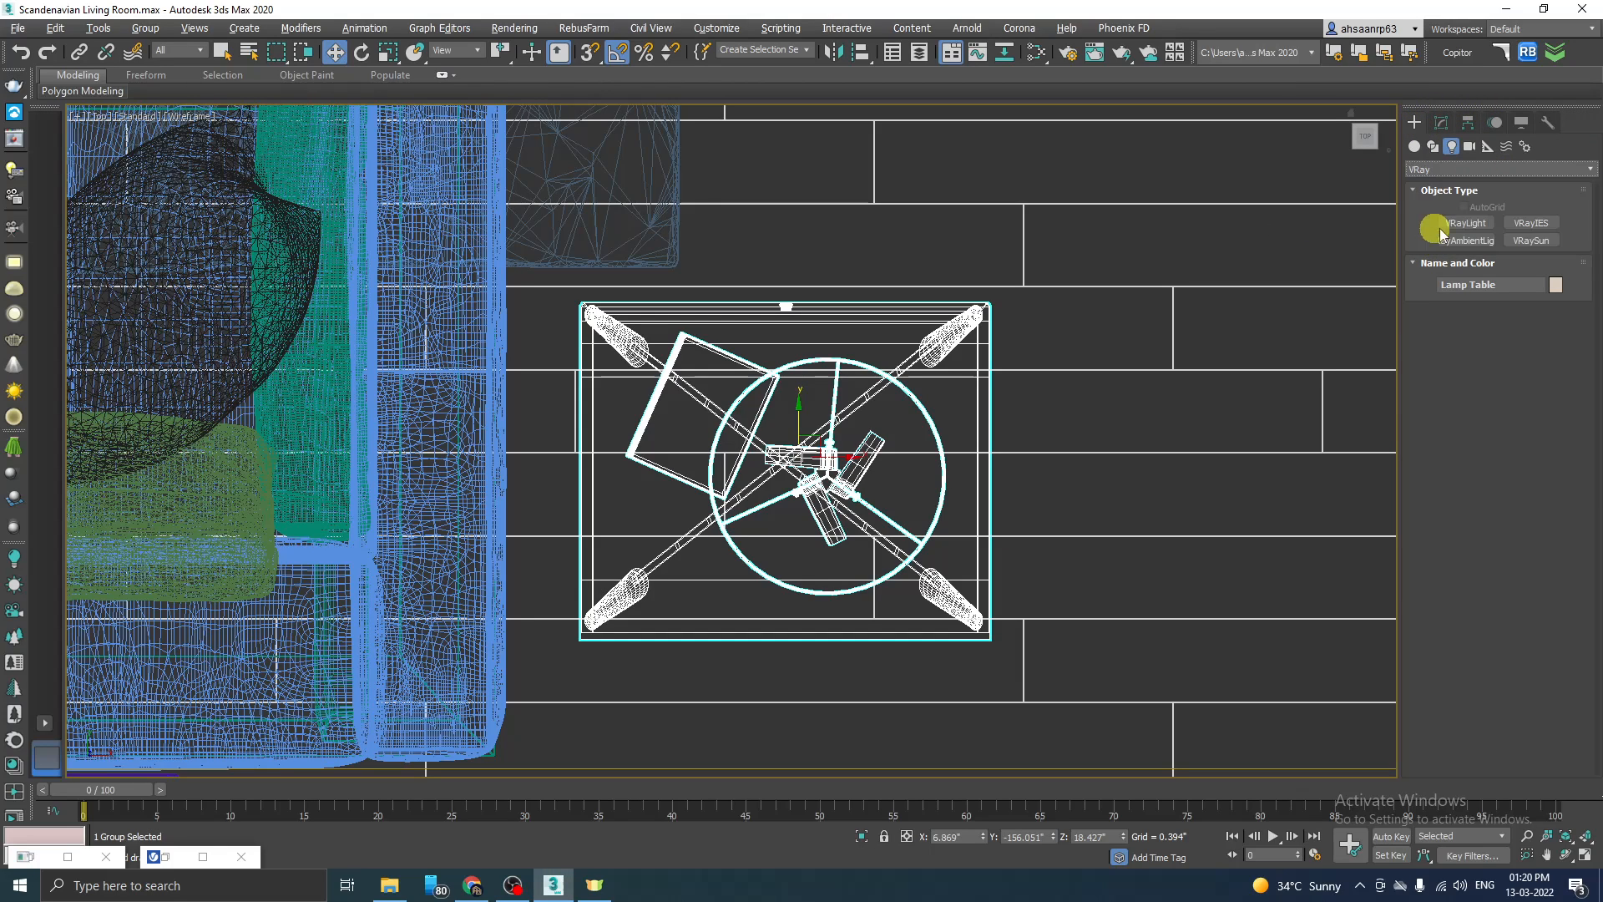
pyautogui.click(1466, 224)
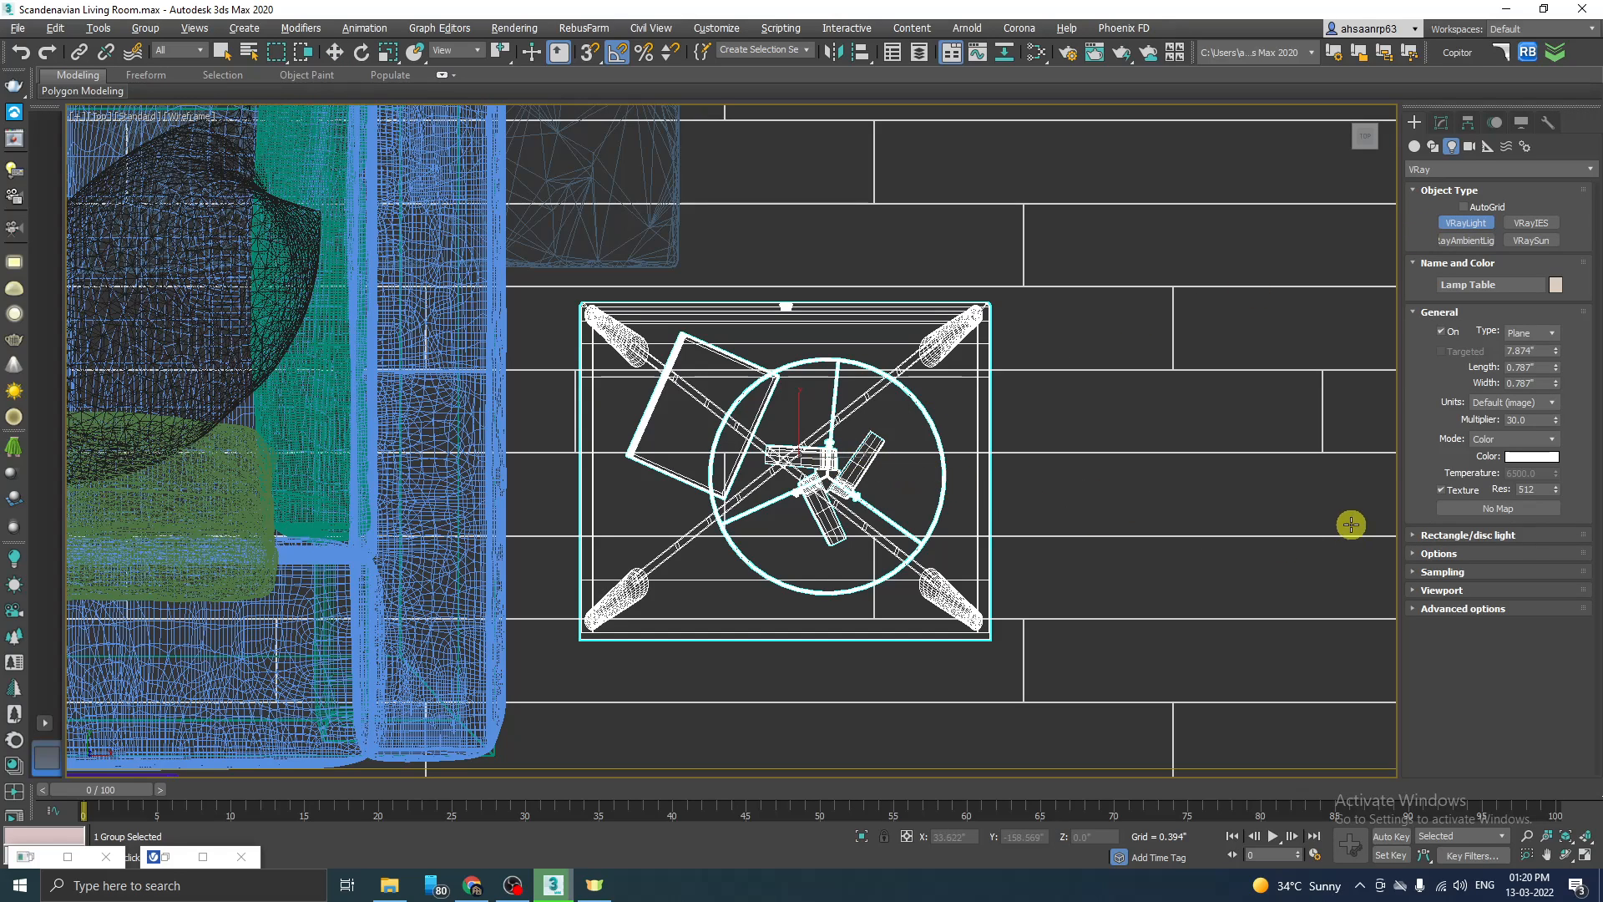
pyautogui.click(1541, 334)
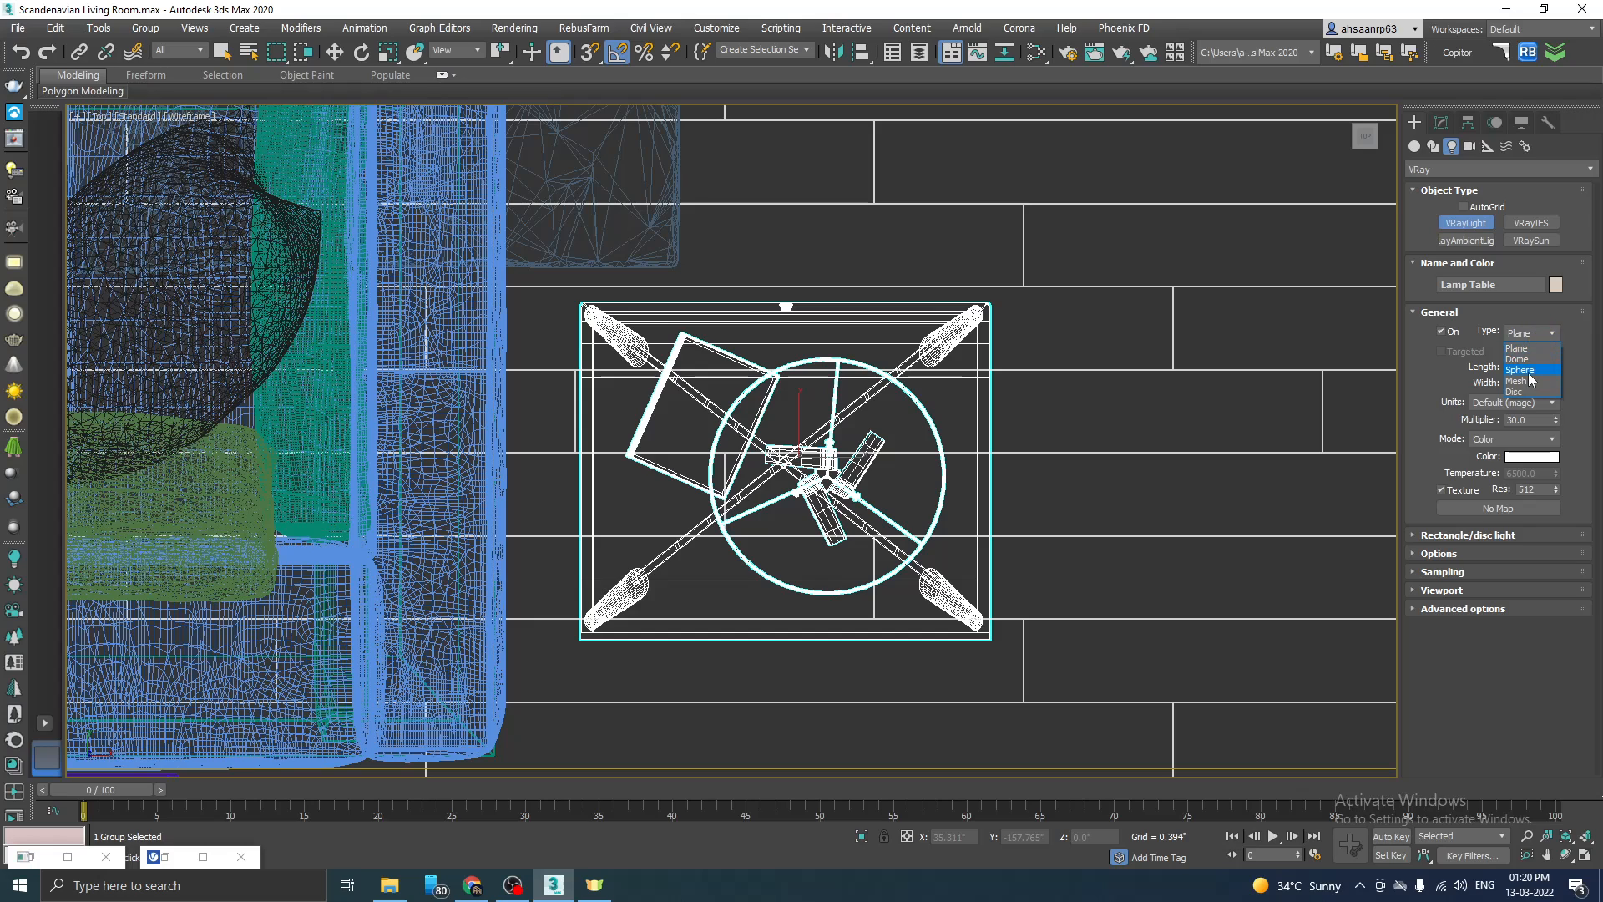
pyautogui.click(1533, 370)
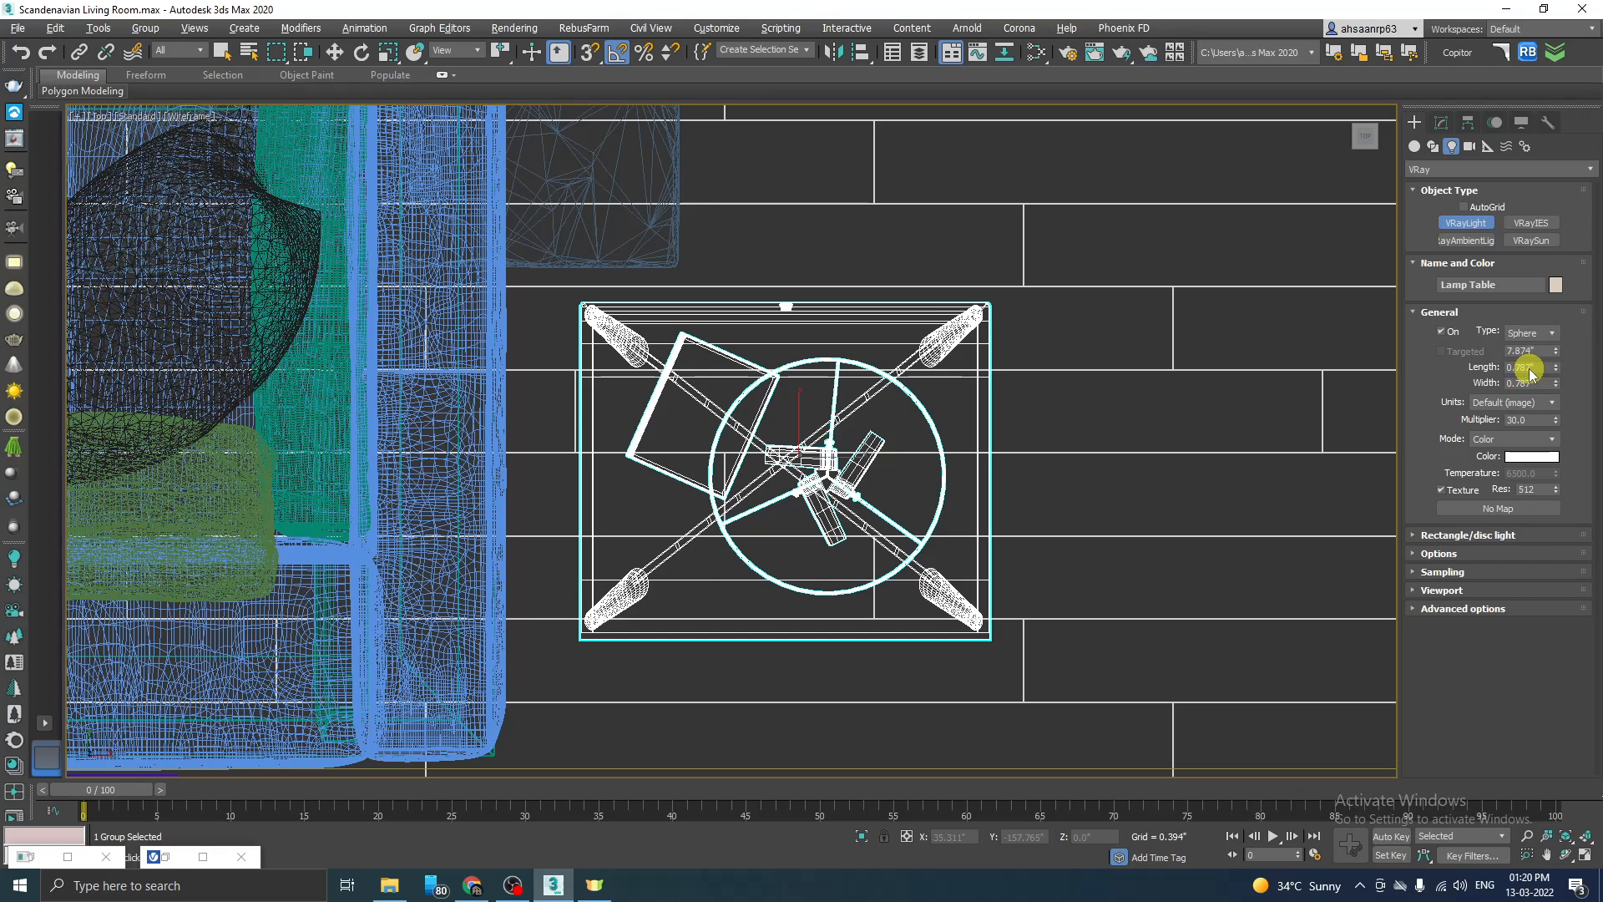
pyautogui.scroll(2, 919, 476)
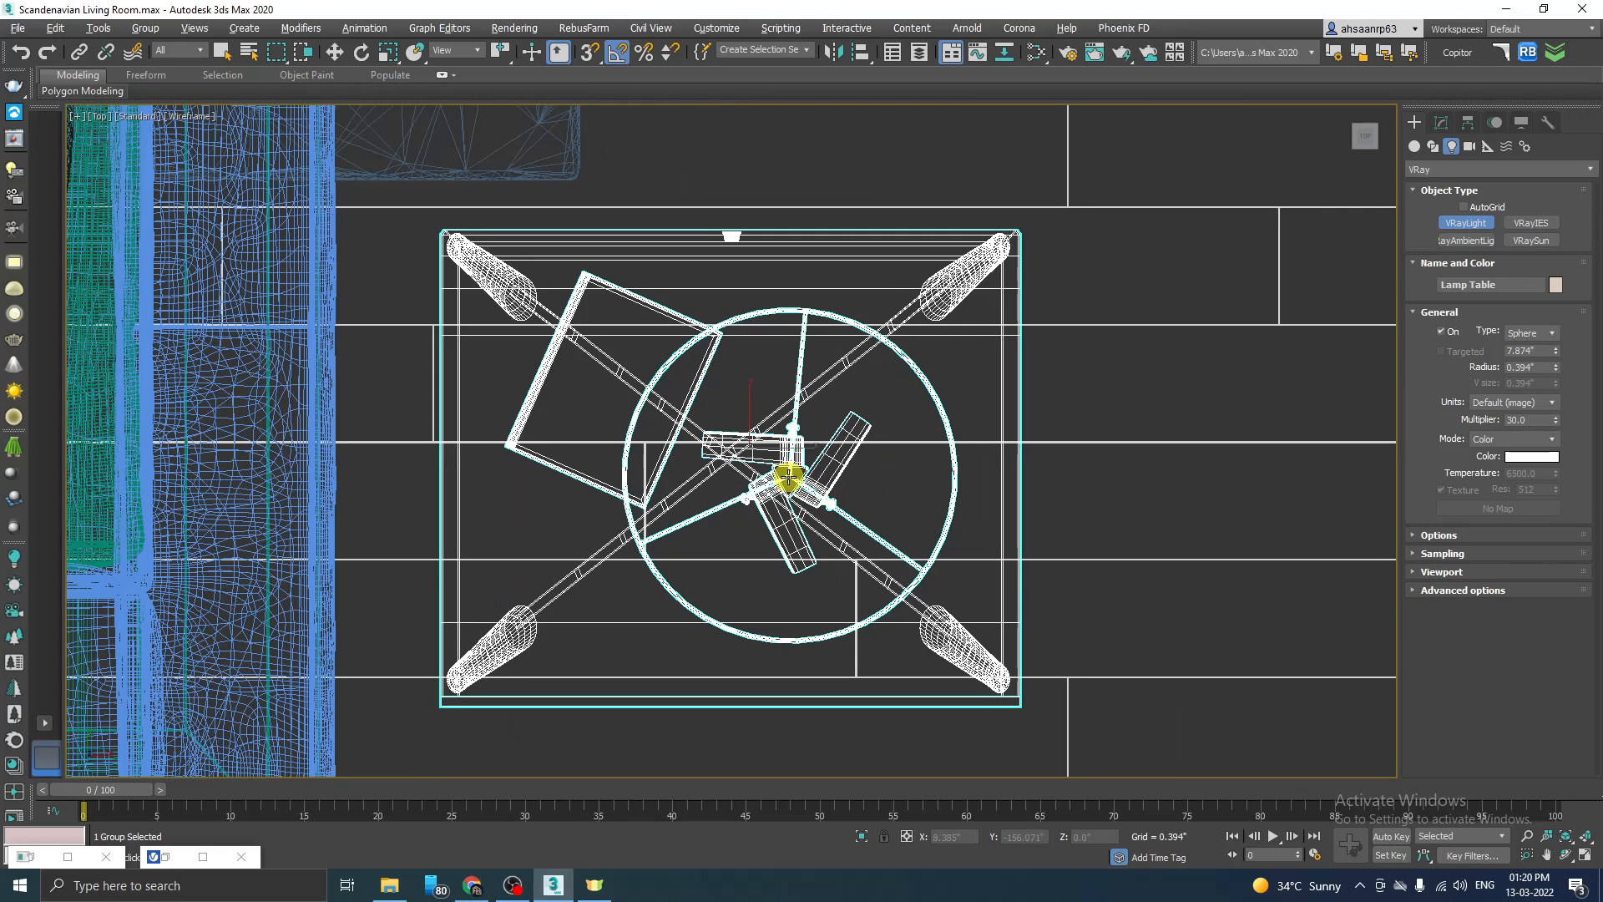
pyautogui.moveTo(790, 481); pyautogui.dragTo(812, 487)
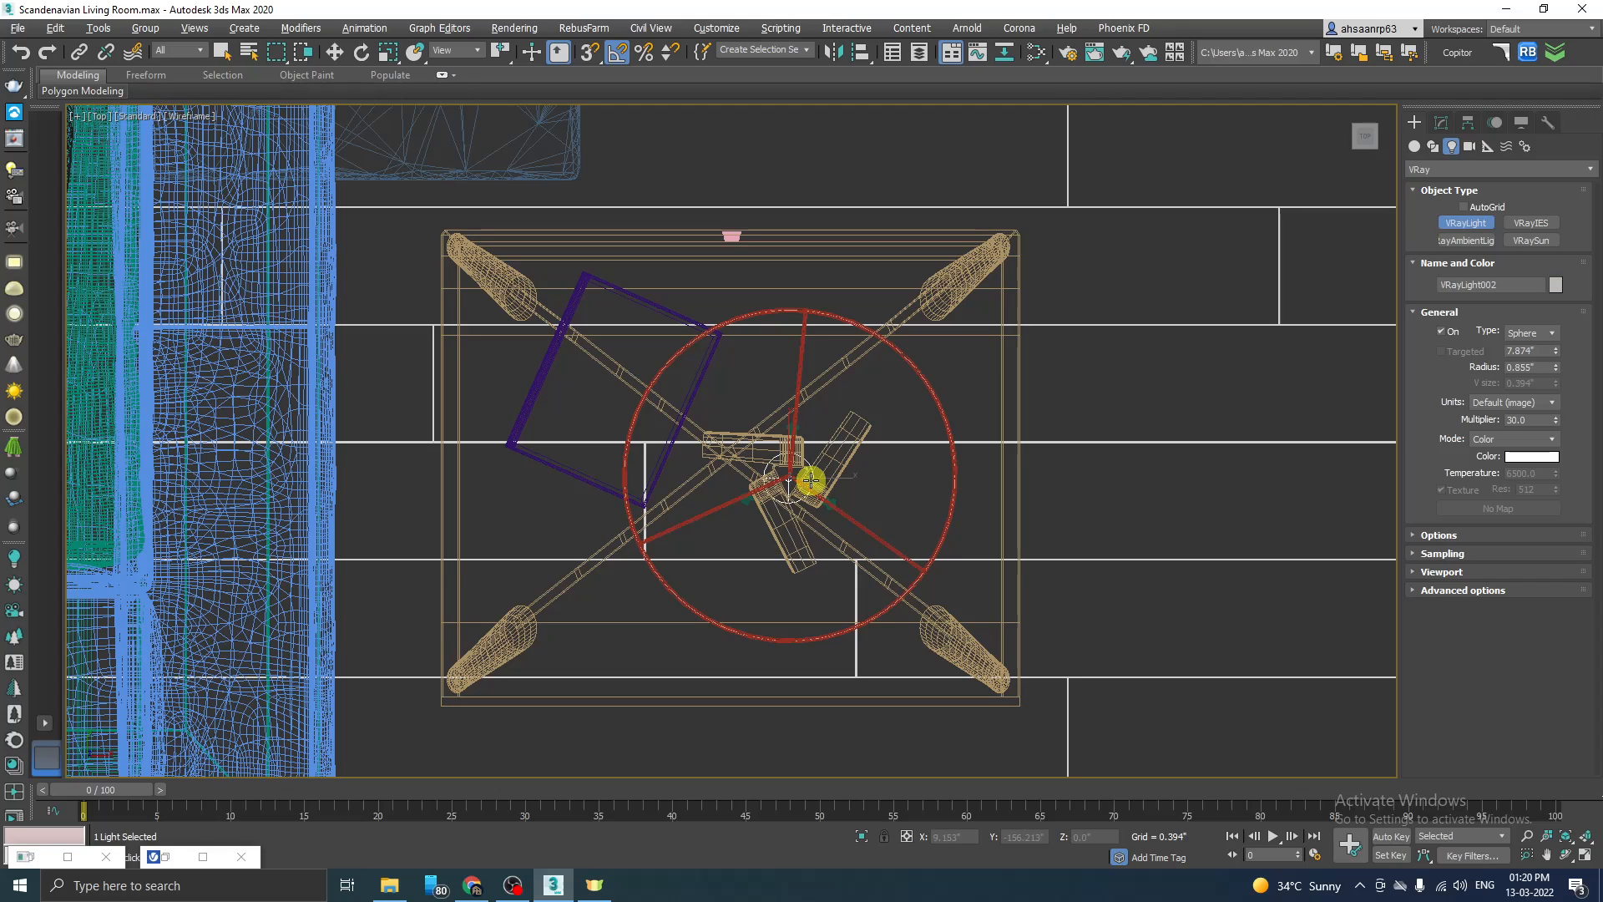
# Step: Raise the sphere light in the Back view to a Z of about 36.83" so it sits inside the table lamp's shade
pyautogui.press('w')
pyautogui.hotkey('alt', 'w')
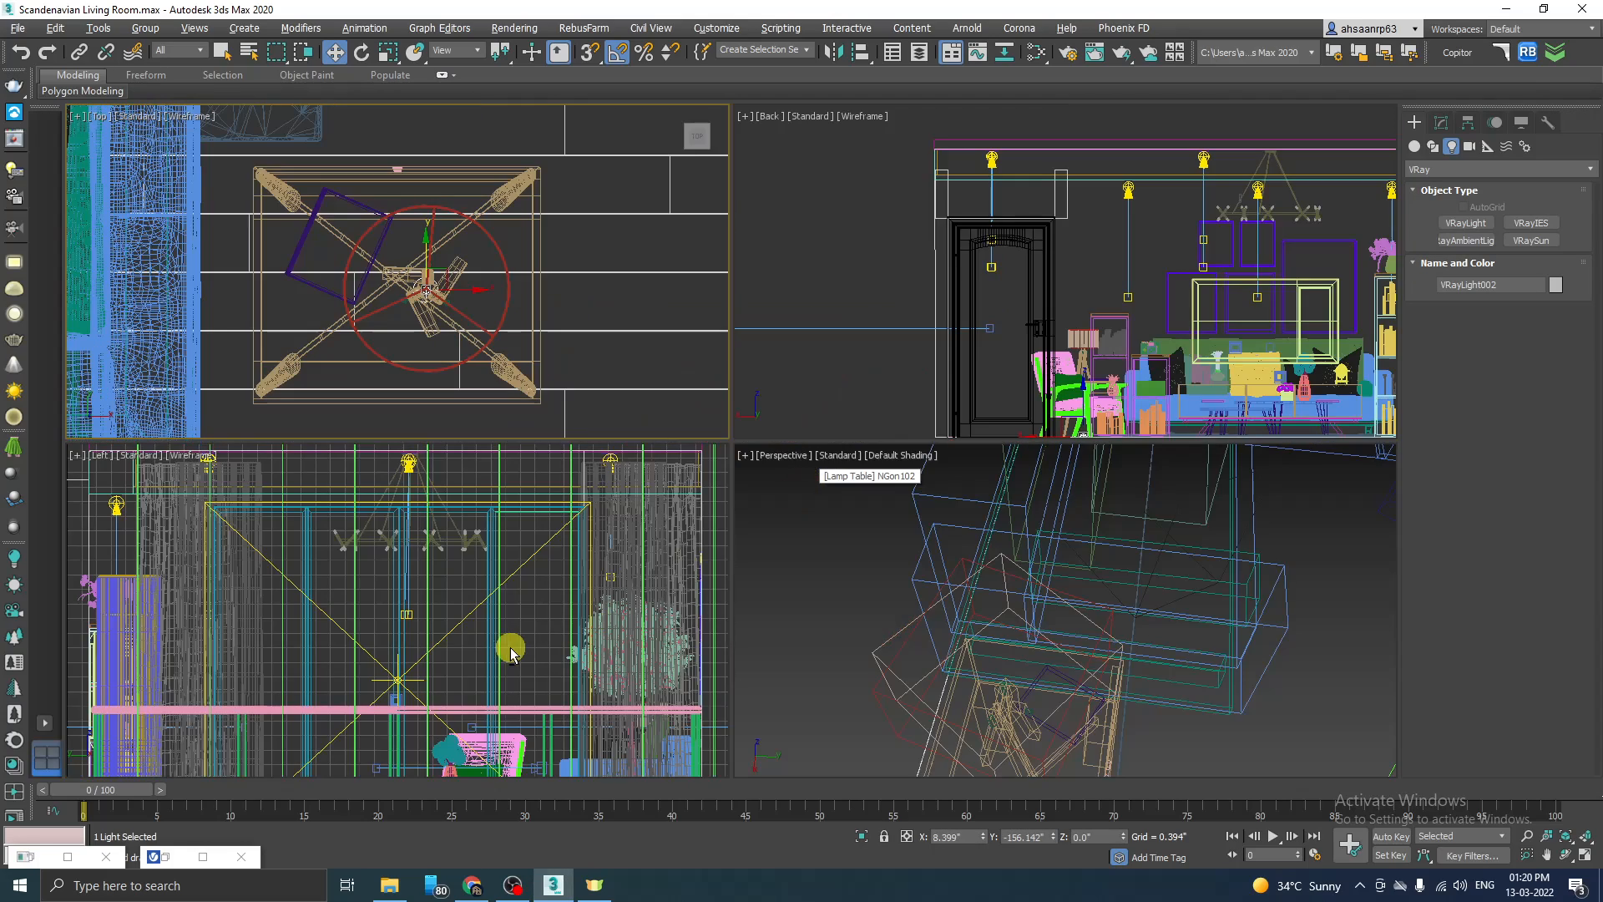
pyautogui.rightClick(511, 648)
pyautogui.hotkey('alt', 'w')
pyautogui.scroll(-3, 526, 489)
pyautogui.press('k')
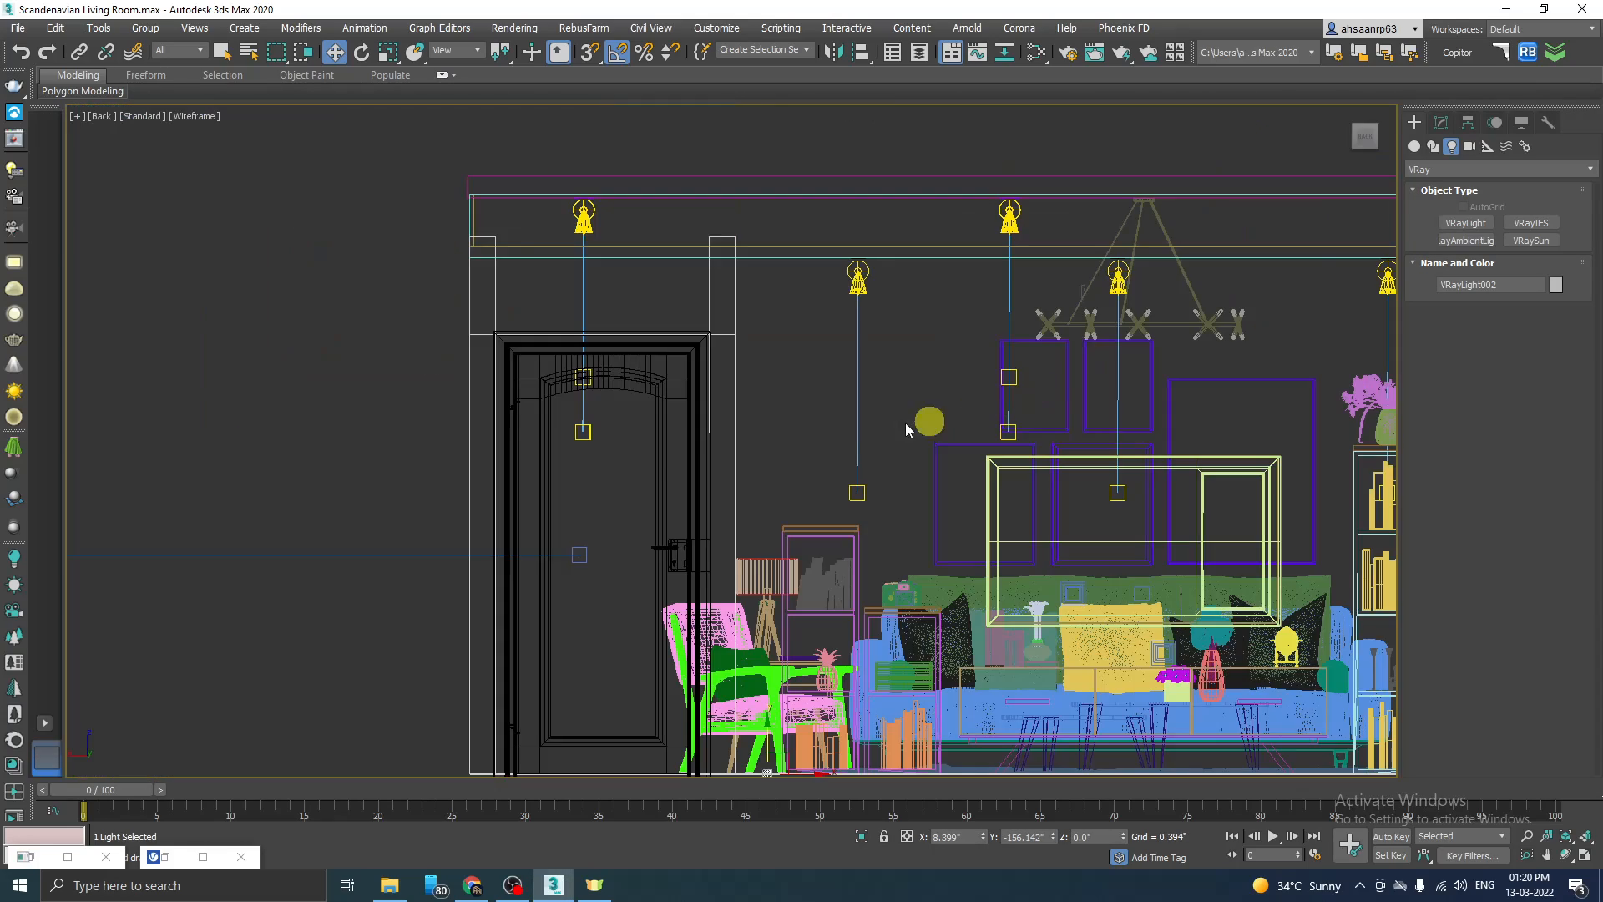
pyautogui.scroll(-3, 969, 534)
pyautogui.scroll(5, 968, 551)
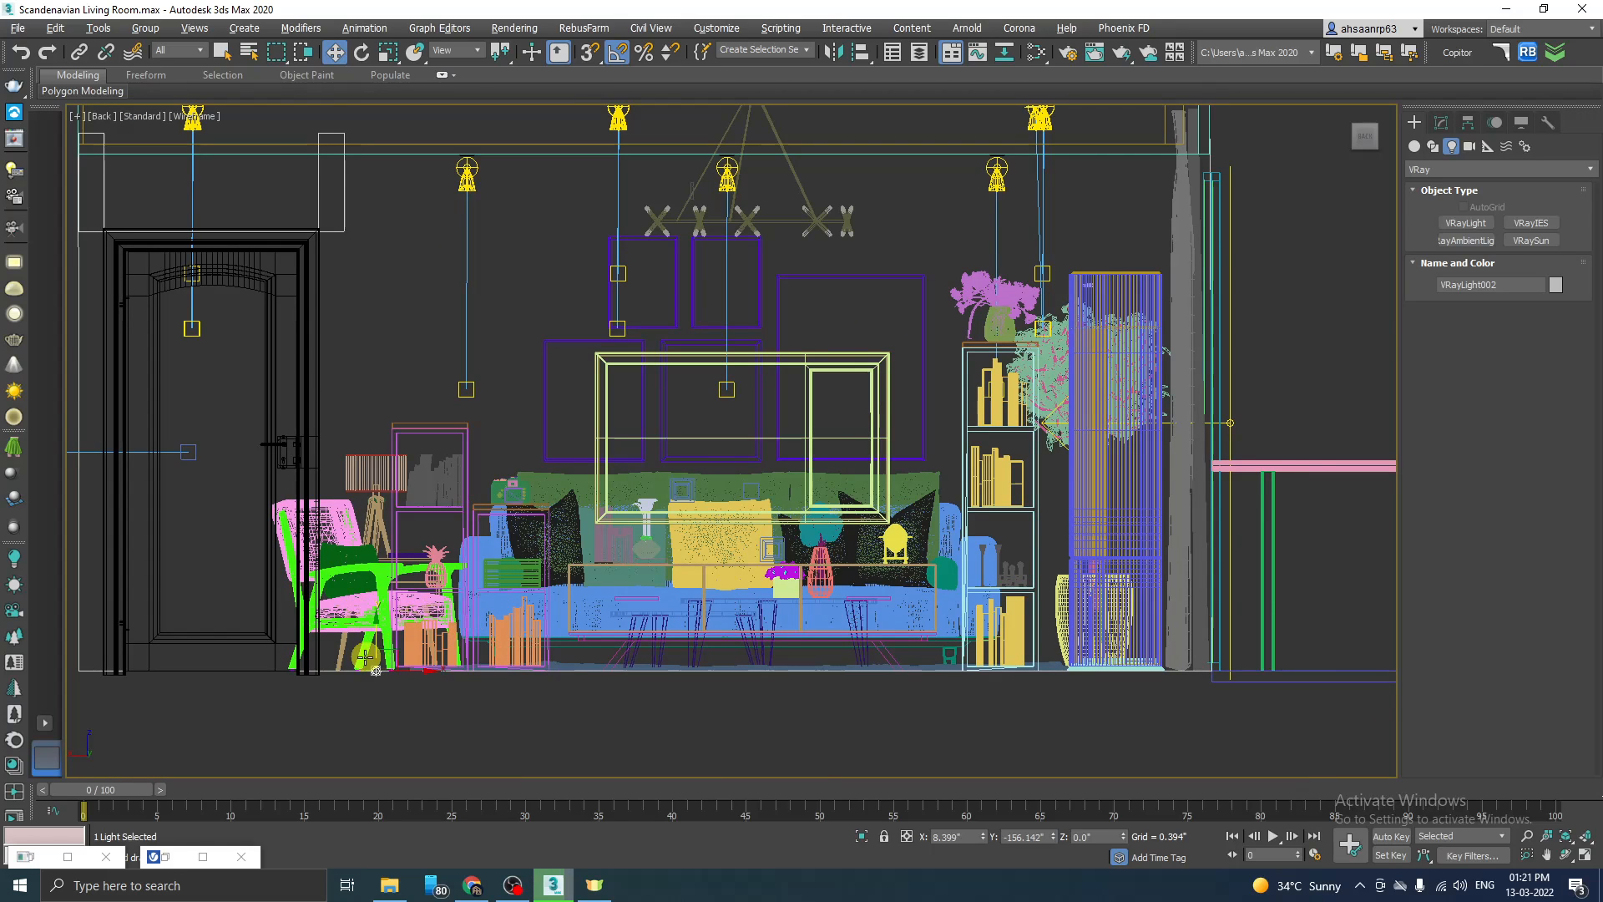
pyautogui.scroll(2, 375, 637)
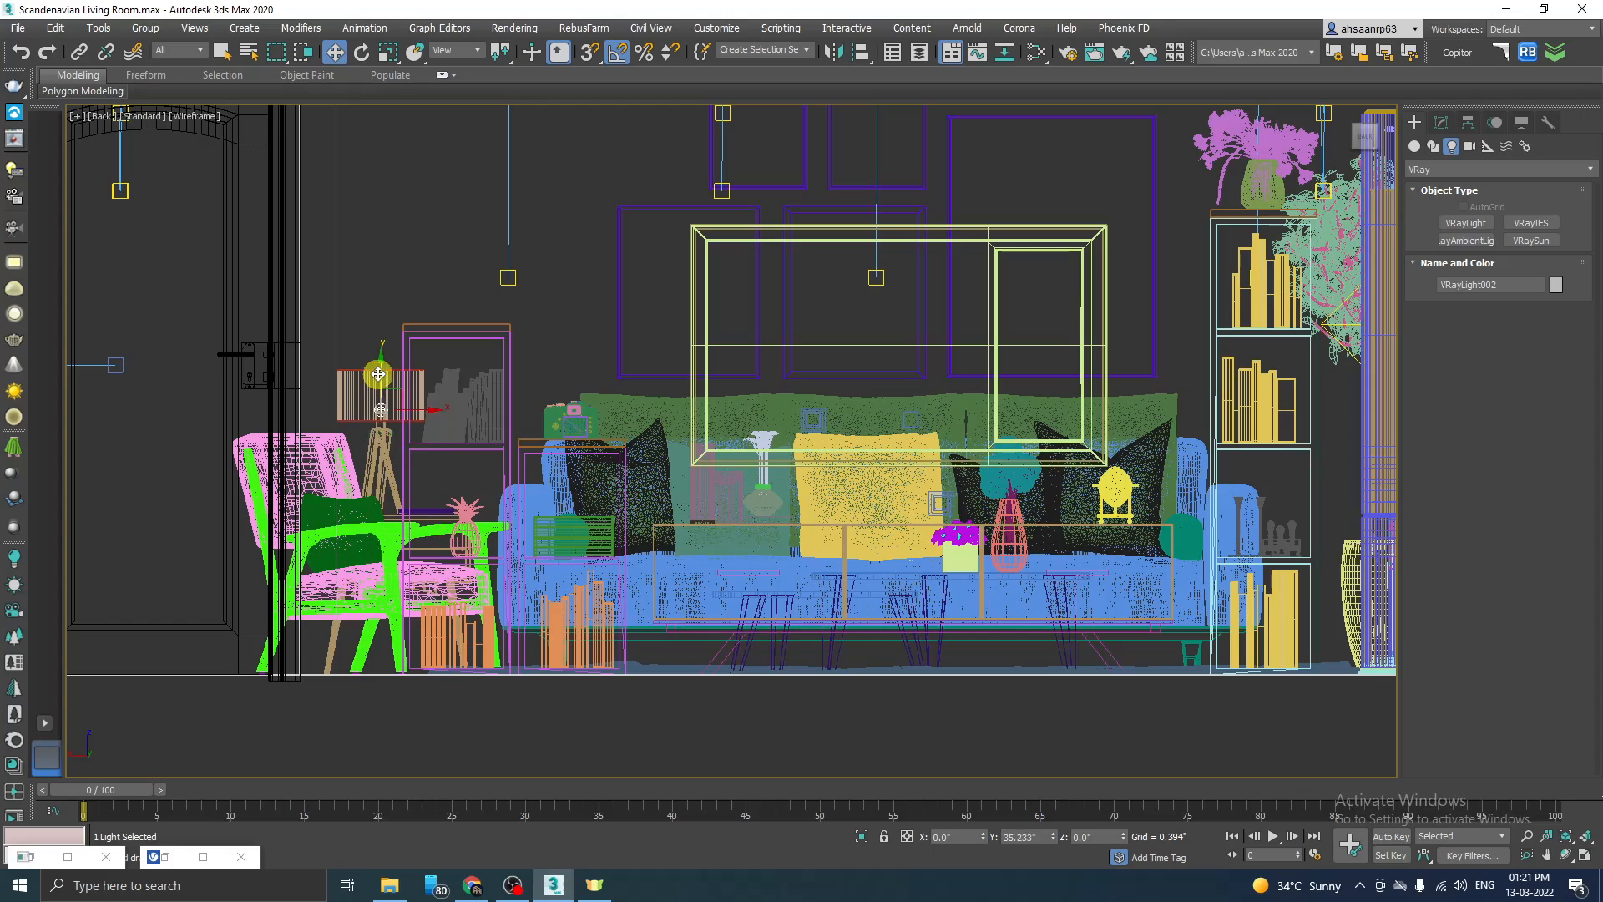
pyautogui.scroll(6, 369, 376)
pyautogui.scroll(4, 381, 429)
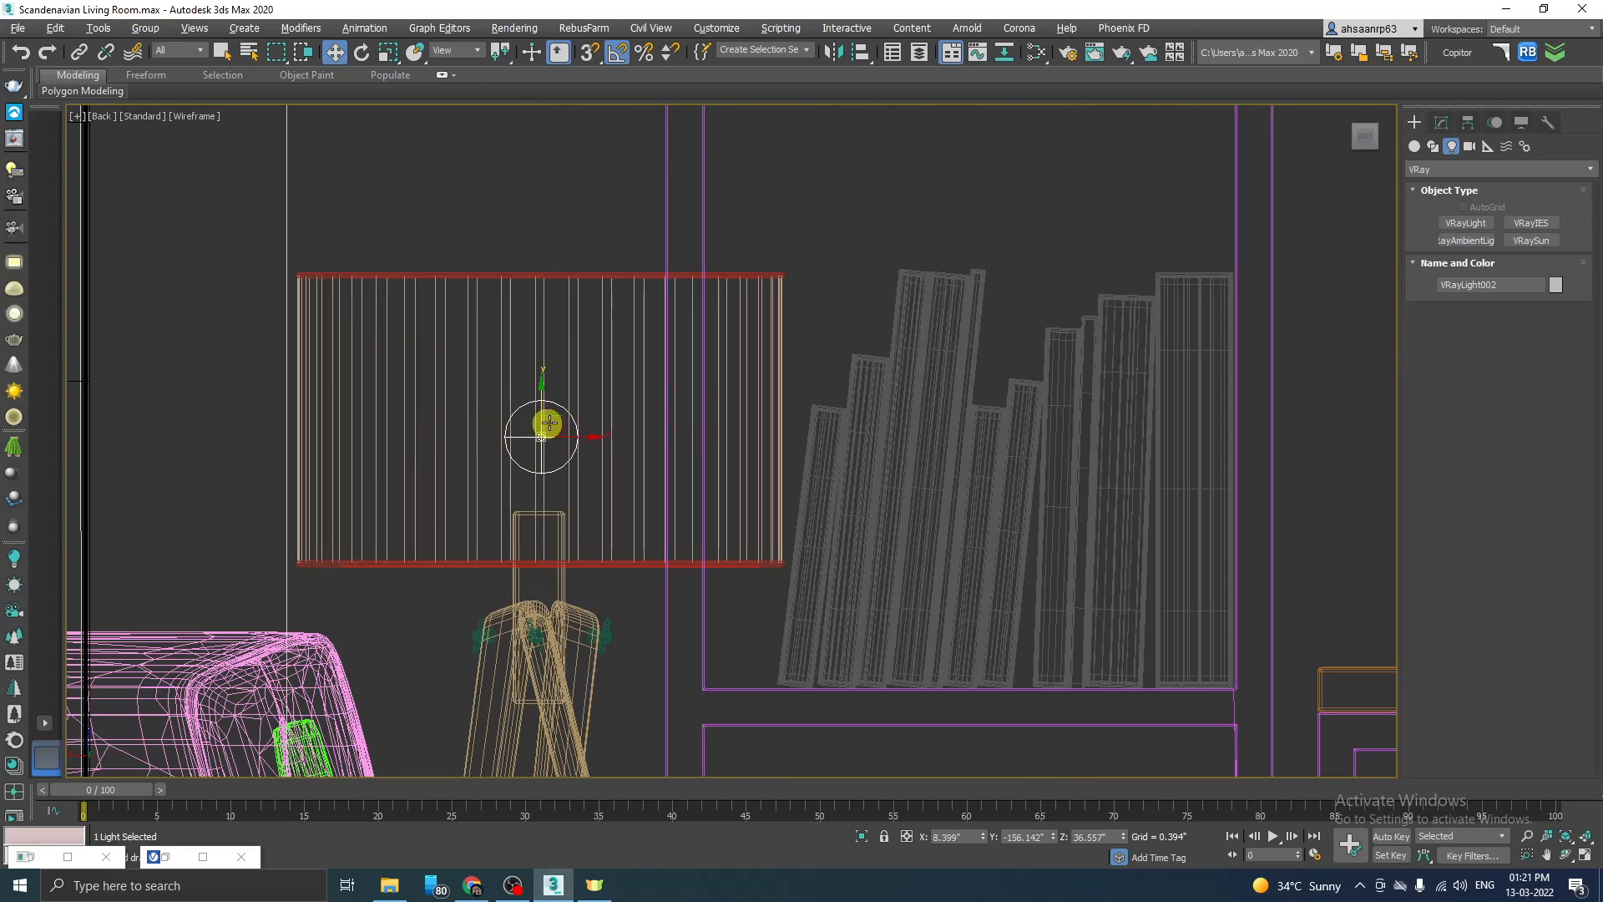
pyautogui.moveTo(545, 404)
pyautogui.mouseDown()
pyautogui.moveTo(544, 391)
pyautogui.moveTo(561, 429)
pyautogui.moveTo(561, 392)
pyautogui.mouseUp()
pyautogui.scroll(-4, 561, 476)
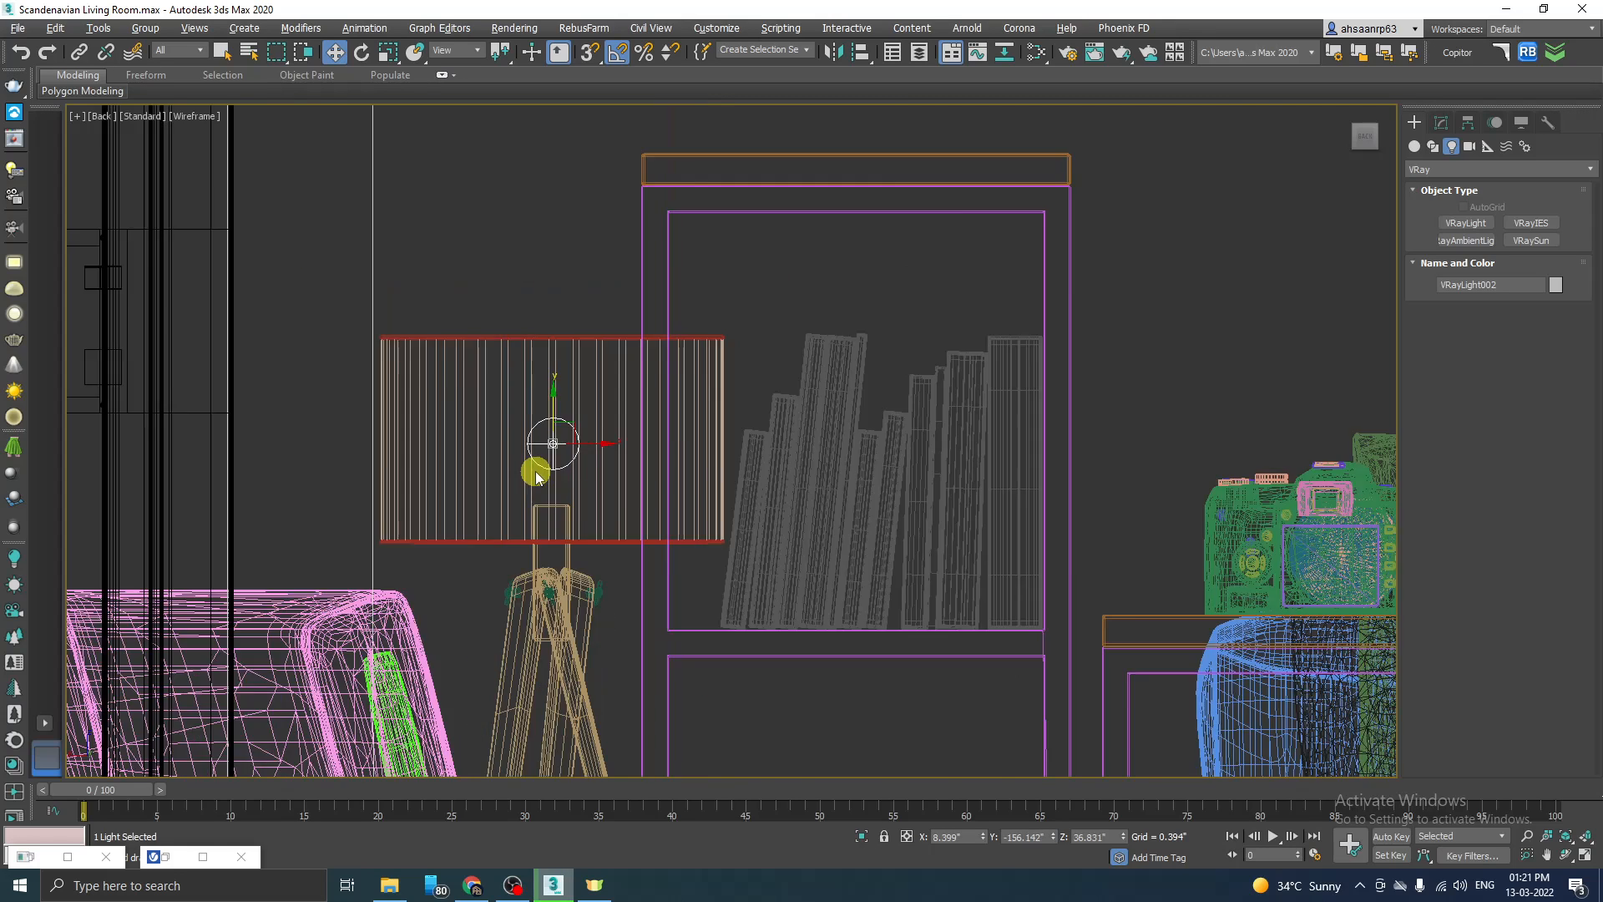
# Step: Check the sphere light in the shaded Perspective view and switch the viewport to the Sofa camera
pyautogui.hotkey('alt', 'w')
pyautogui.middleClick(1020, 648)
pyautogui.hotkey('alt', 'w')
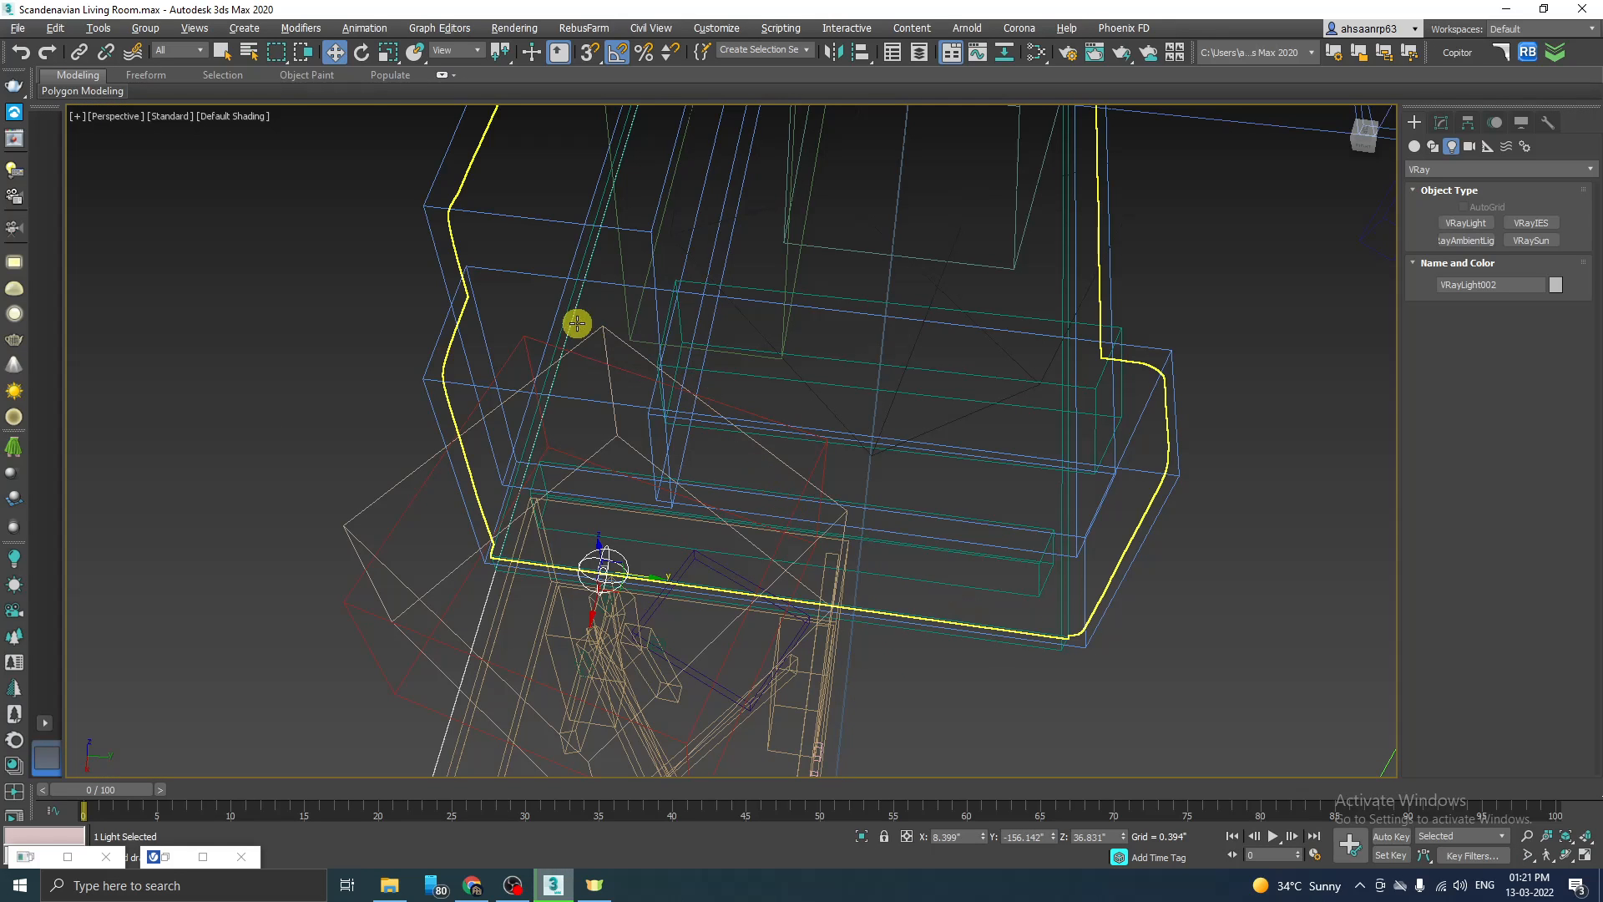
pyautogui.press('F3')
pyautogui.click(117, 115)
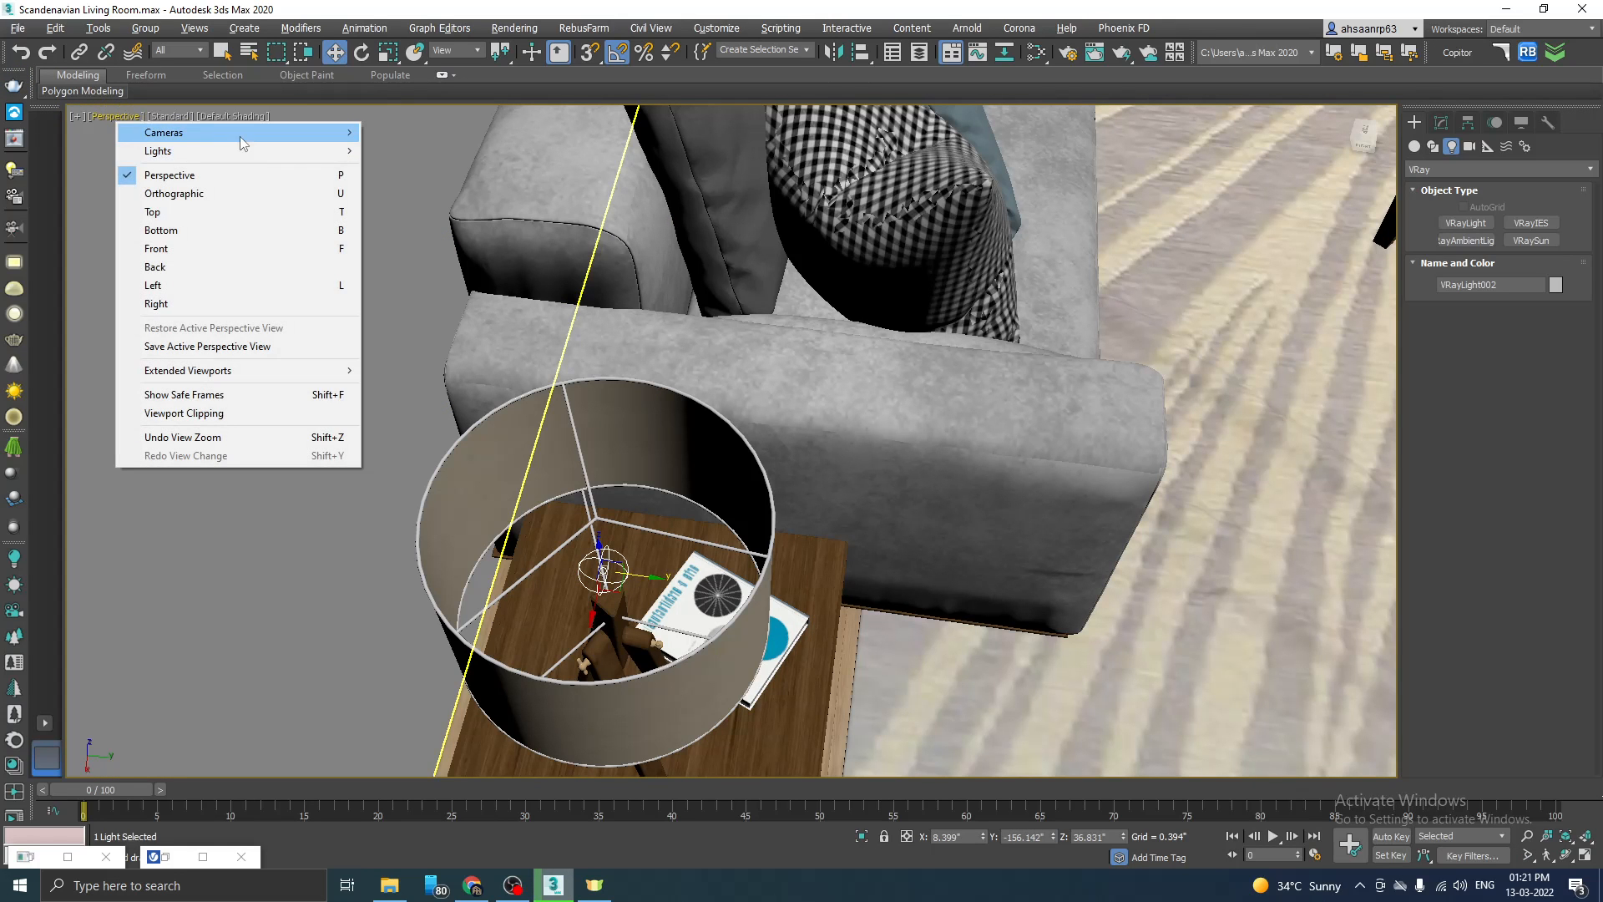
pyautogui.moveTo(238, 134)
pyautogui.click(435, 186)
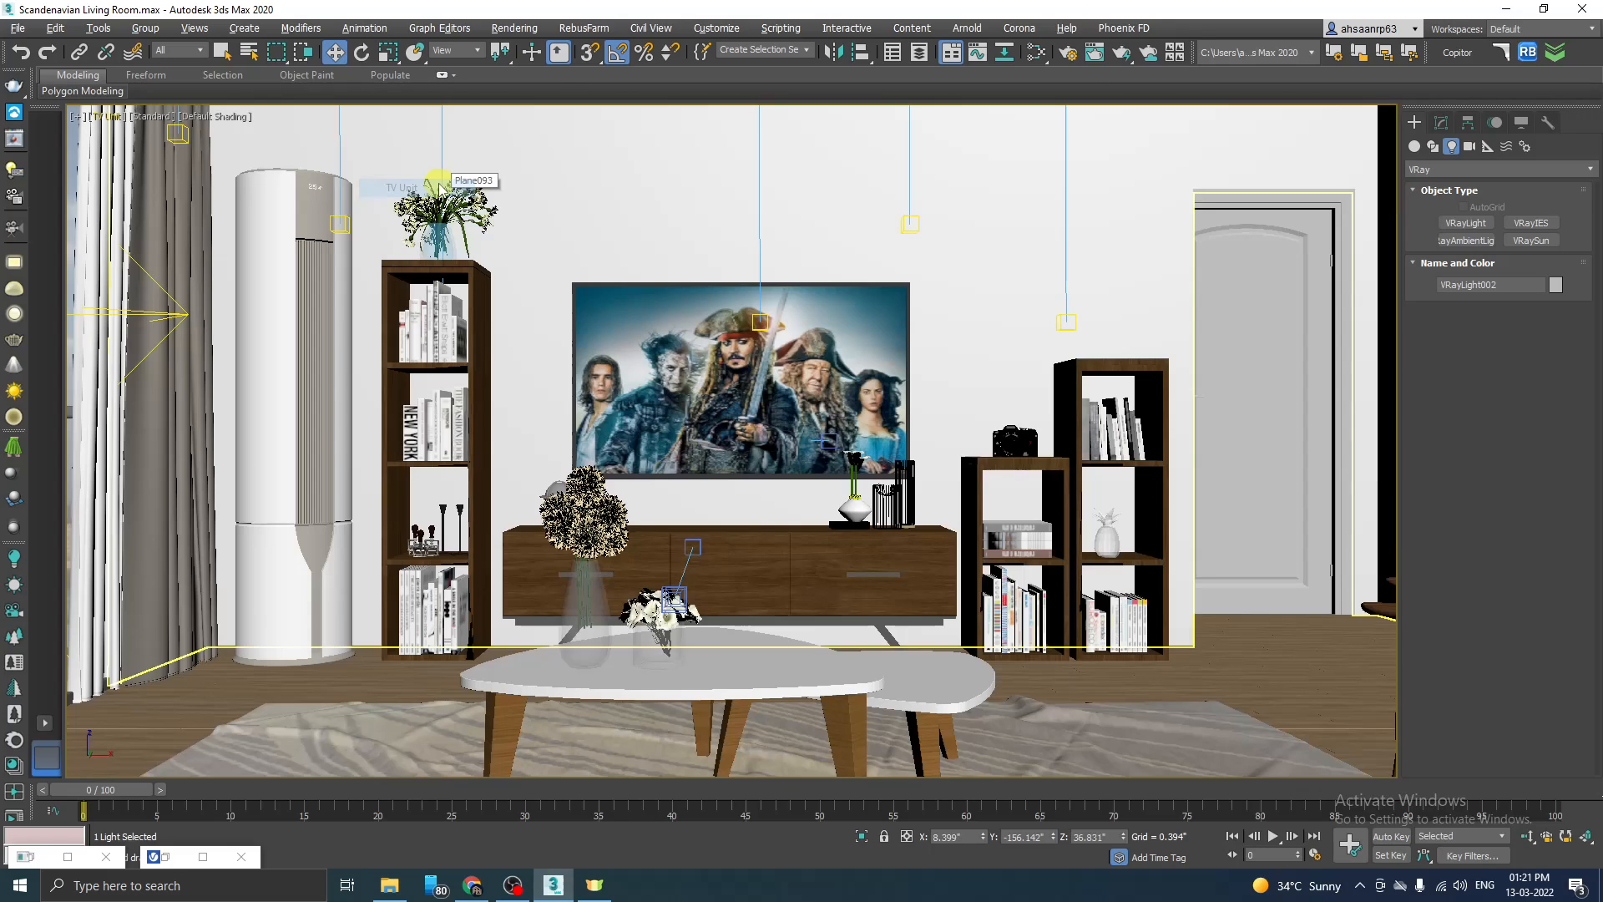
pyautogui.click(125, 116)
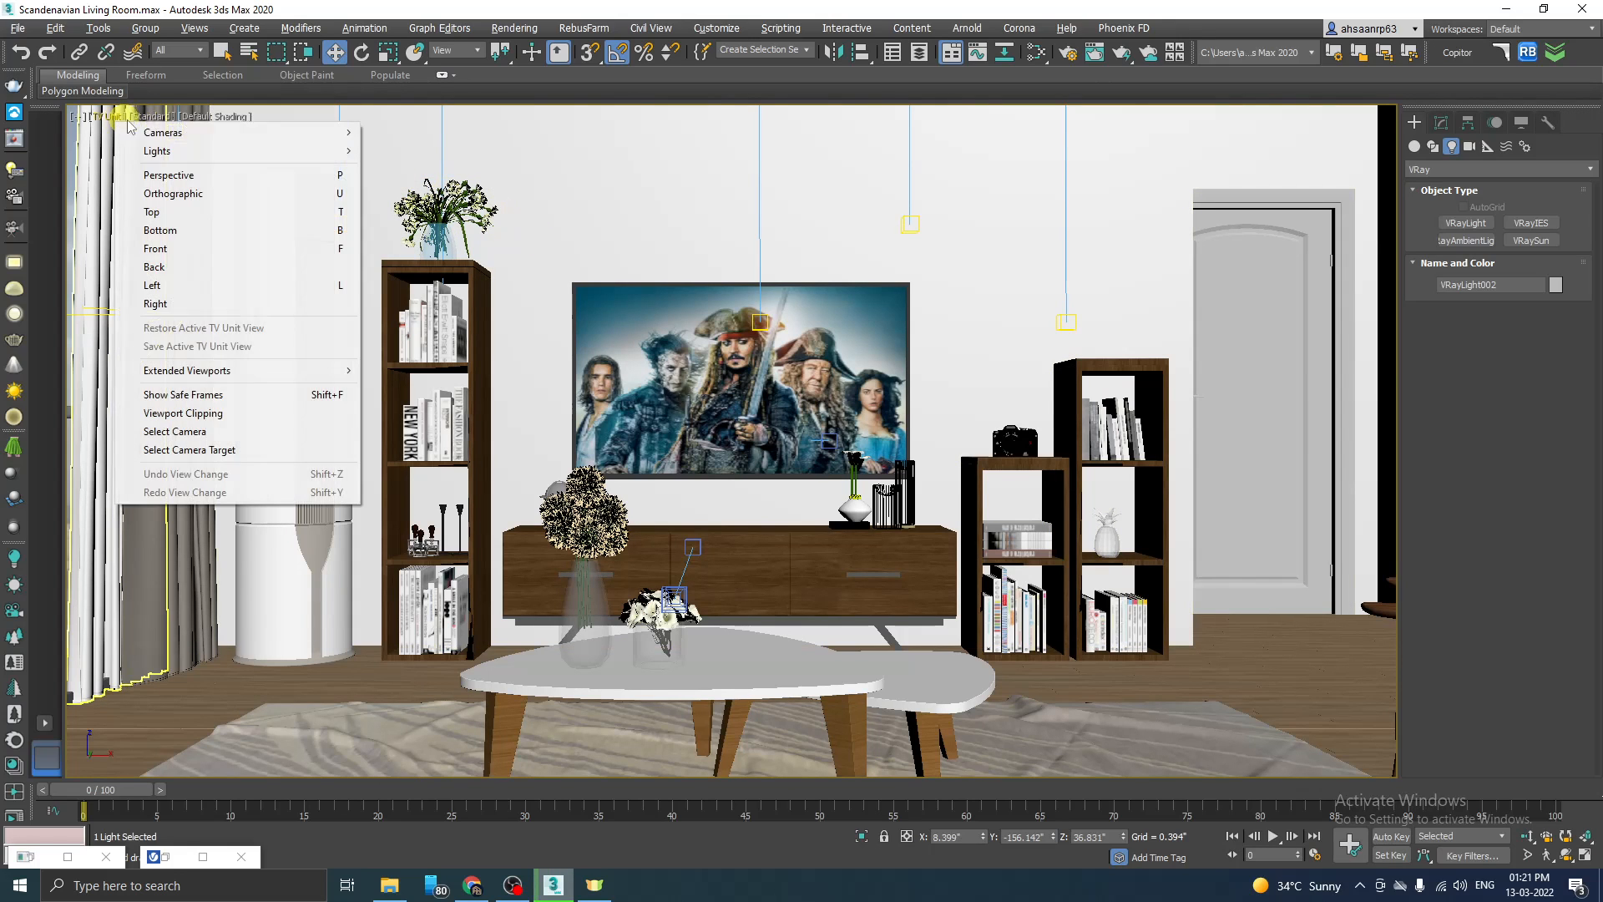
pyautogui.moveTo(239, 133)
pyautogui.click(417, 167)
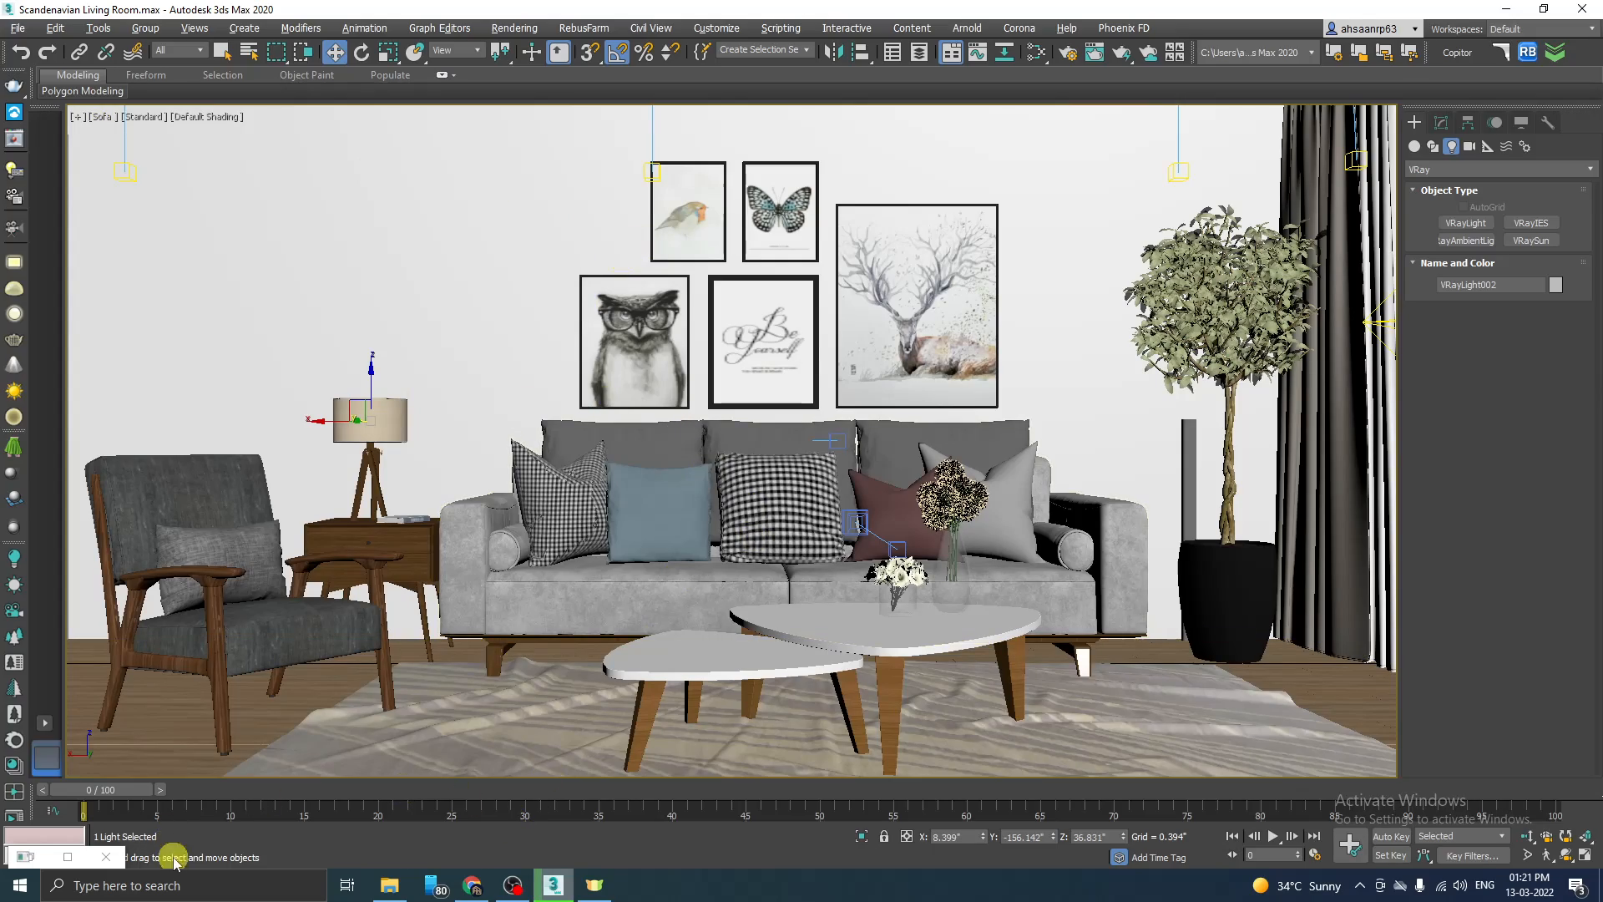
# Step: Examine the table lamp's light up close in the V-Ray render of the Sofa camera, then minimize the render window
pyautogui.click(183, 855)
pyautogui.moveTo(1049, 75); pyautogui.dragTo(1079, 57)
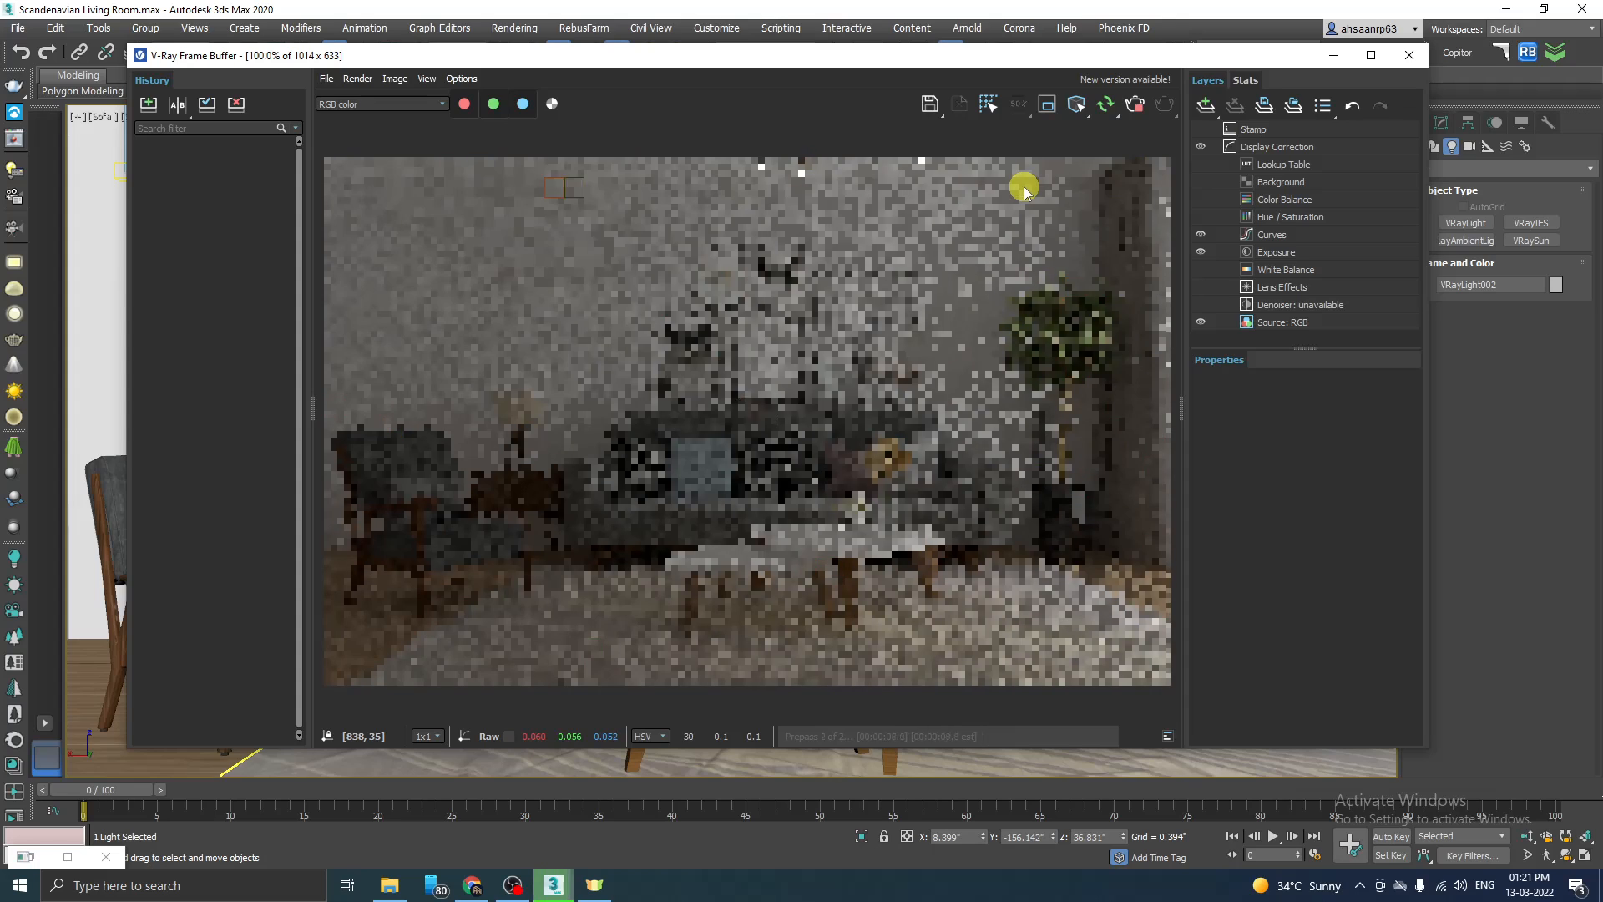
pyautogui.scroll(2, 504, 409)
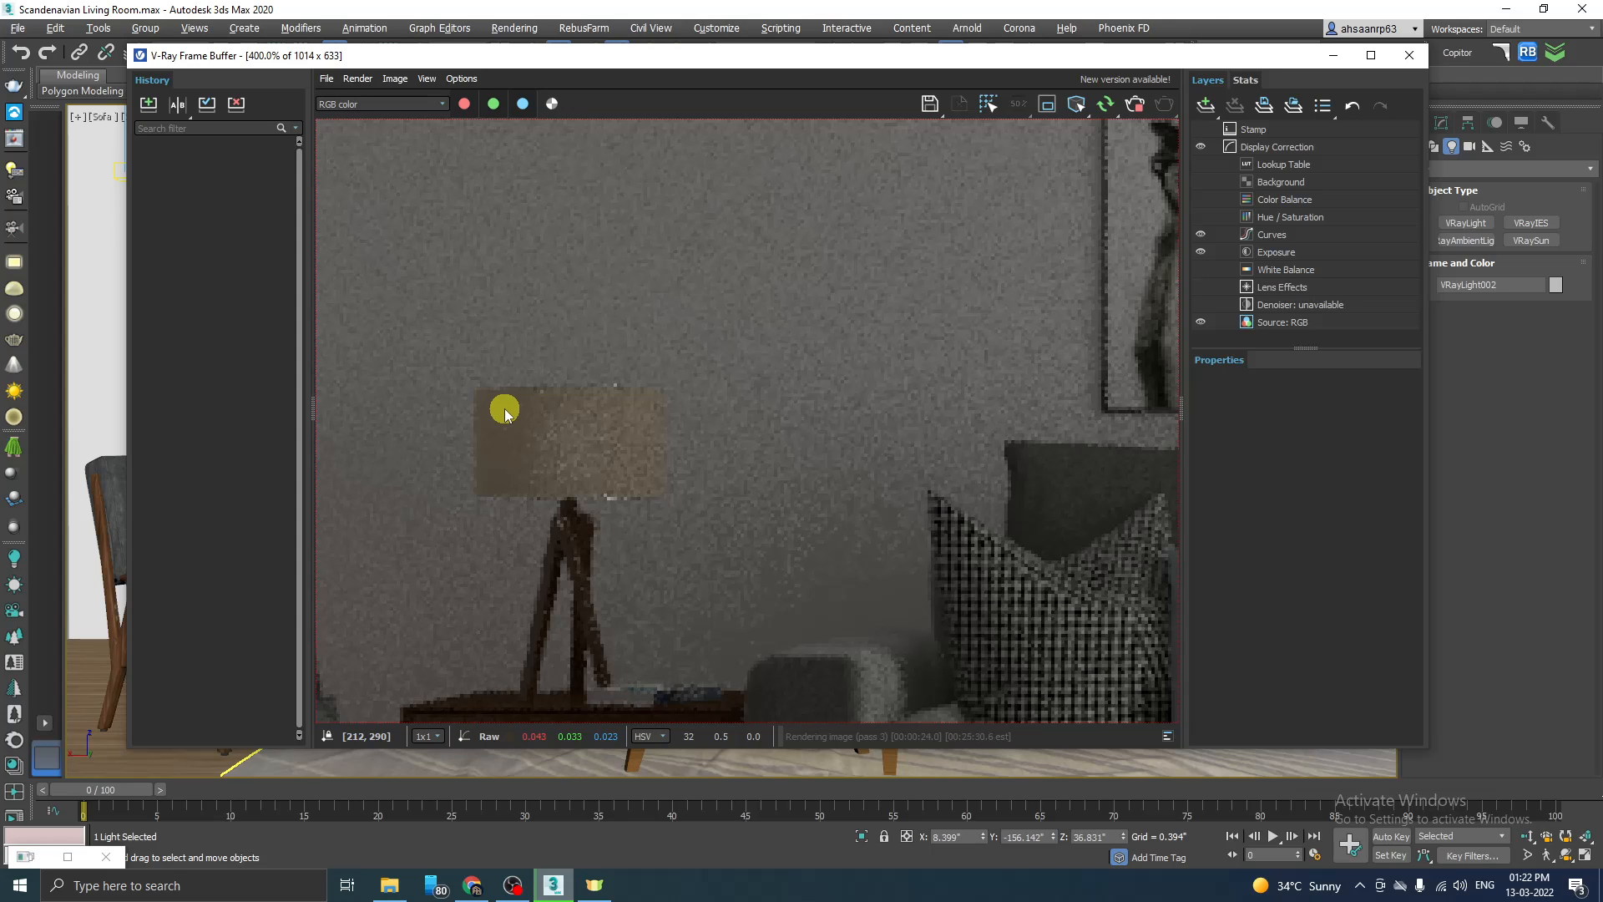
pyautogui.scroll(-4, 505, 414)
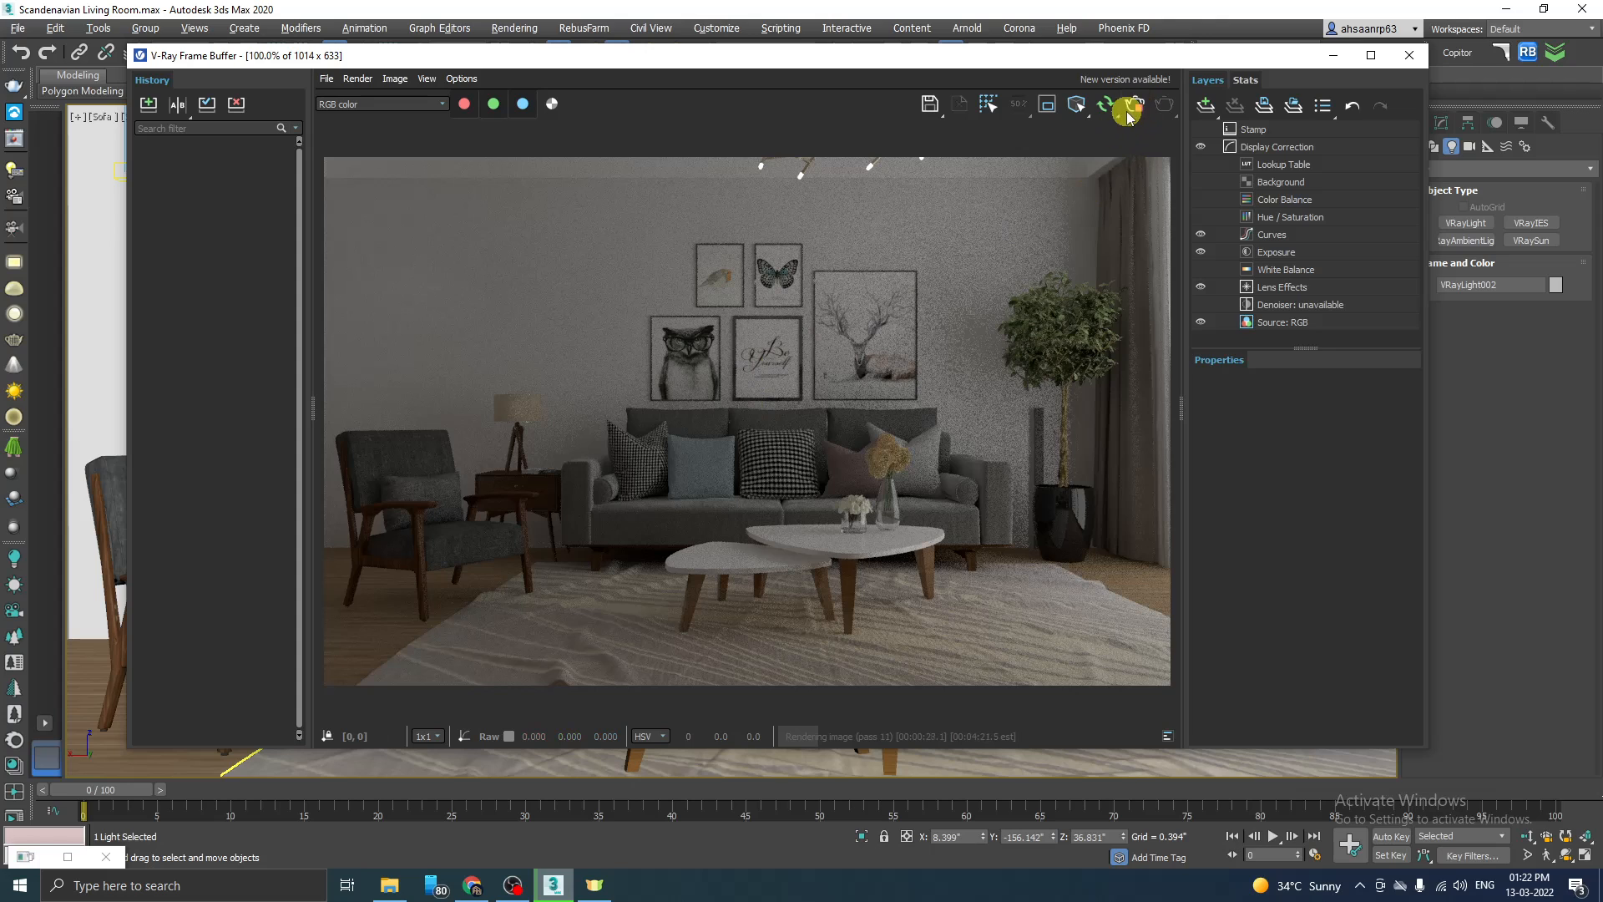
pyautogui.click(1333, 55)
# Step: Give the table lamp's sphere light a warm light-orange colour, a multiplier of 200 and a radius of 1.5"
pyautogui.hotkey('alt', 'w')
pyautogui.hotkey('alt', 'w')
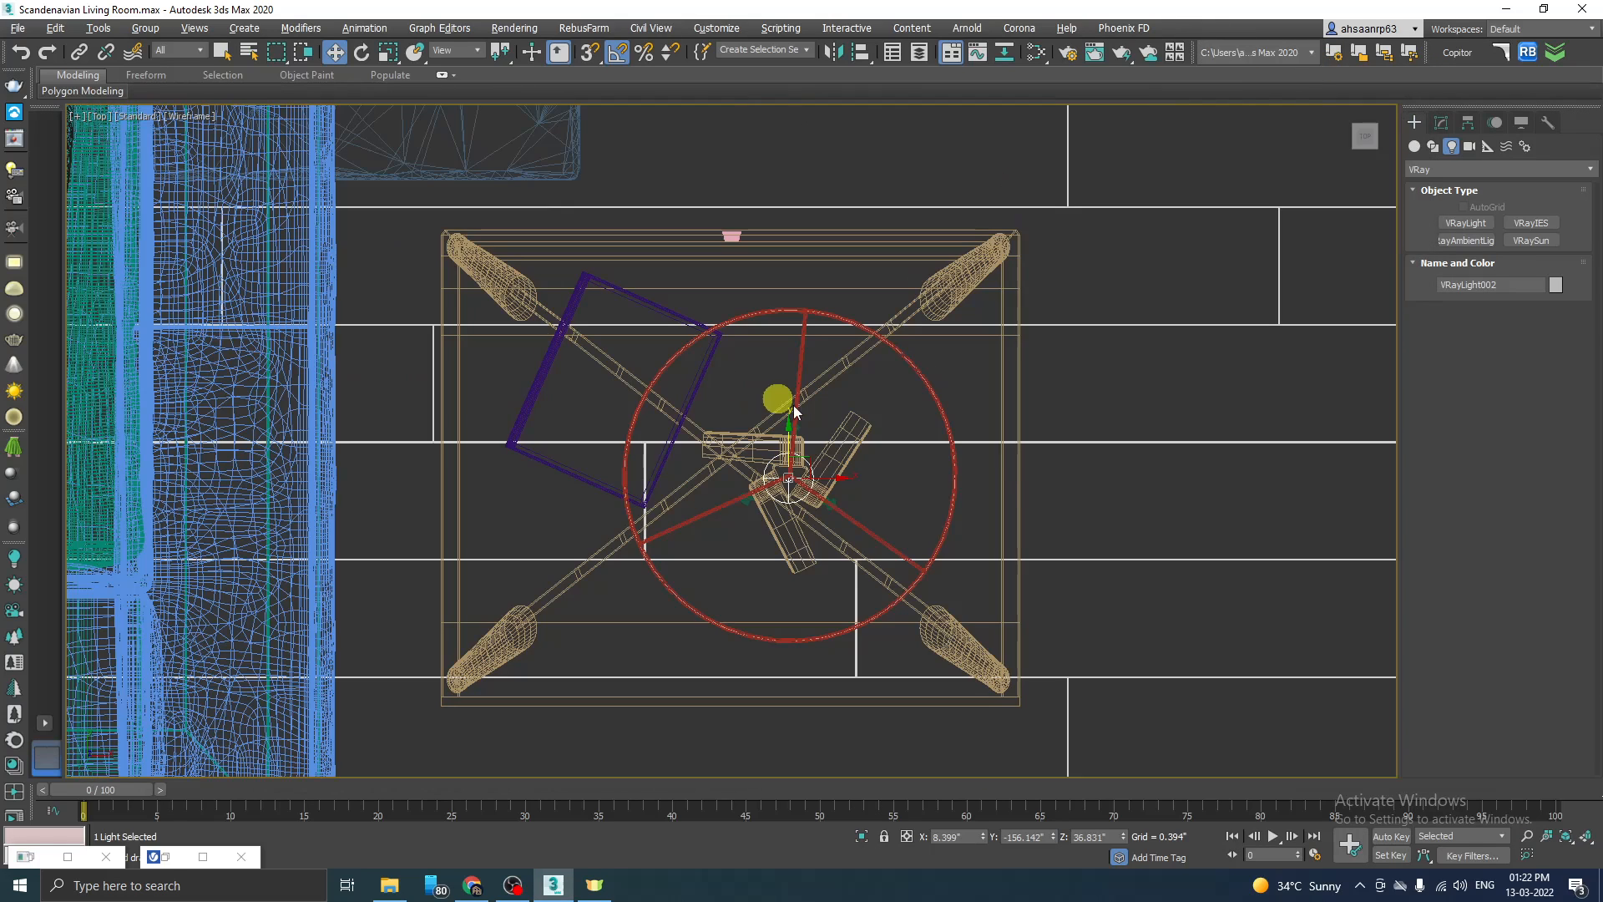
pyautogui.scroll(2, 818, 509)
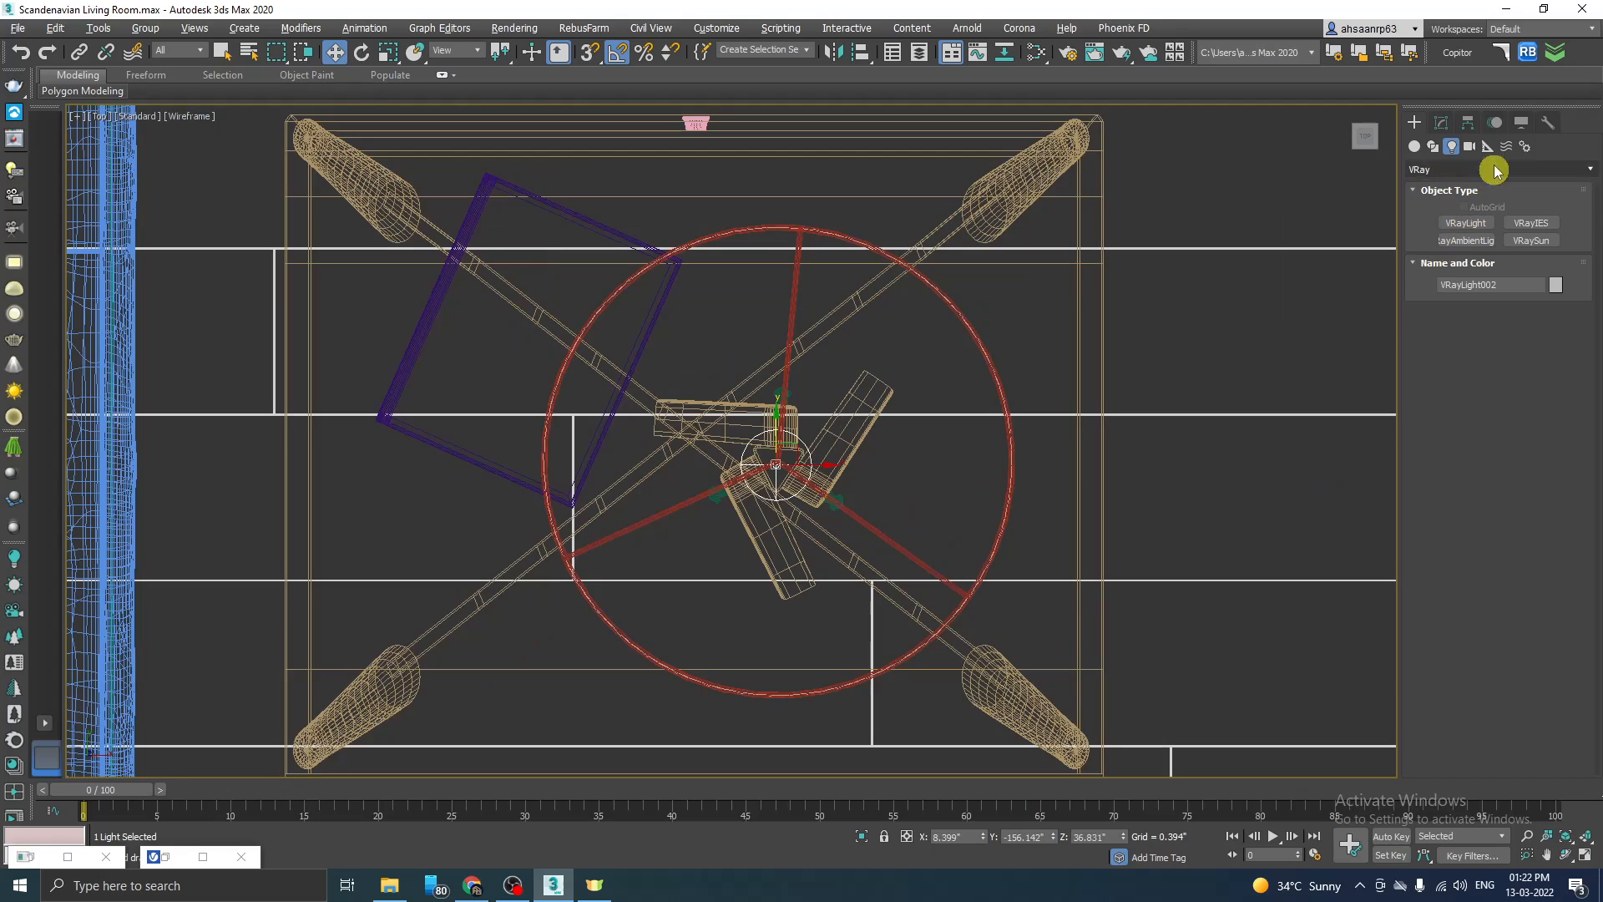
pyautogui.click(1441, 122)
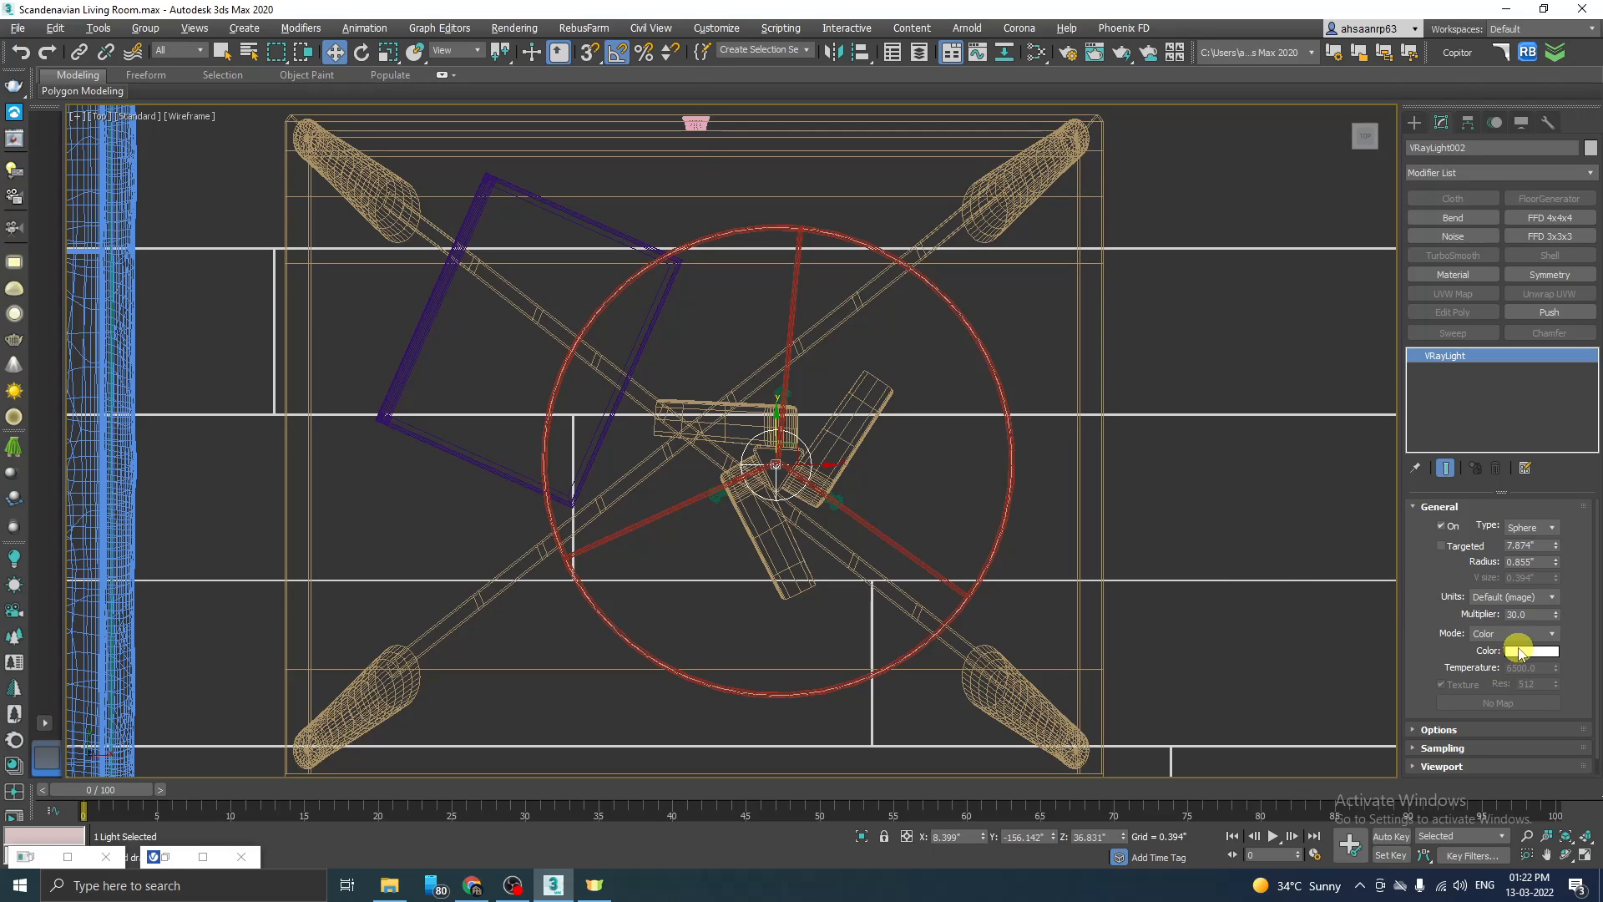
pyautogui.click(1529, 660)
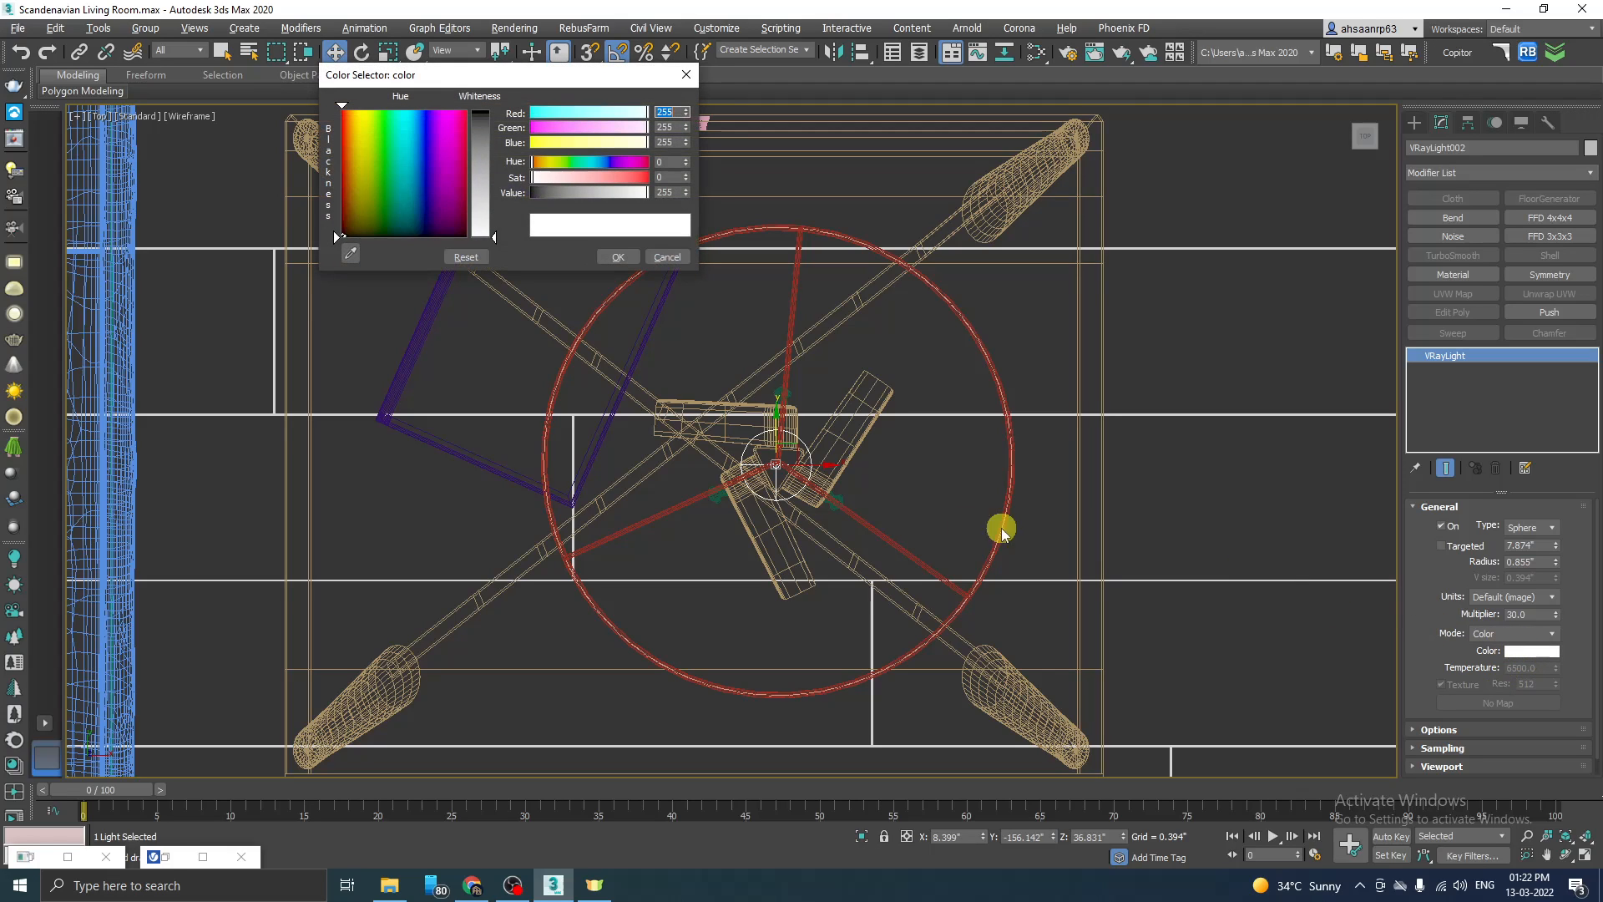
pyautogui.click(355, 130)
pyautogui.moveTo(493, 235); pyautogui.dragTo(489, 152)
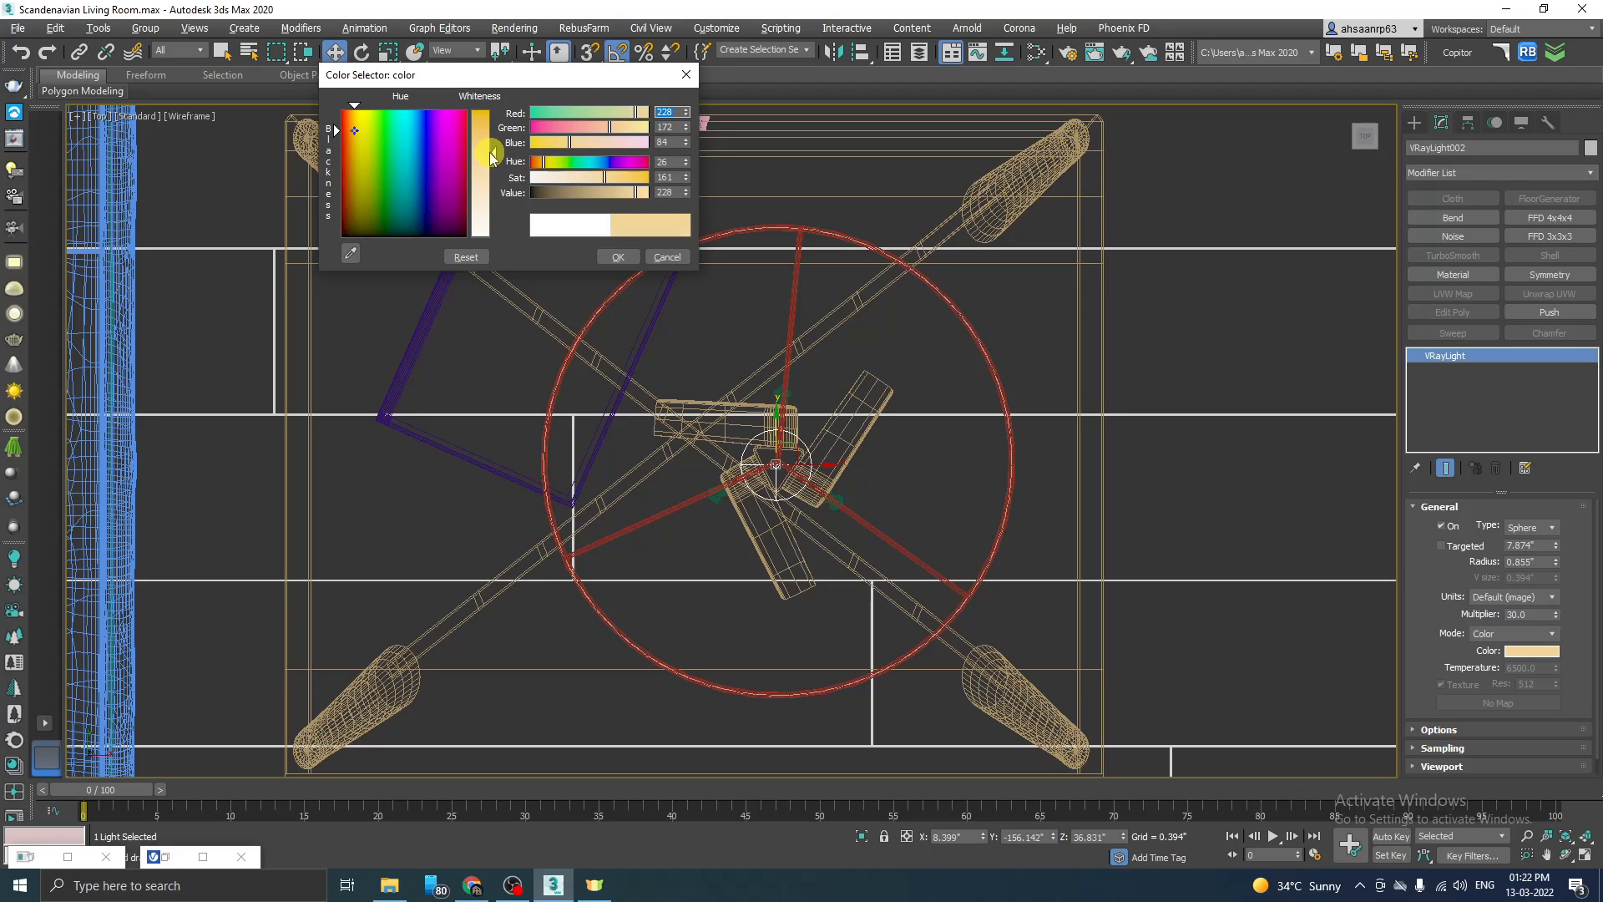
pyautogui.moveTo(333, 133); pyautogui.dragTo(351, 130)
pyautogui.click(639, 250)
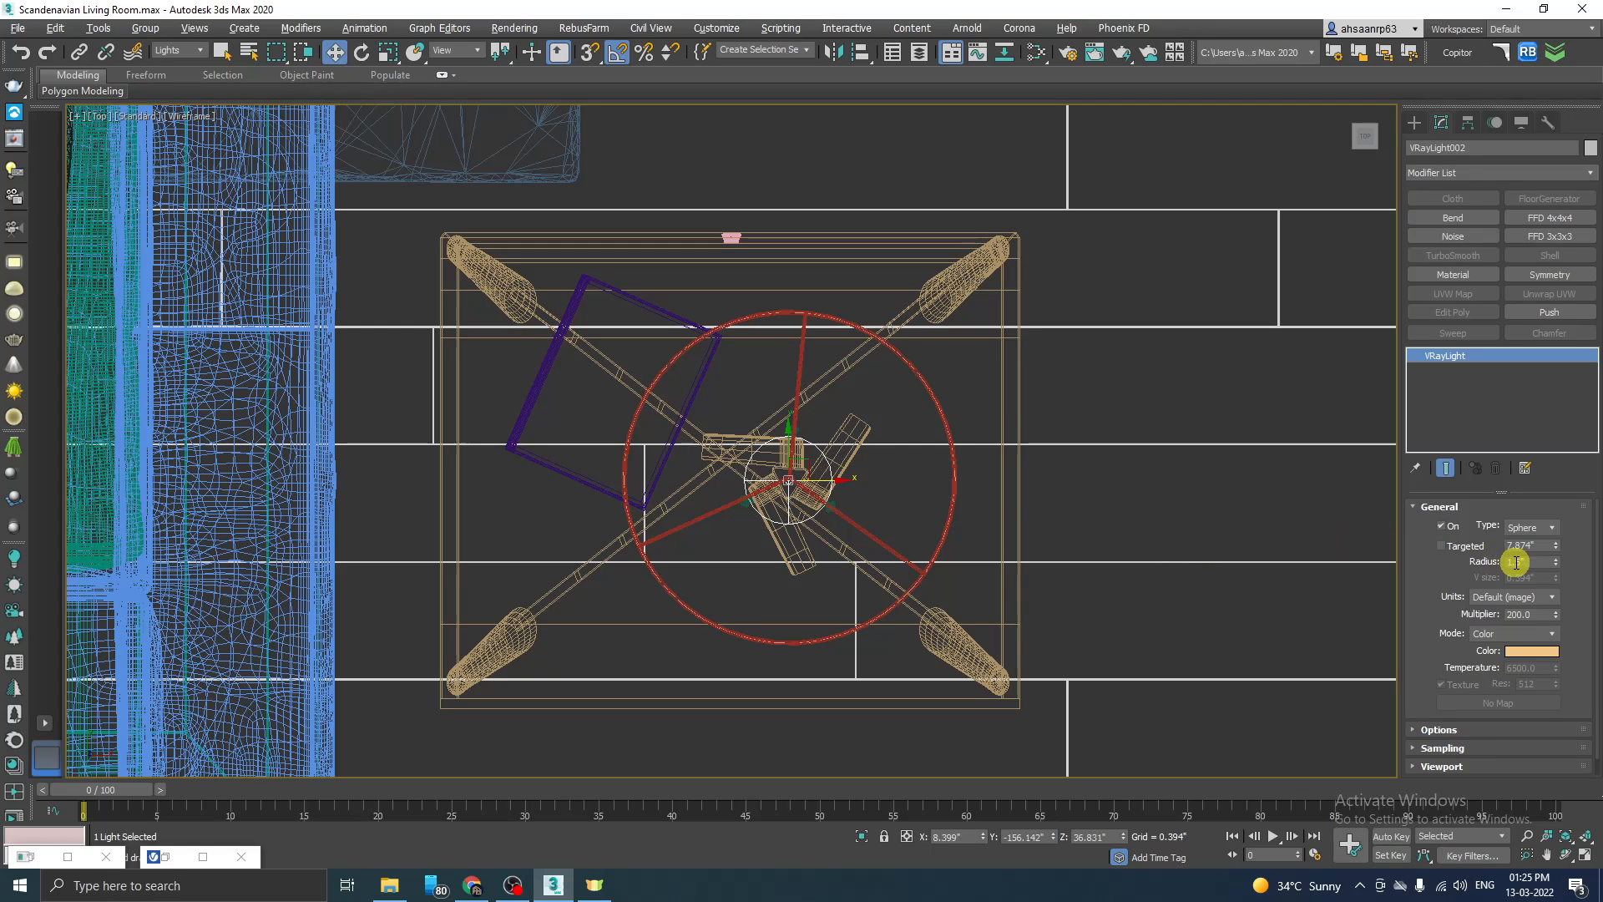
pyautogui.doubleClick(1537, 614)
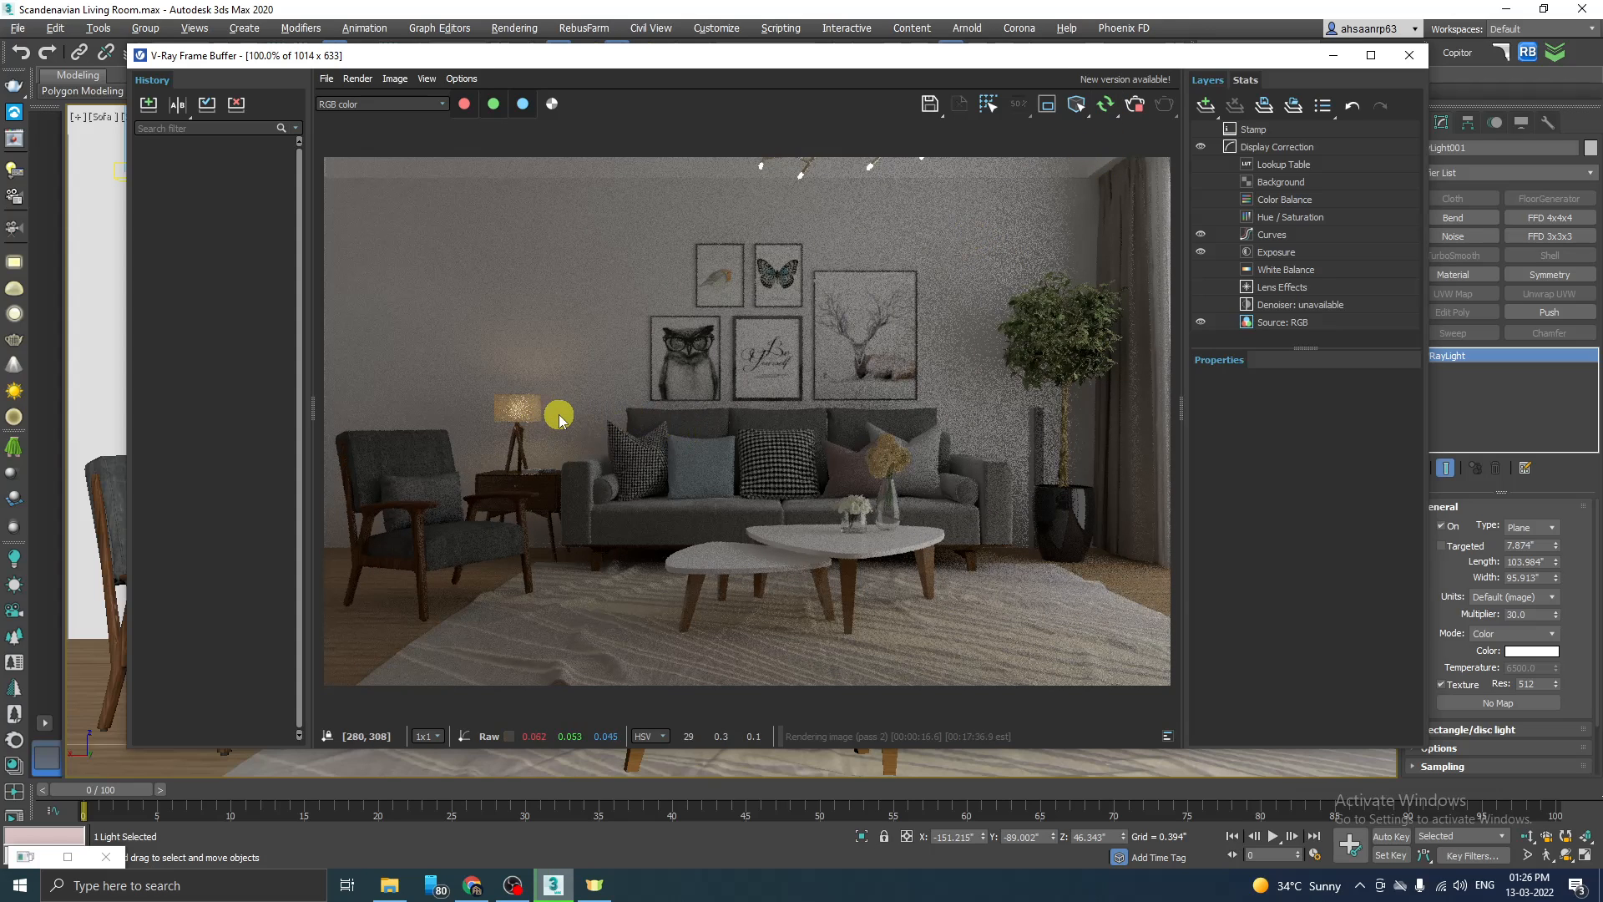
# Step: Examine the glow of the lampshade and the wall around it in the Sofa camera render
pyautogui.scroll(2, 539, 421)
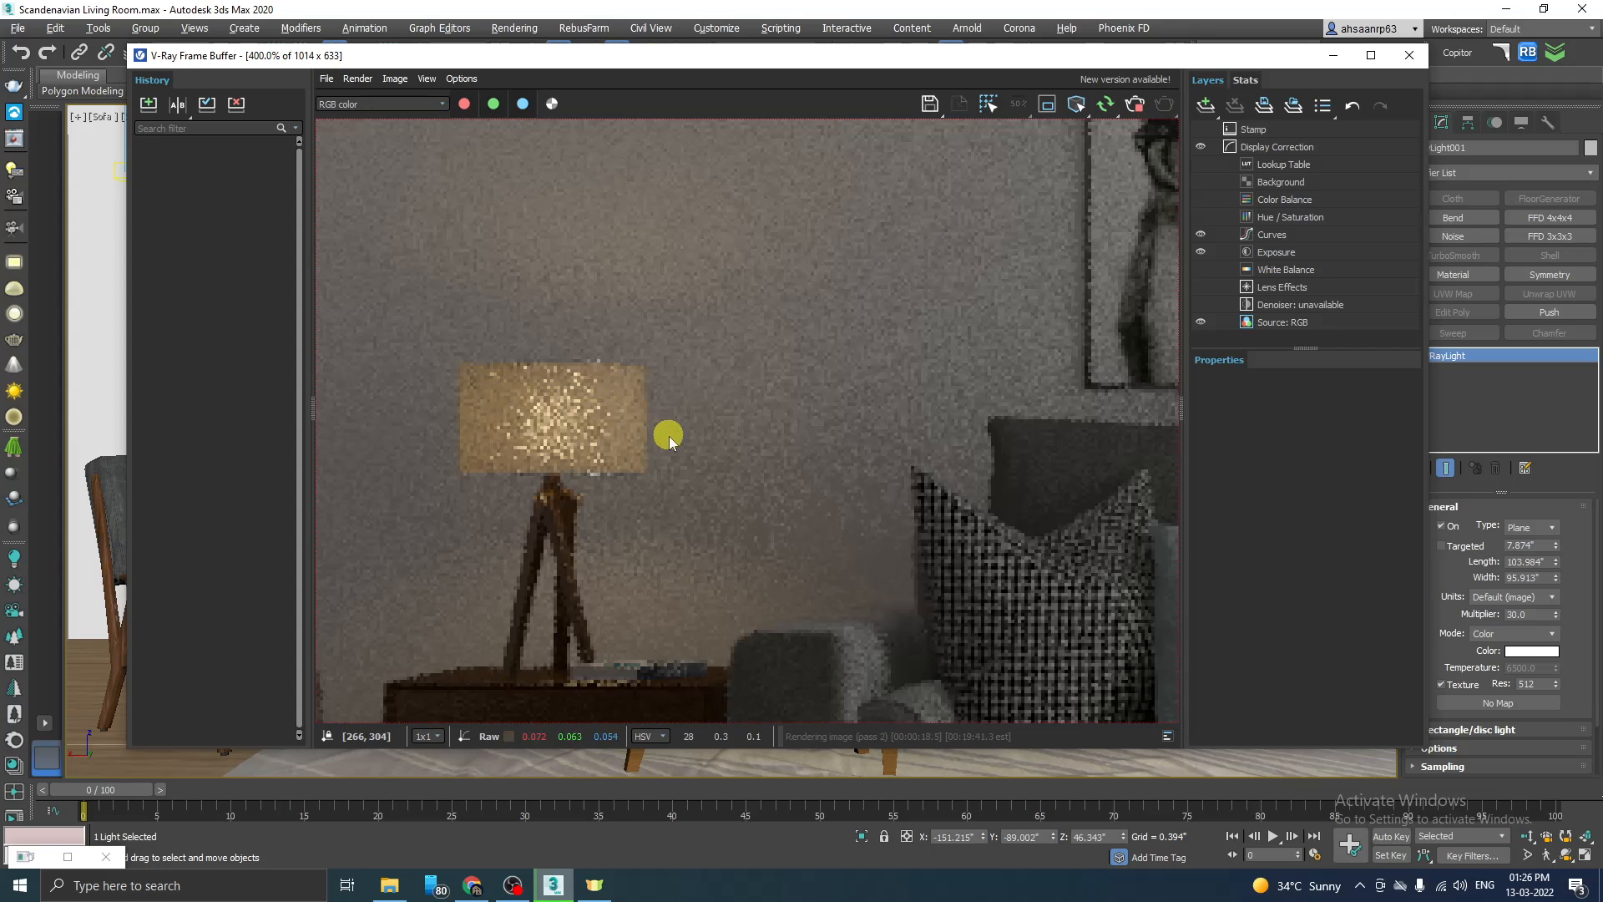
pyautogui.scroll(-1, 648, 458)
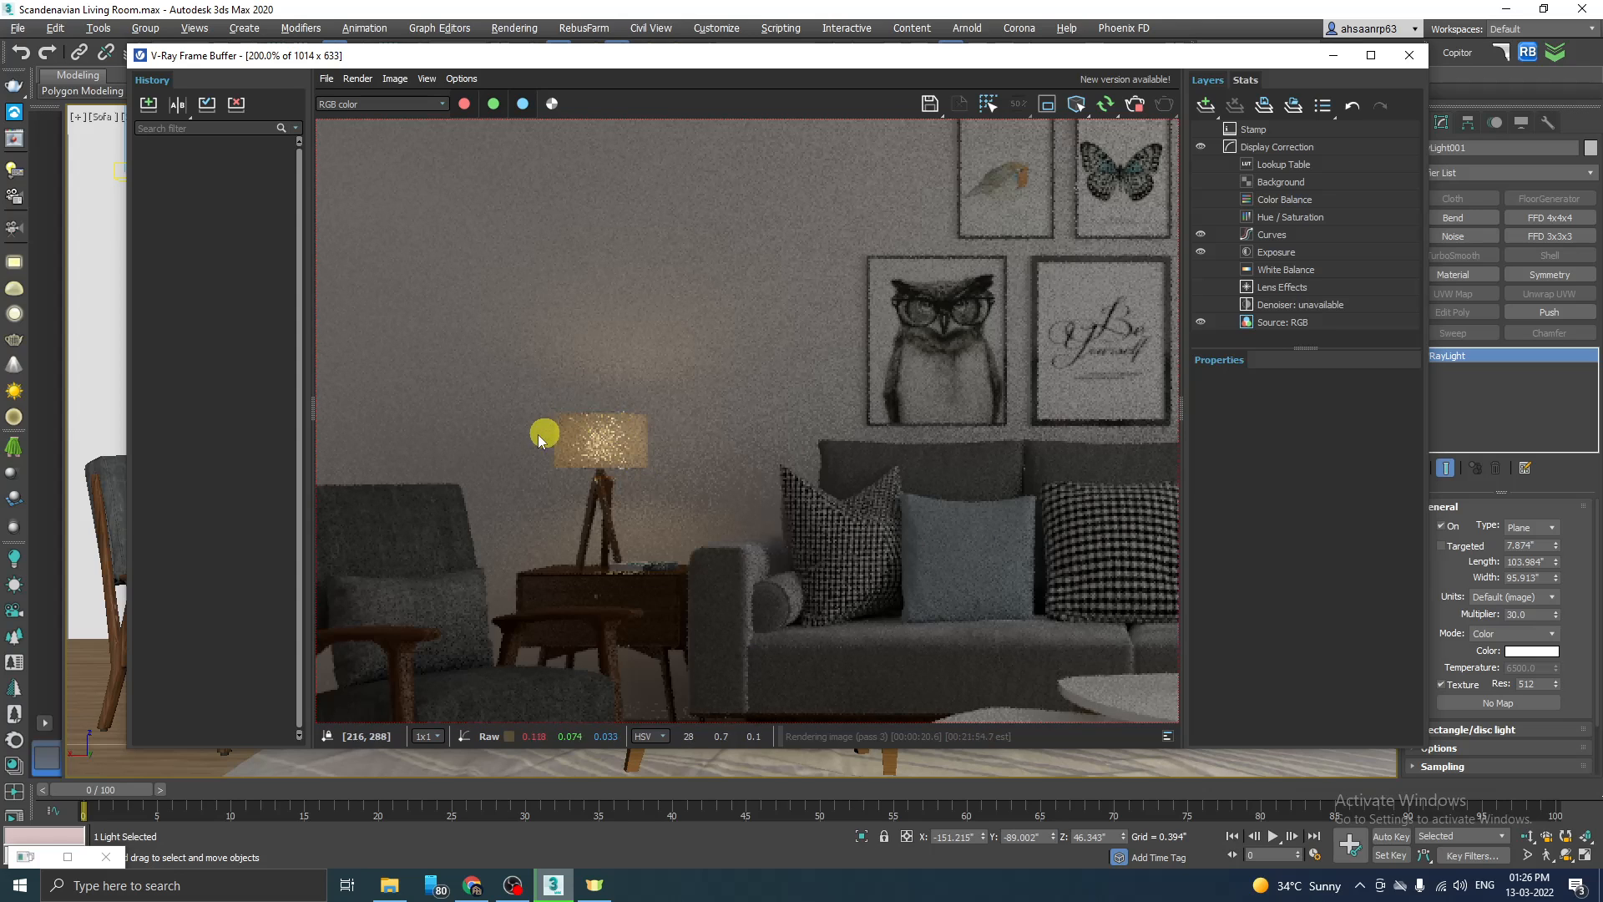
pyautogui.scroll(1, 551, 436)
pyautogui.scroll(-1, 597, 438)
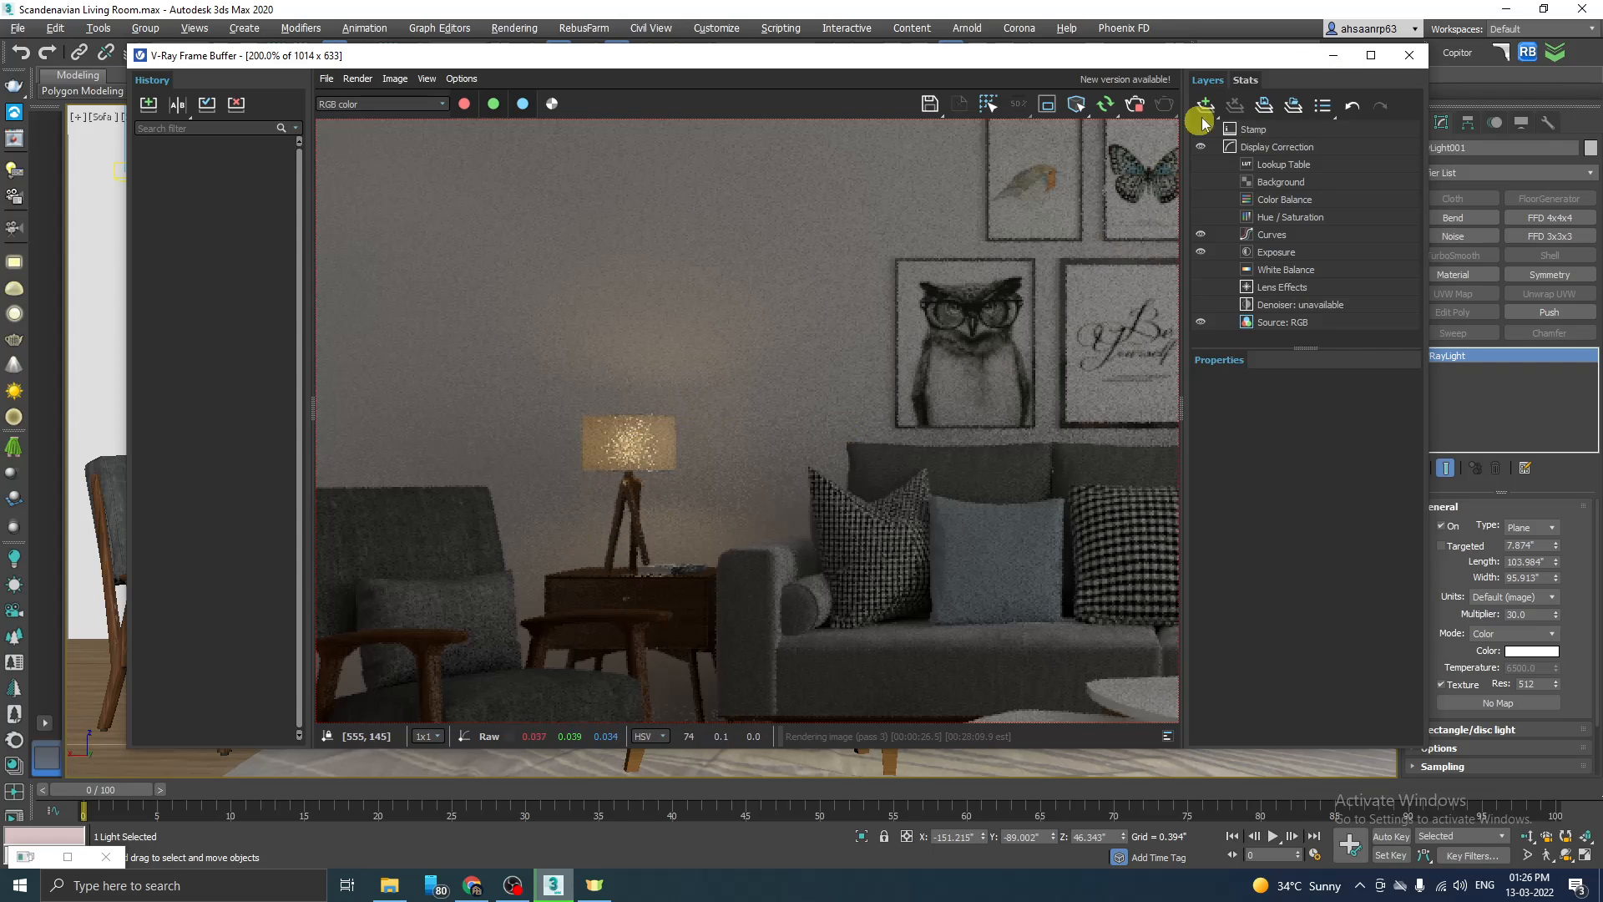
pyautogui.click(1333, 55)
# Step: Set the table lamp sphere light's multiplier to 500 and render the Sofa camera again
pyautogui.click(369, 419)
pyautogui.doubleClick(1524, 615)
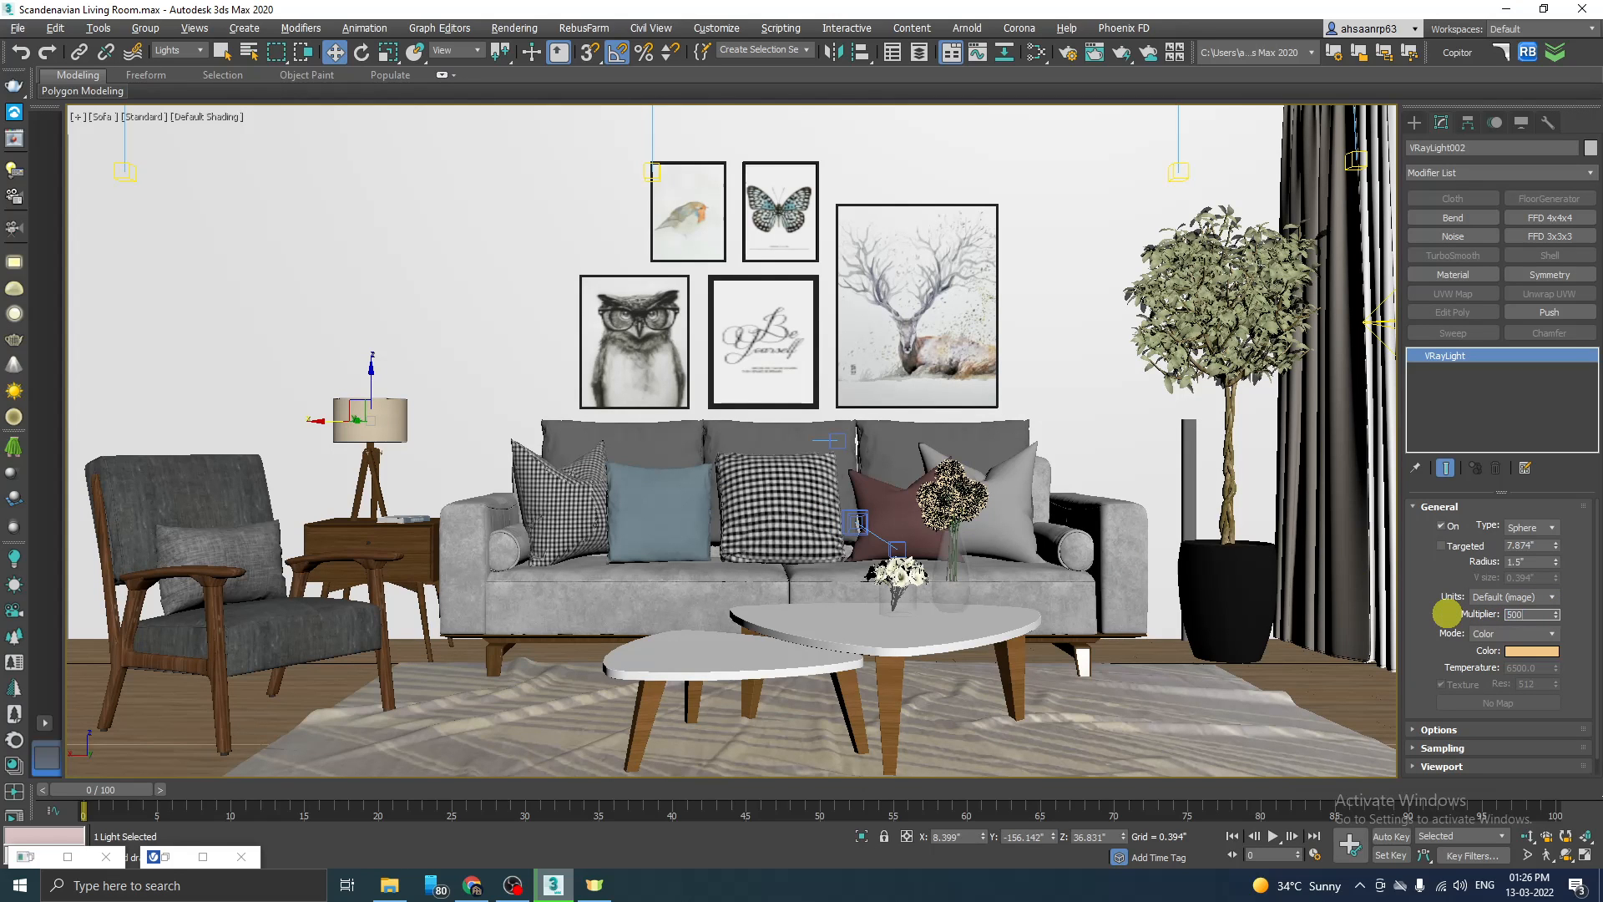
pyautogui.click(163, 857)
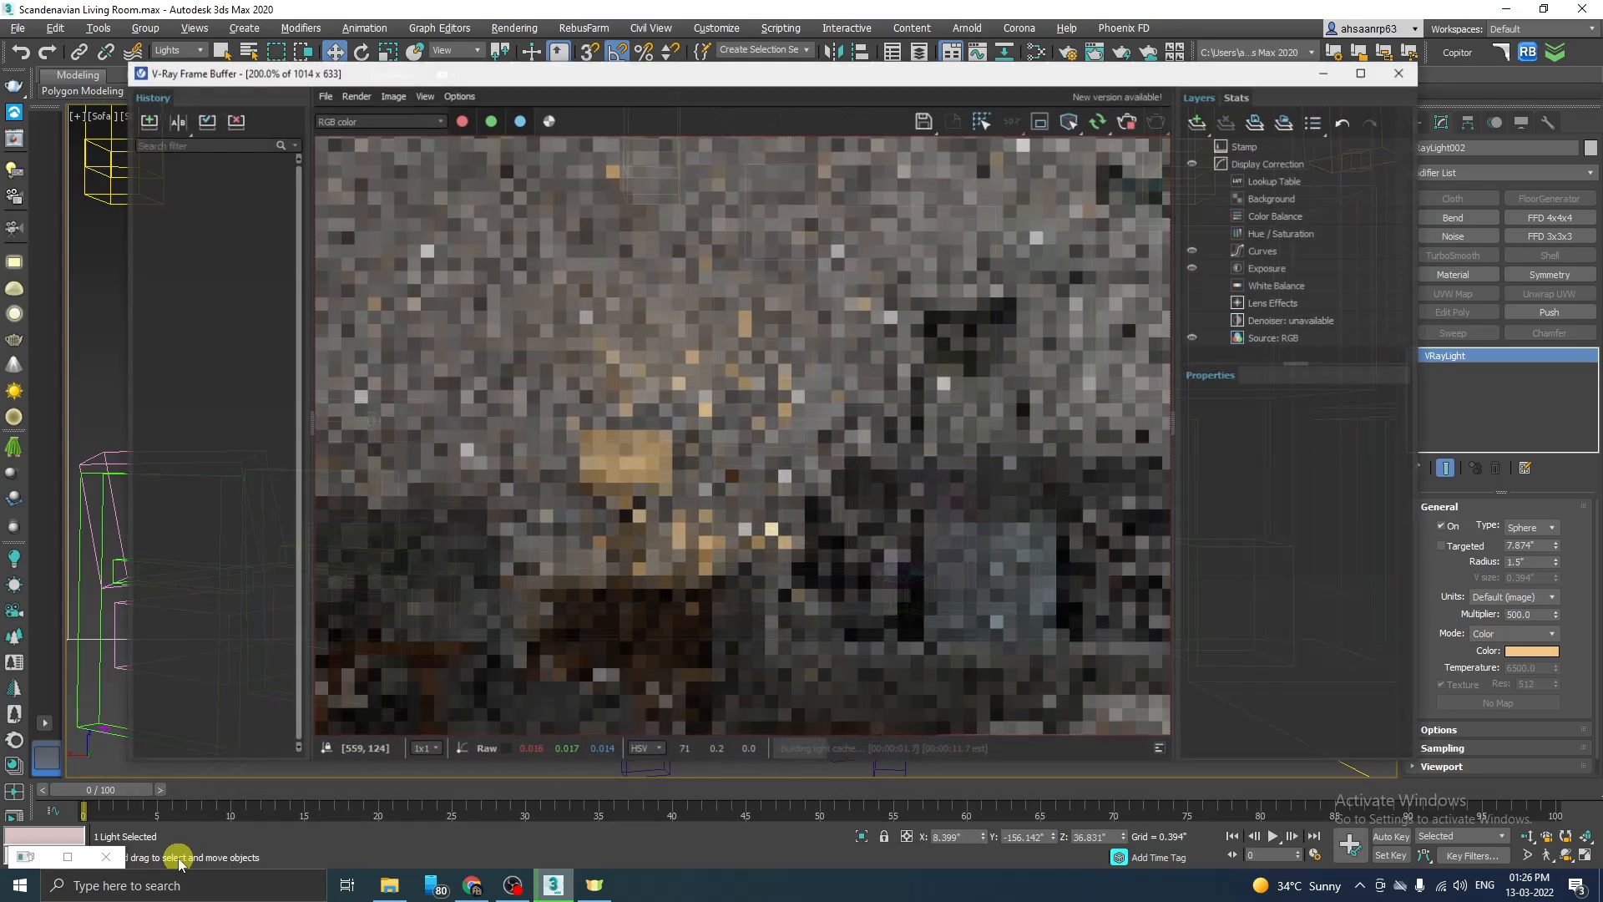
# Step: Compare the brighter table lamp close up and within the whole room in the progressing render
pyautogui.scroll(2, 595, 480)
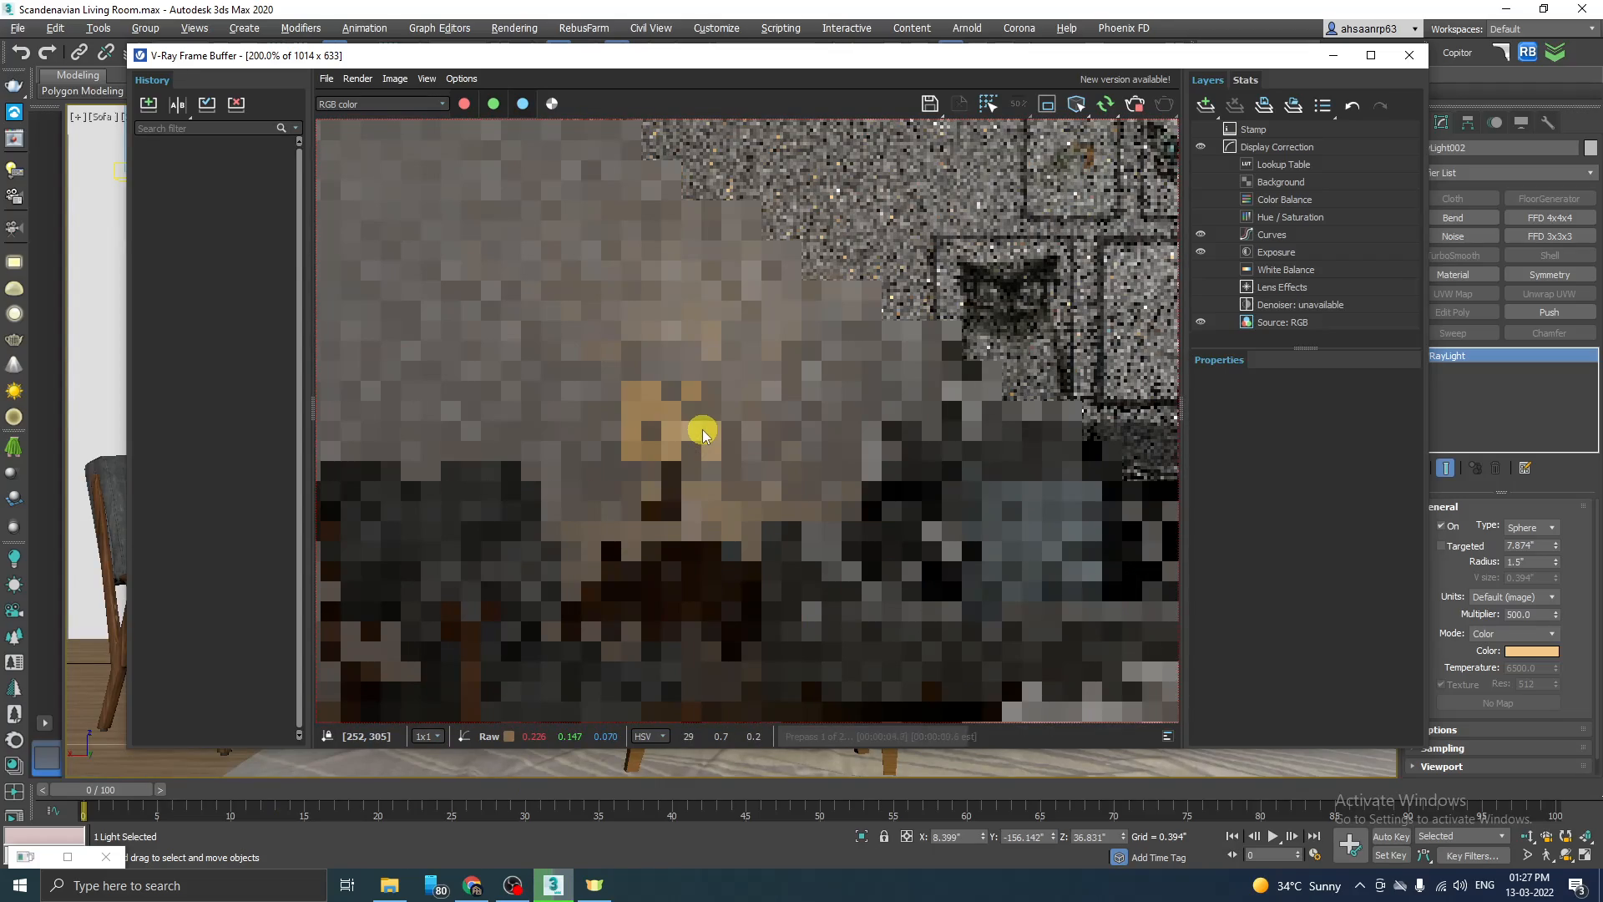
pyautogui.scroll(-2, 701, 431)
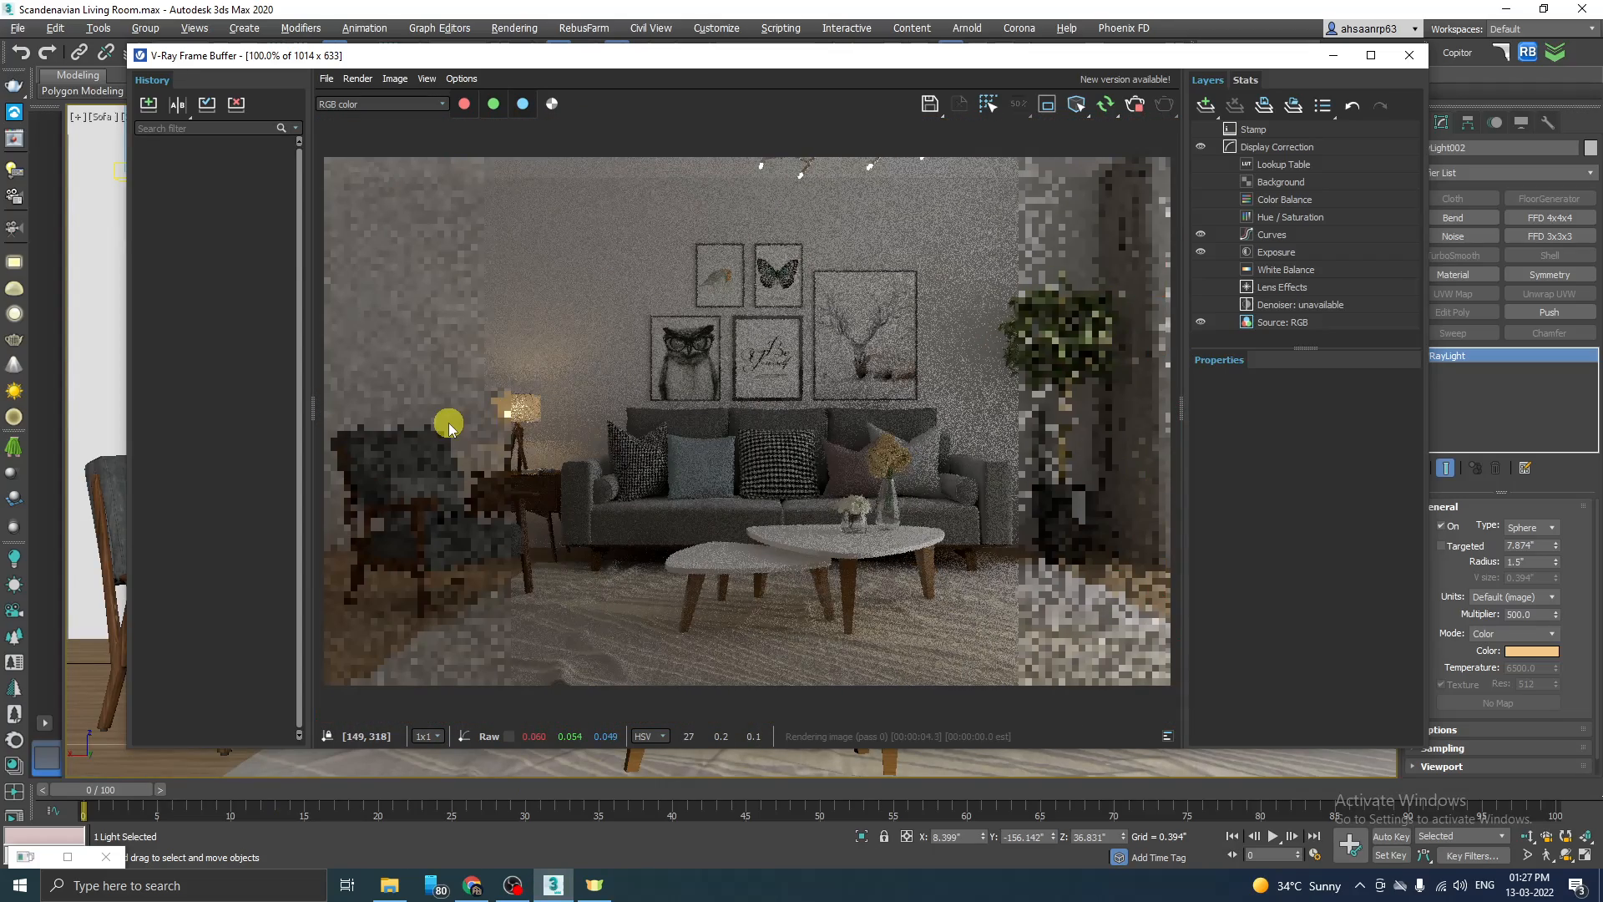
pyautogui.scroll(2, 492, 407)
pyautogui.scroll(-1, 829, 487)
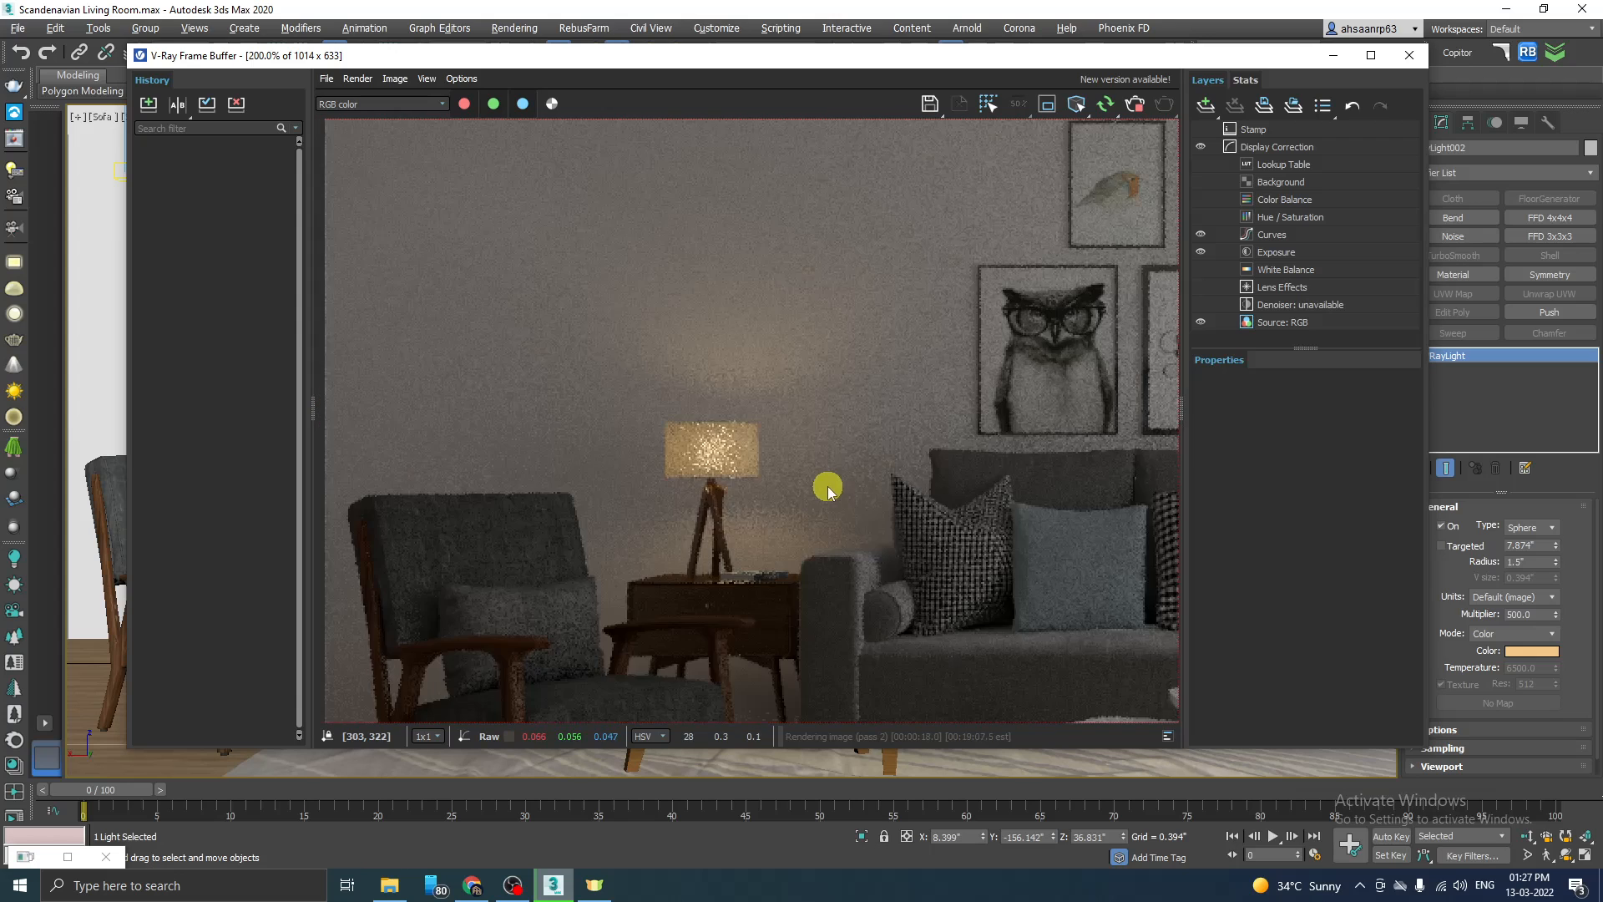
pyautogui.scroll(1, 719, 451)
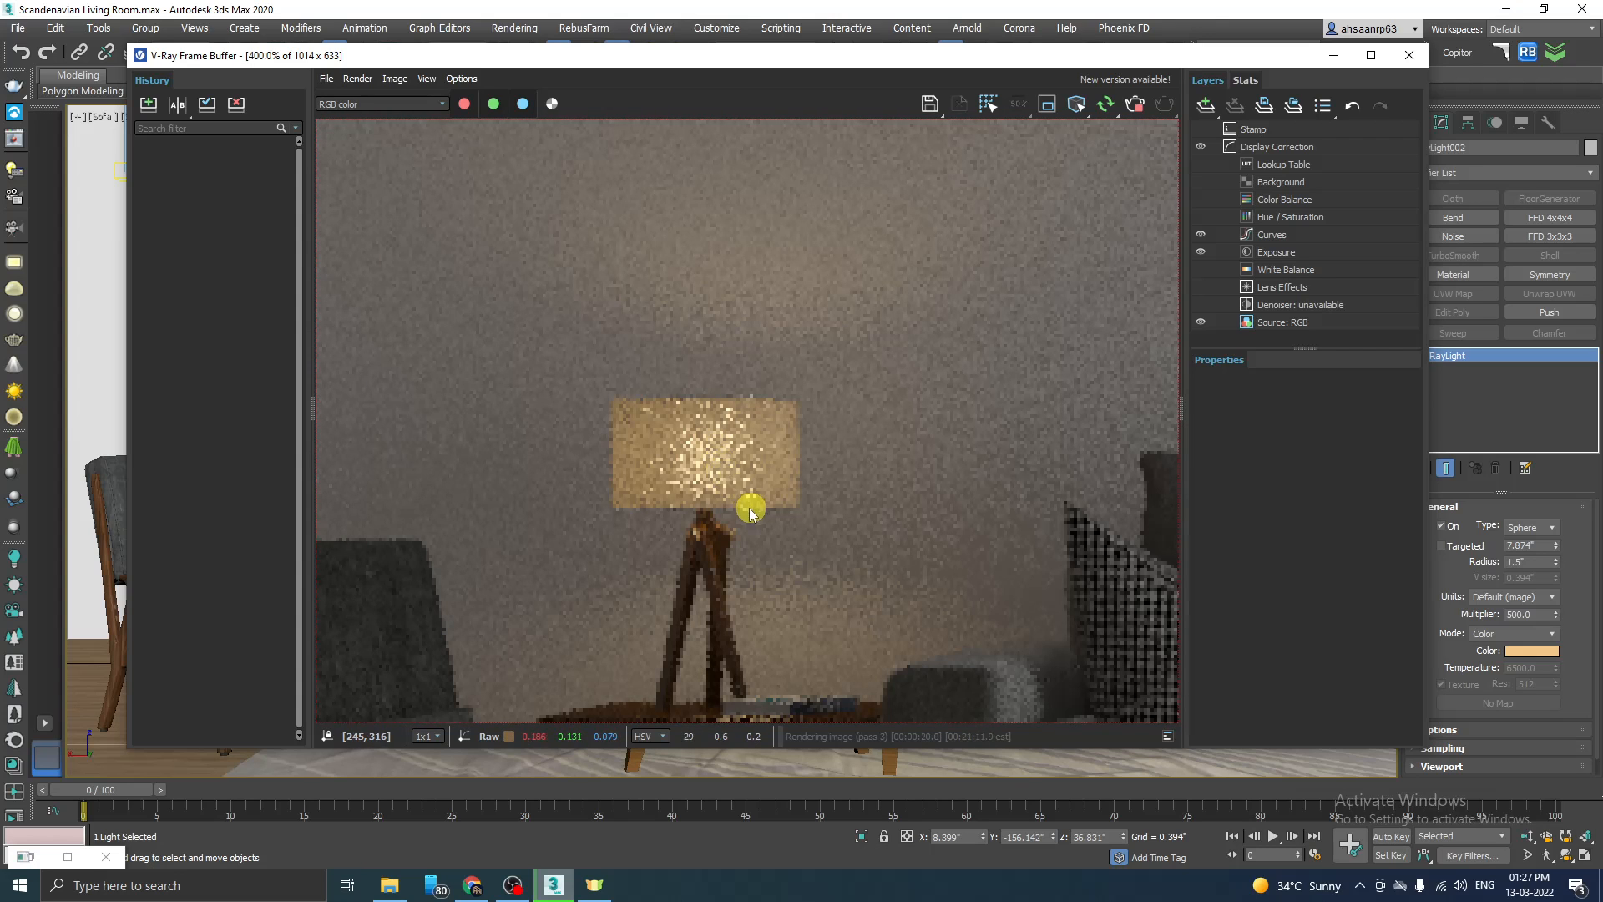
pyautogui.scroll(-1, 749, 502)
pyautogui.scroll(1, 777, 511)
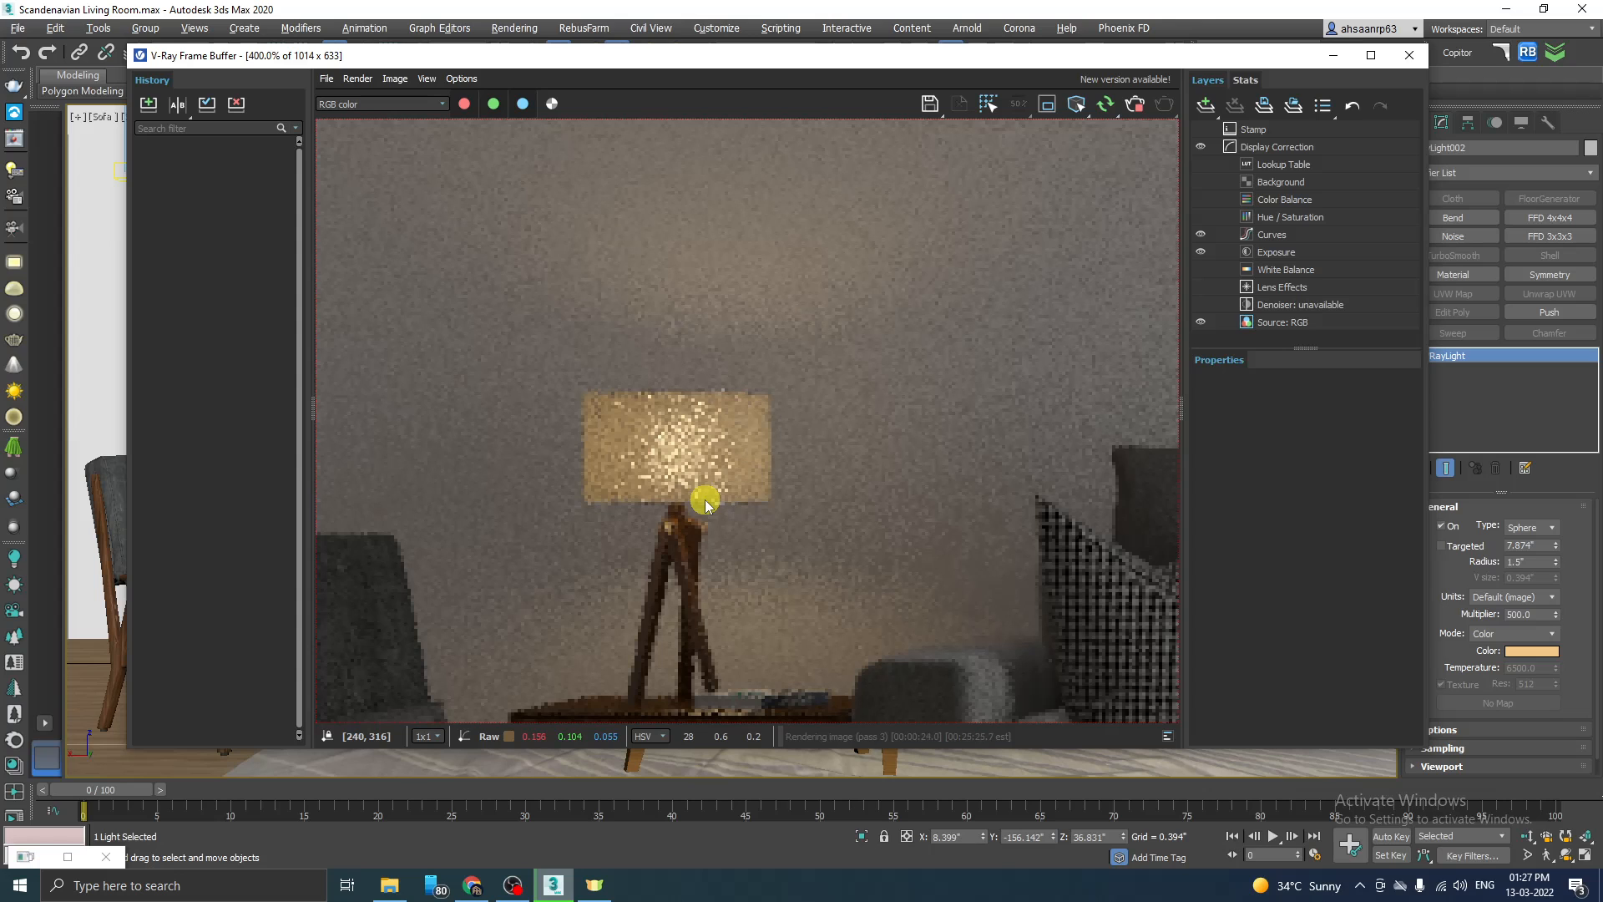
pyautogui.scroll(-1, 666, 483)
pyautogui.scroll(-1, 643, 469)
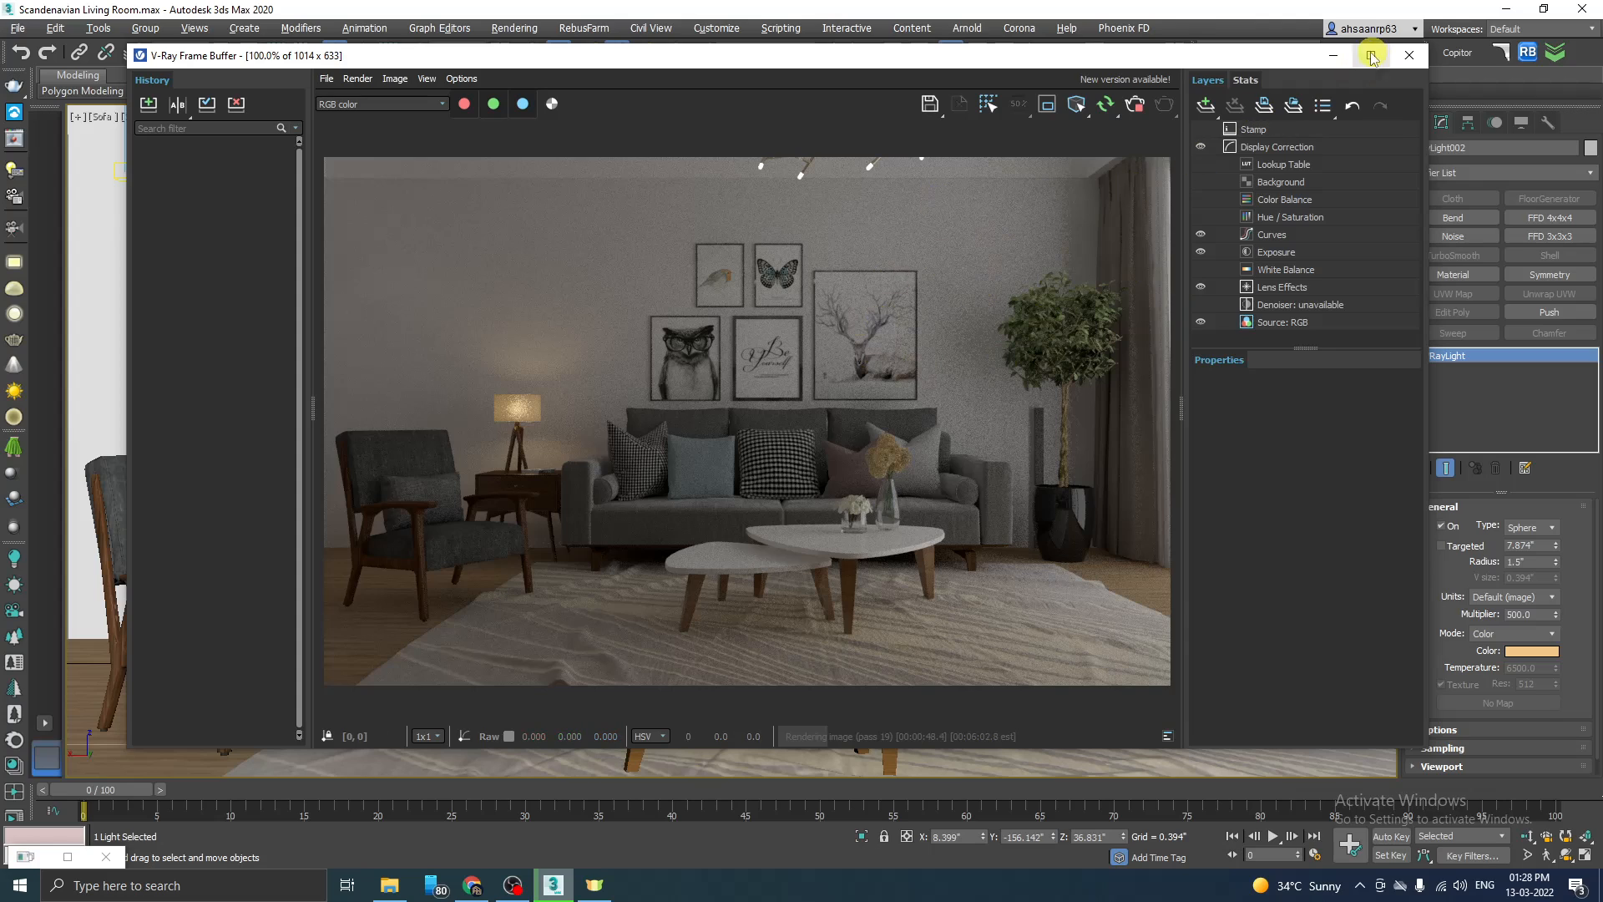
pyautogui.click(1333, 55)
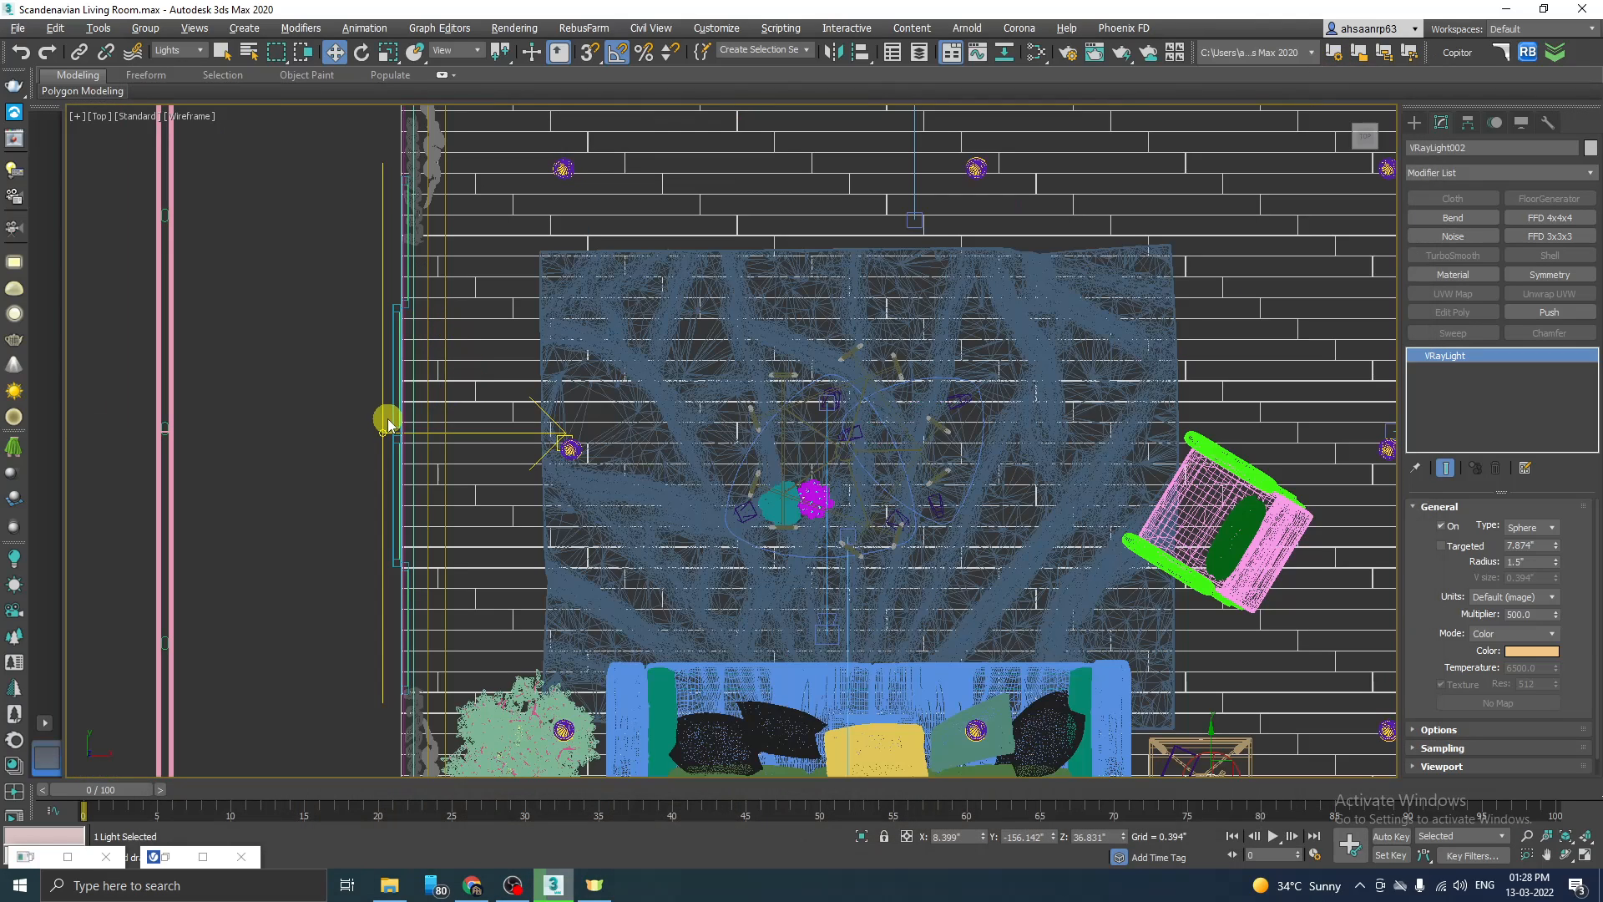
# Step: Set the window plane light's multiplier to 50 and check it in a render of the Main View camera, stopping the render early
pyautogui.click(385, 431)
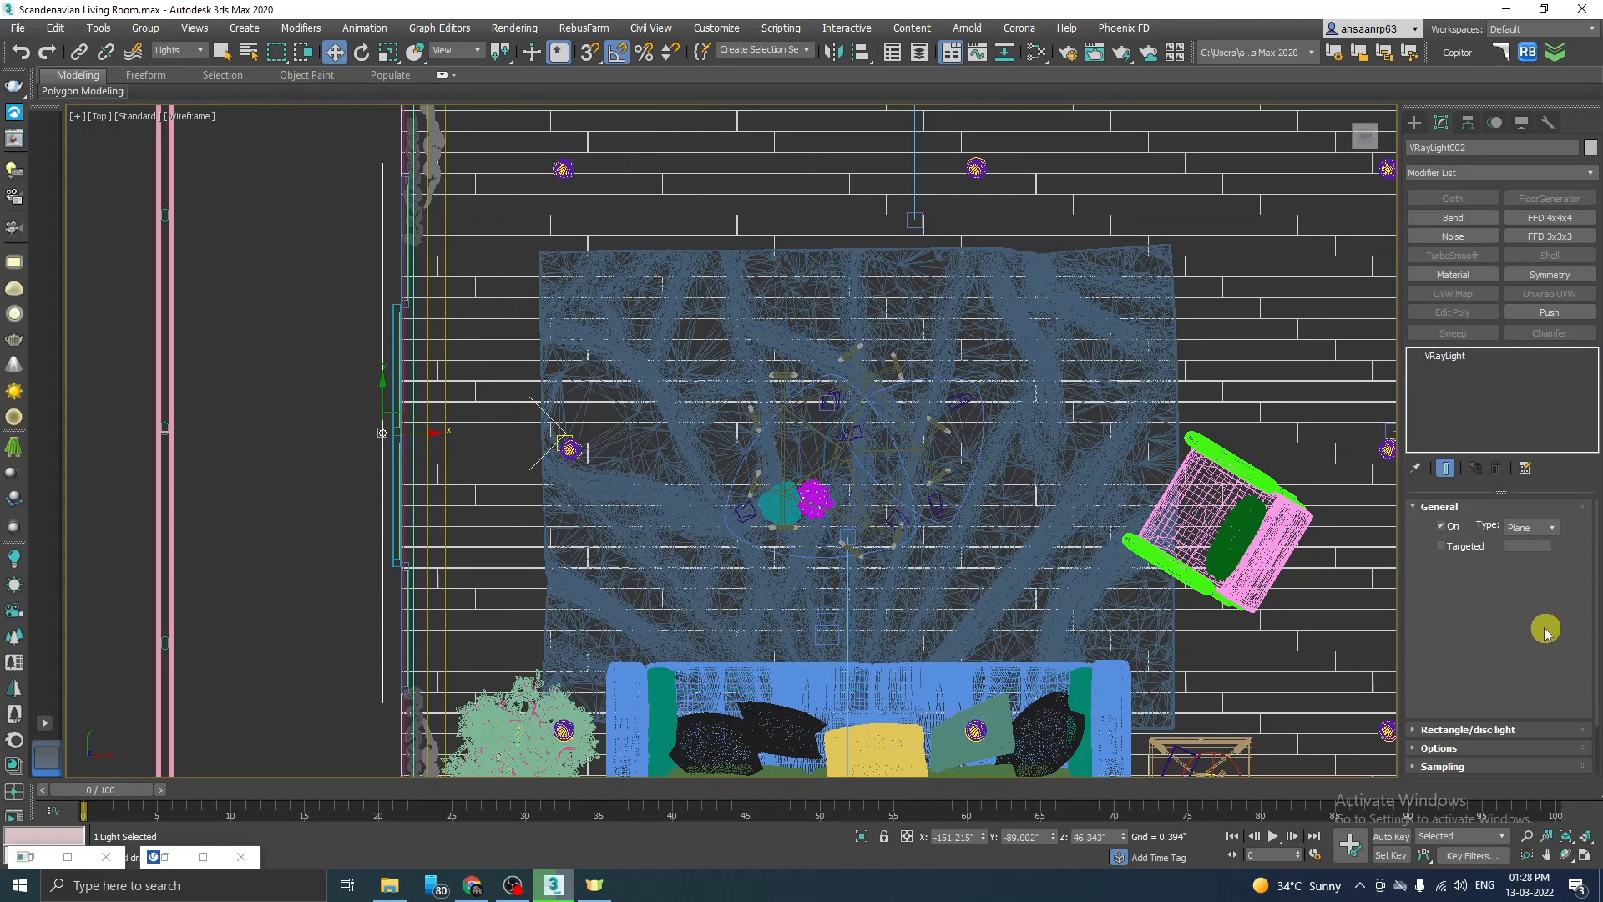
pyautogui.write('50')
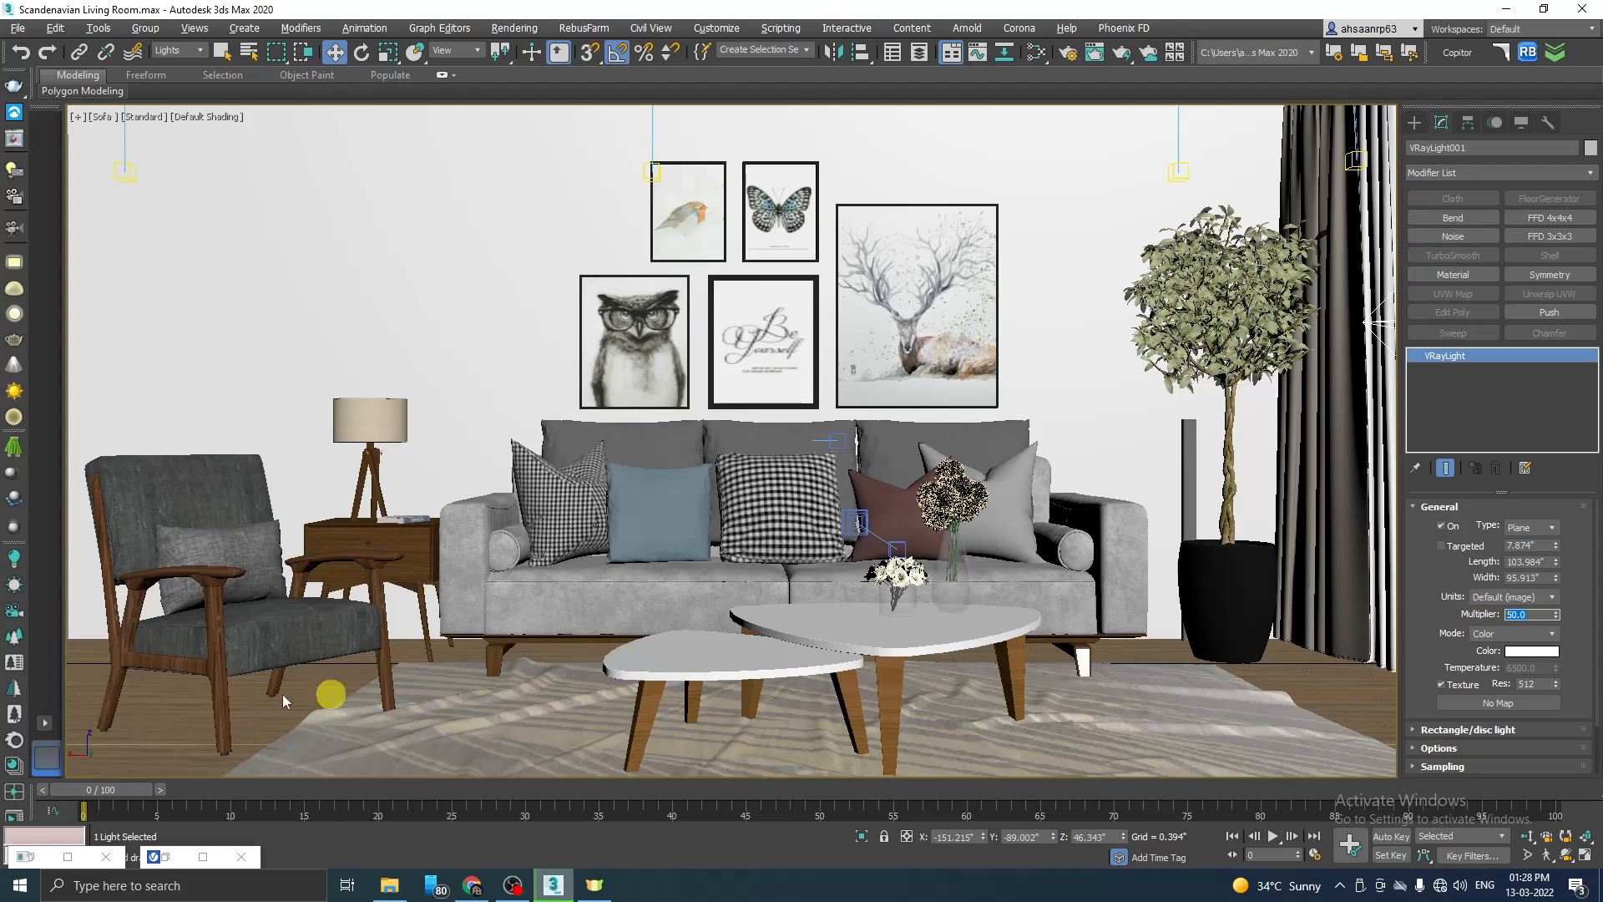
pyautogui.click(173, 863)
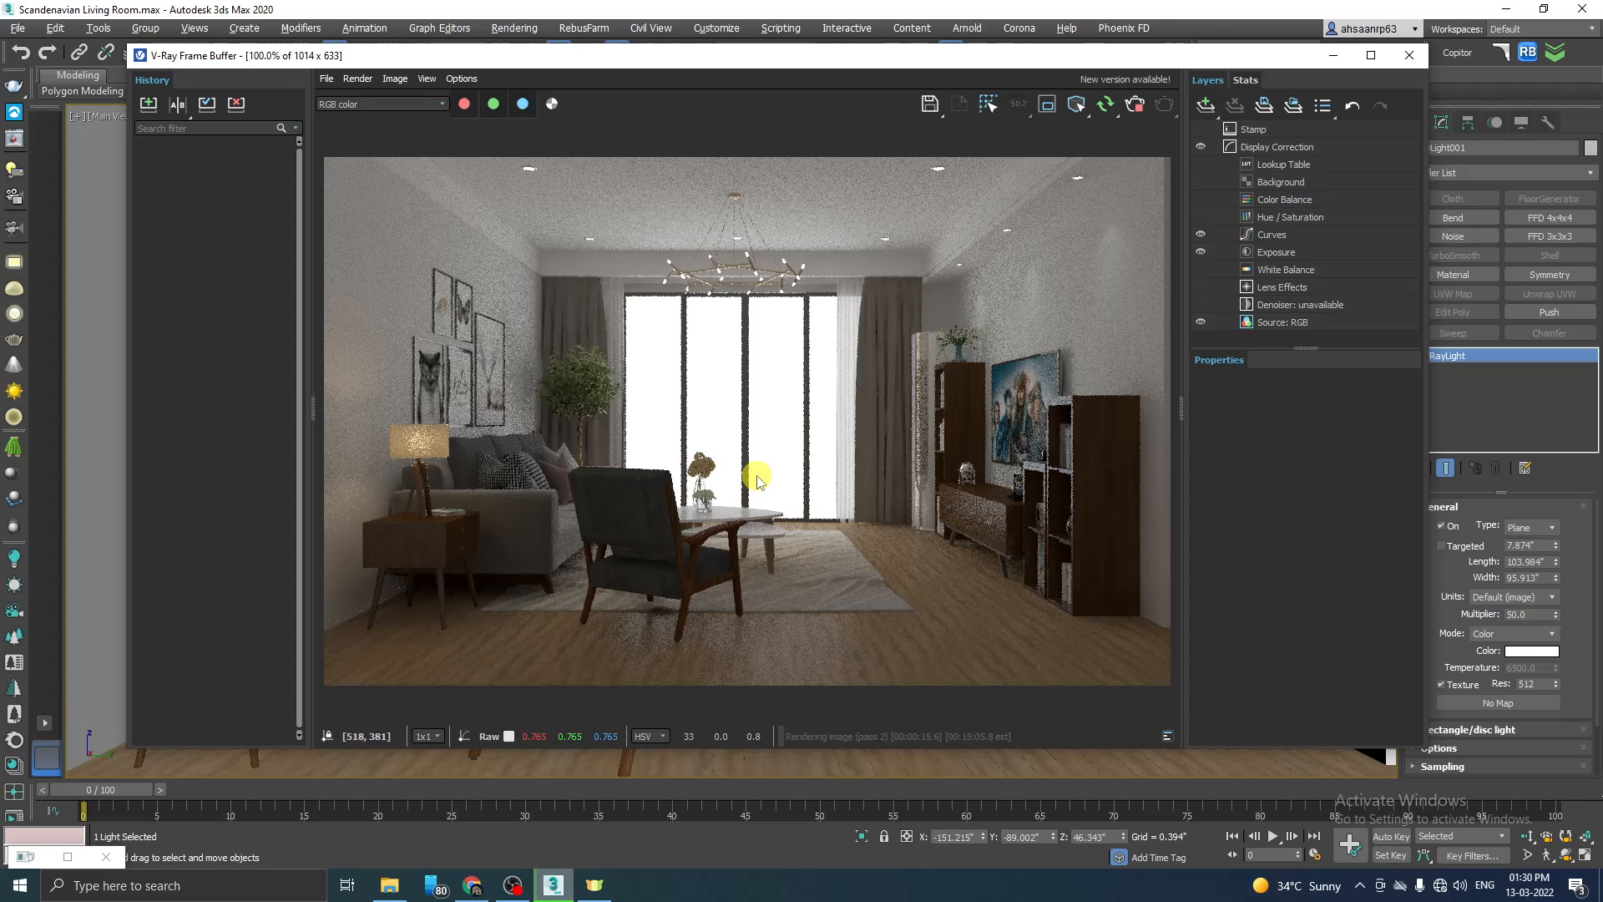
pyautogui.click(1135, 103)
pyautogui.click(1334, 56)
# Step: Inspect the window light and the city backdrop outside the window in the Perspective view, and return to the Main View camera
pyautogui.press('F3')
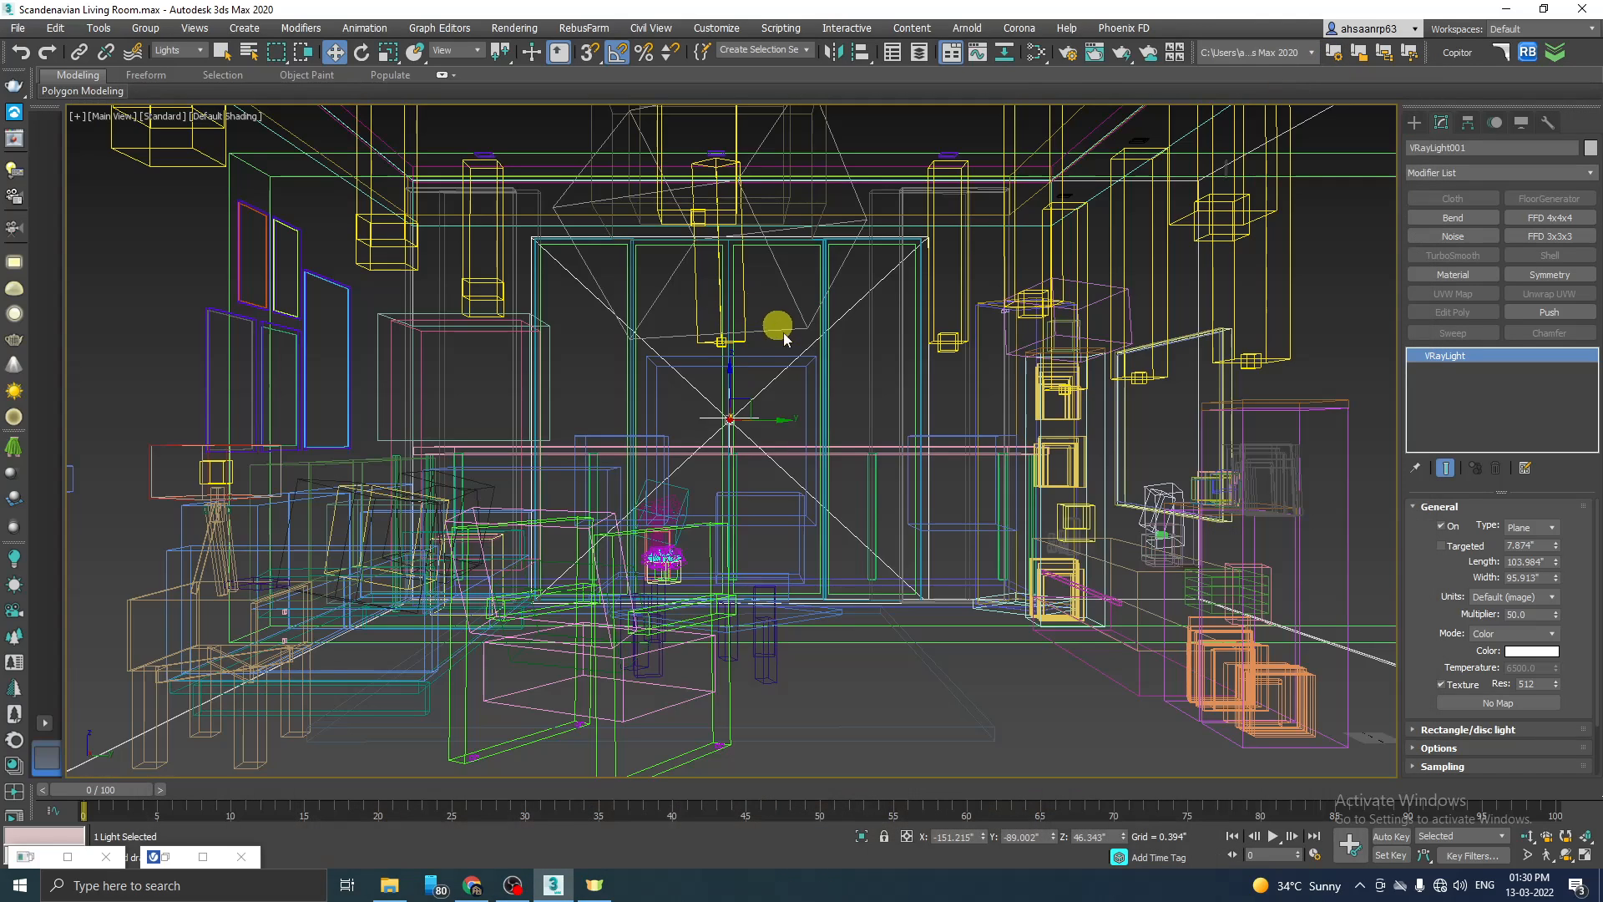
pyautogui.press('F3')
pyautogui.press('p')
pyautogui.scroll(-6, 827, 608)
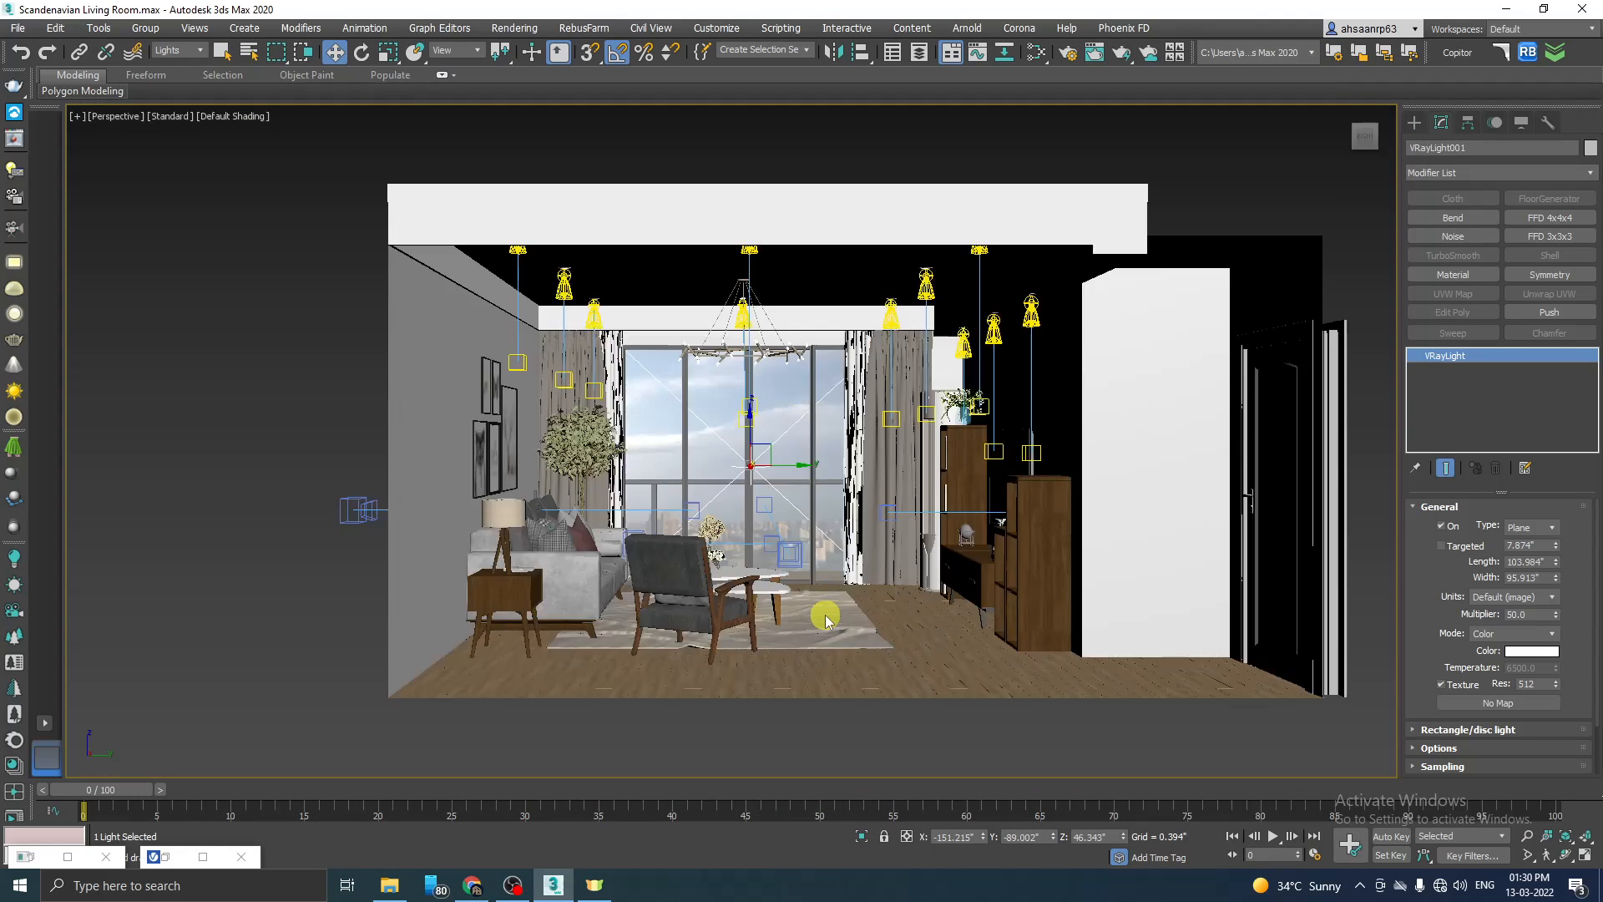
pyautogui.keyDown('alt'); pyautogui.moveTo(725, 558); pyautogui.dragTo(780, 583, button='middle'); pyautogui.keyUp('alt')
pyautogui.scroll(2, 546, 469)
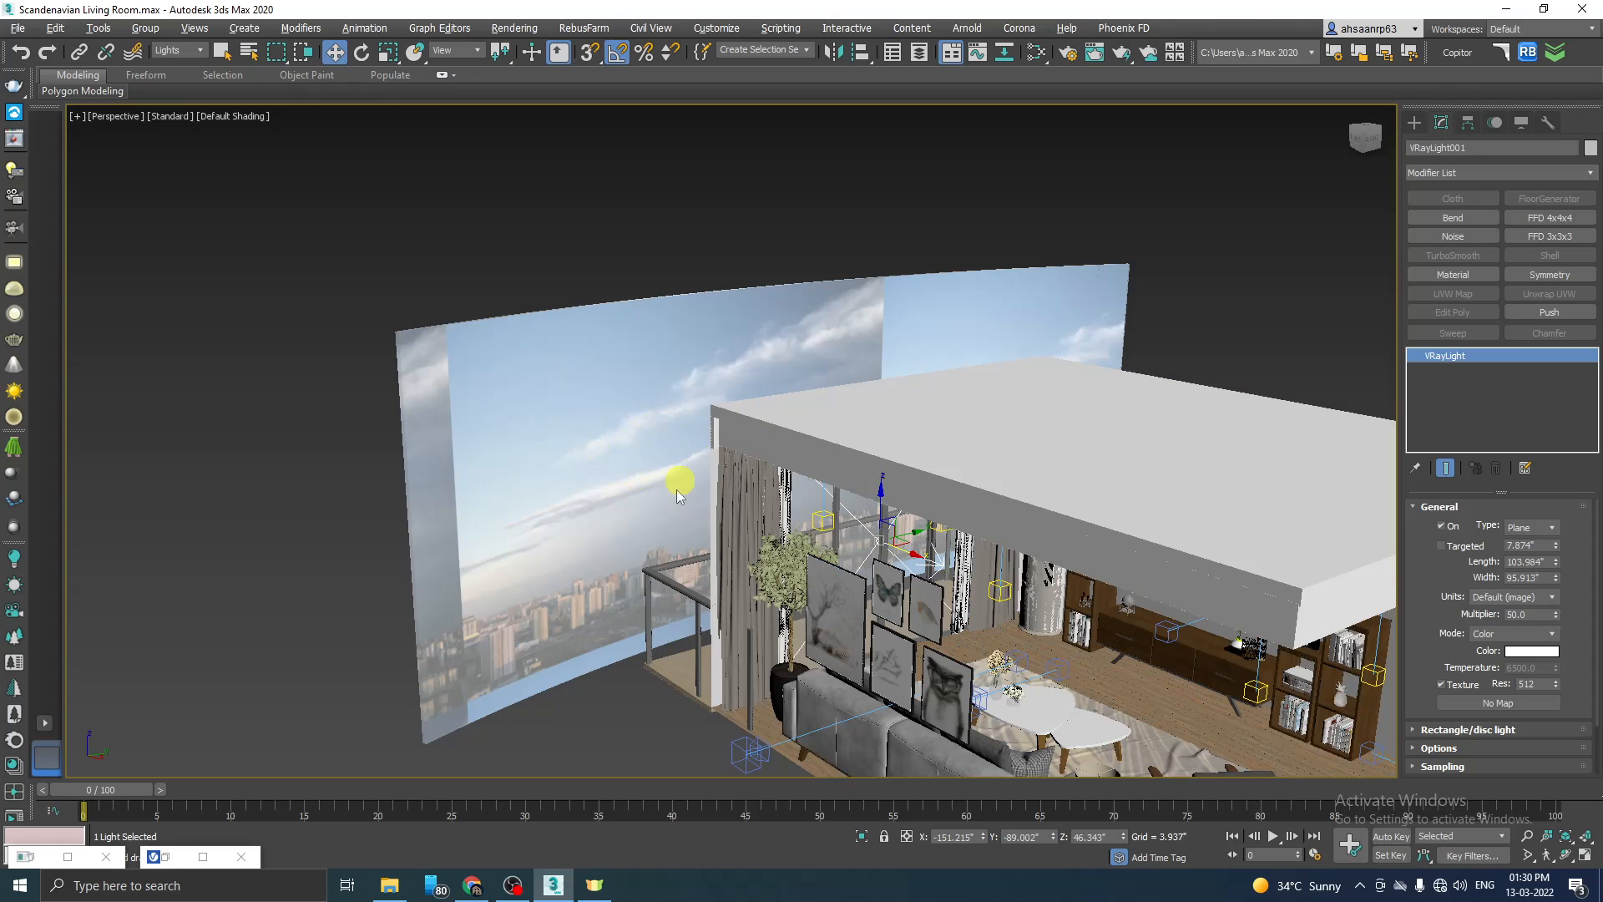
pyautogui.keyDown('alt'); pyautogui.moveTo(1047, 593); pyautogui.dragTo(988, 567, button='middle'); pyautogui.keyUp('alt')
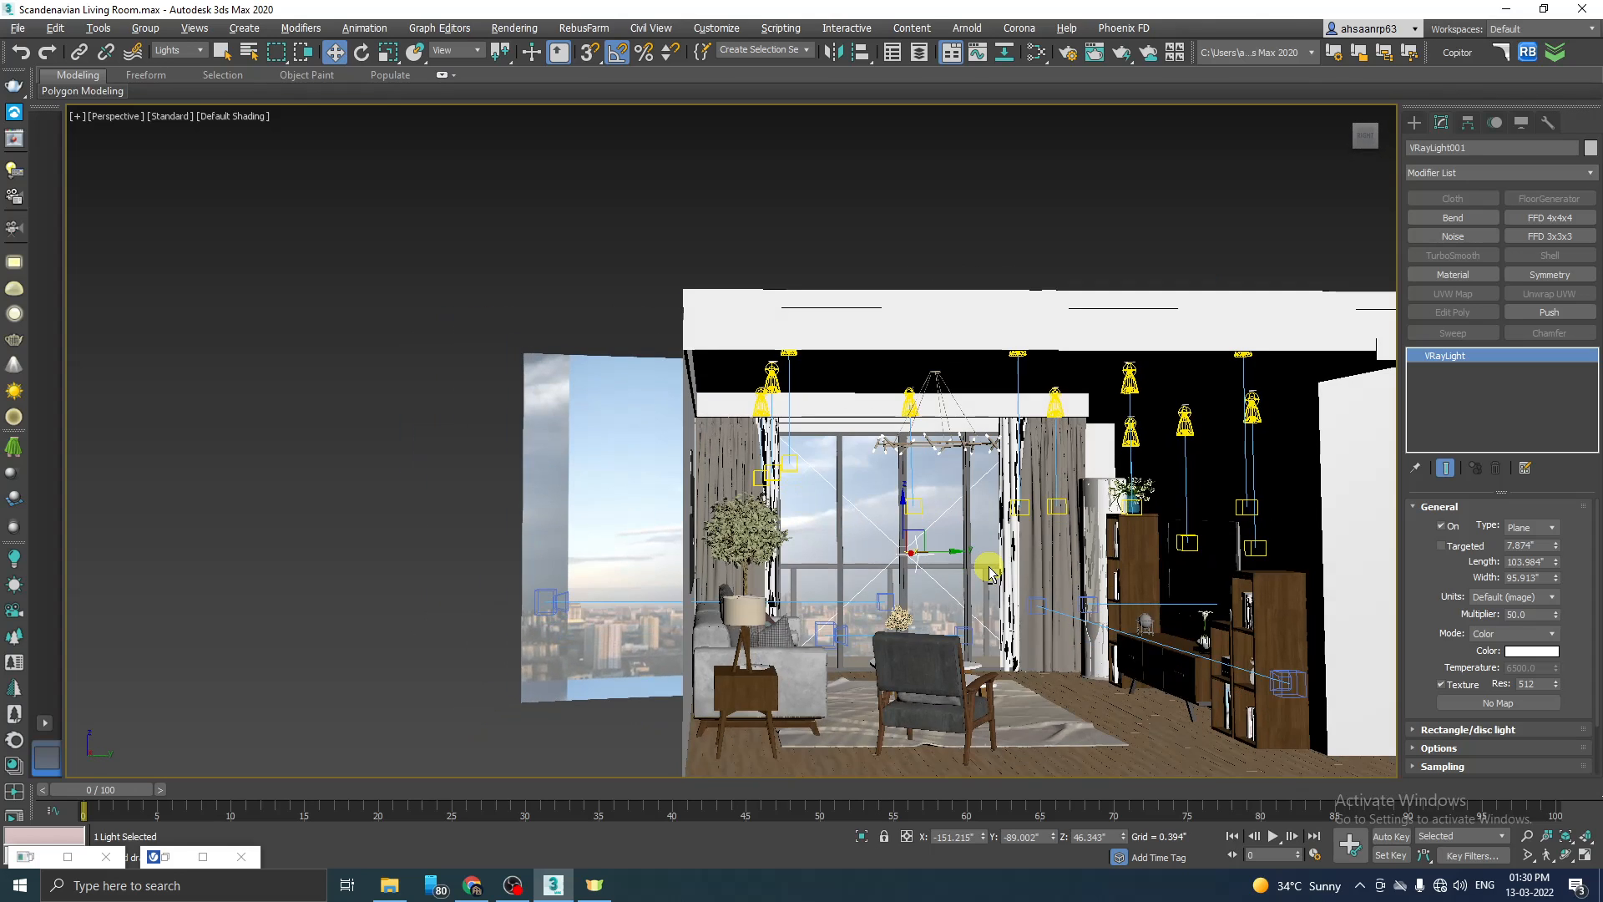
pyautogui.click(117, 116)
pyautogui.moveTo(198, 135)
pyautogui.click(439, 151)
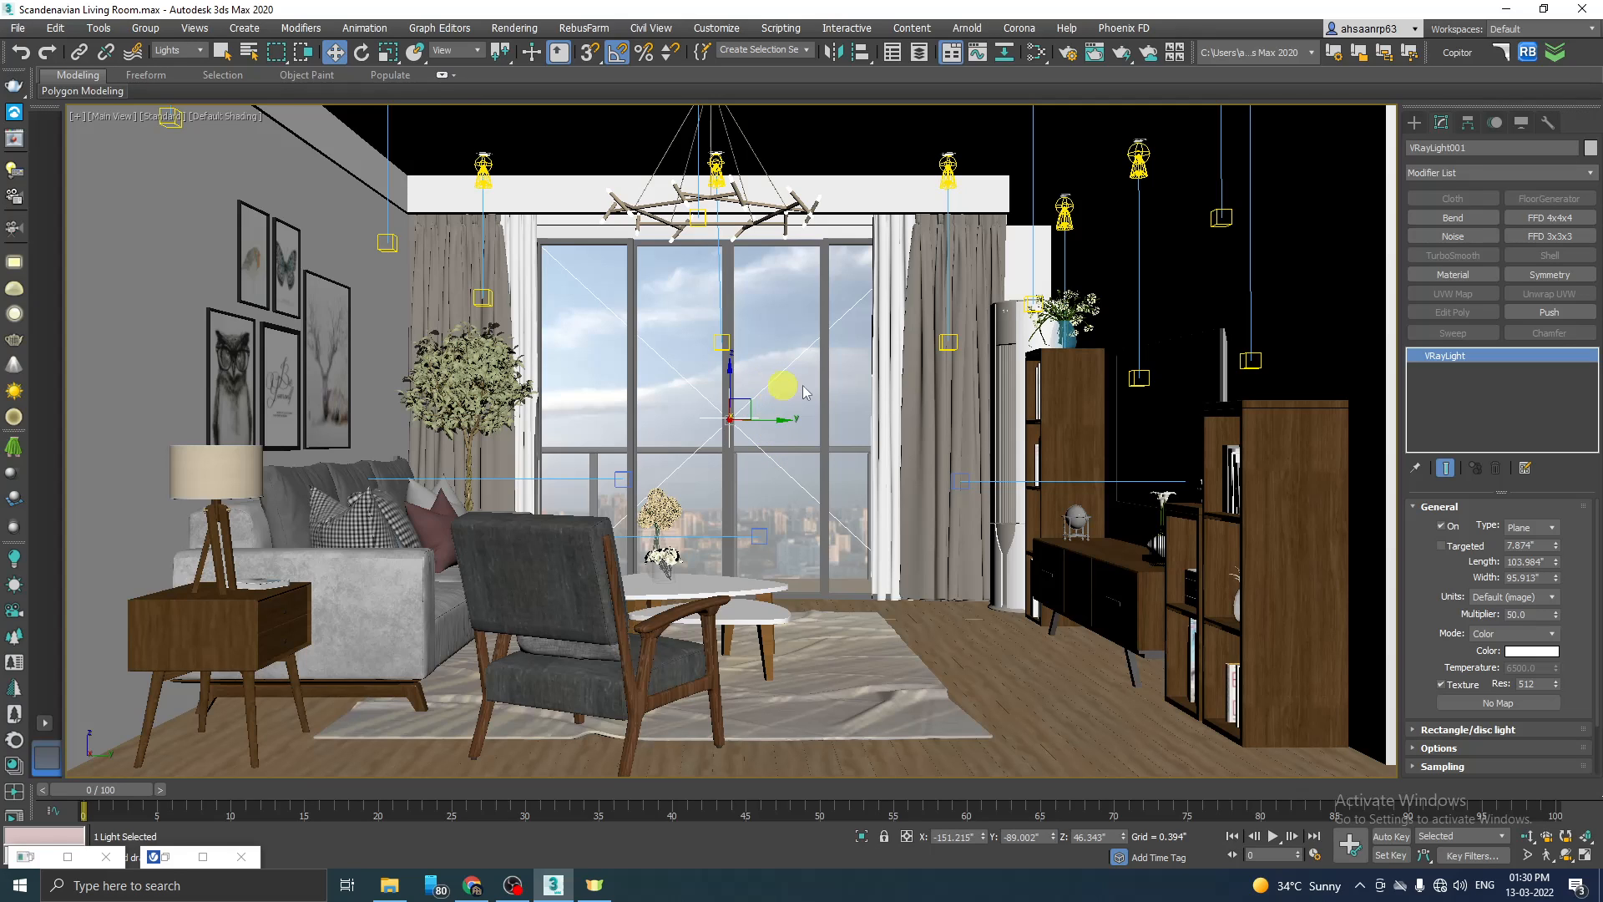
# Step: Make the window plane light invisible in its options and render the Main View camera again
pyautogui.moveTo(1595, 542); pyautogui.dragTo(1581, 593)
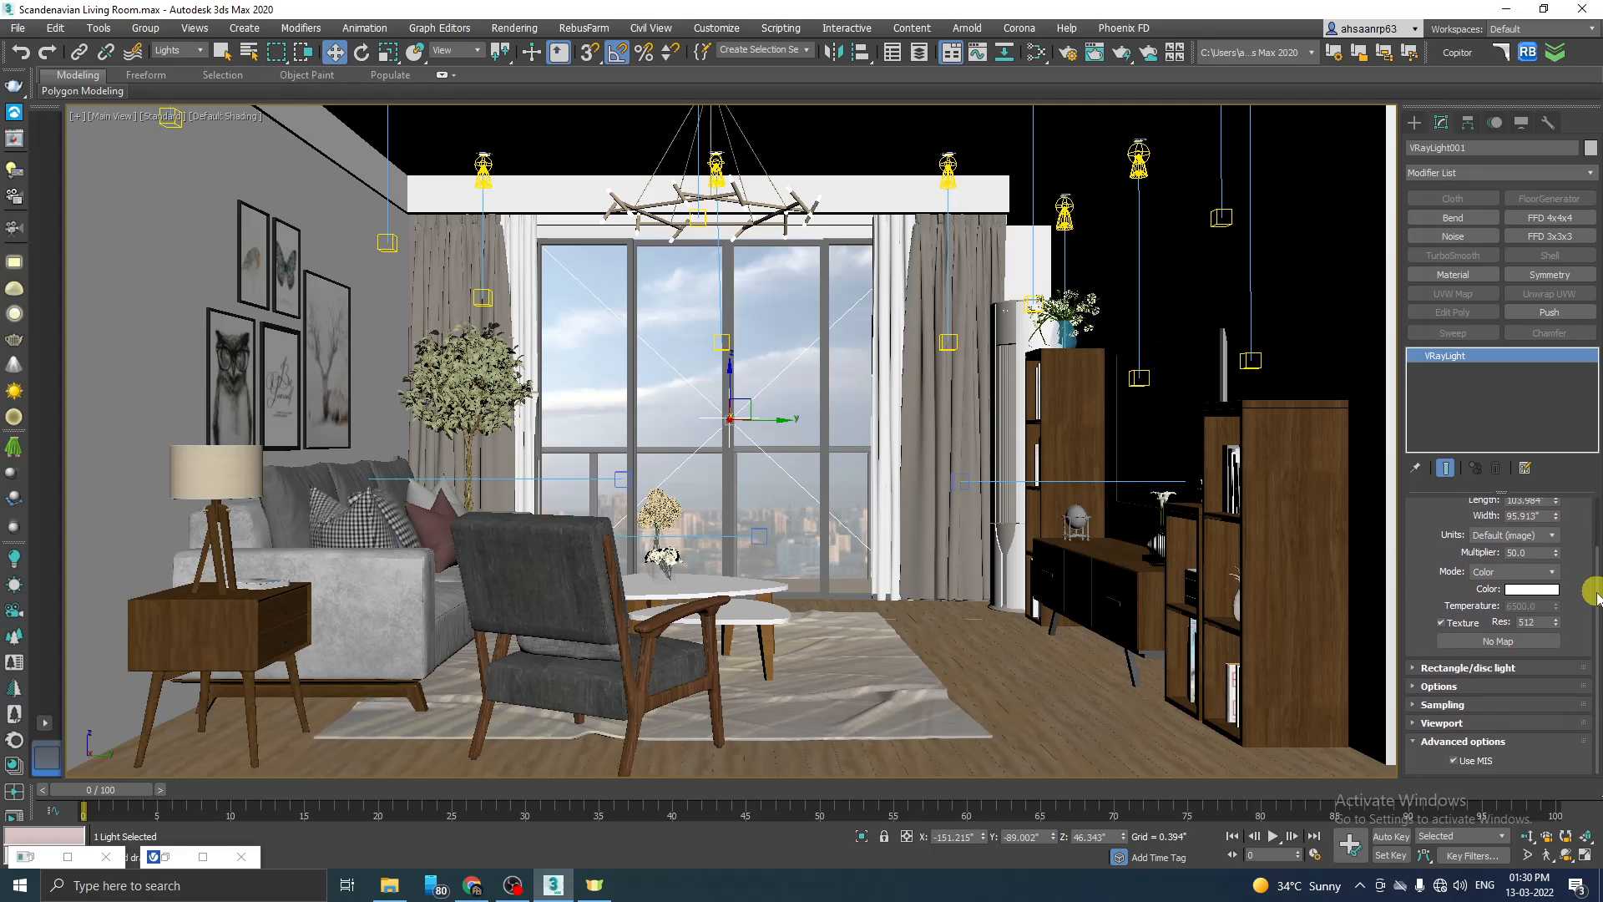
pyautogui.click(1440, 687)
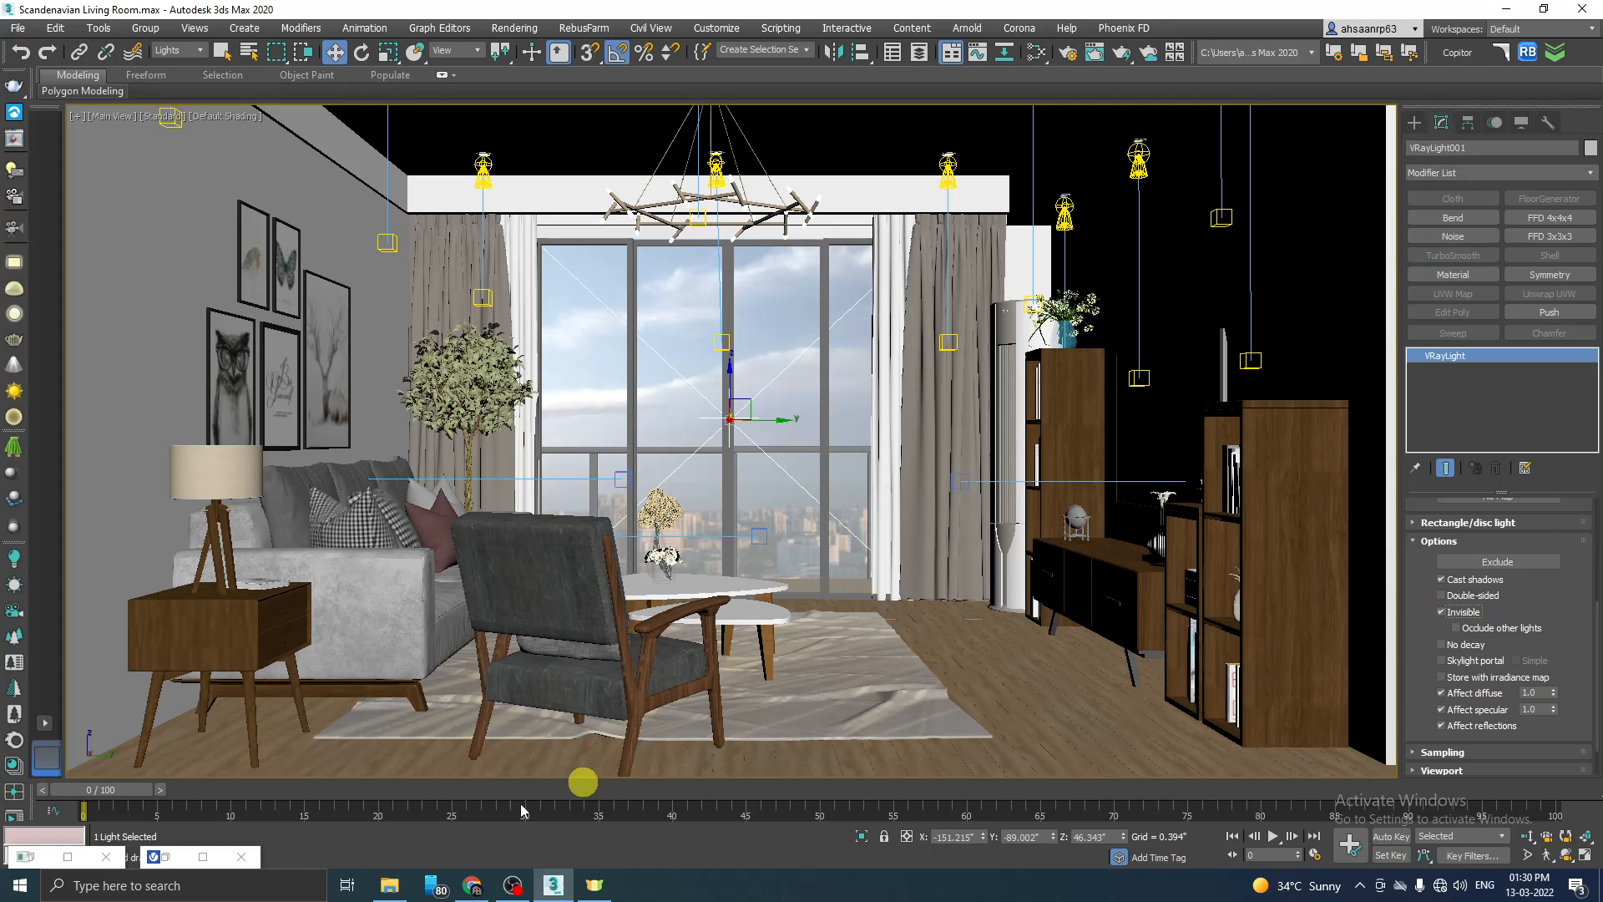
pyautogui.click(164, 857)
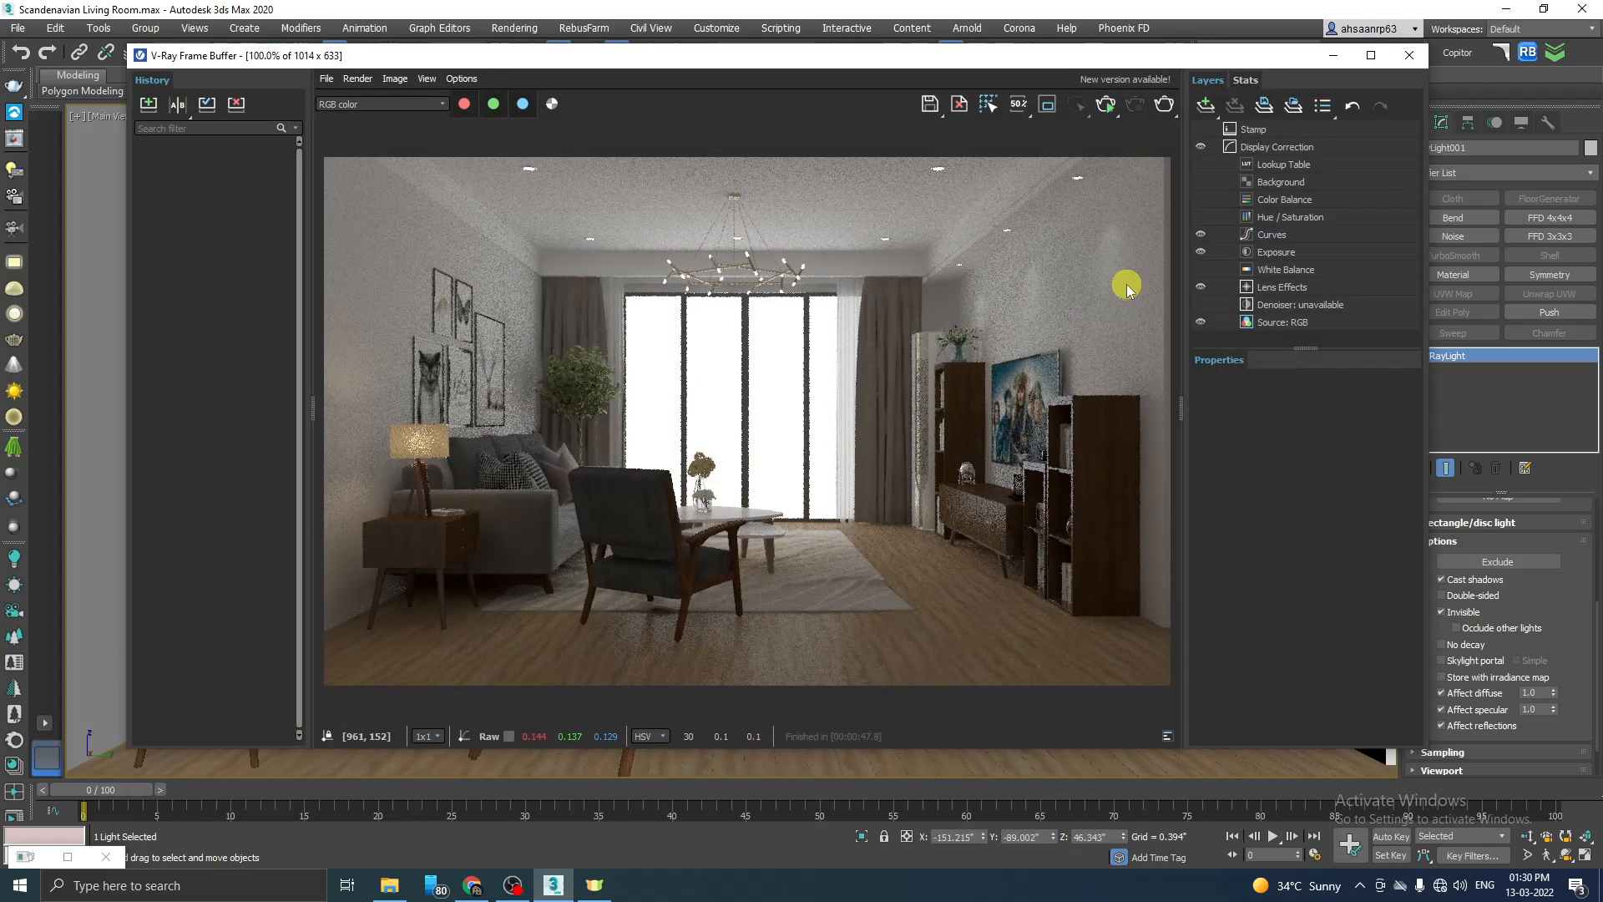
pyautogui.click(1108, 104)
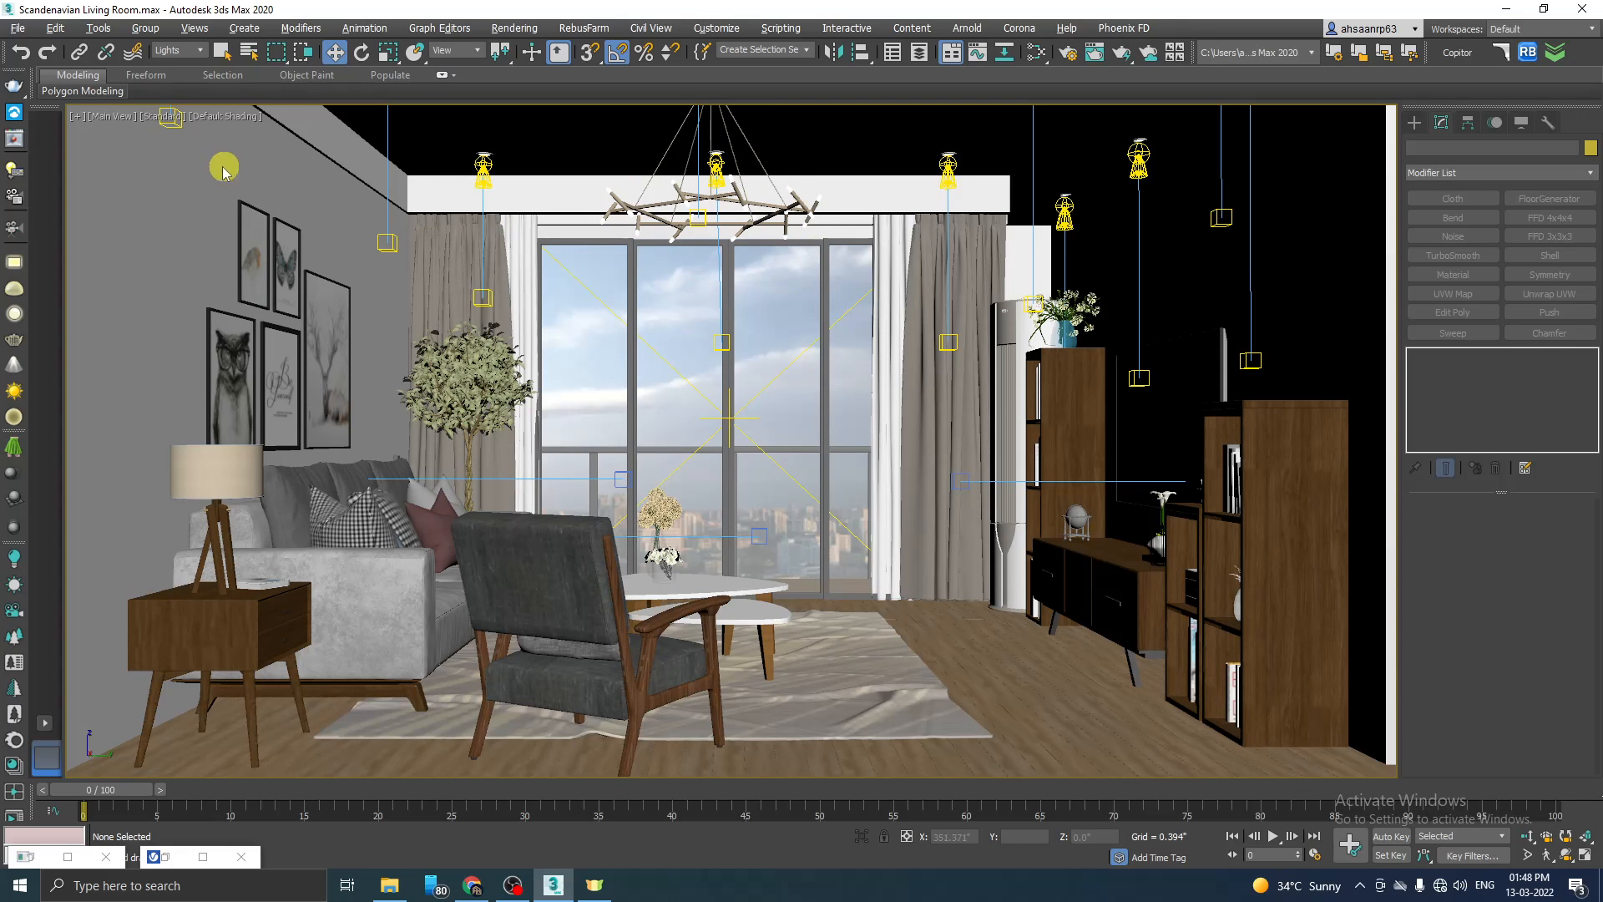
# Step: Switch off the window plane light, the table lamp sphere light and the IES ceiling spotlights in the V-Ray Light Lister
pyautogui.click(19, 168)
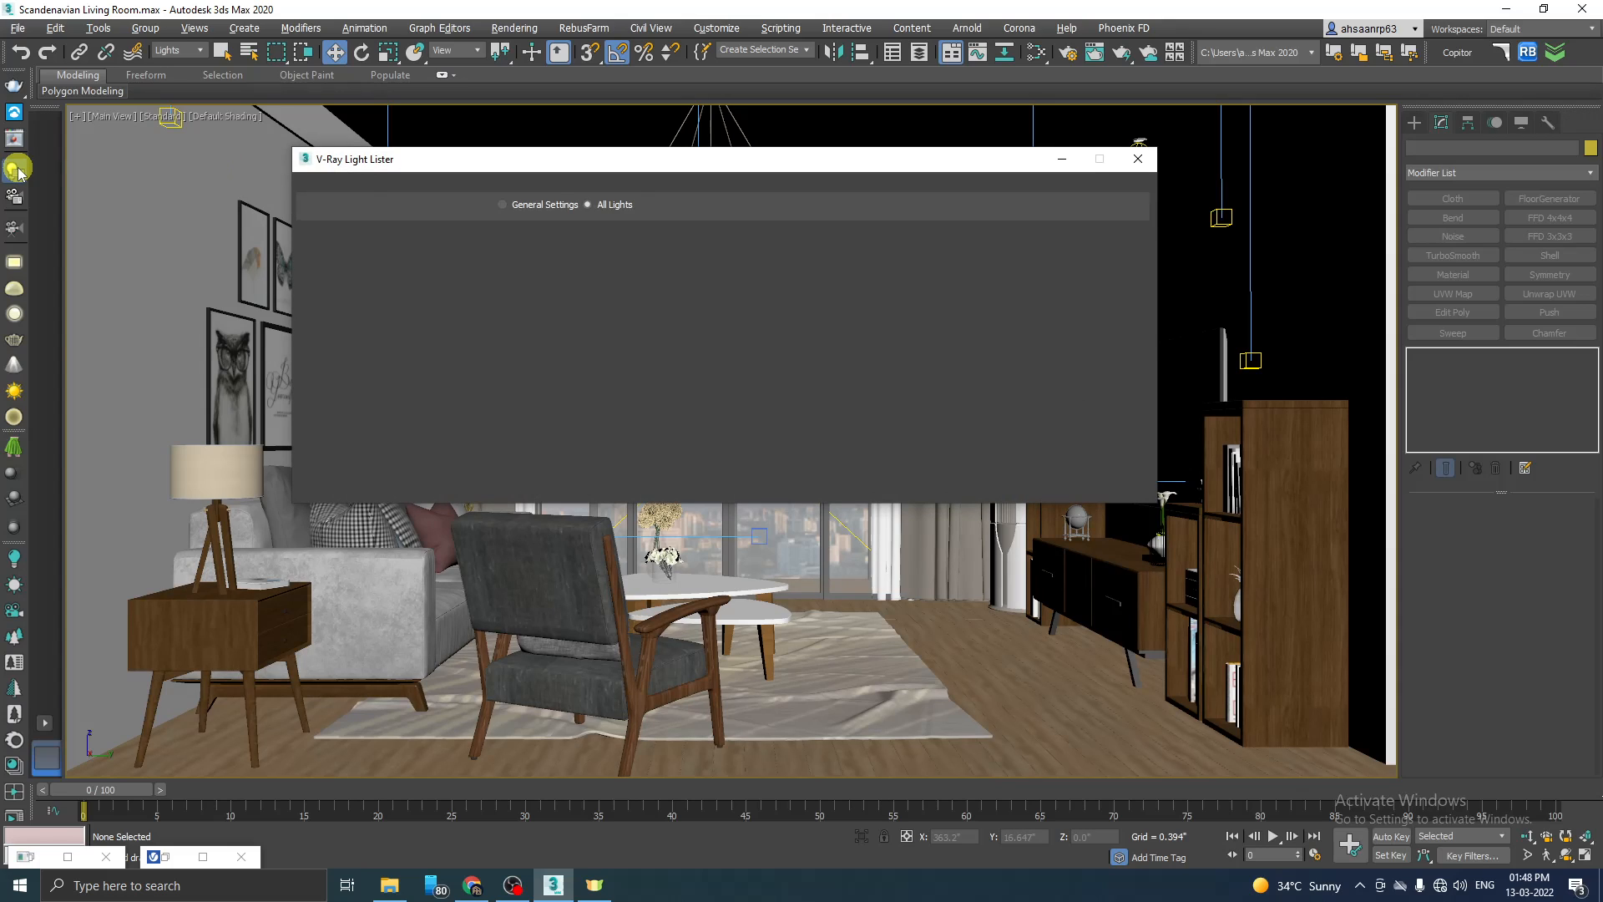
pyautogui.moveTo(404, 167); pyautogui.dragTo(440, 189)
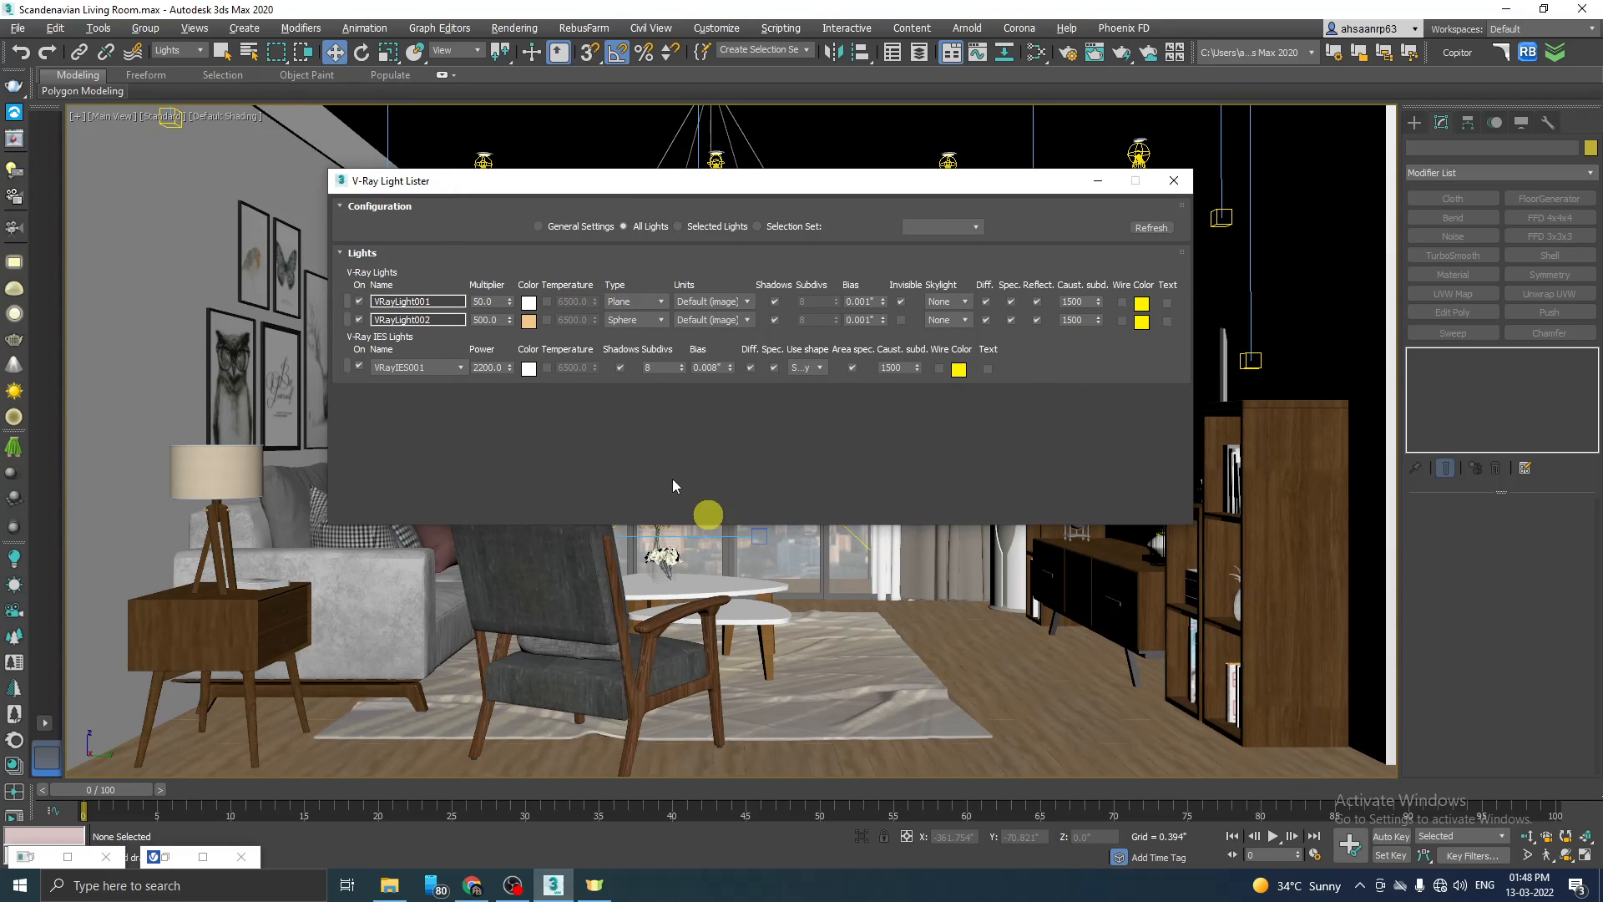
pyautogui.click(360, 303)
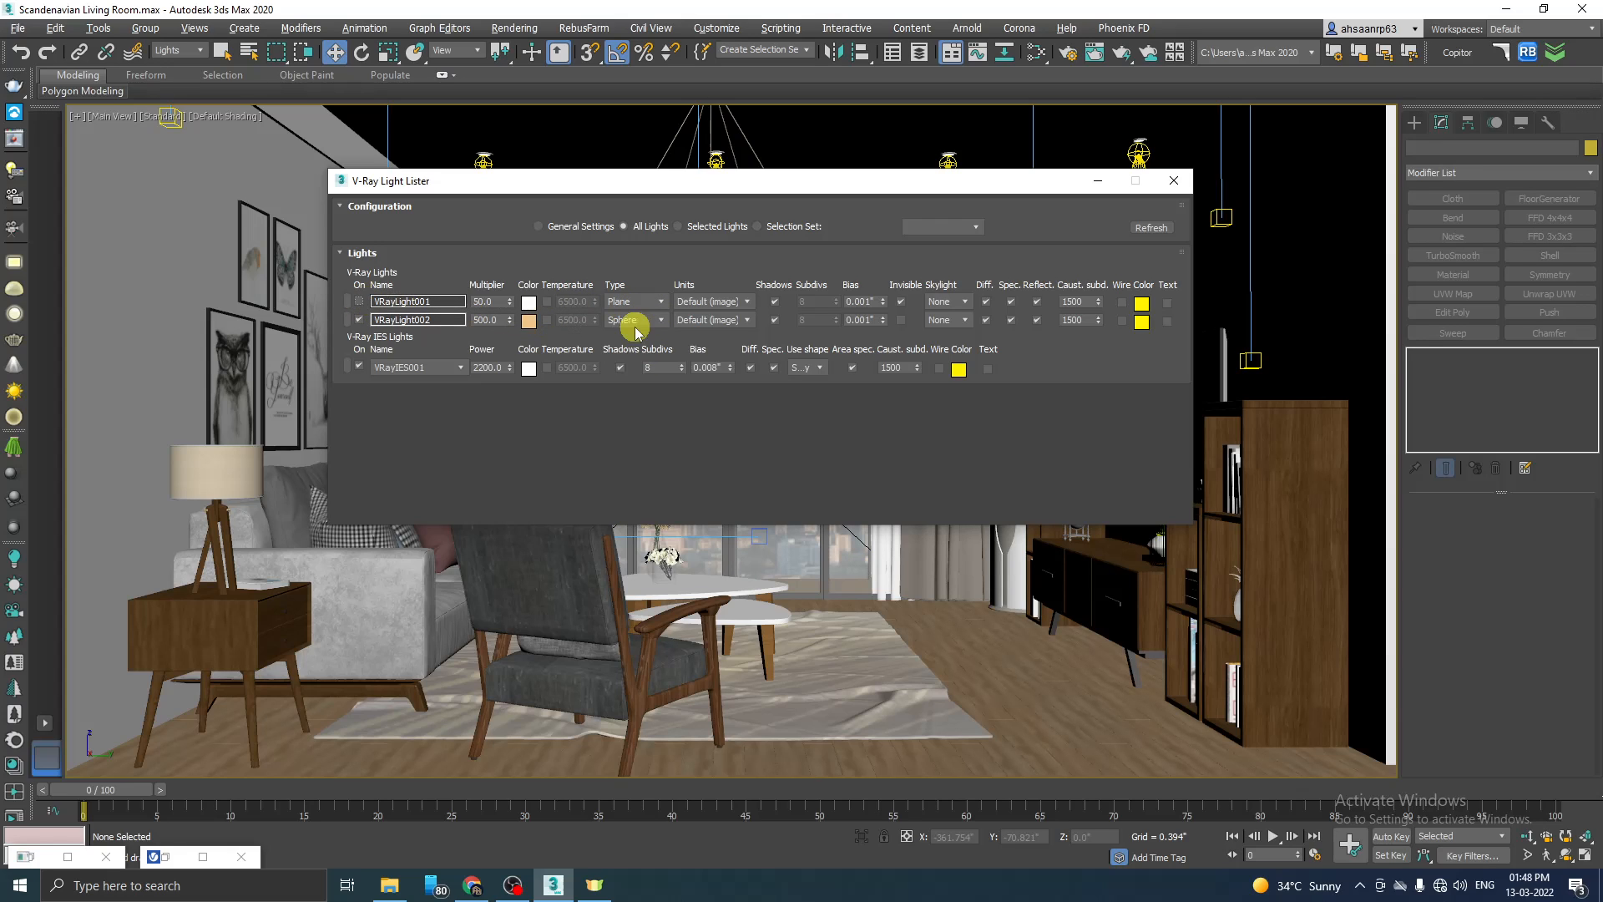
pyautogui.click(359, 320)
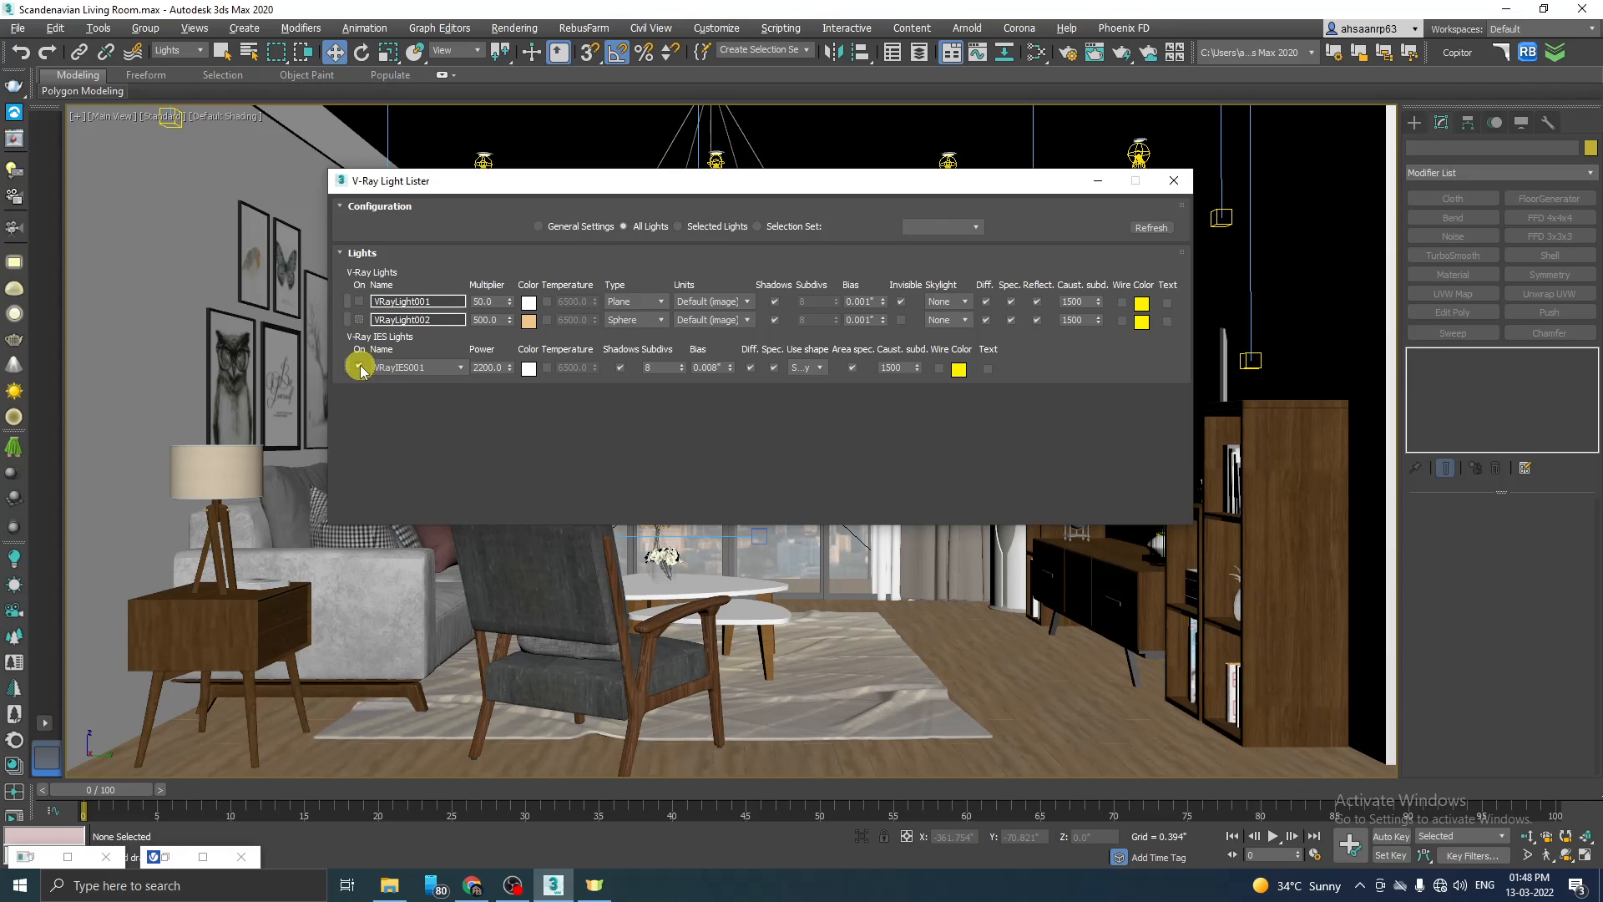
pyautogui.click(1103, 180)
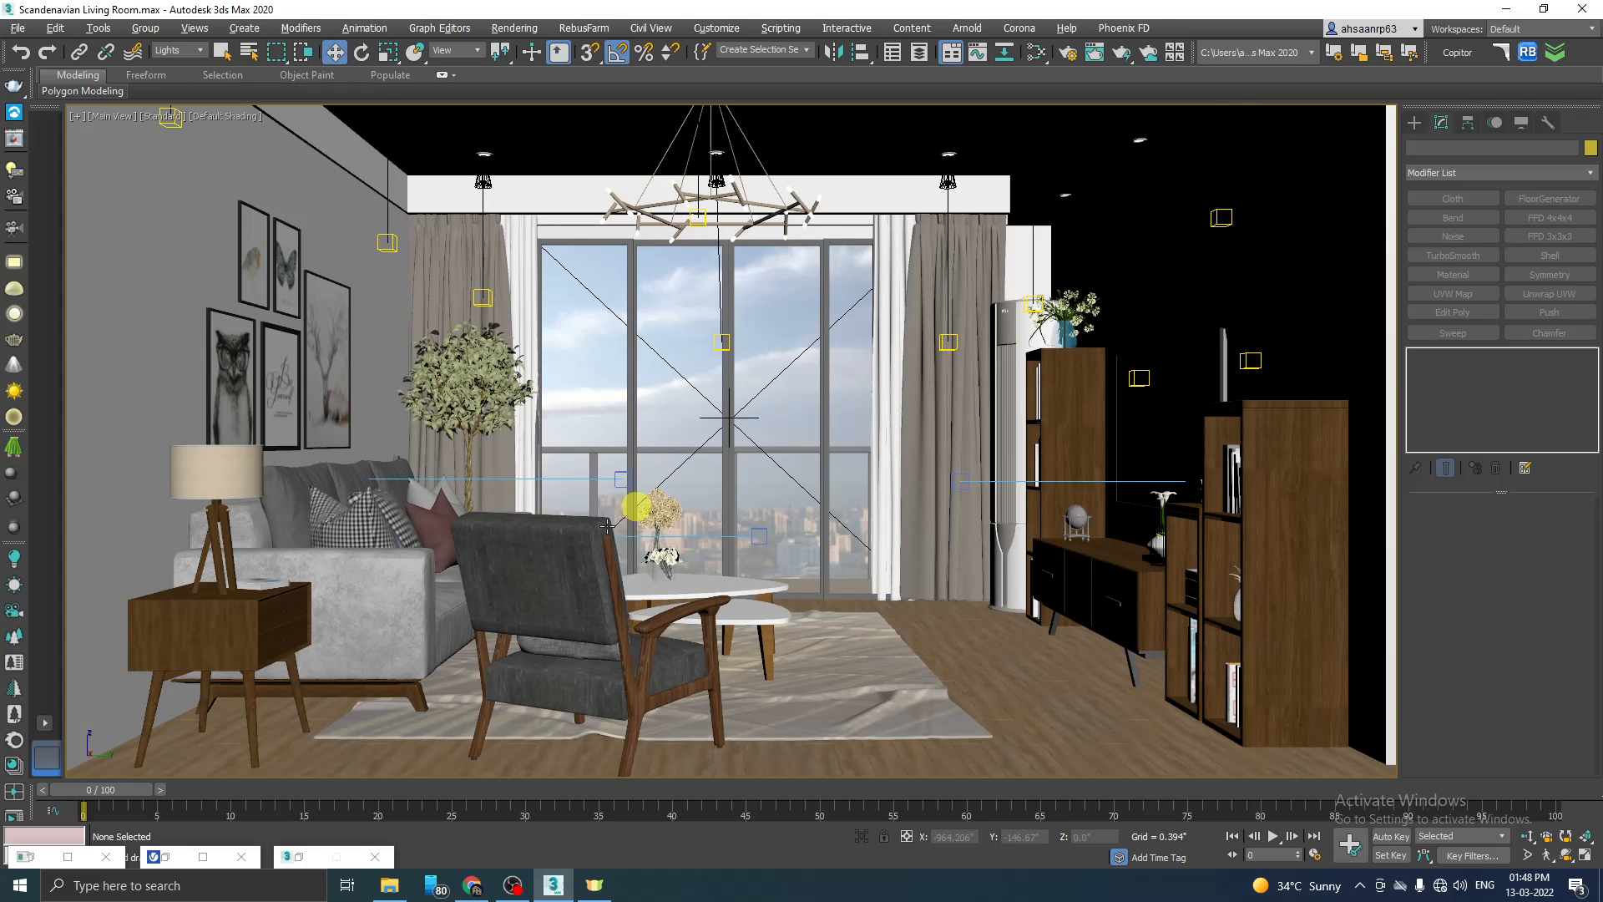
# Step: Render the Main View without these lights and examine the glowing chandelier bulbs and ceiling spot fixtures up close
pyautogui.click(176, 859)
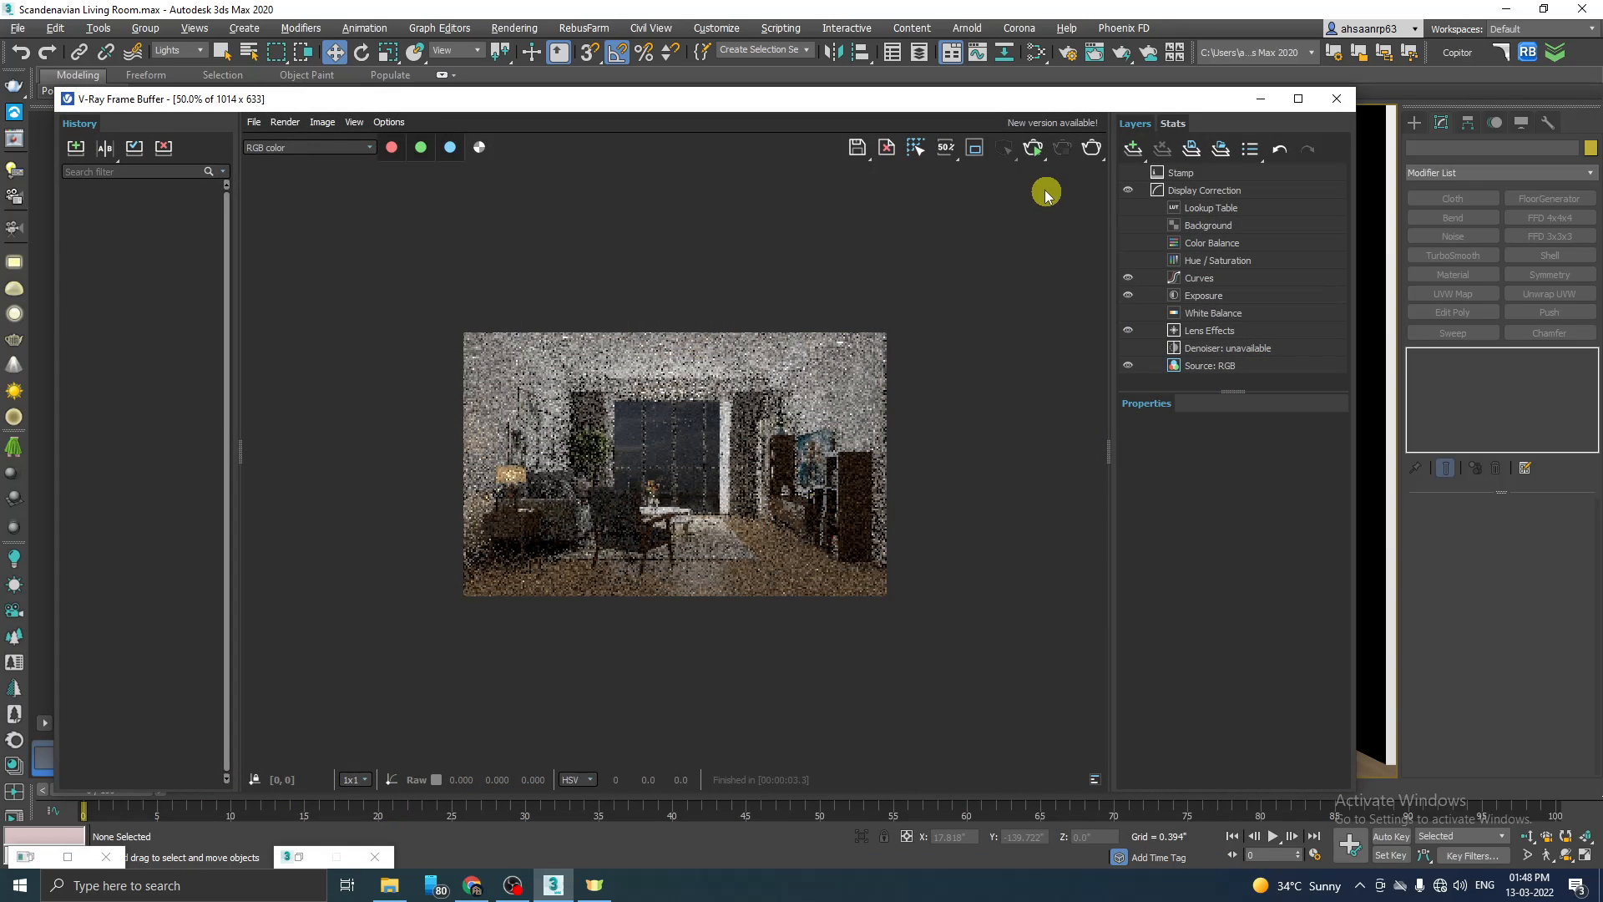
pyautogui.hotkey('shift', 'q')
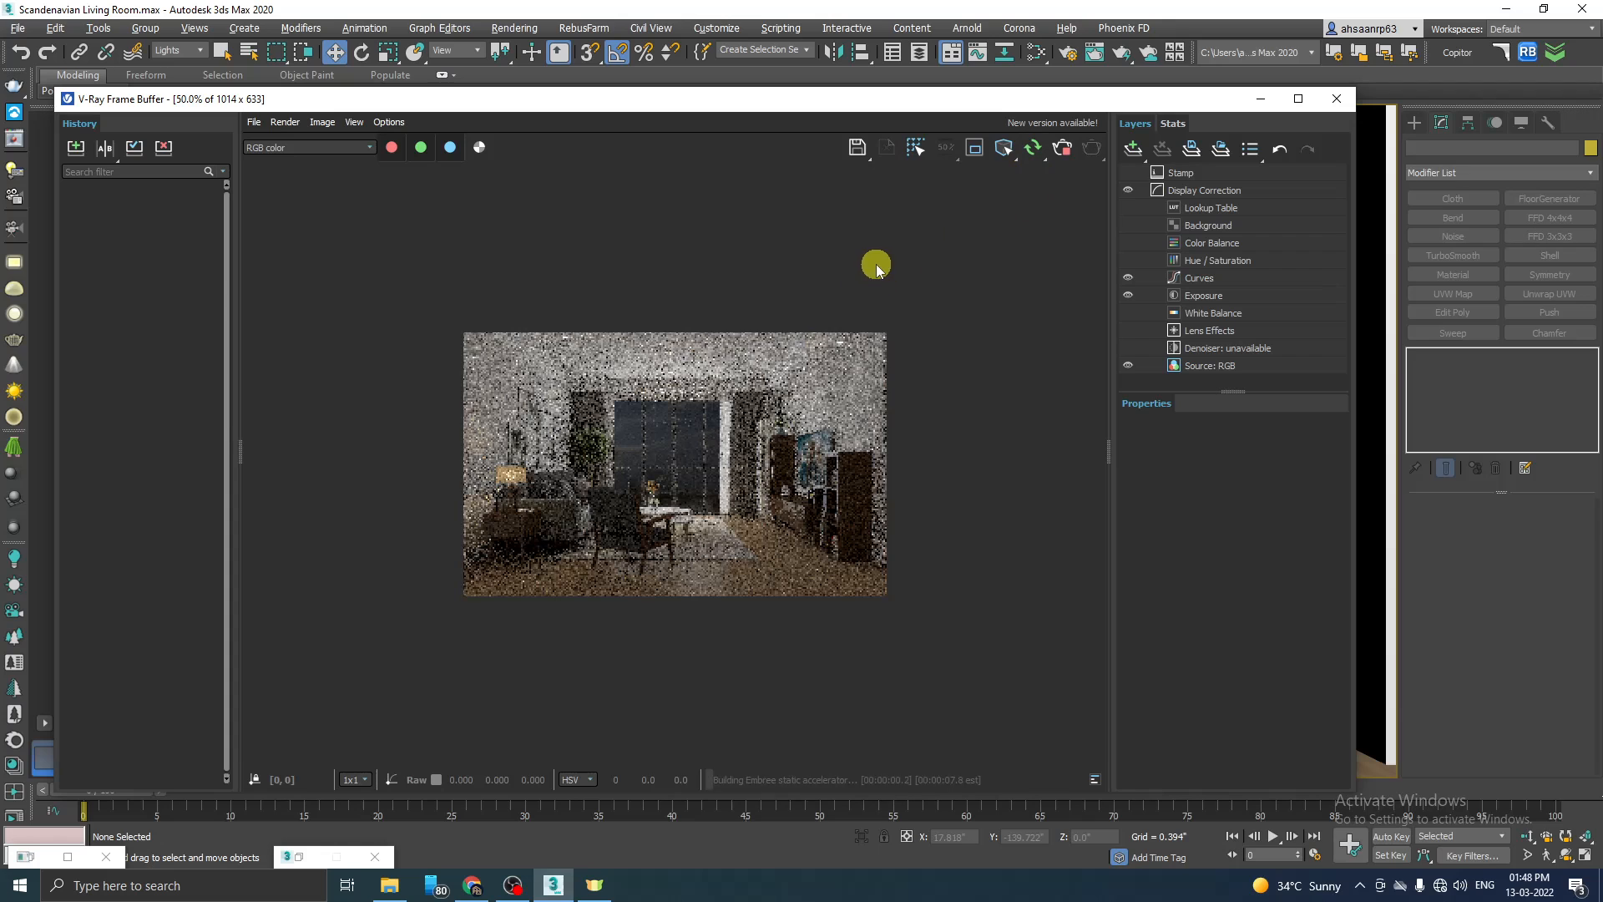
pyautogui.doubleClick(733, 353)
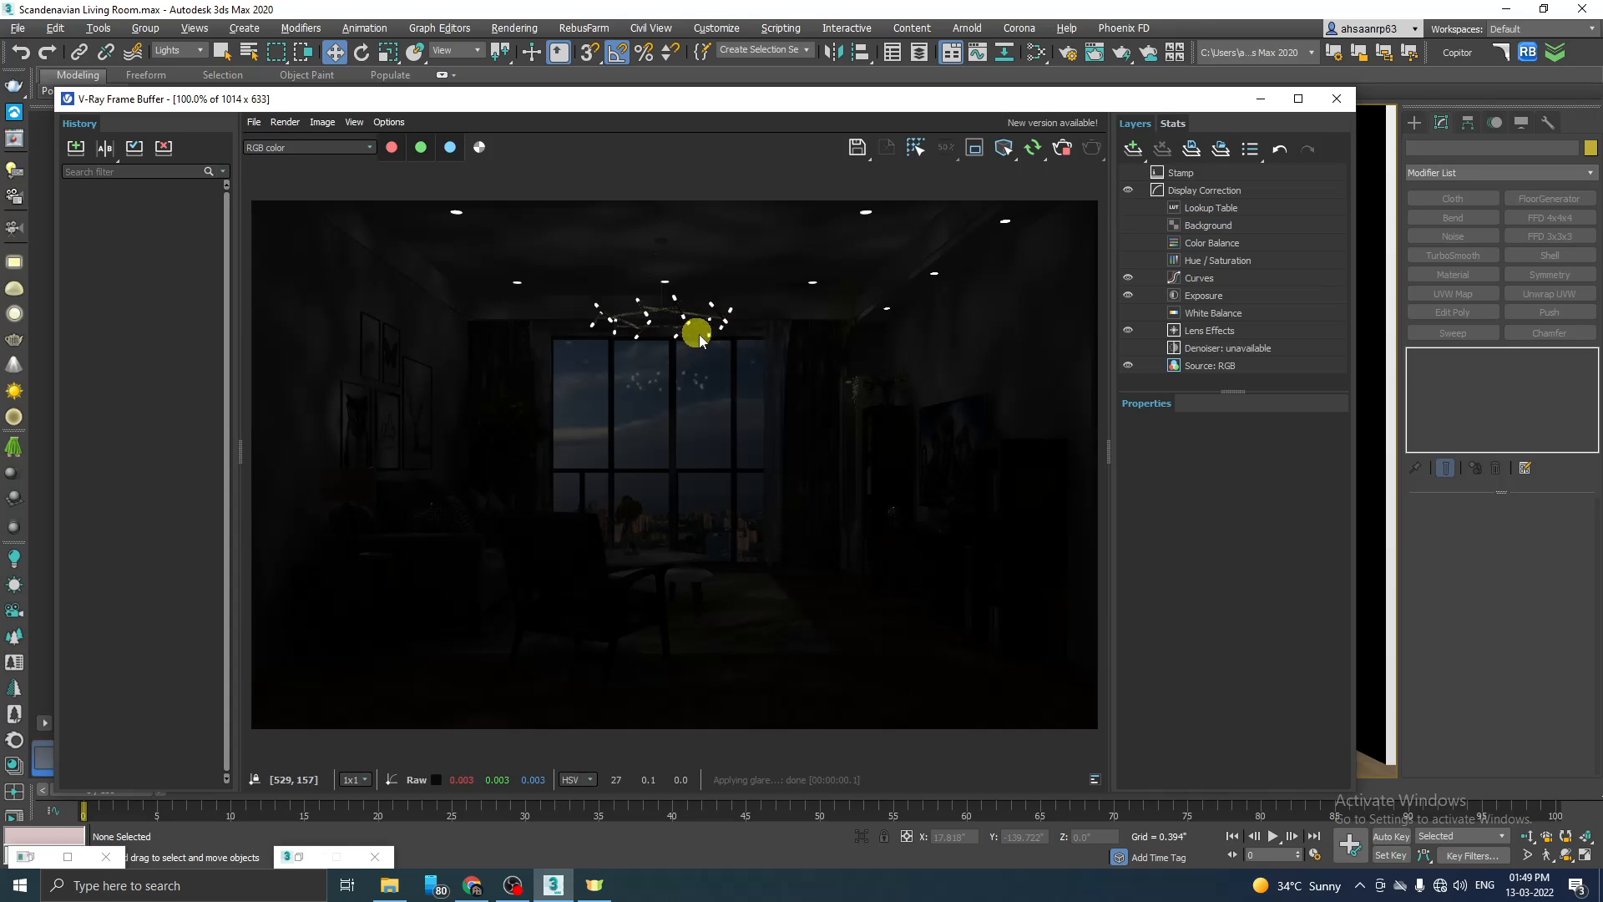
pyautogui.scroll(1, 812, 279)
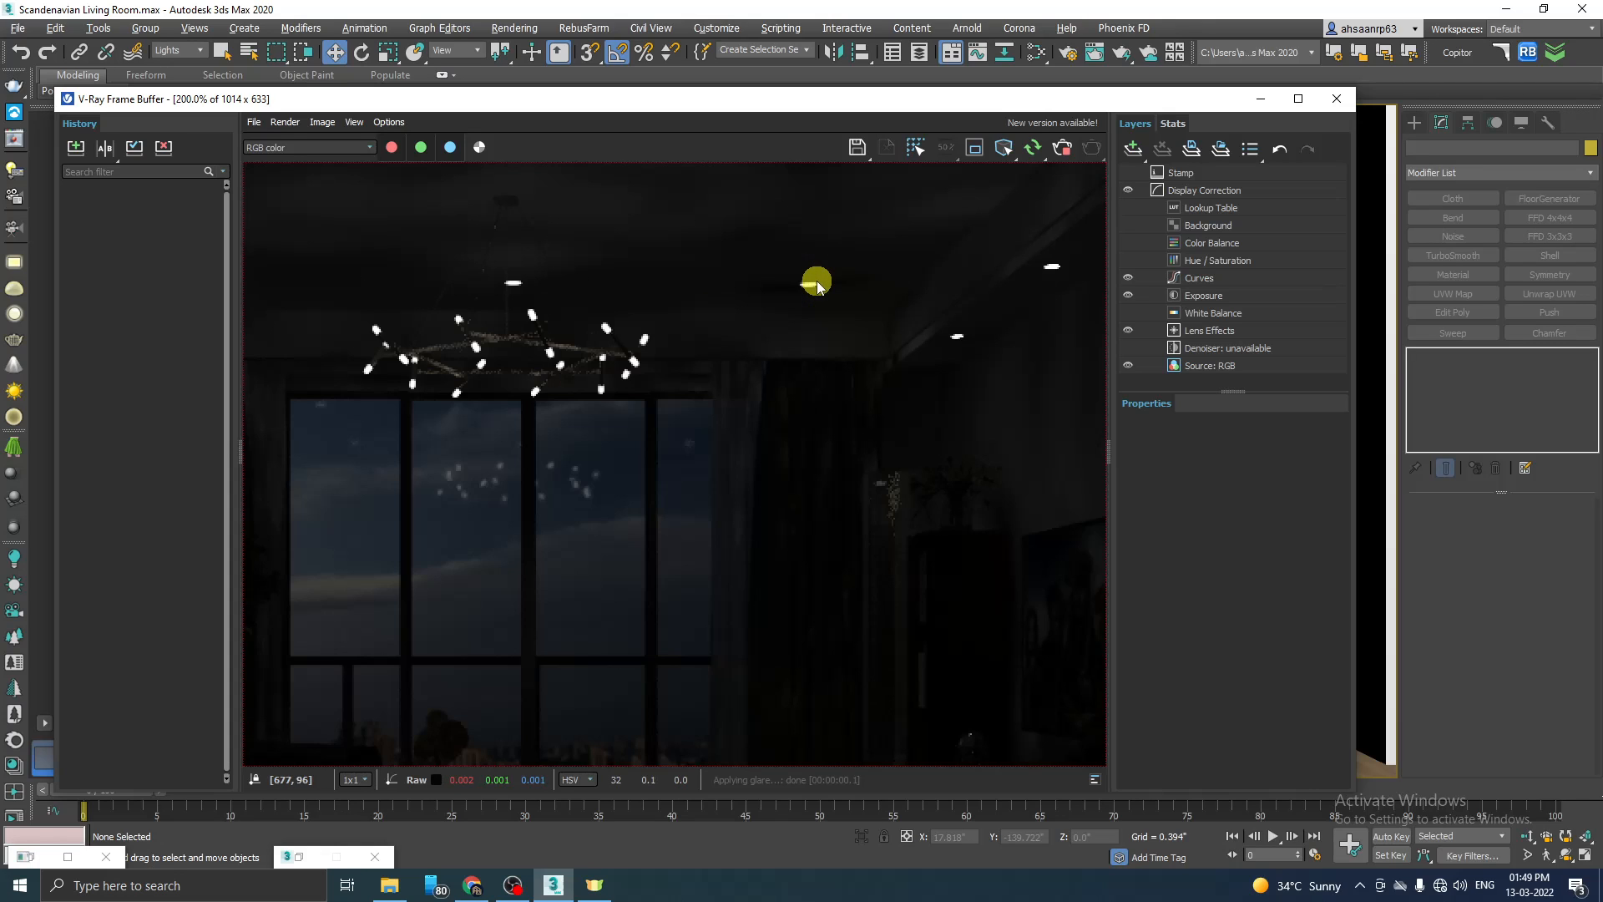
pyautogui.scroll(1, 748, 304)
pyautogui.scroll(-1, 744, 323)
pyautogui.scroll(-1, 585, 371)
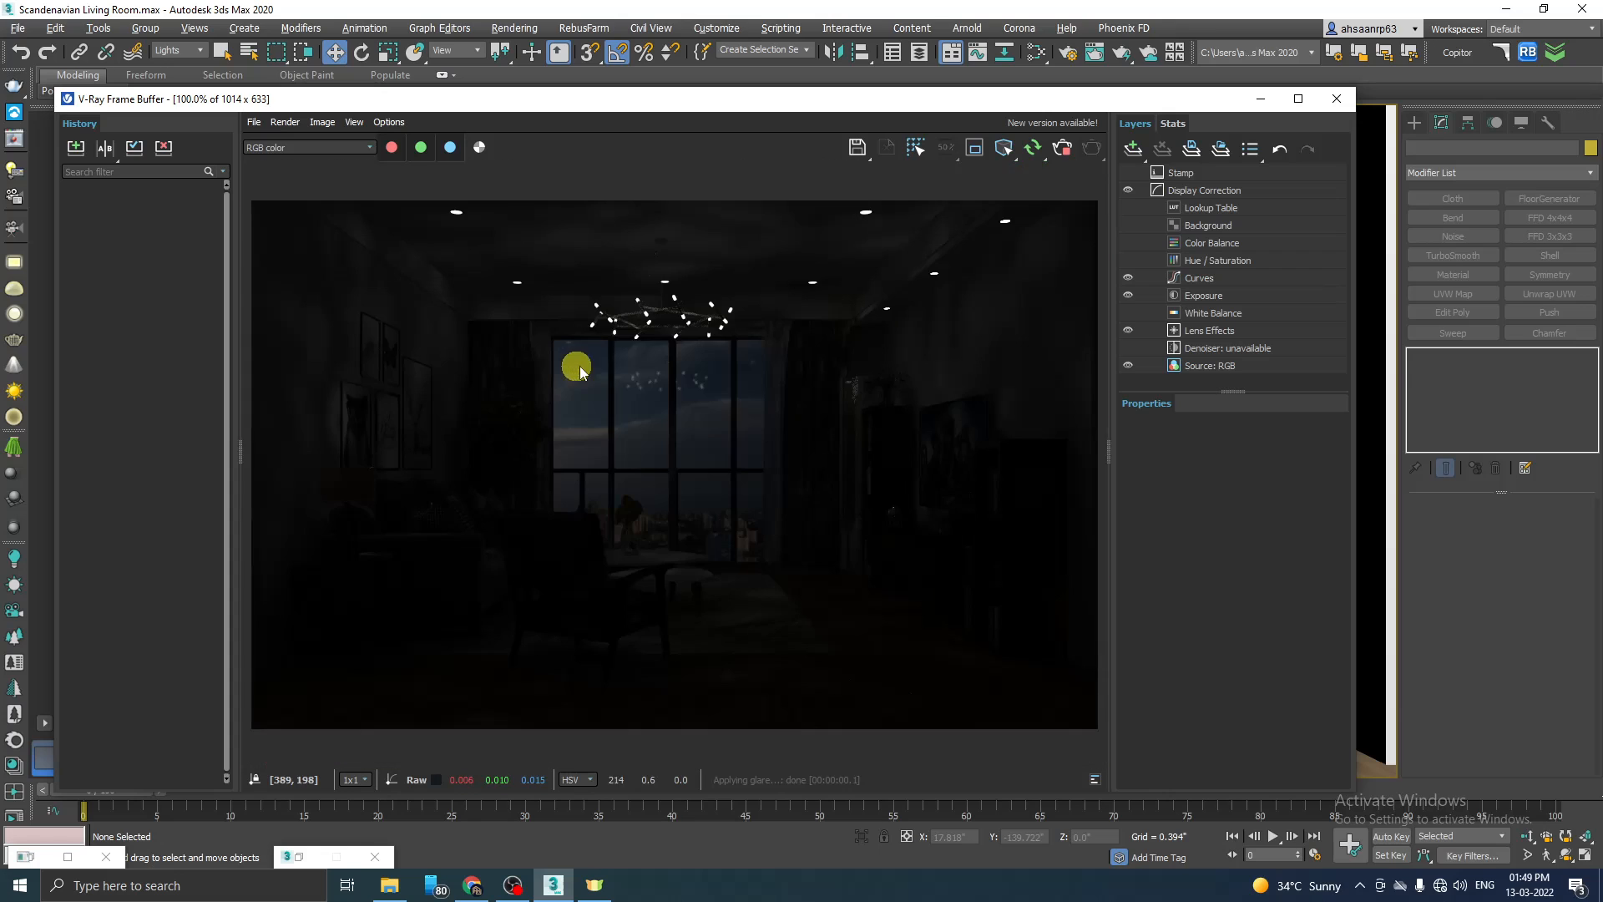
# Step: Bring up the material editor and change it from Slate mode to the Compact Material Editor
pyautogui.click(1261, 98)
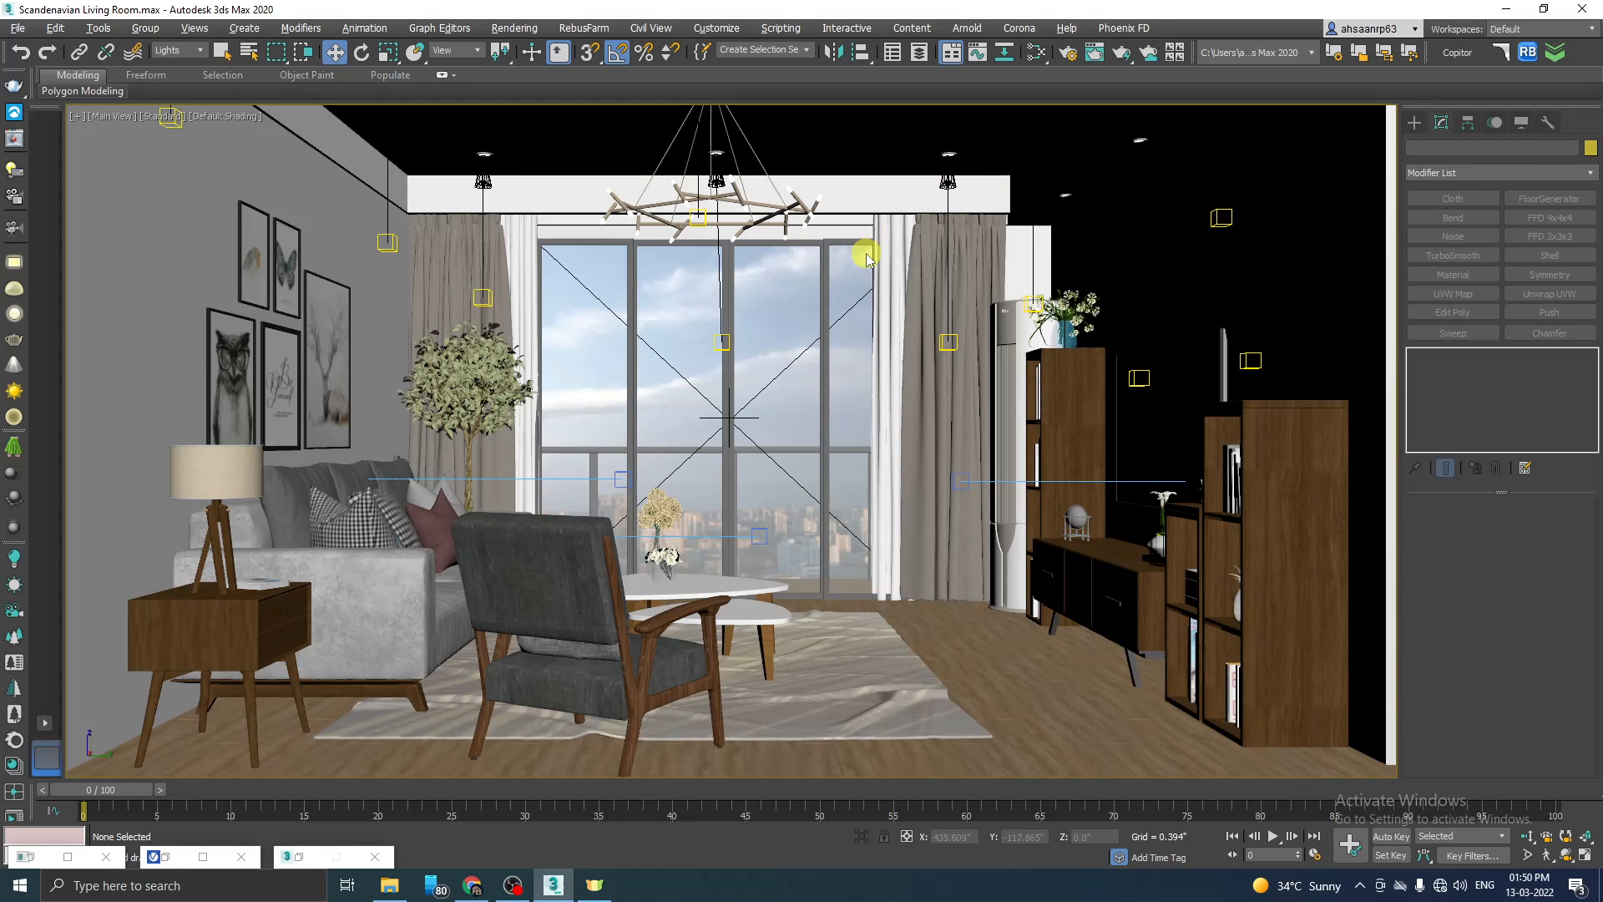
pyautogui.press('m')
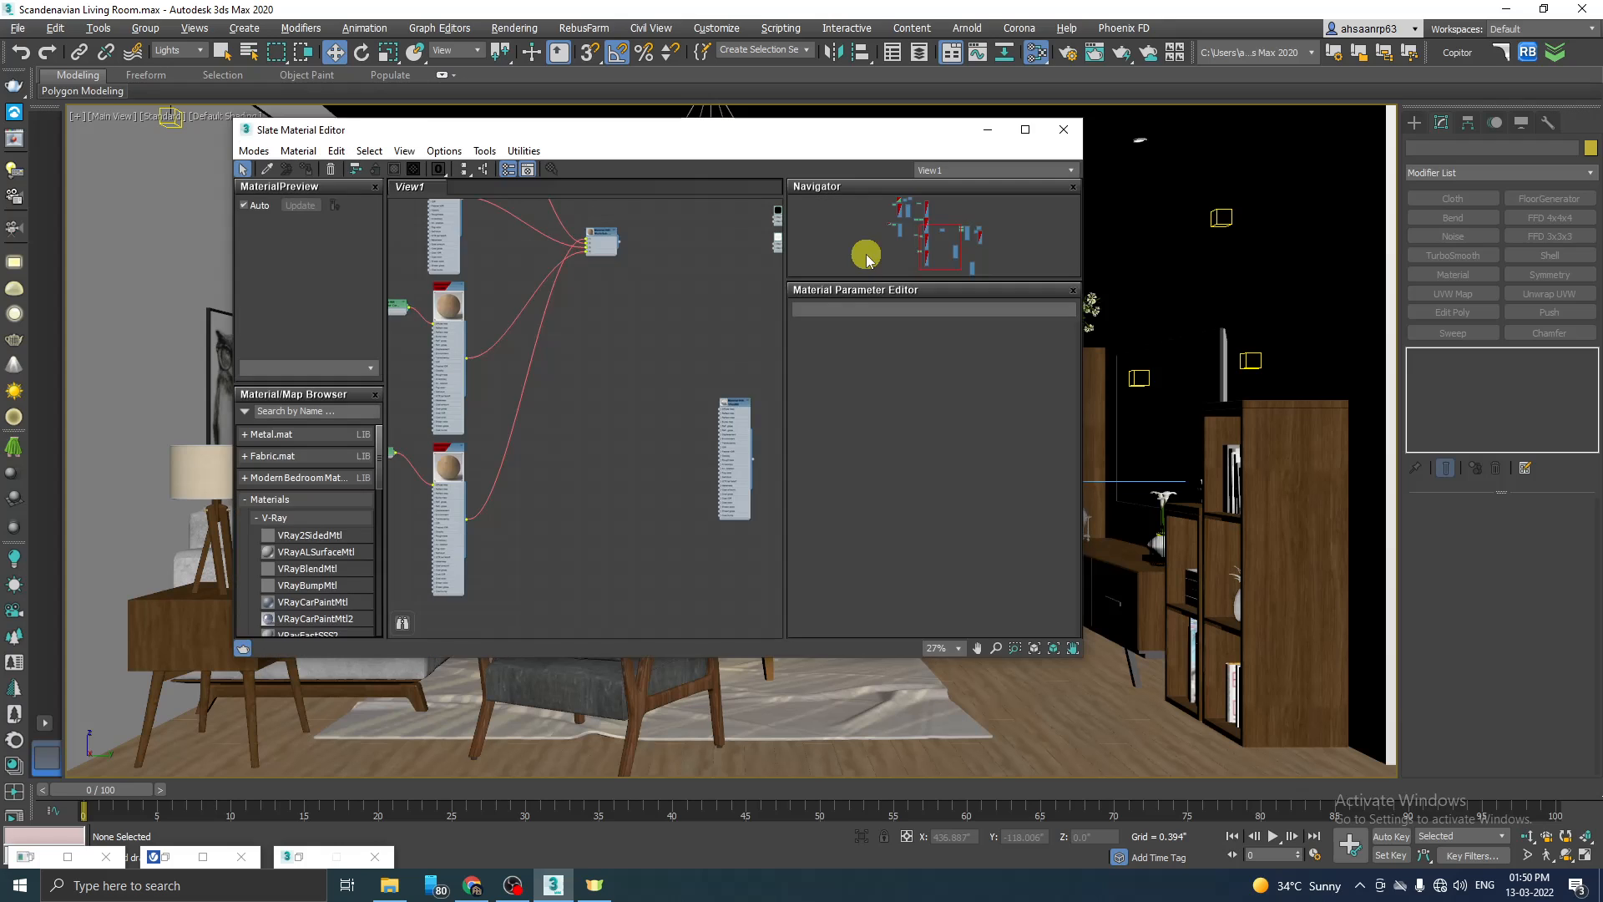
pyautogui.scroll(-2, 566, 447)
pyautogui.scroll(1, 533, 423)
pyautogui.scroll(2, 533, 423)
pyautogui.scroll(-2, 510, 429)
pyautogui.scroll(4, 637, 447)
pyautogui.click(255, 152)
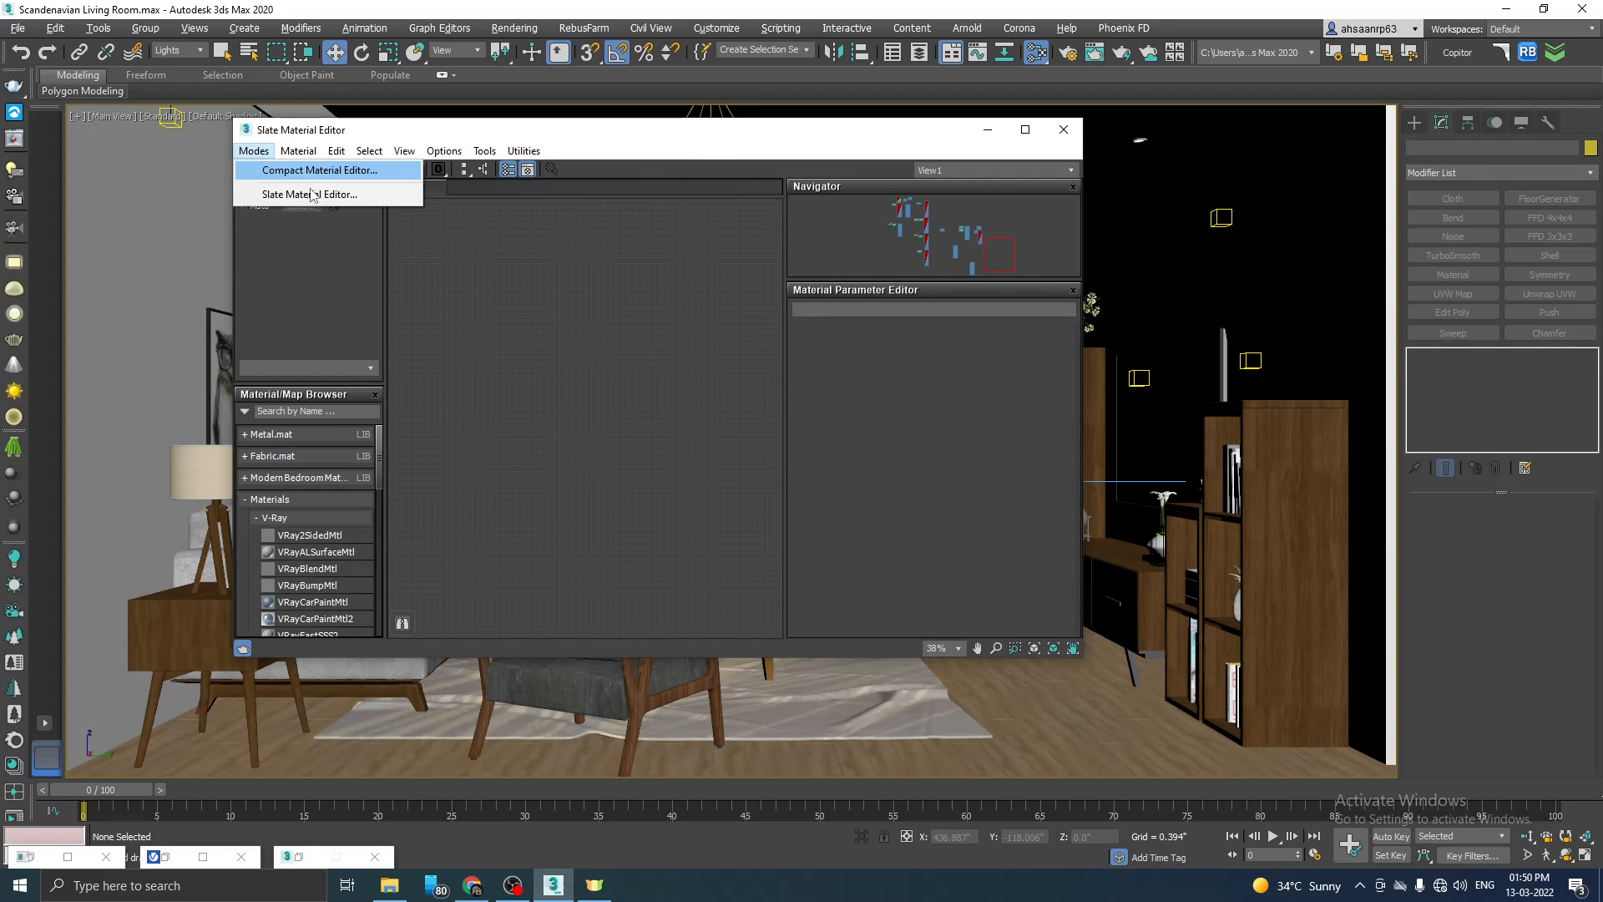
pyautogui.click(314, 171)
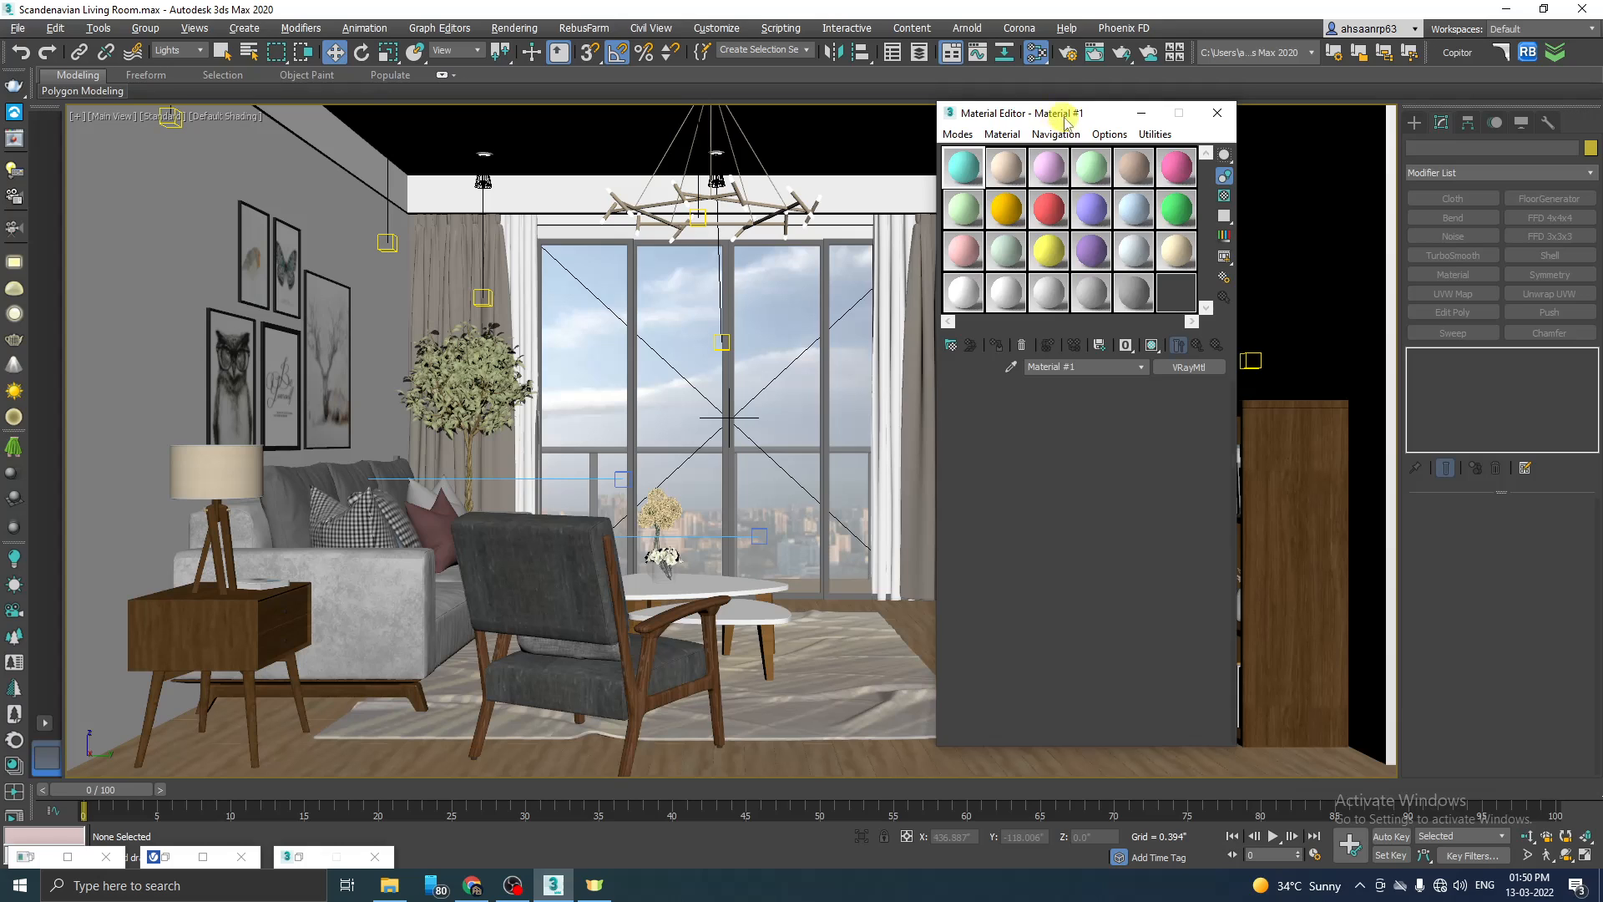
# Step: Change the first sample material, Material #1, to the VRayLightMtl type and put the material editor aside
pyautogui.moveTo(1054, 116); pyautogui.dragTo(1010, 124)
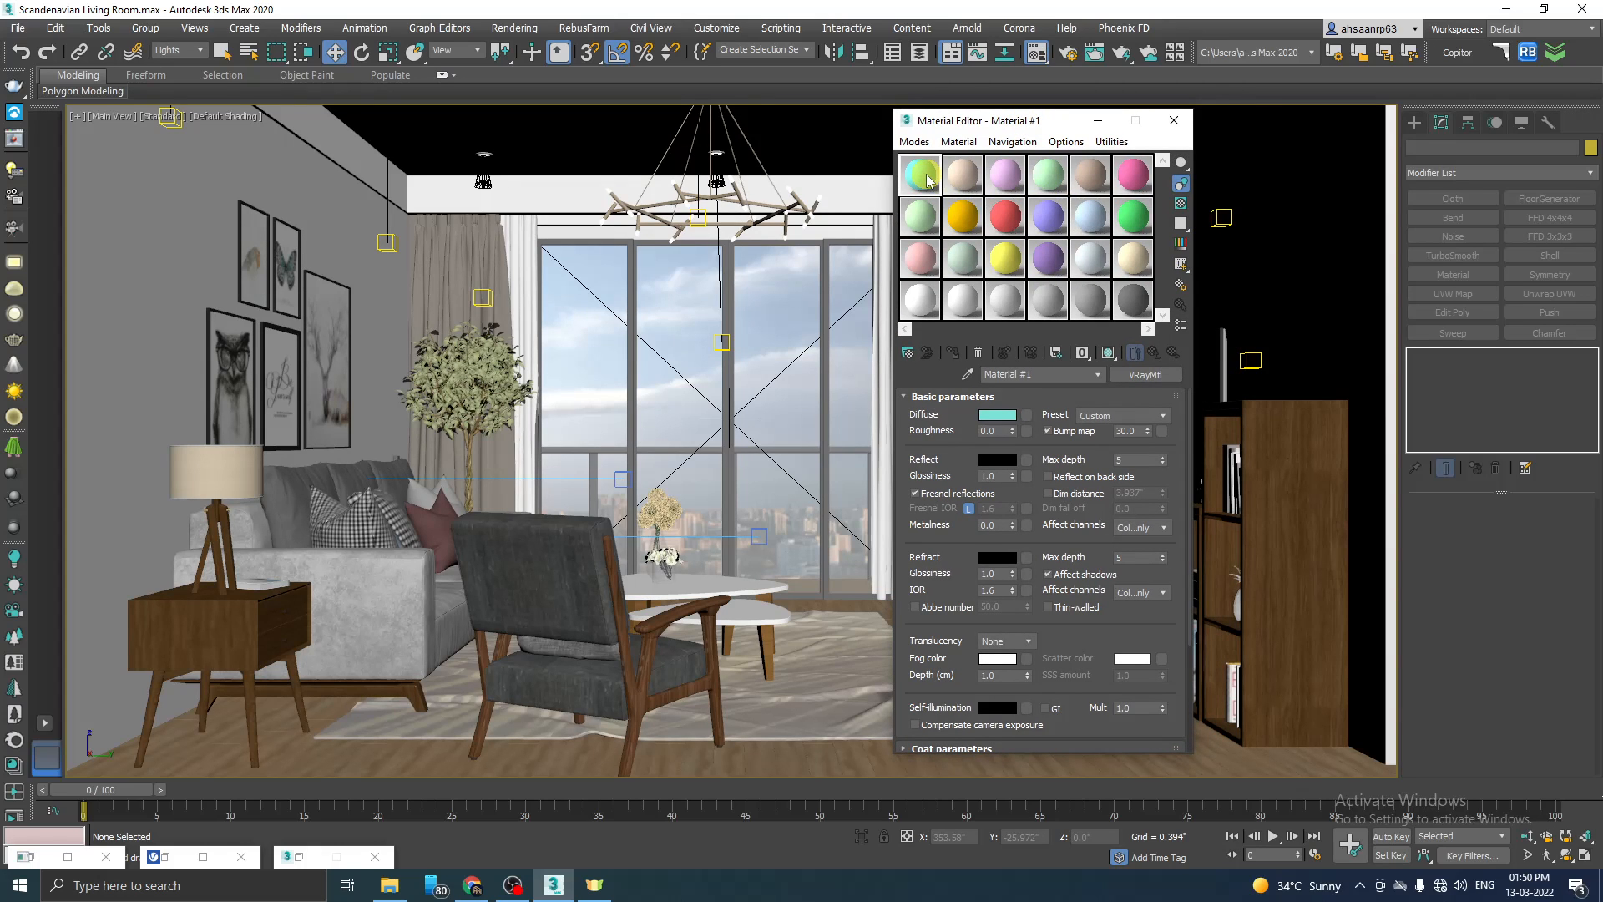
pyautogui.click(1148, 376)
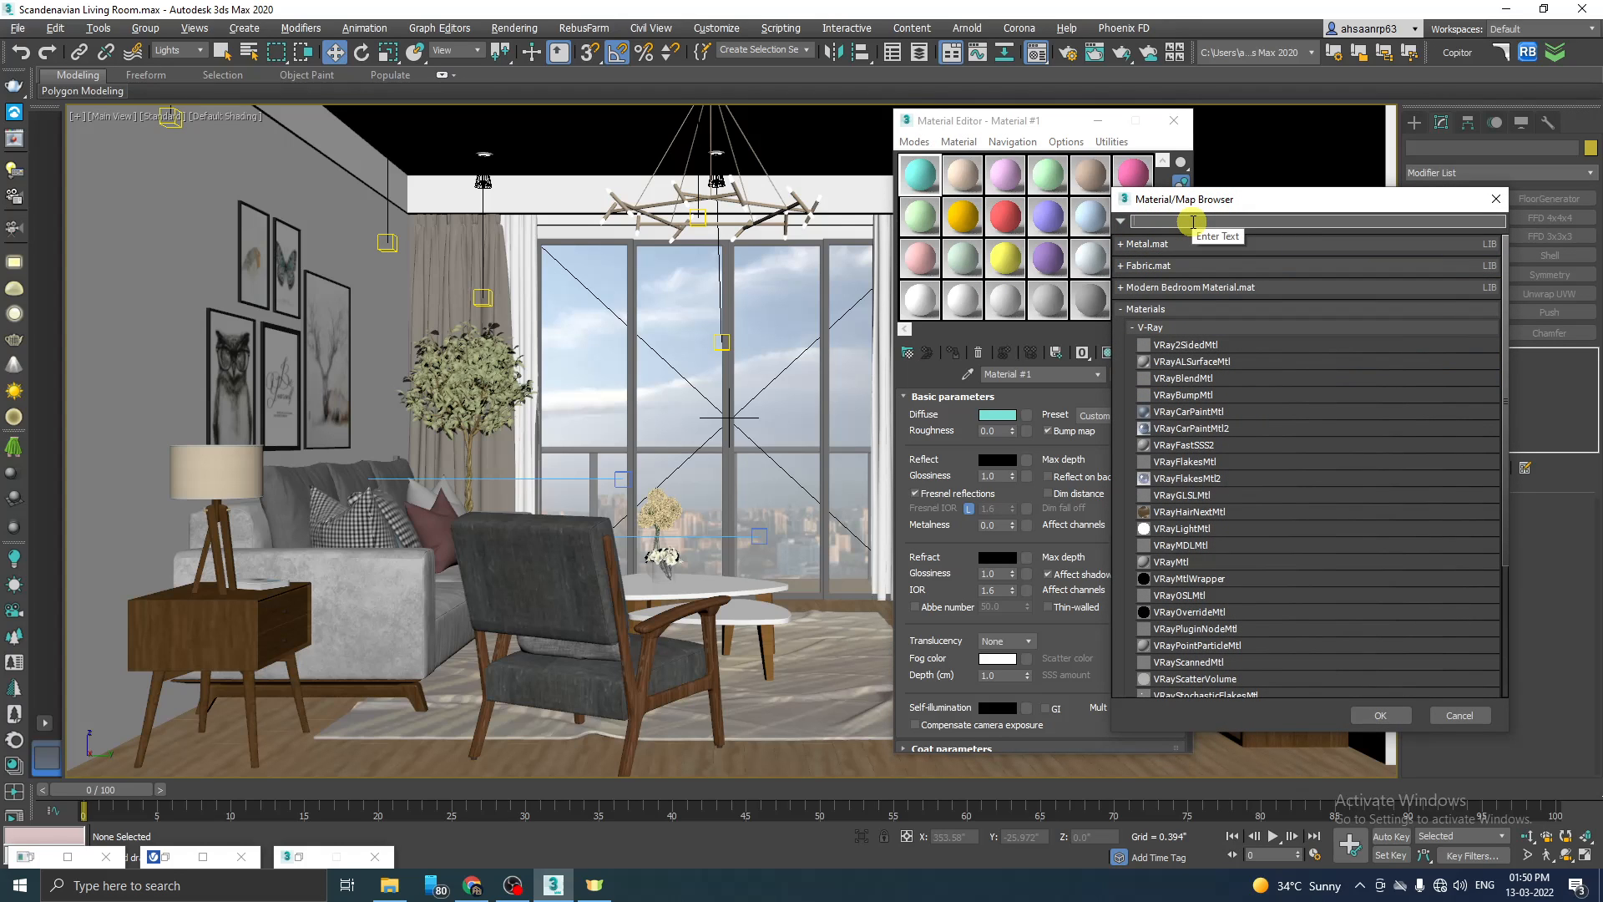
pyautogui.write('vra')
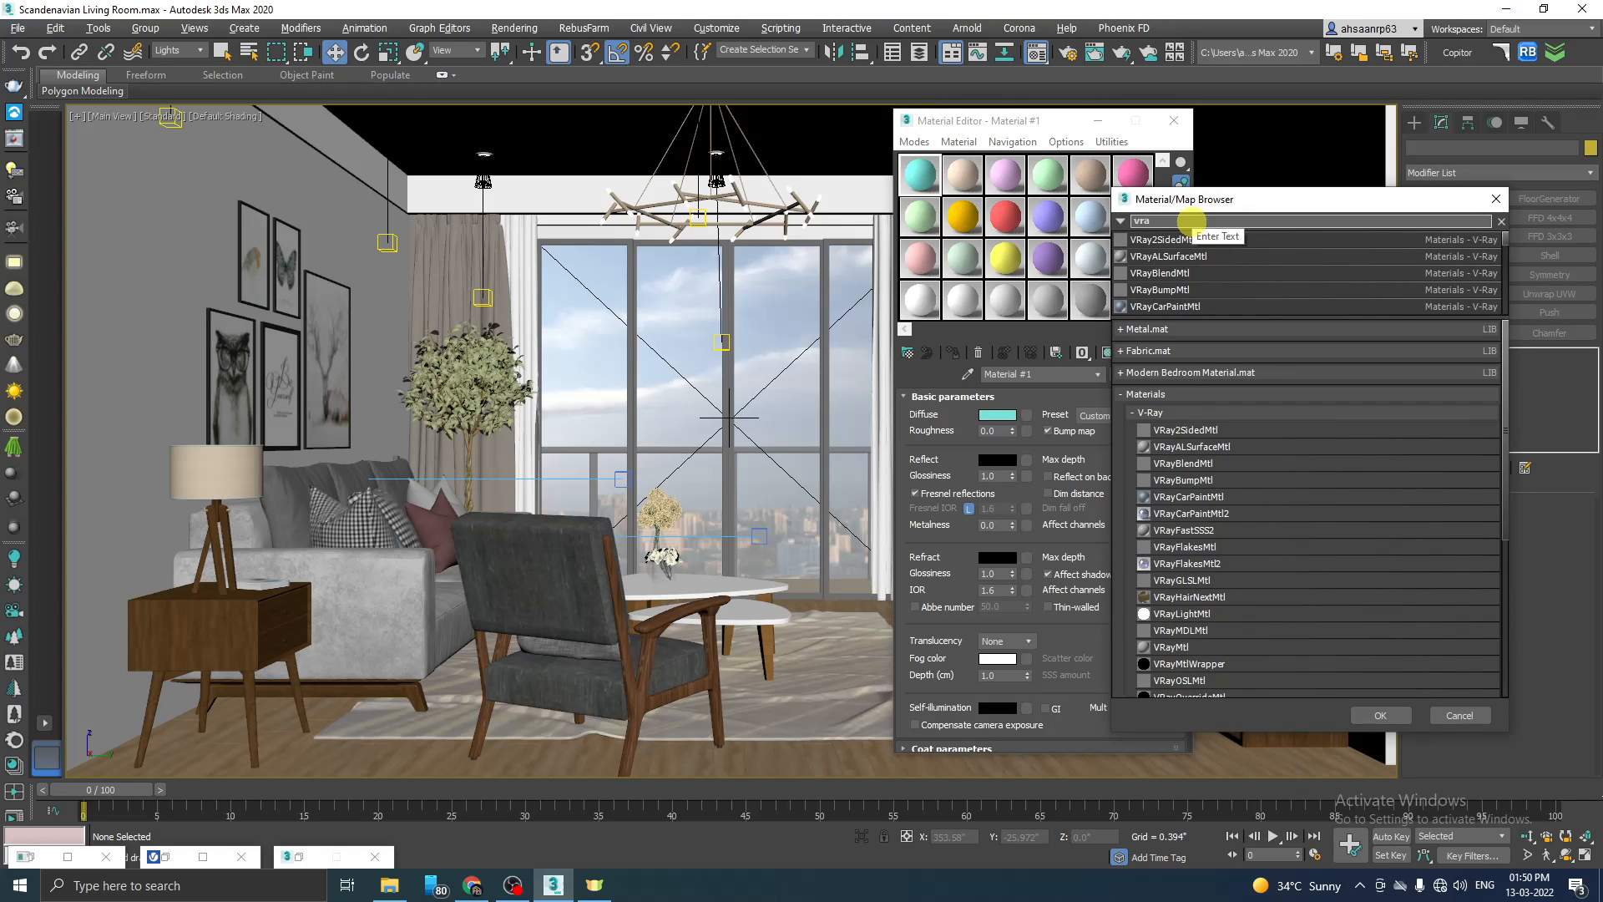
pyautogui.write('yl')
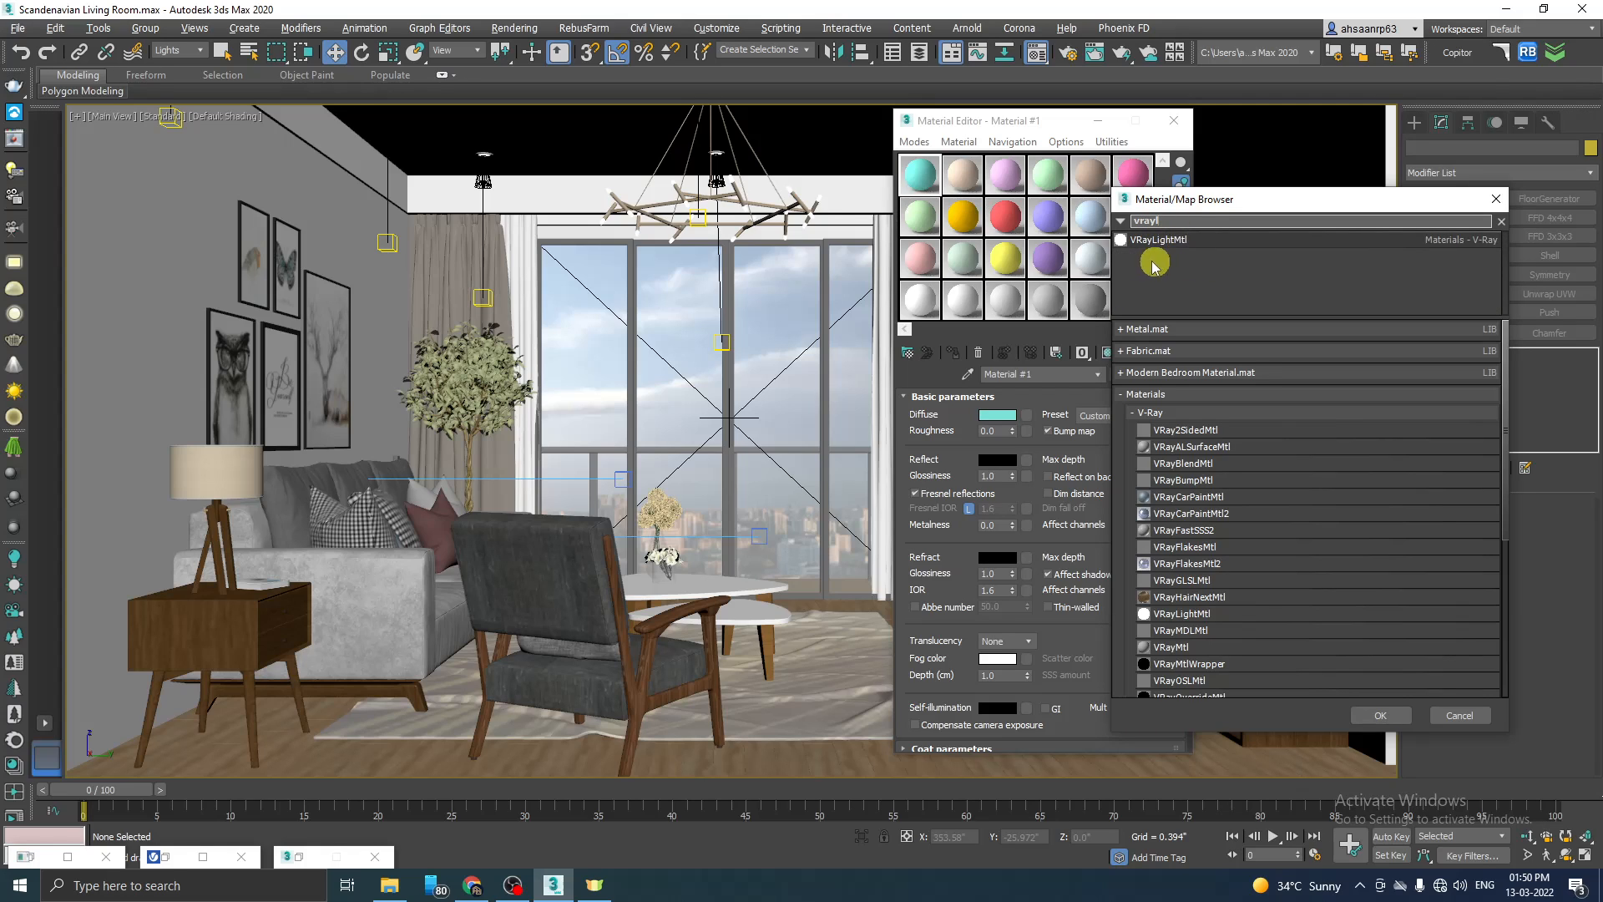
pyautogui.click(1174, 243)
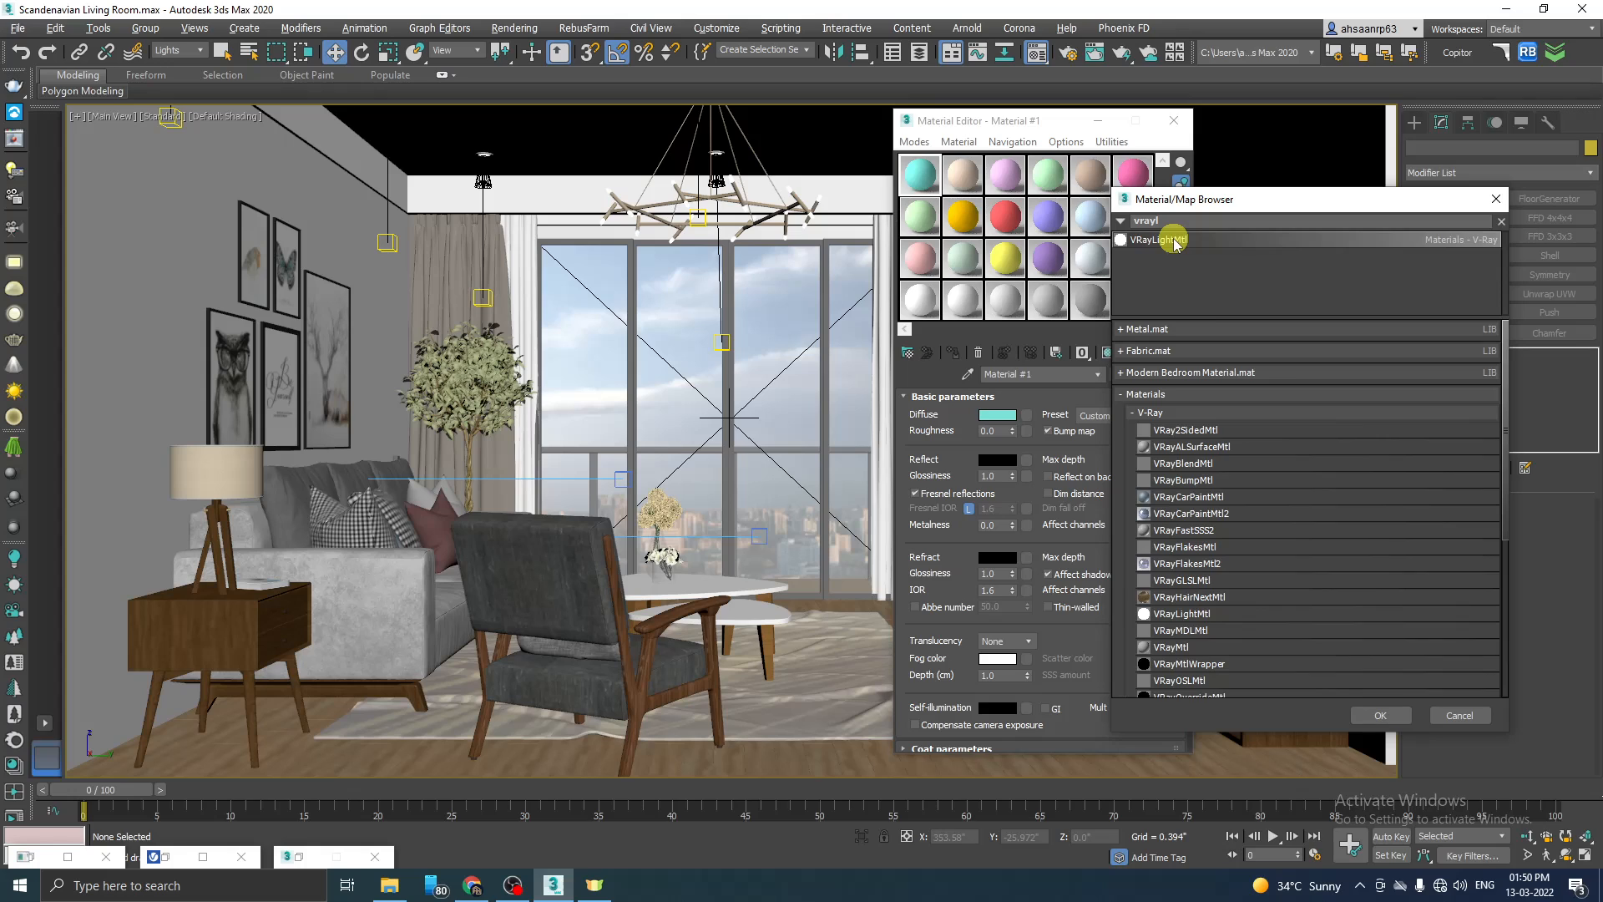
pyautogui.click(1378, 716)
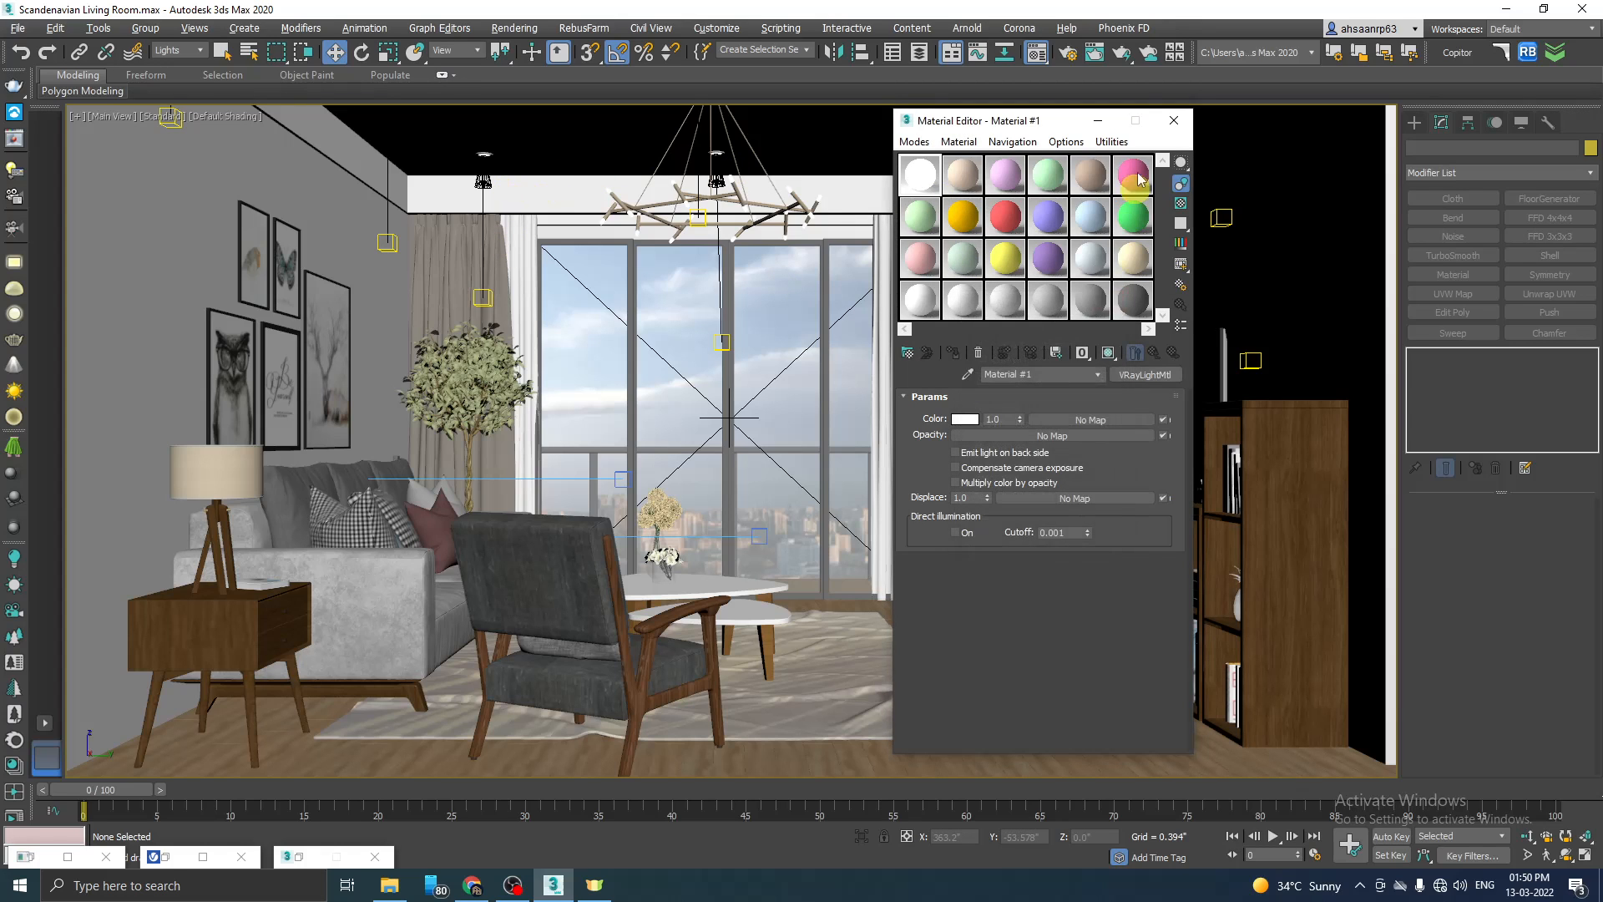
pyautogui.click(1097, 120)
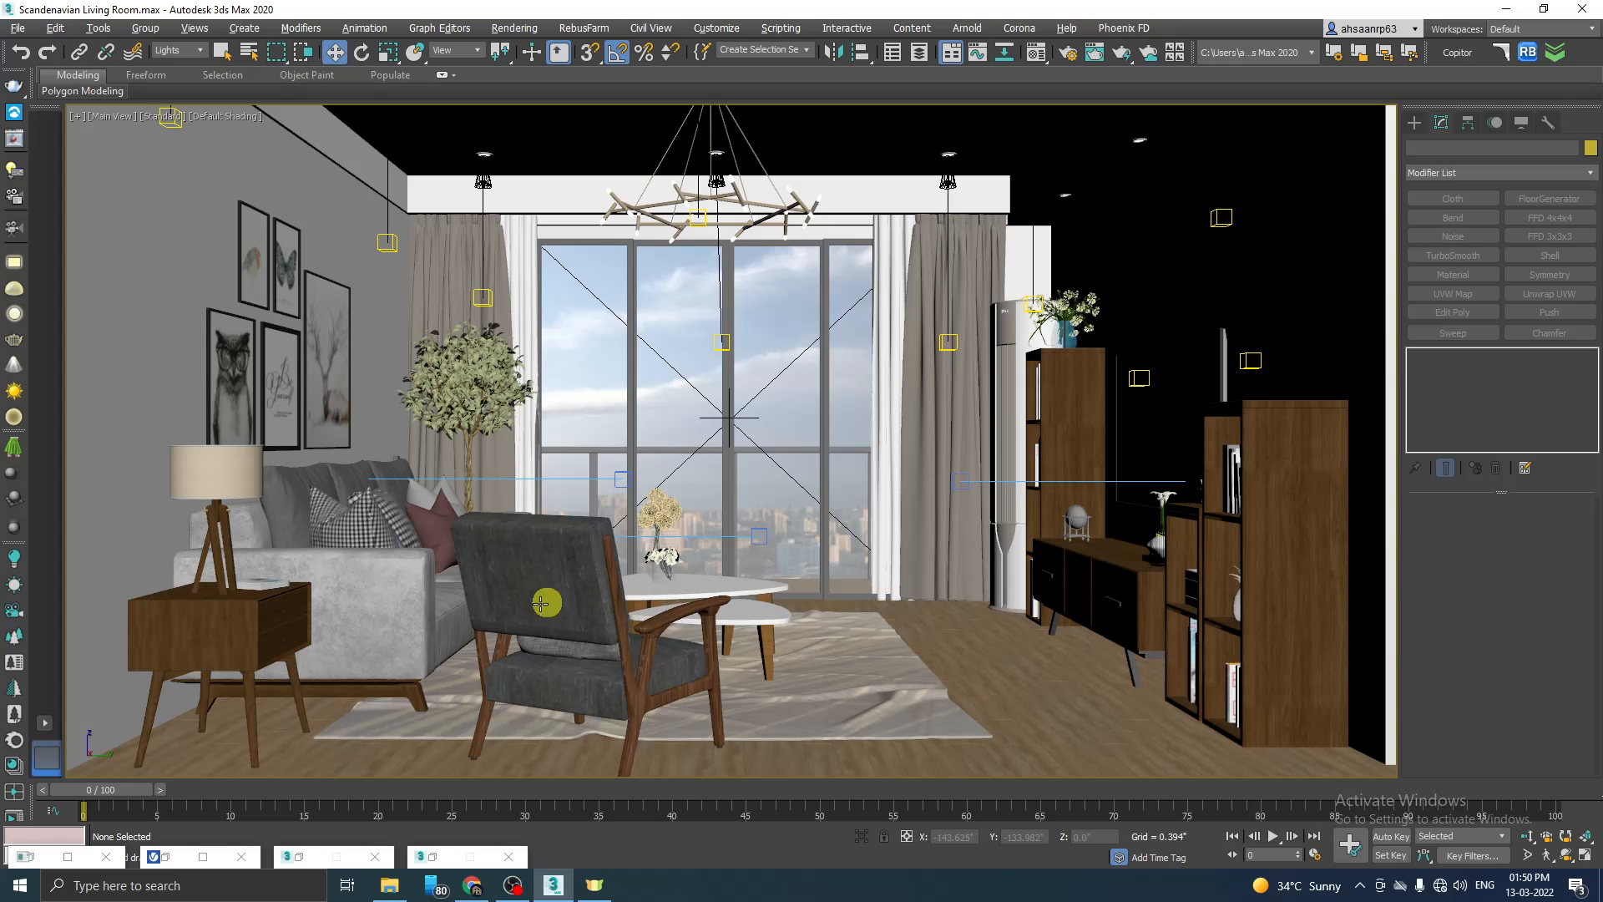
# Step: Create a test box with a base of about 22 by 25 inches beside the room in the Perspective view
pyautogui.press('p')
pyautogui.scroll(-5, 465, 635)
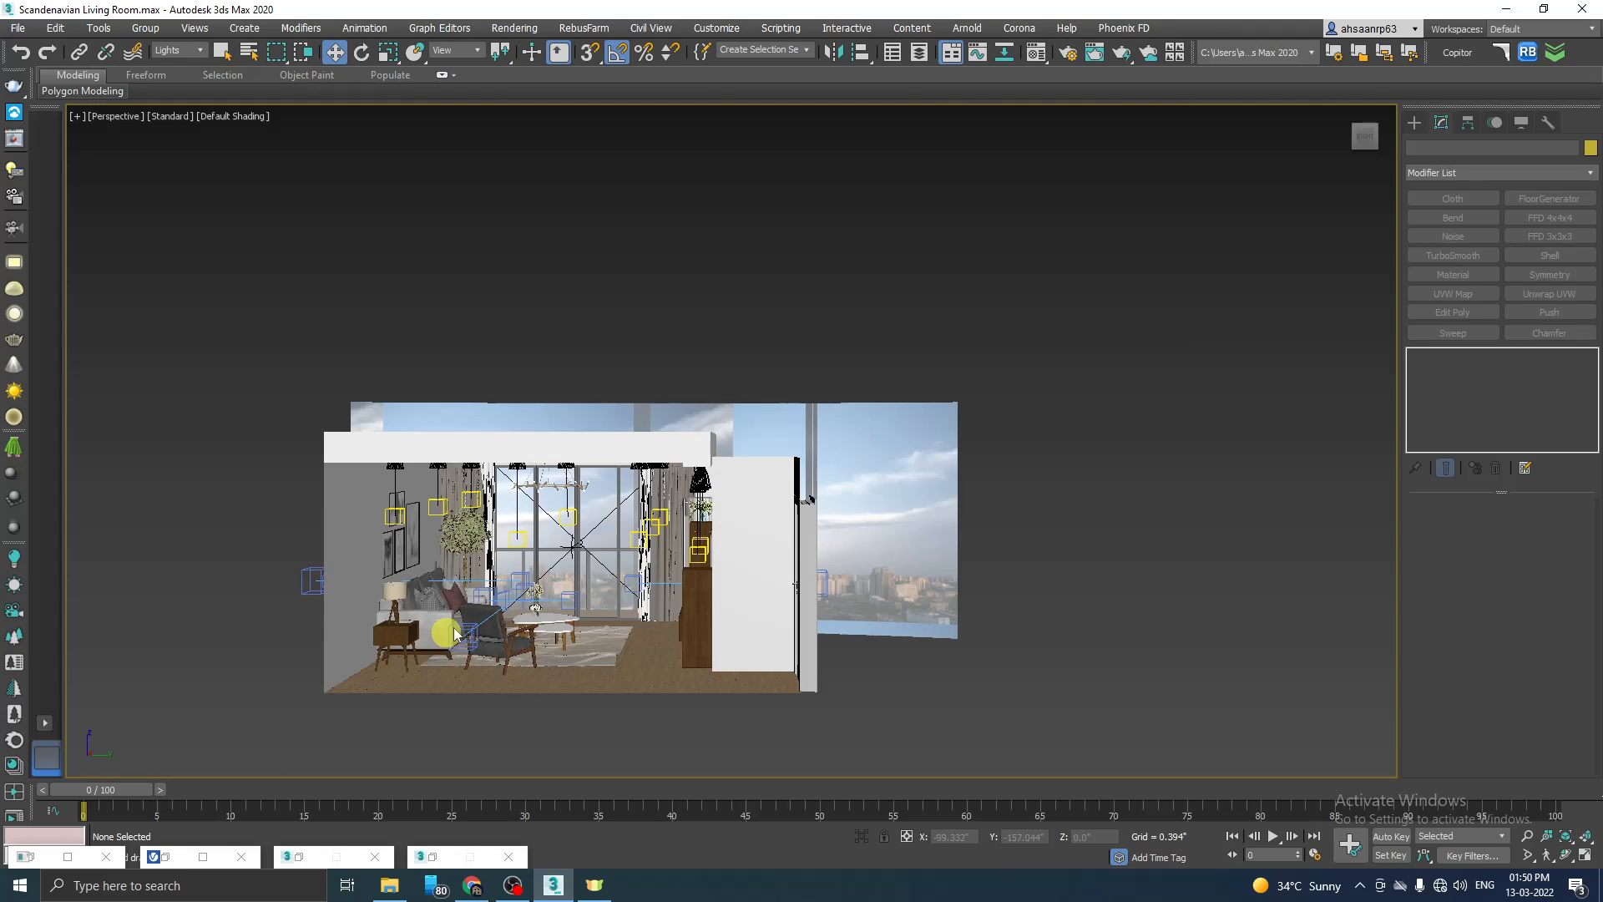
pyautogui.scroll(3, 611, 701)
pyautogui.scroll(-3, 580, 606)
pyautogui.keyDown('alt'); pyautogui.moveTo(921, 665); pyautogui.dragTo(980, 670, button='middle'); pyautogui.keyUp('alt')
pyautogui.scroll(3, 986, 660)
pyautogui.click(1414, 122)
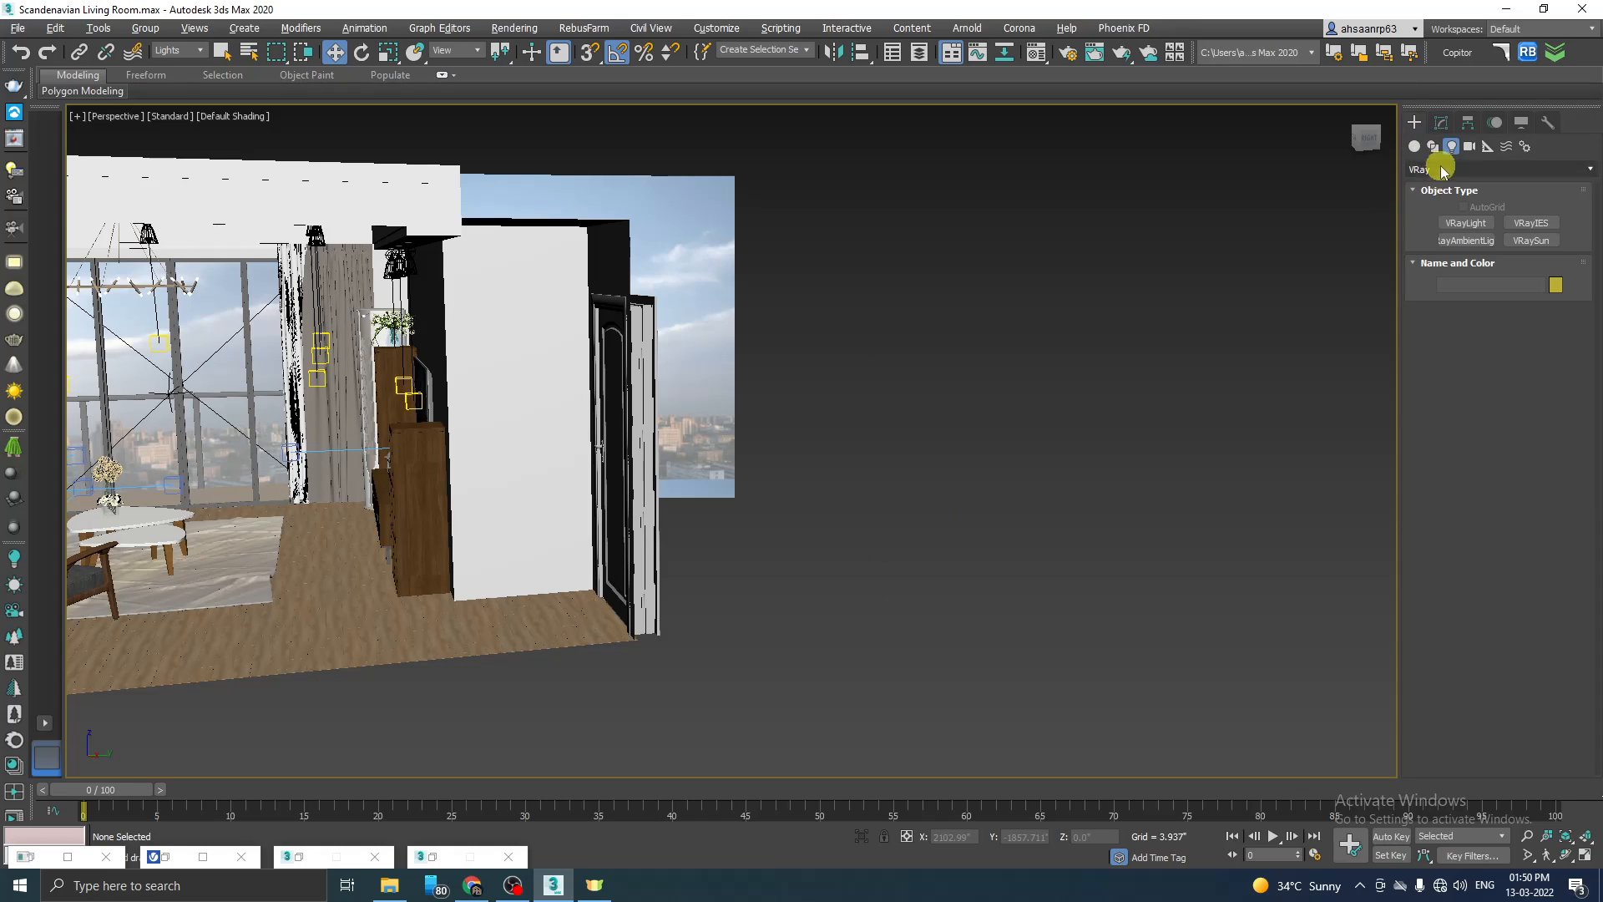
pyautogui.click(1465, 223)
pyautogui.moveTo(847, 603); pyautogui.dragTo(957, 618)
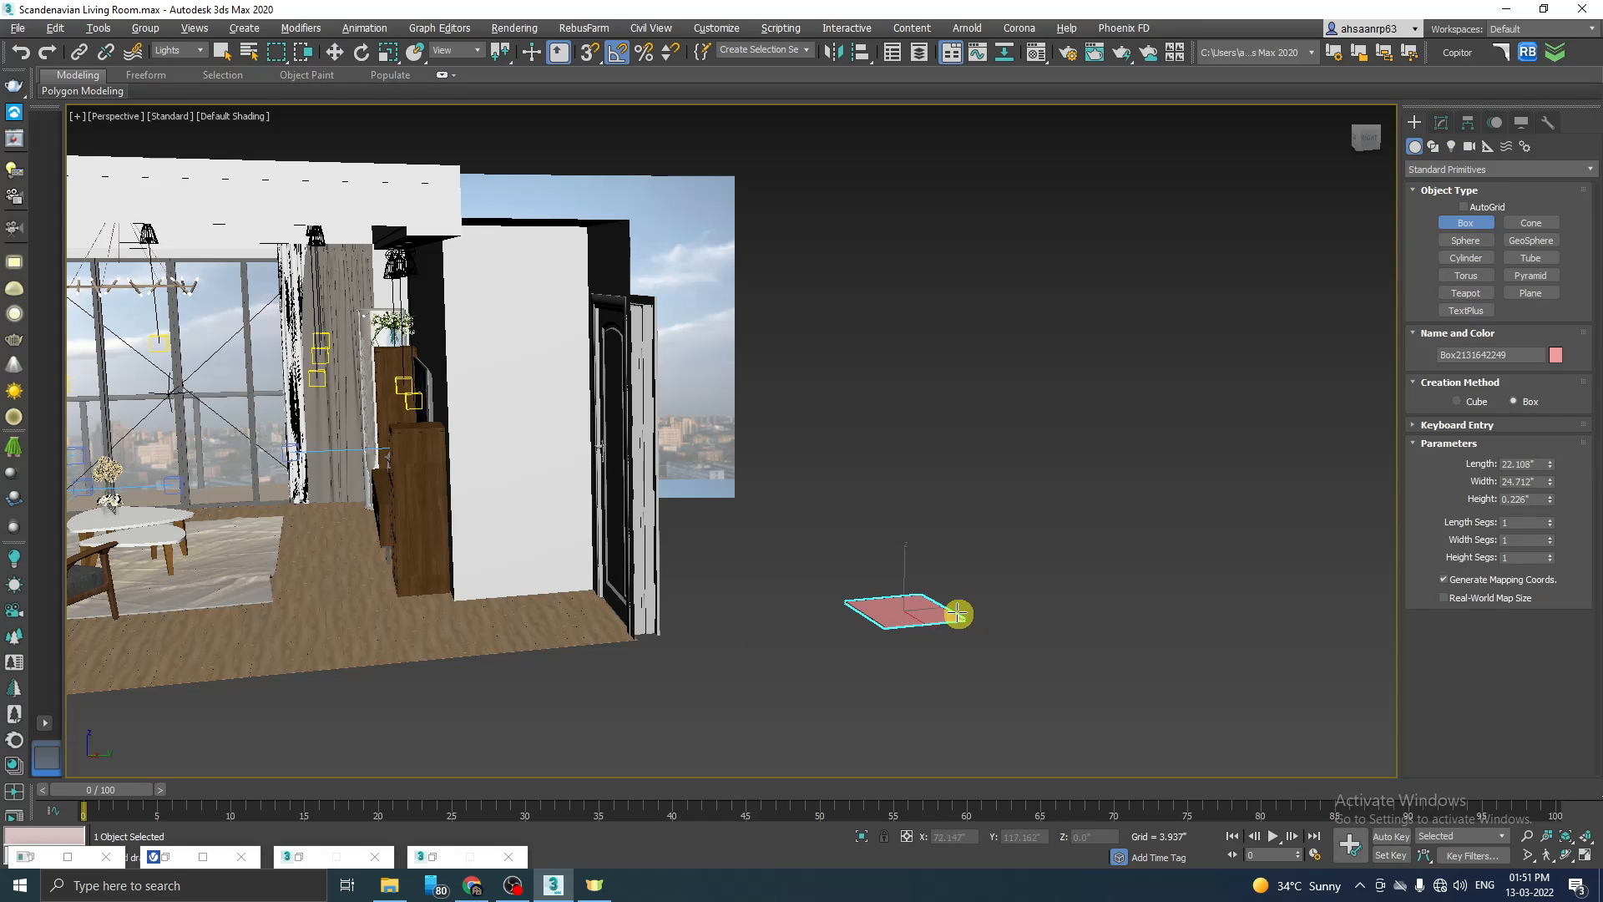
pyautogui.press('w')
pyautogui.scroll(5, 948, 571)
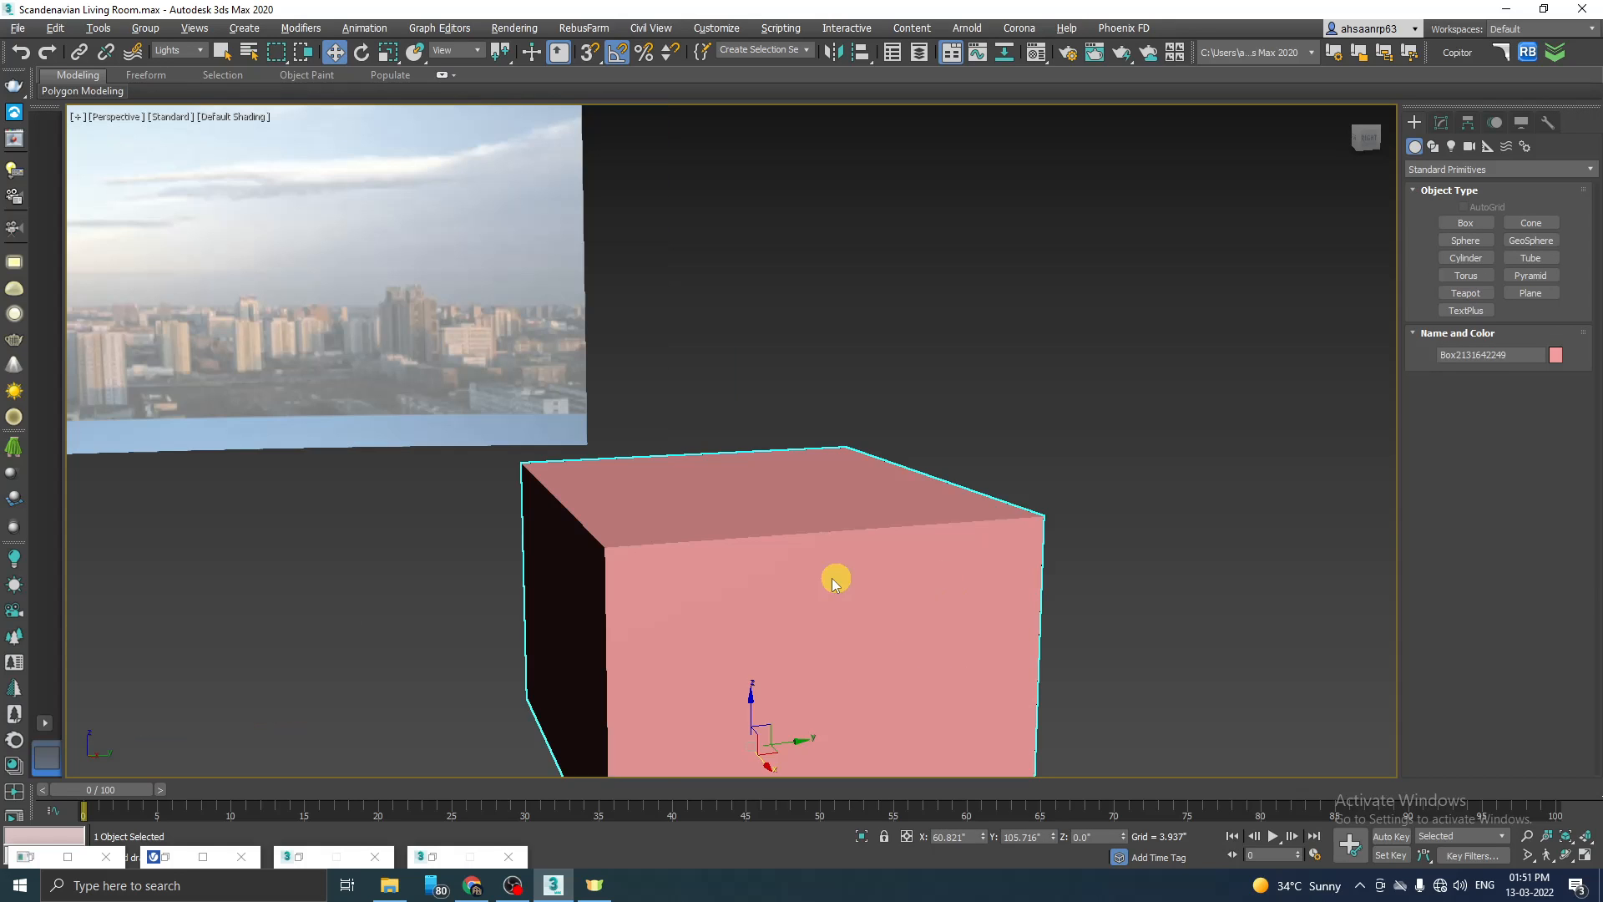
pyautogui.scroll(-1, 818, 578)
# Step: Start an interactive V-Ray render of the Perspective view and keep the box visible beside the frame buffer
pyautogui.click(183, 865)
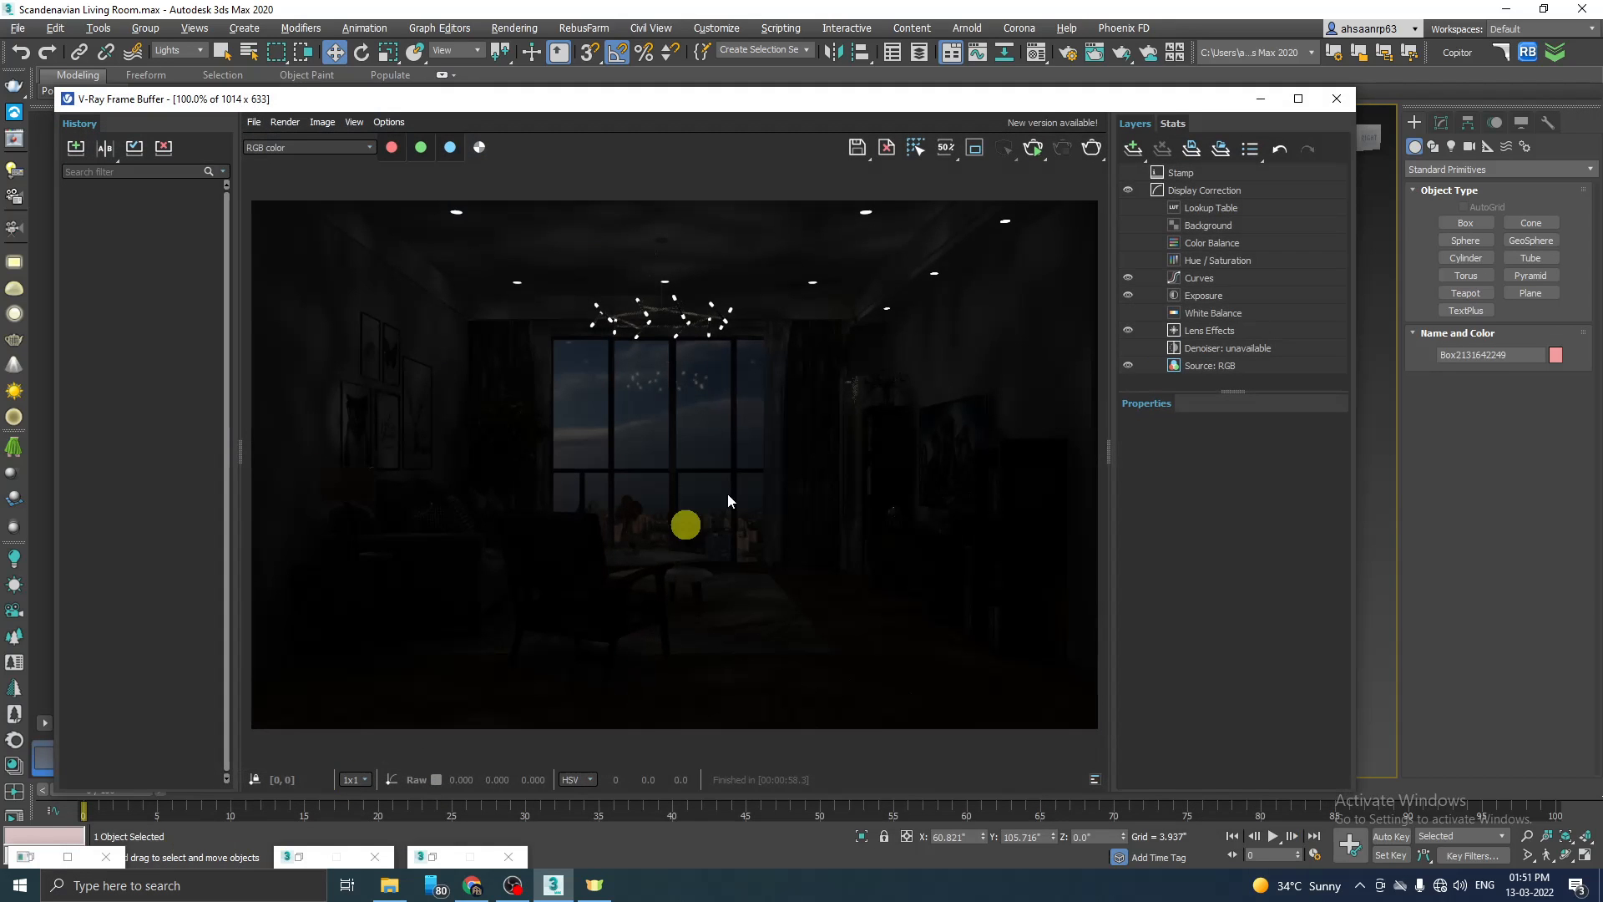
pyautogui.click(1034, 148)
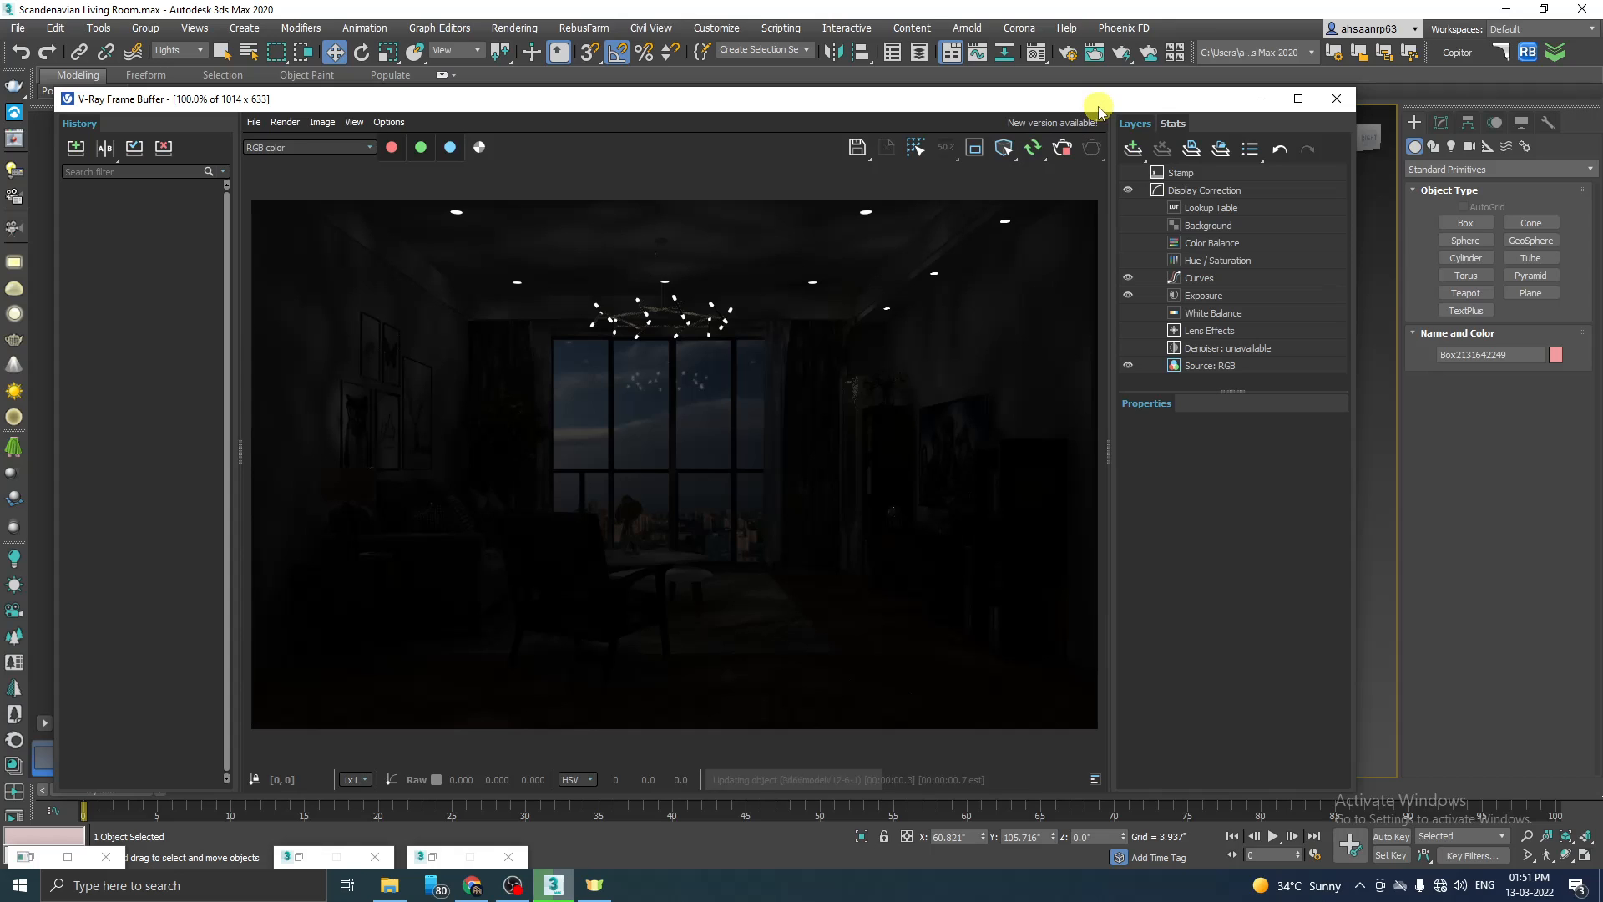
pyautogui.moveTo(1098, 109); pyautogui.dragTo(677, 119)
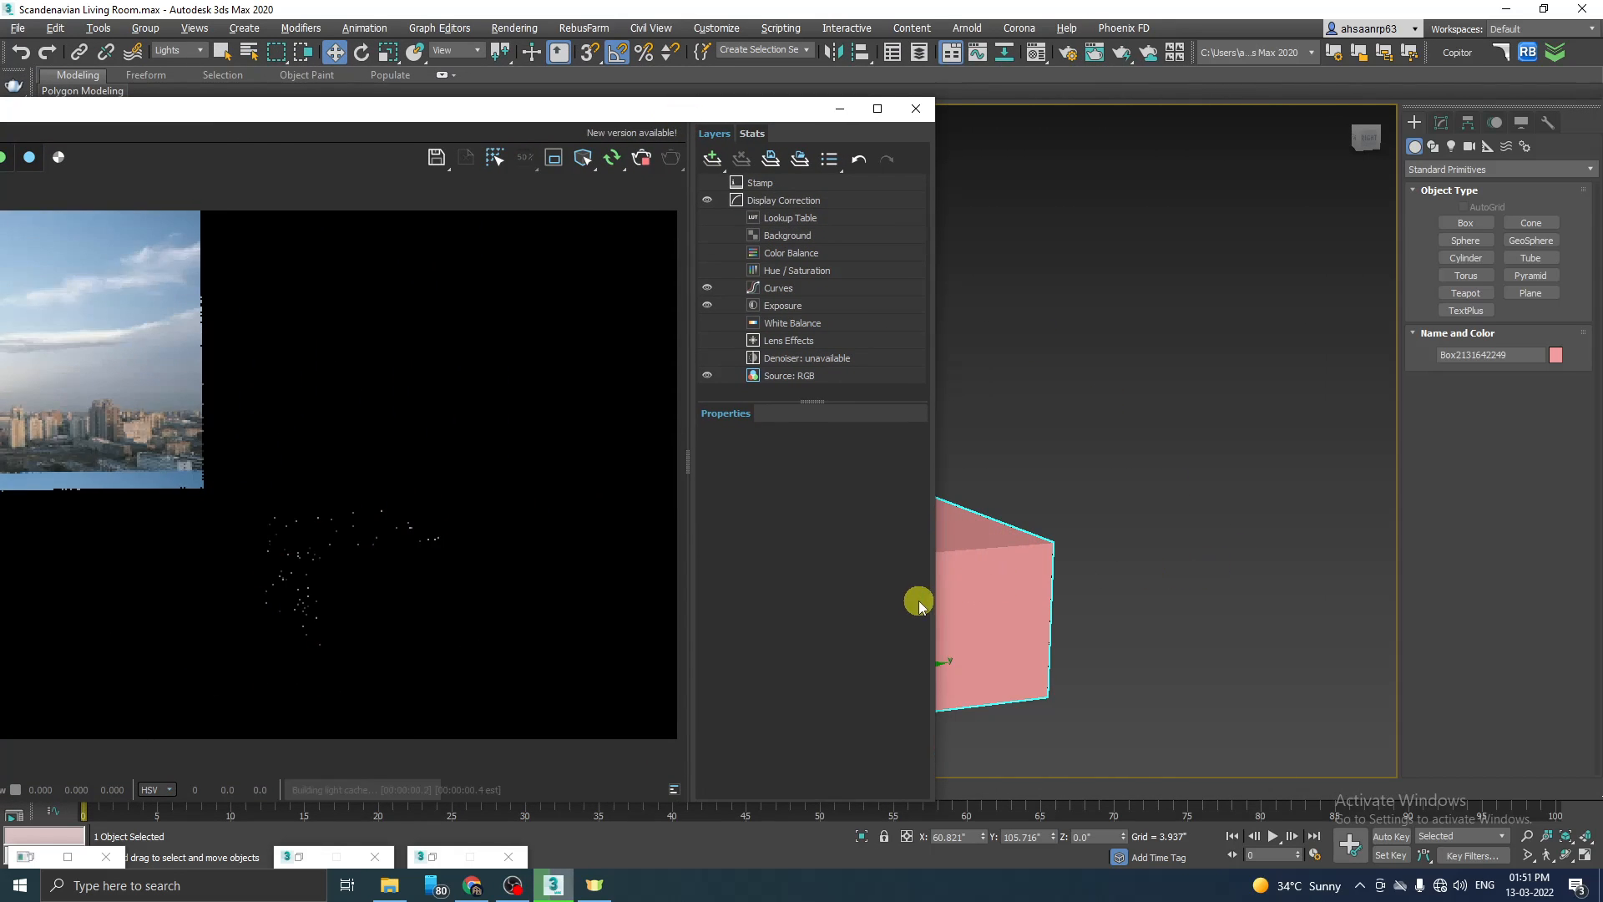
pyautogui.scroll(5, 1073, 584)
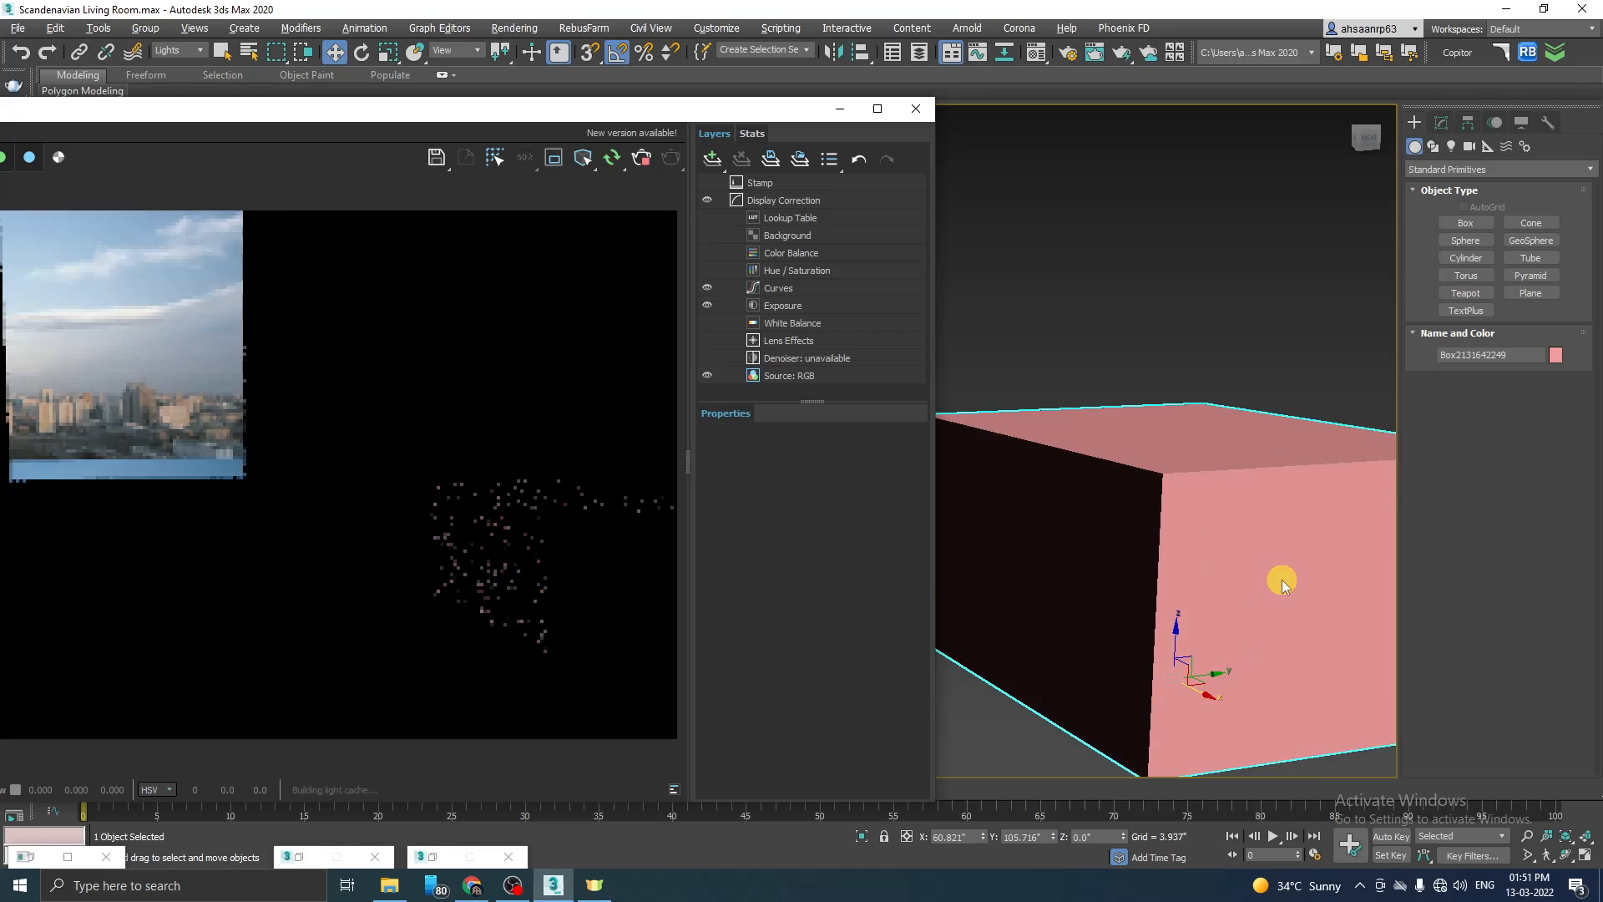
pyautogui.scroll(-5, 1093, 573)
pyautogui.scroll(7, 1136, 585)
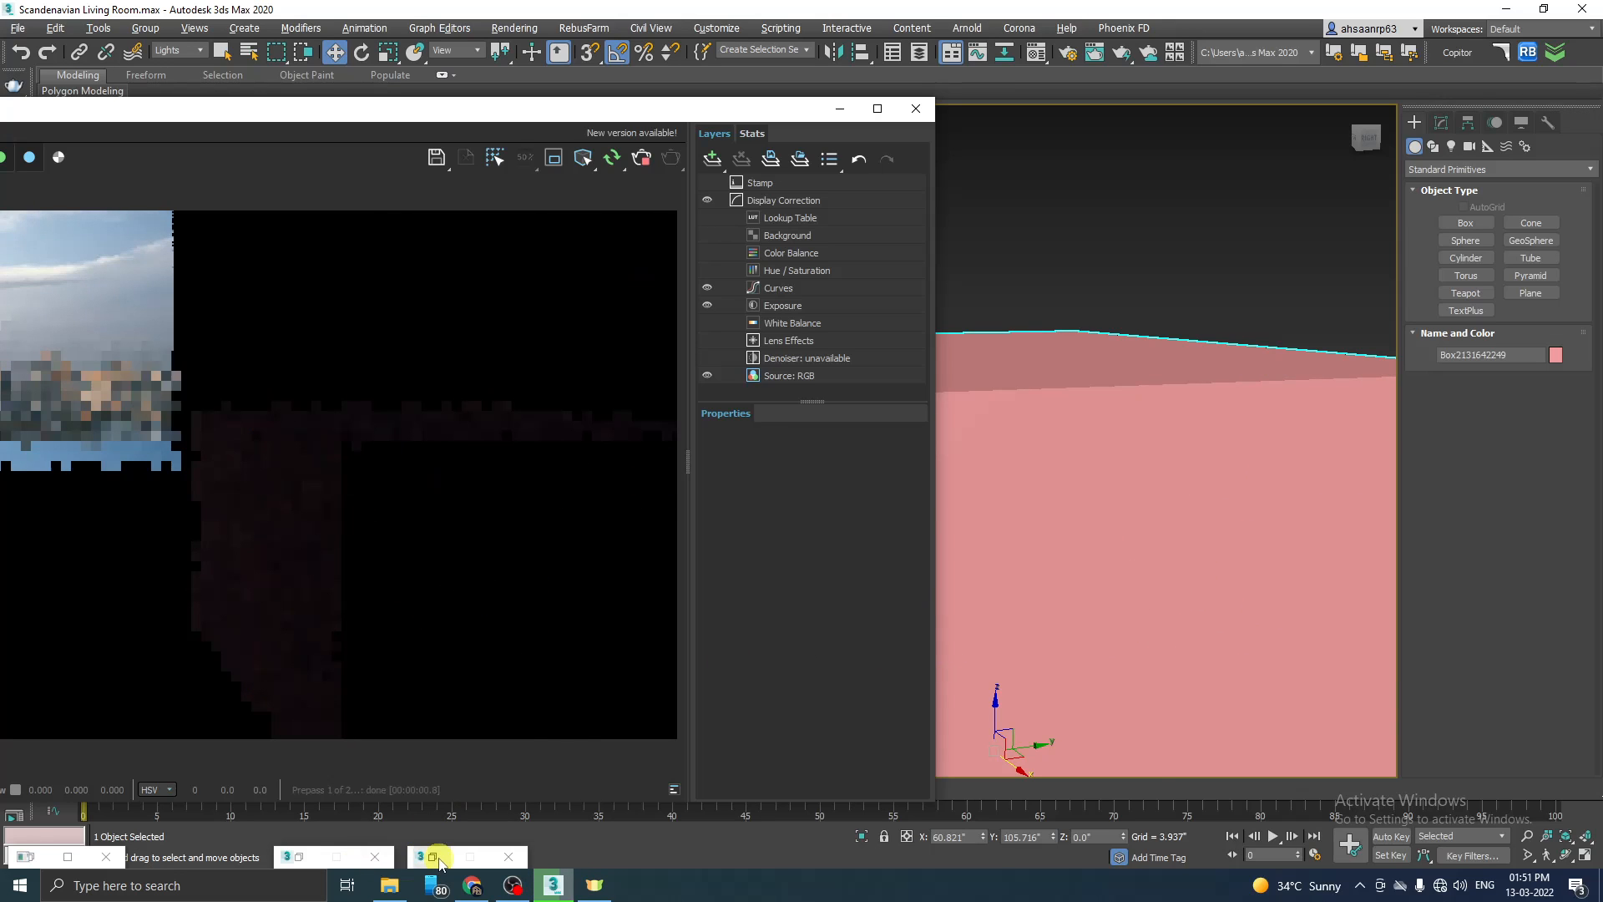
# Step: Assign the VRayLightMtl Material #1 to the selected test box
pyautogui.click(433, 857)
pyautogui.click(1252, 498)
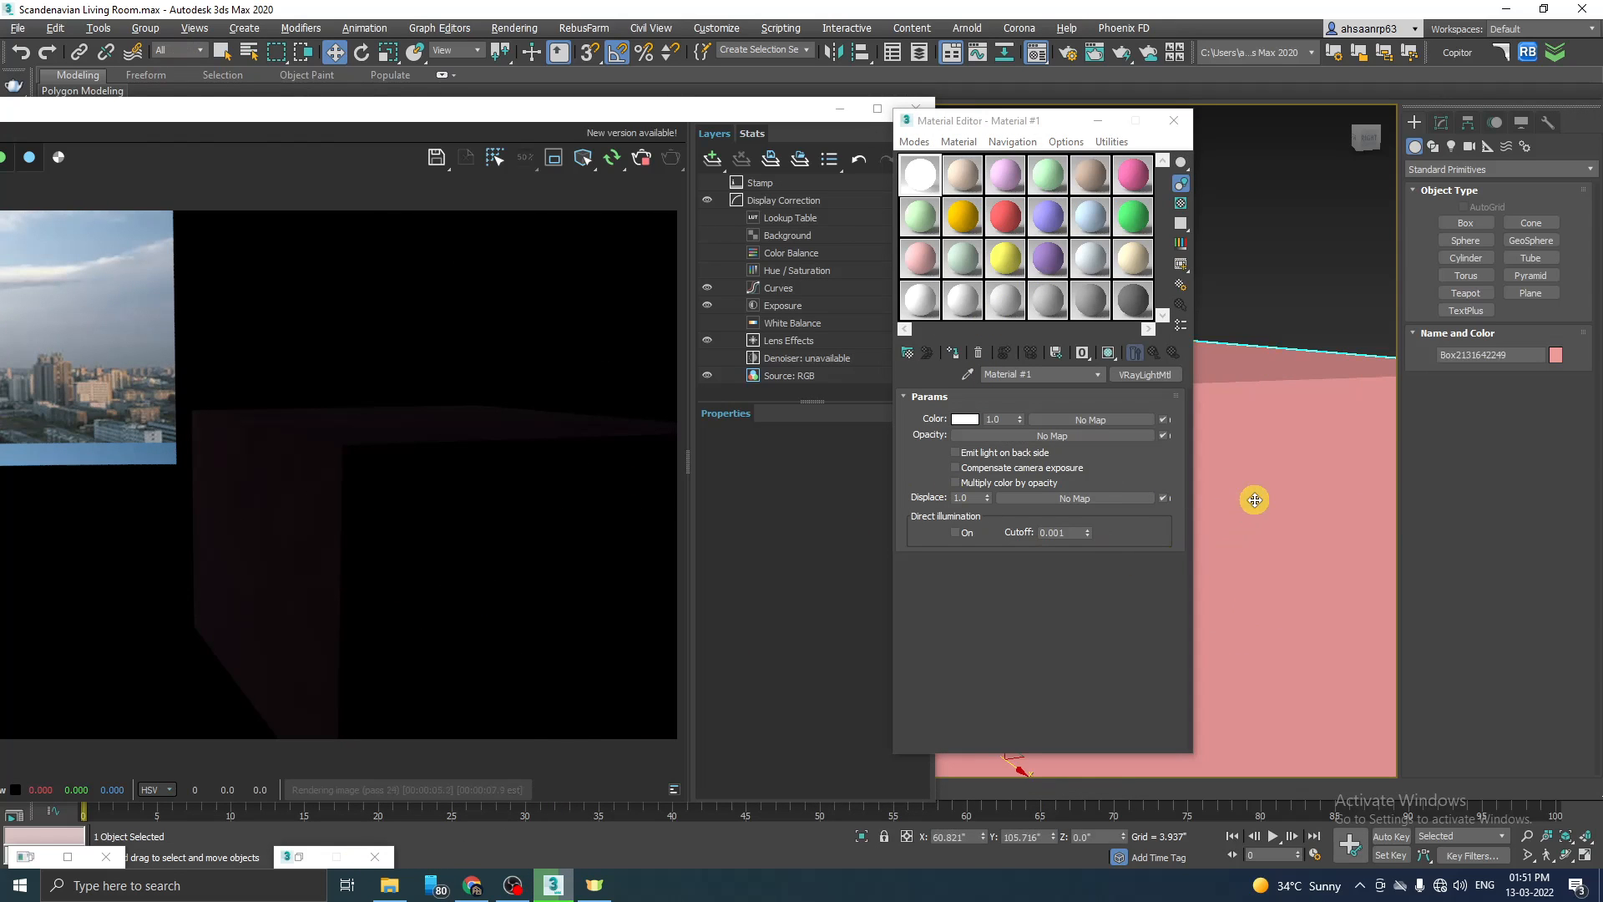
pyautogui.click(950, 354)
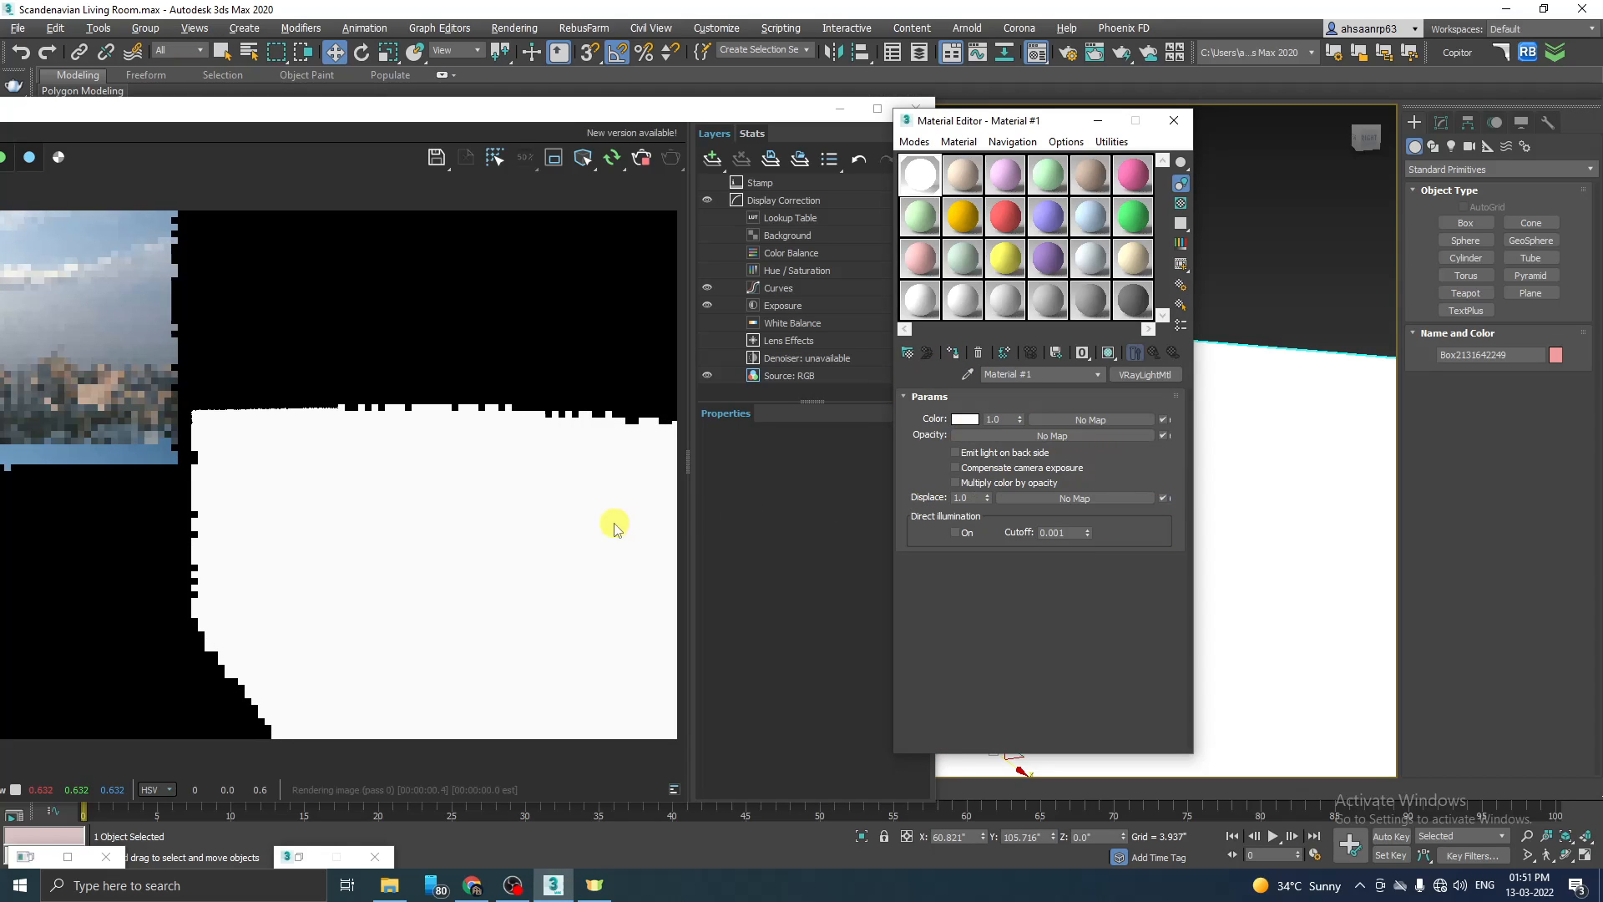
# Step: Set the light material's colour multiplier to 10 and check the glowing box in the interactive render
pyautogui.scroll(-5, 1249, 490)
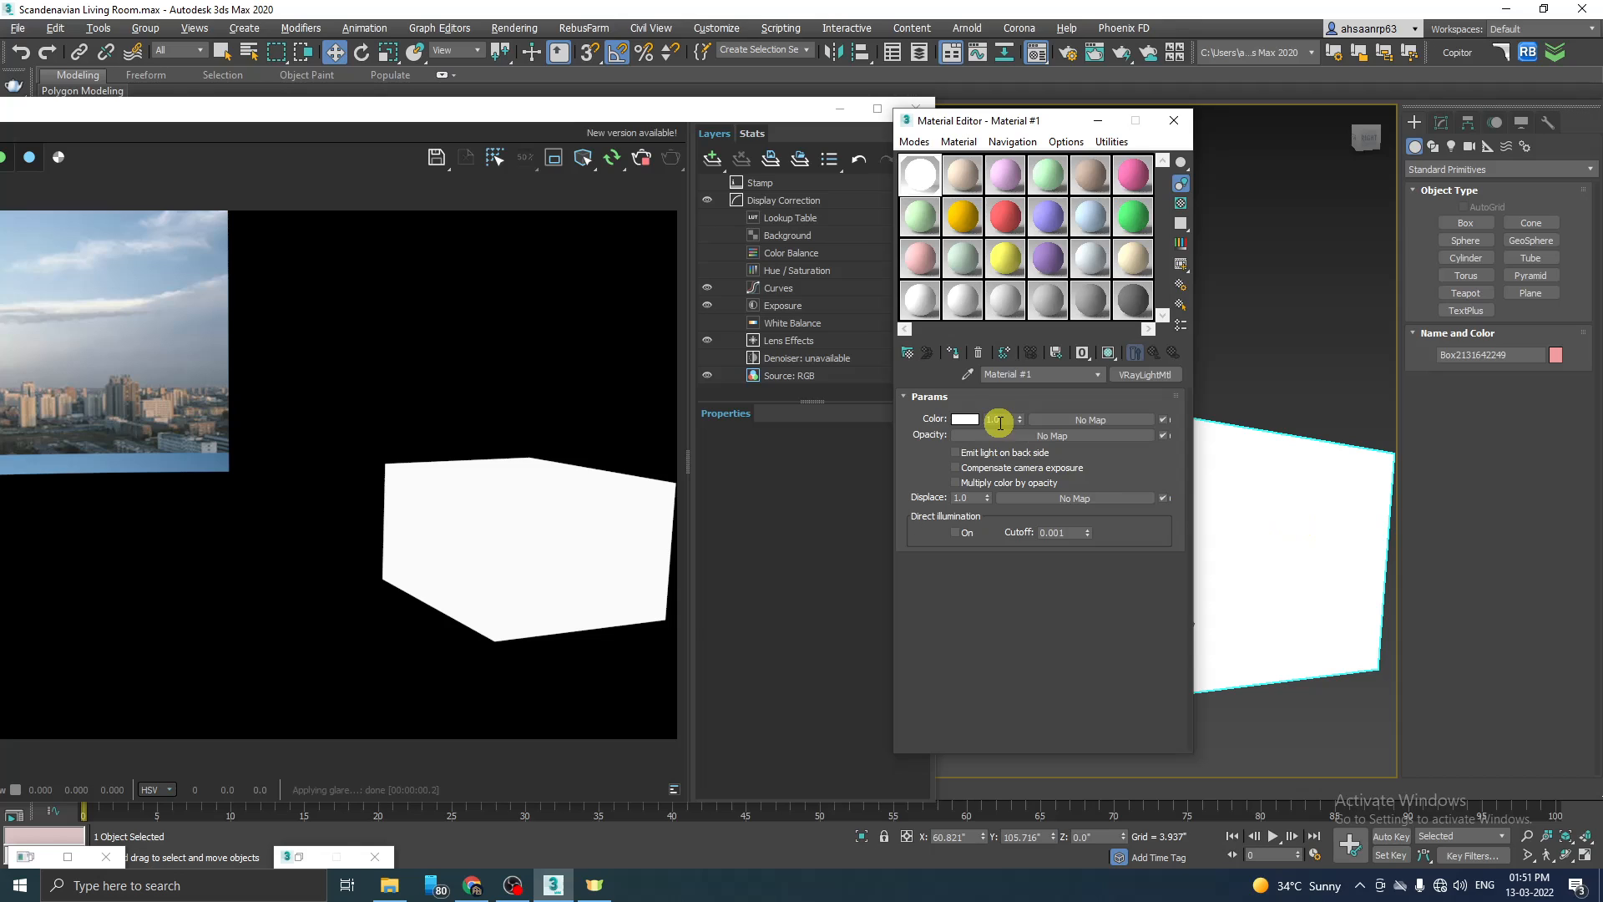
pyautogui.press('Return')
pyautogui.write('10')
pyautogui.press('Return')
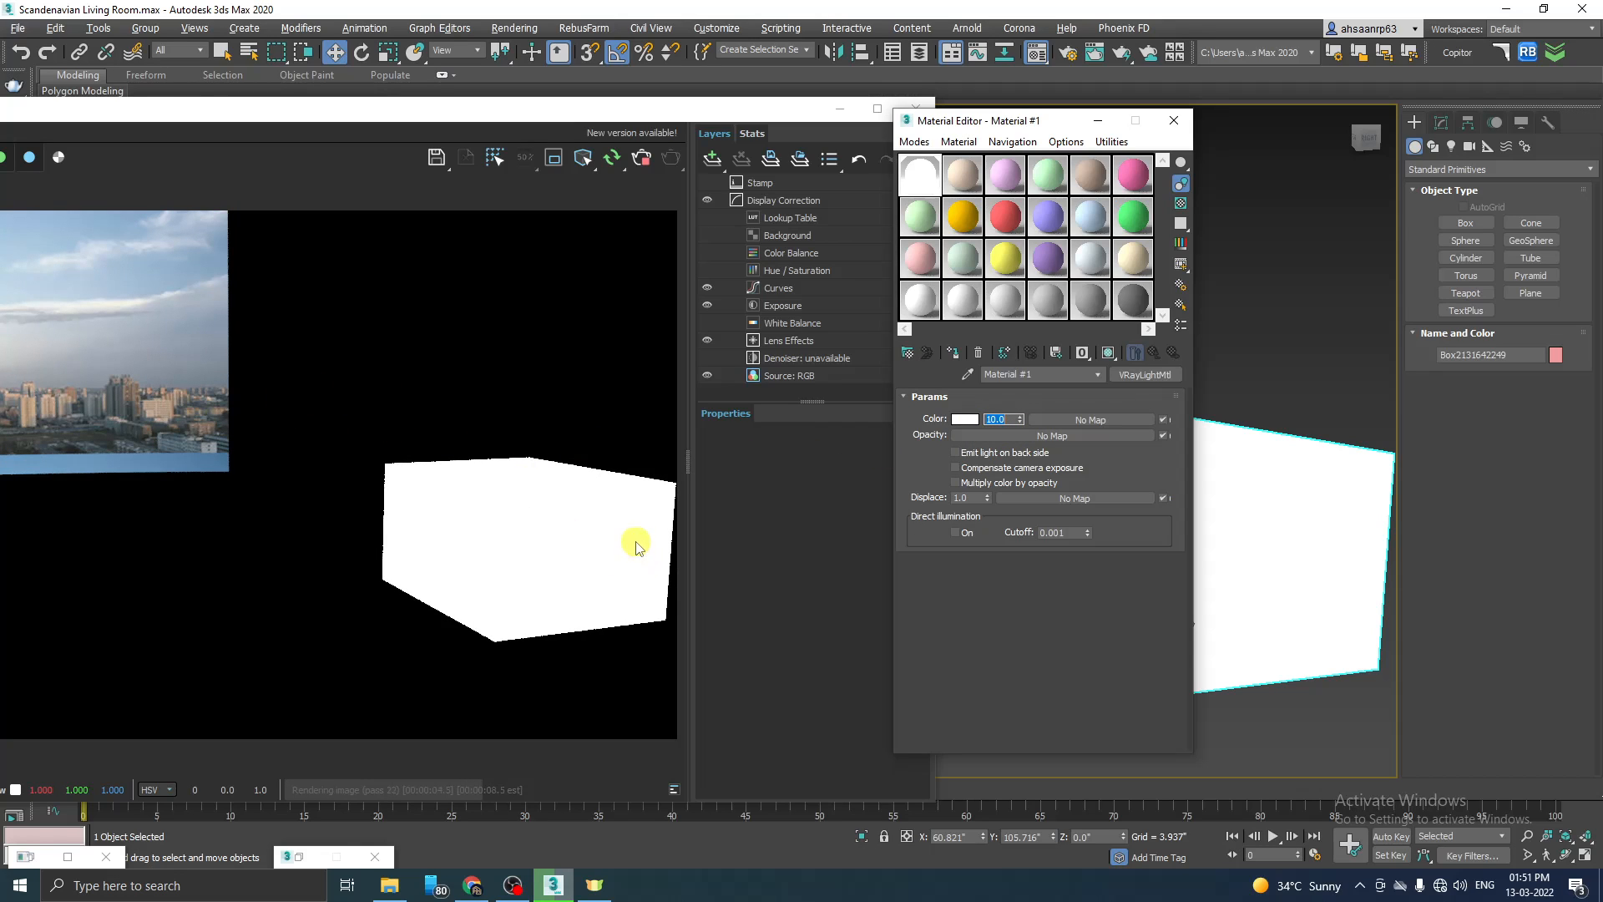
pyautogui.moveTo(604, 108); pyautogui.dragTo(840, 93)
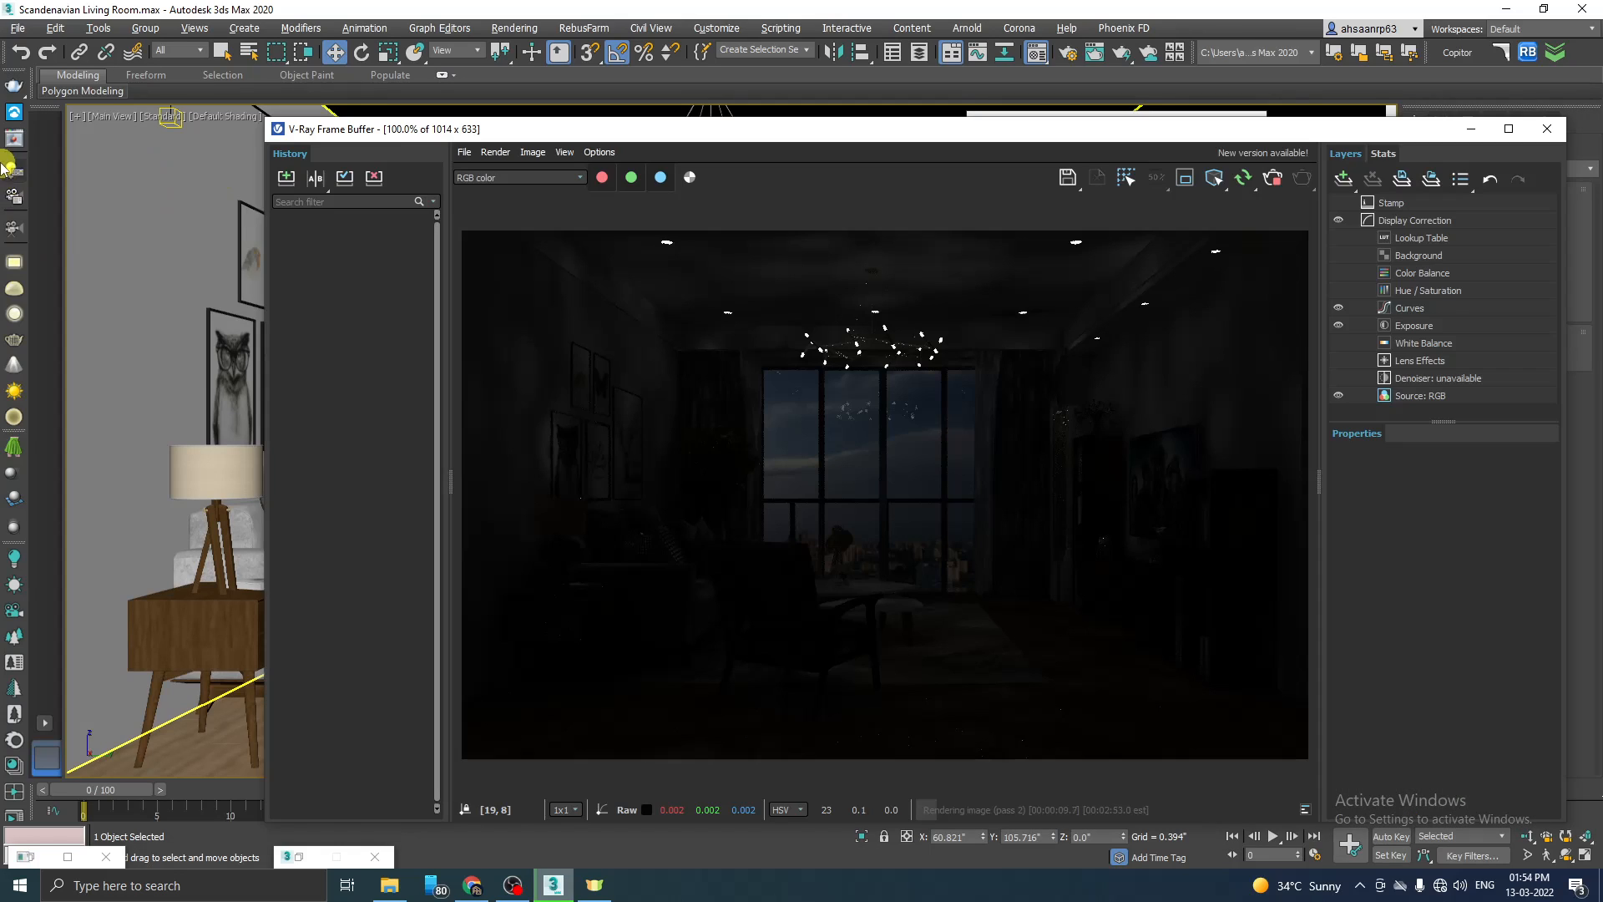
# Step: Switch the window, table lamp and IES spotlights back on in the Light Lister and view the Main View render
pyautogui.click(12, 167)
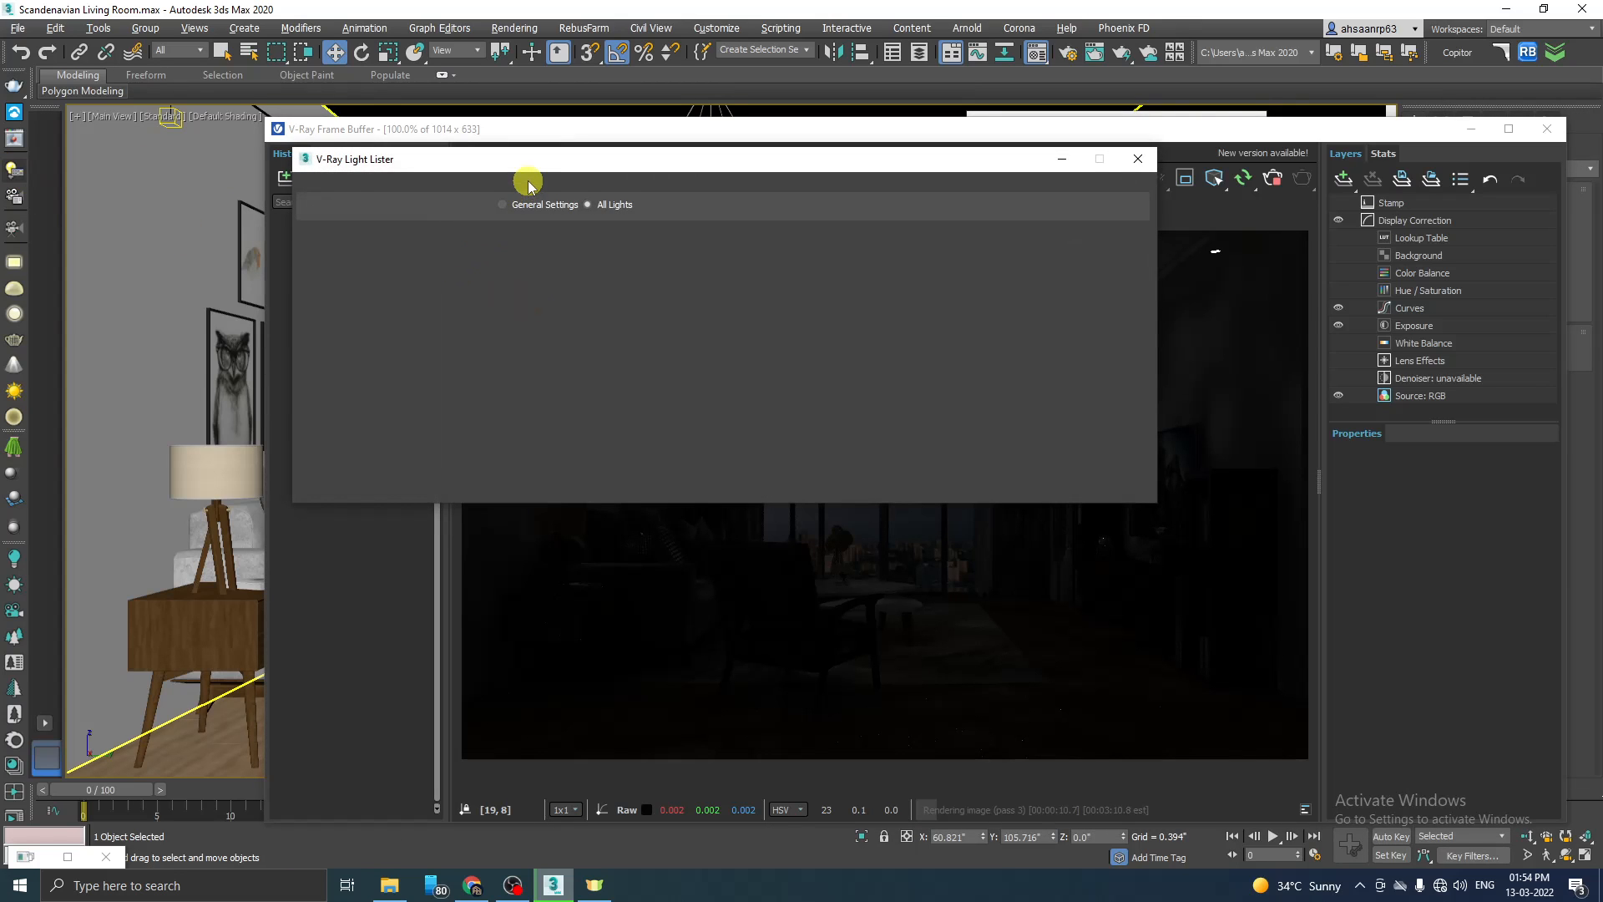
pyautogui.click(324, 298)
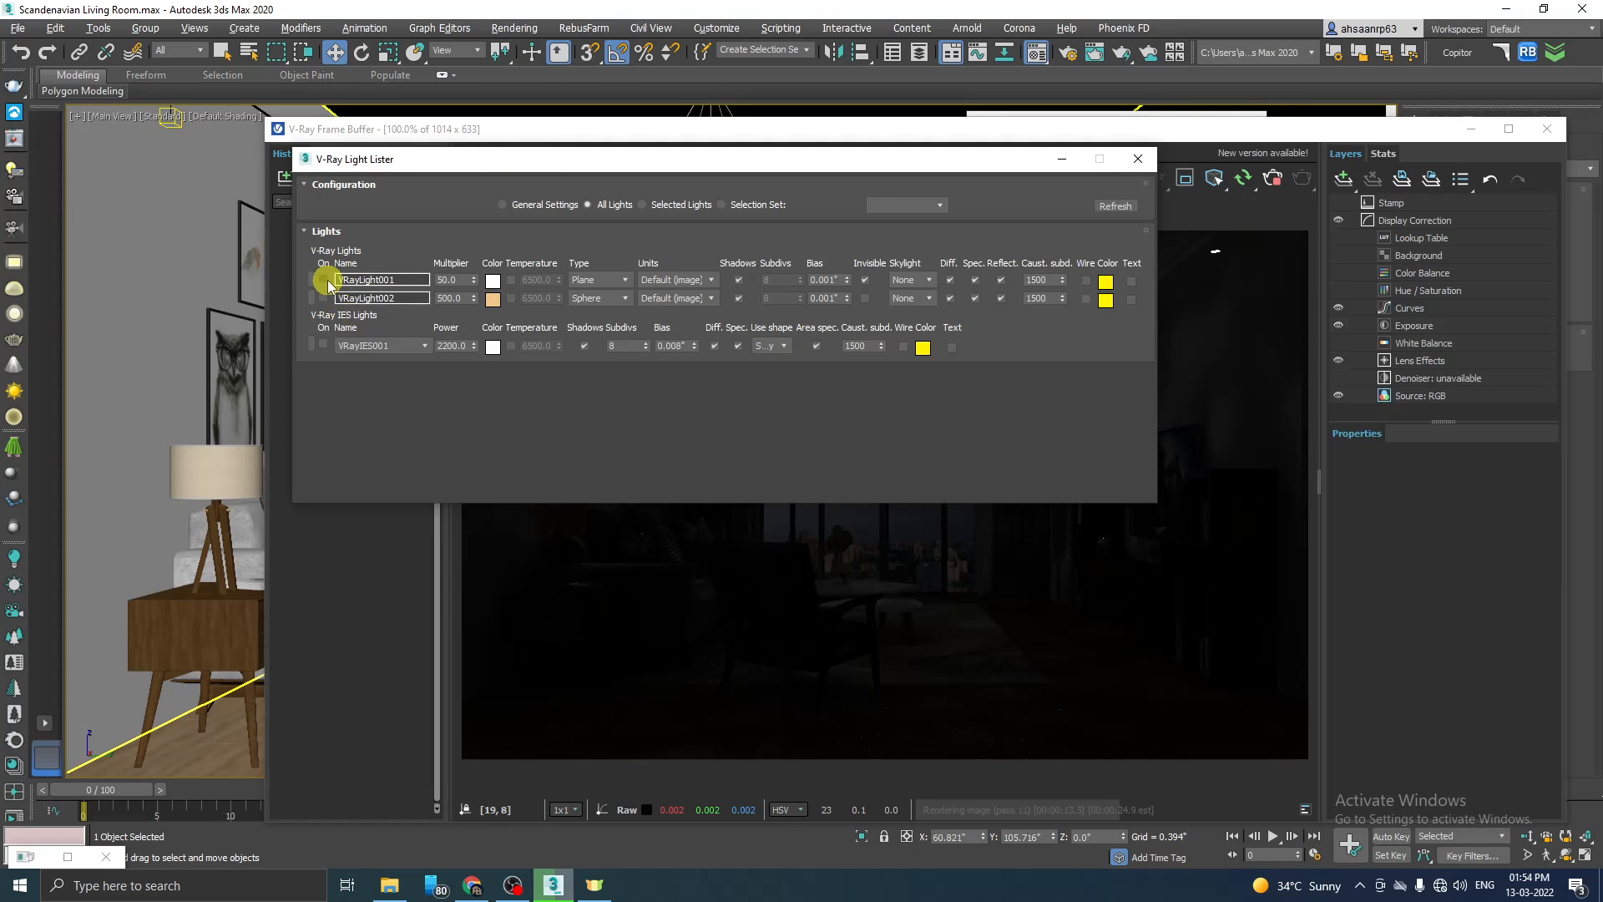
pyautogui.click(323, 280)
pyautogui.click(323, 344)
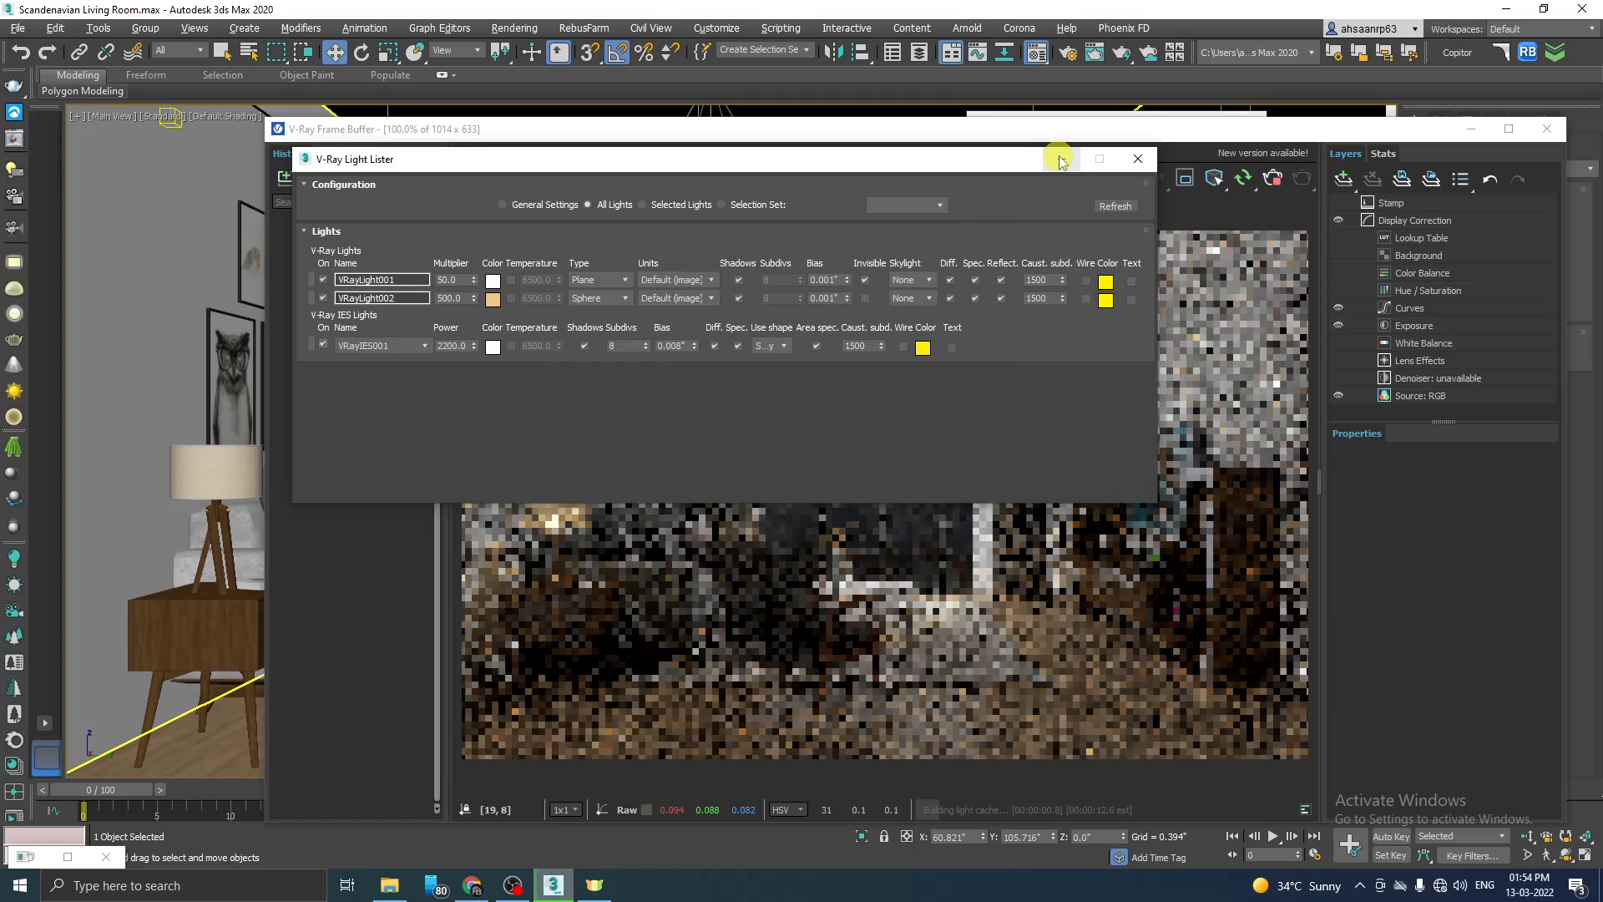
pyautogui.click(1061, 158)
pyautogui.moveTo(1019, 132); pyautogui.dragTo(806, 175)
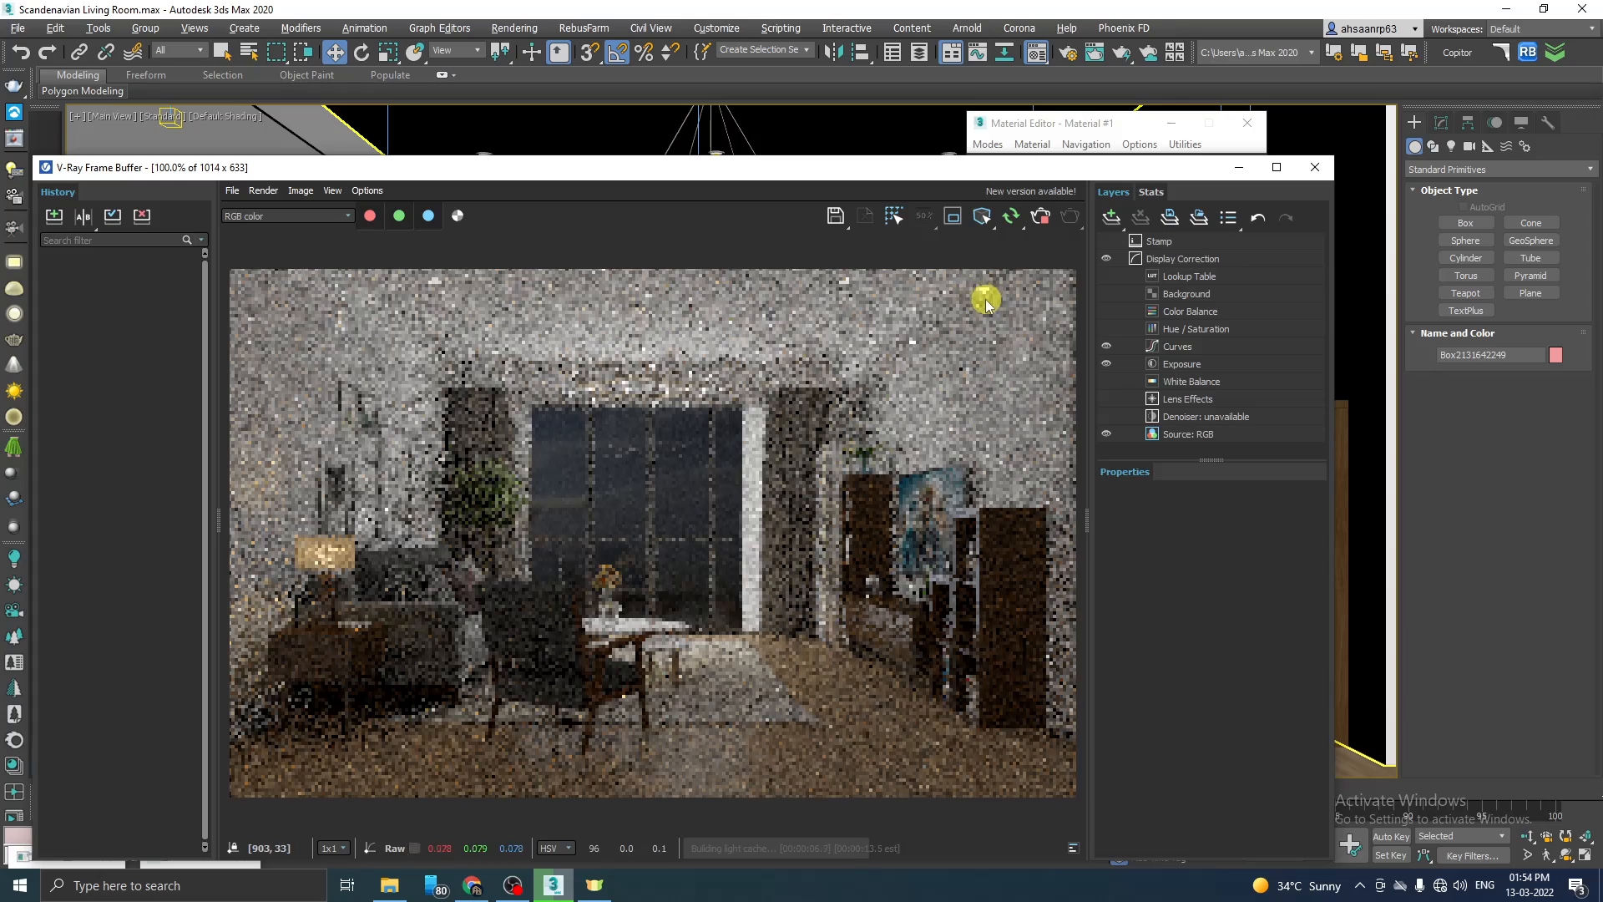
pyautogui.moveTo(1040, 181); pyautogui.dragTo(747, 222)
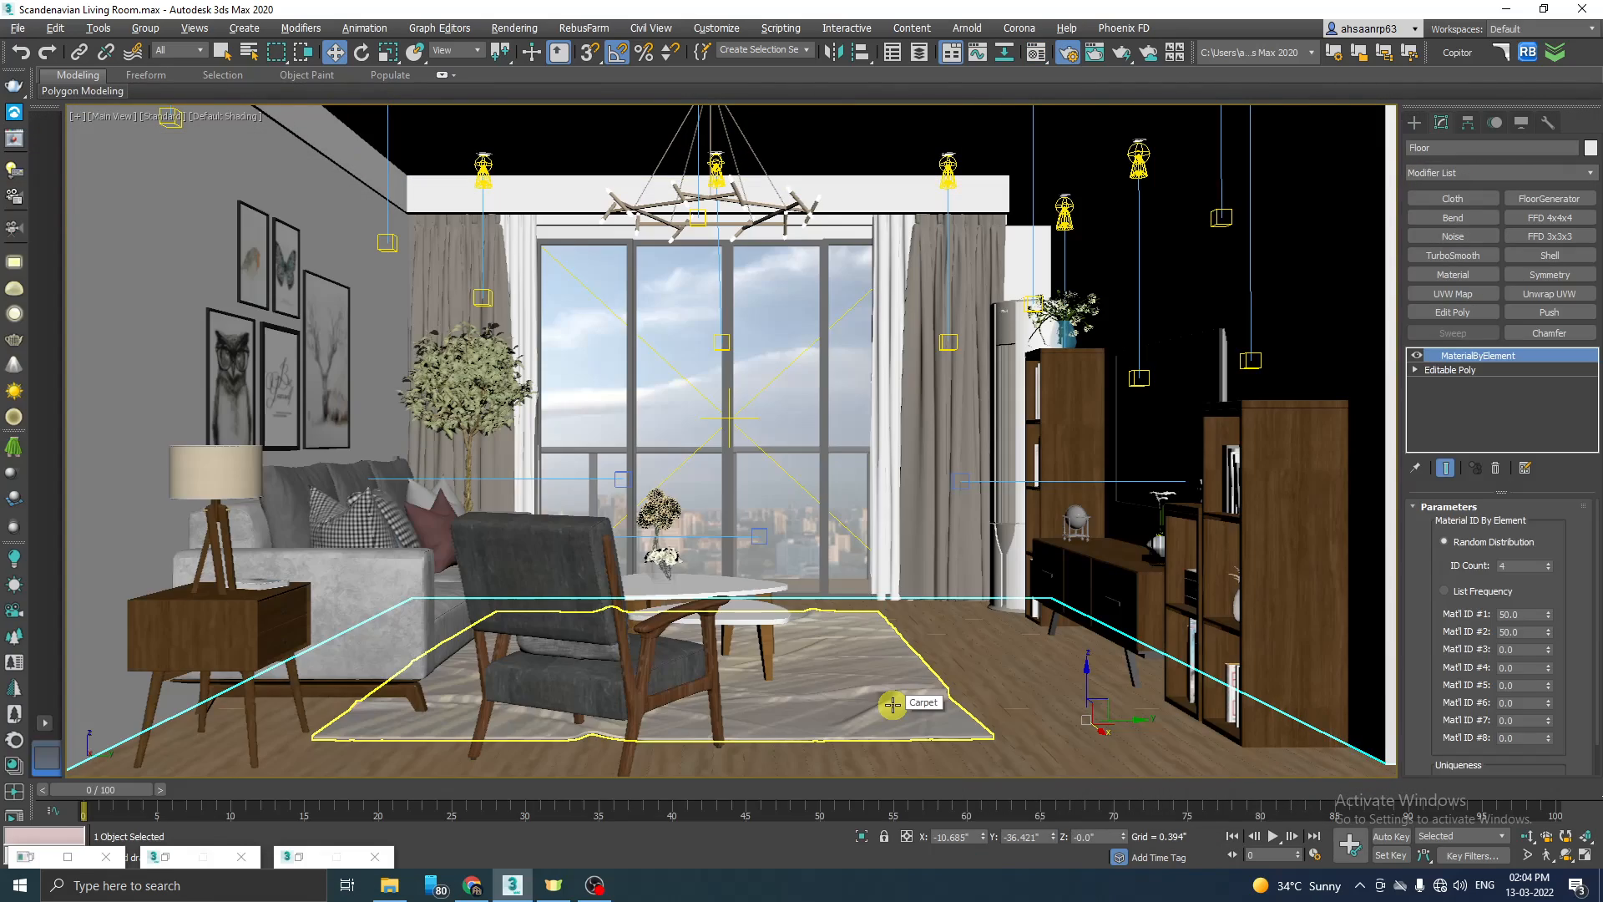